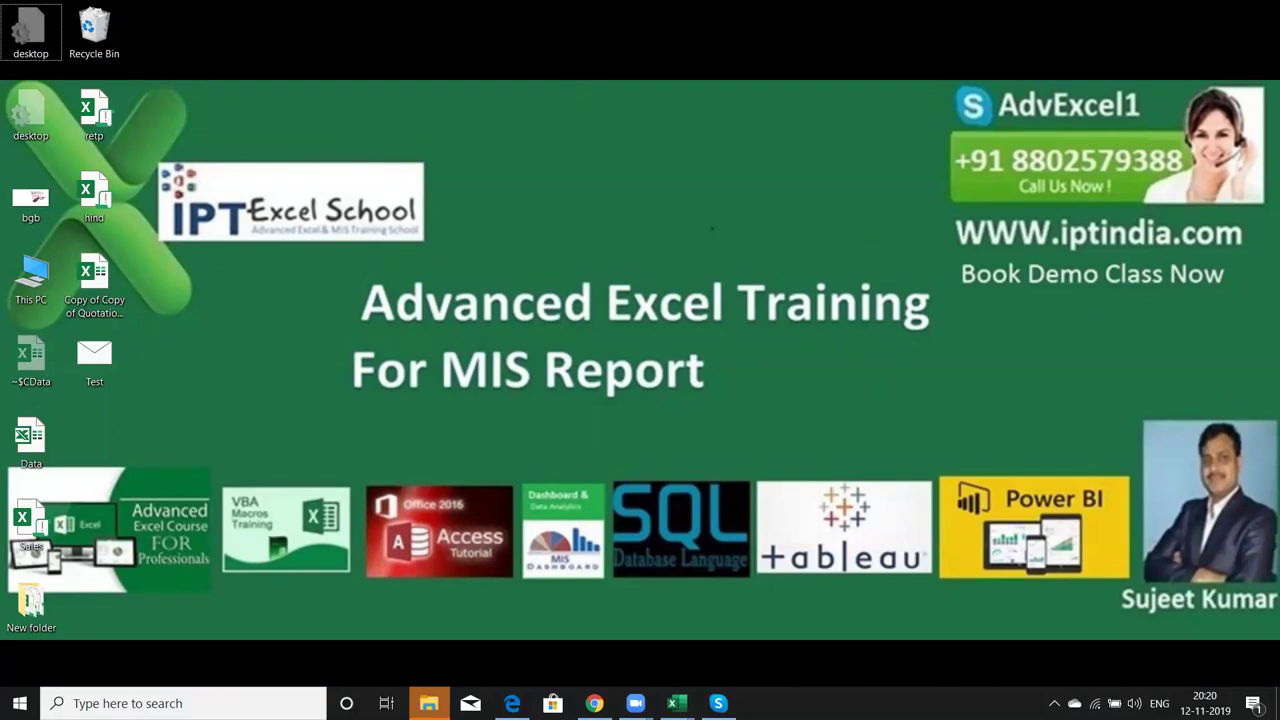
- Bring the blank Book2 workbook window to the front and maximize it
mouse_move(676, 703)
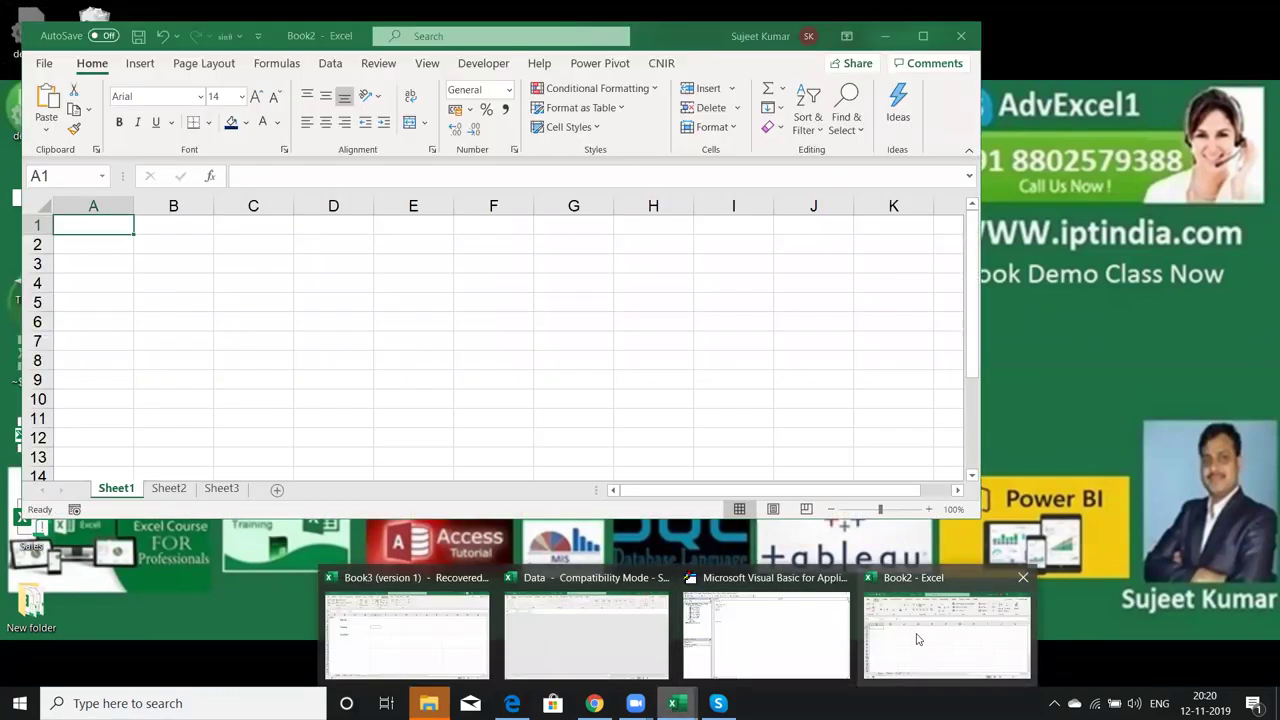
click(918, 640)
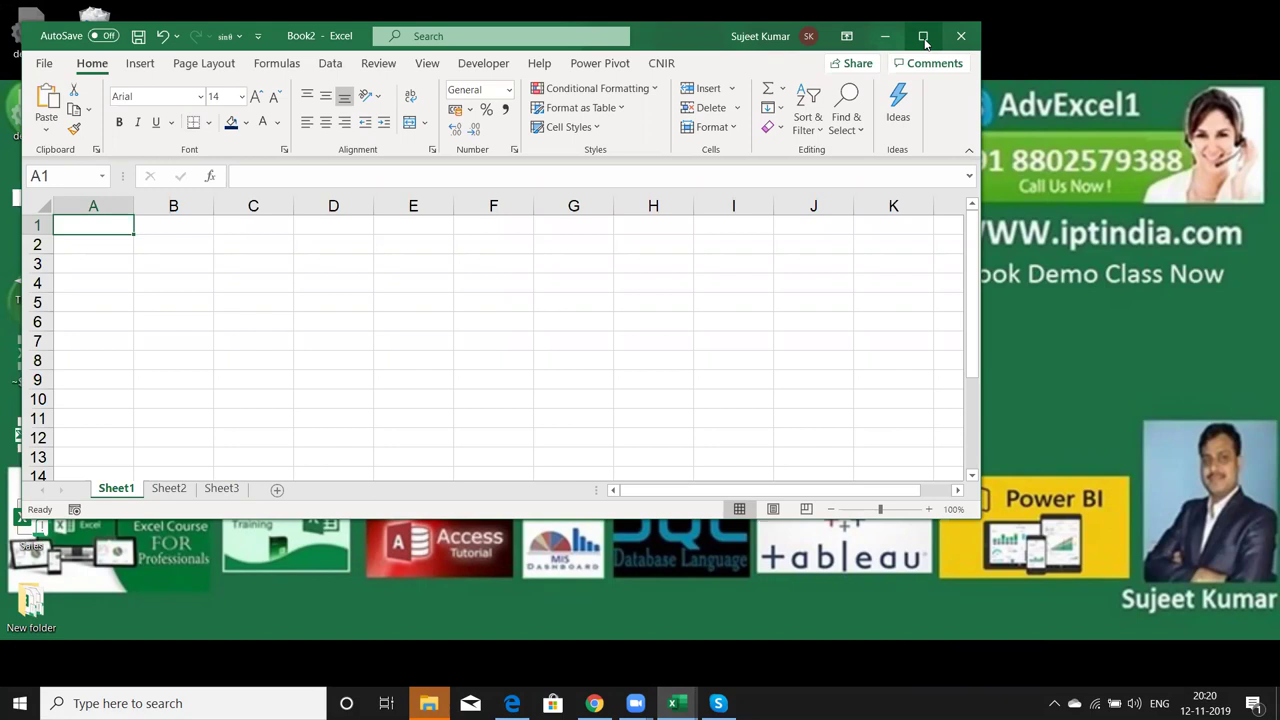
click(923, 37)
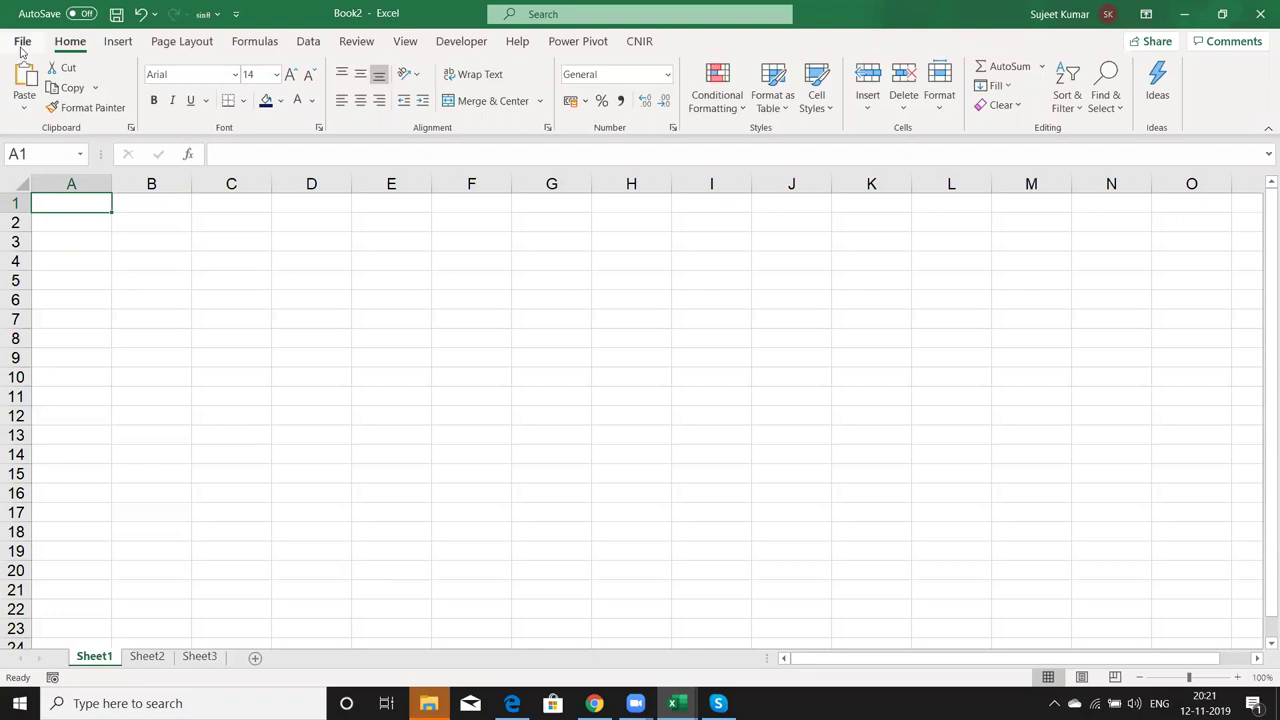
- Open File > New and browse the template gallery of invoices, budgets and calendars
click(22, 48)
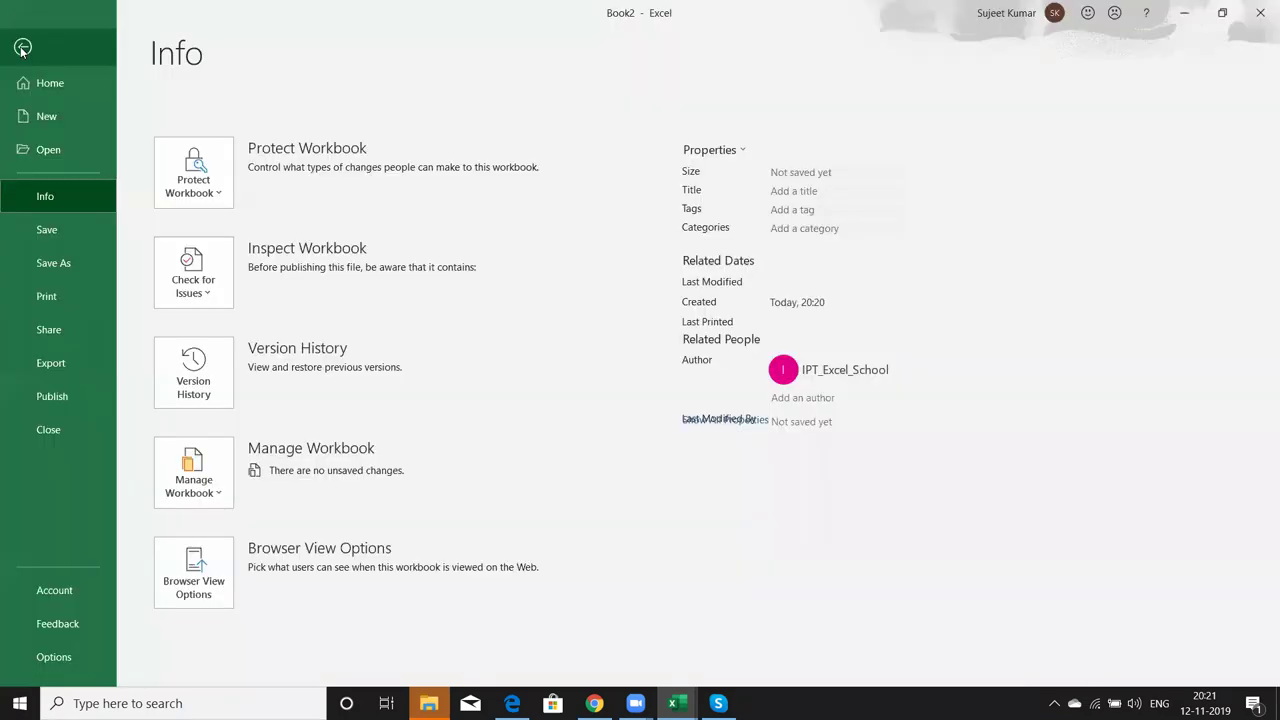
click(21, 121)
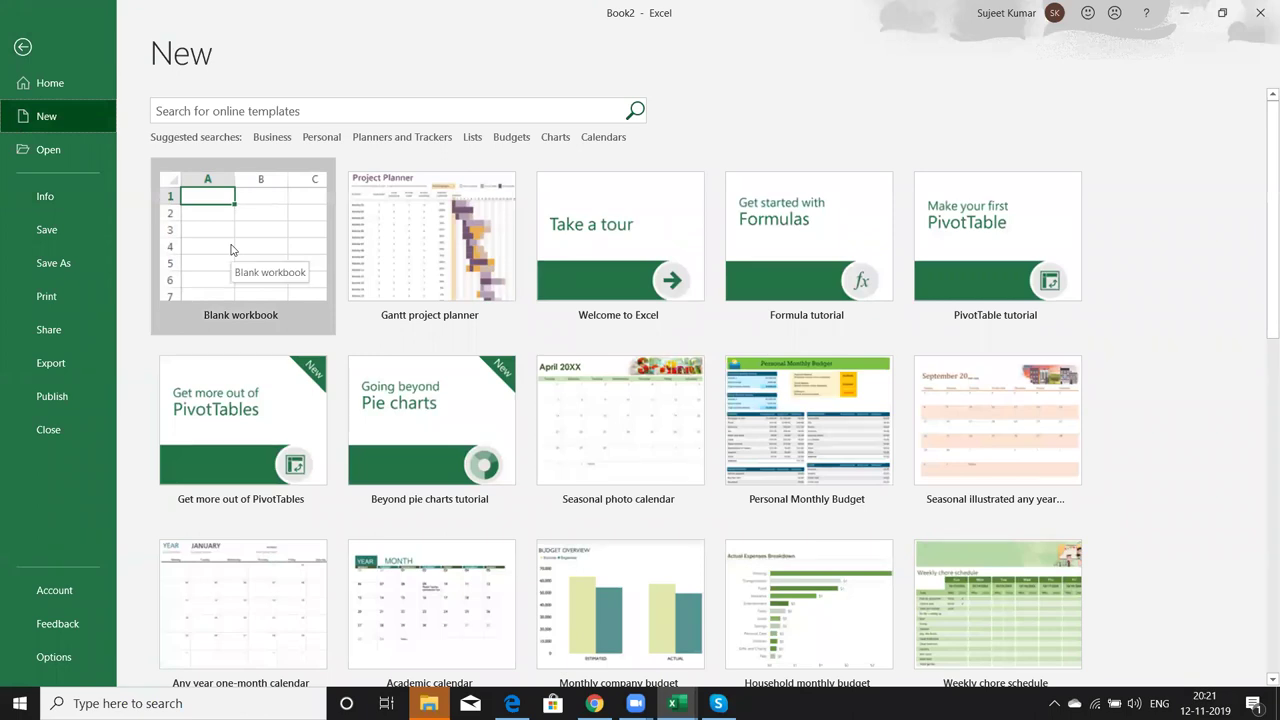
scroll(650, 416, down, 2)
scroll(651, 428, down, 1)
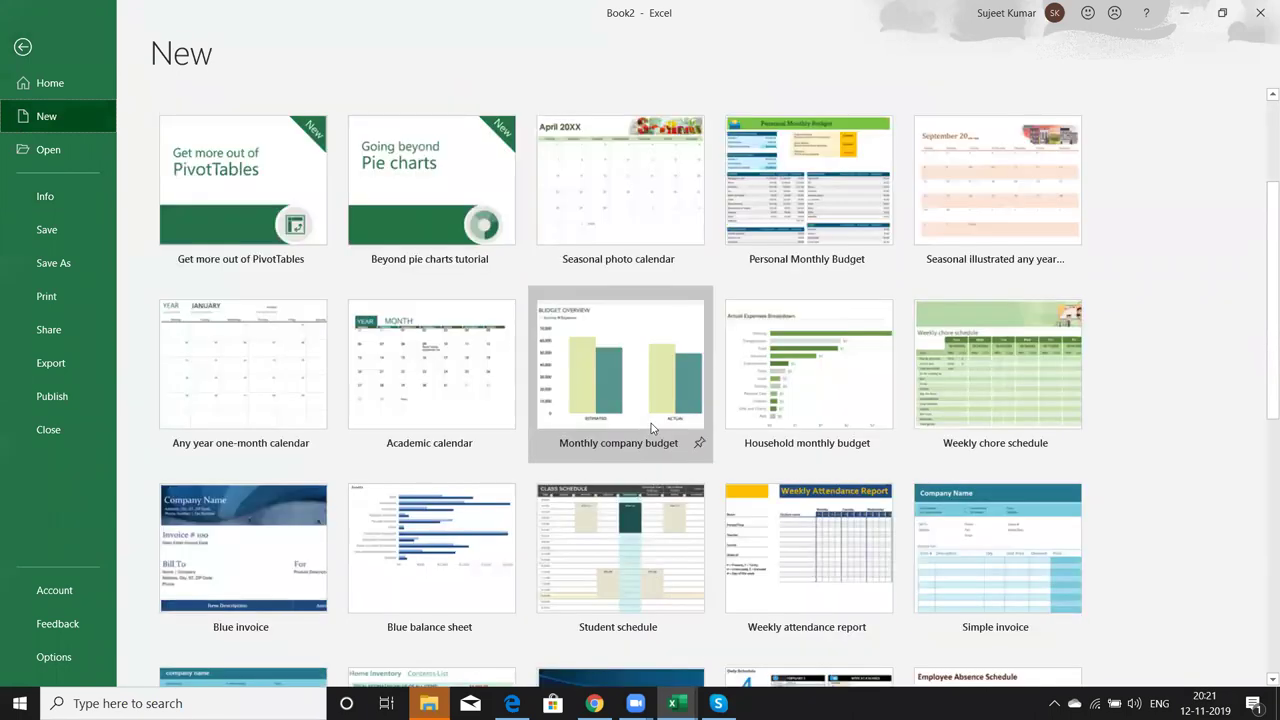
scroll(651, 428, down, 2)
scroll(651, 428, down, 3)
scroll(651, 428, down, 2)
scroll(651, 428, up, 2)
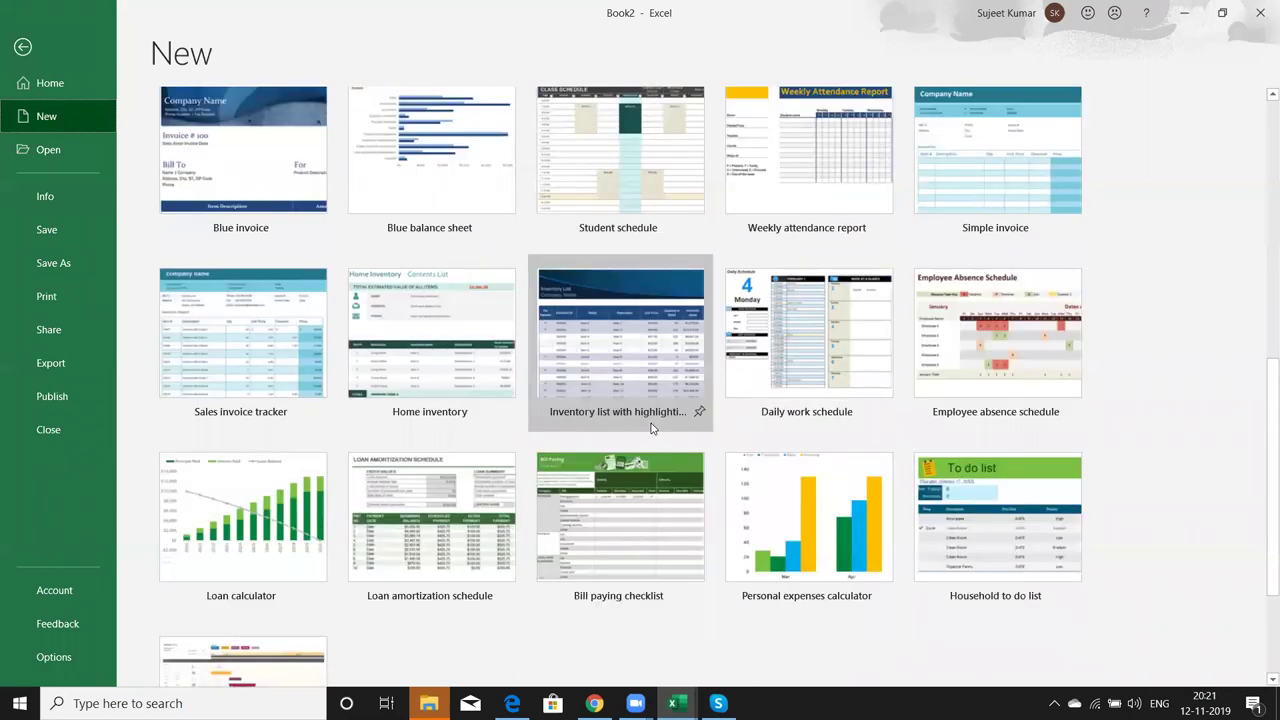
scroll(651, 428, up, 2)
scroll(651, 428, up, 1)
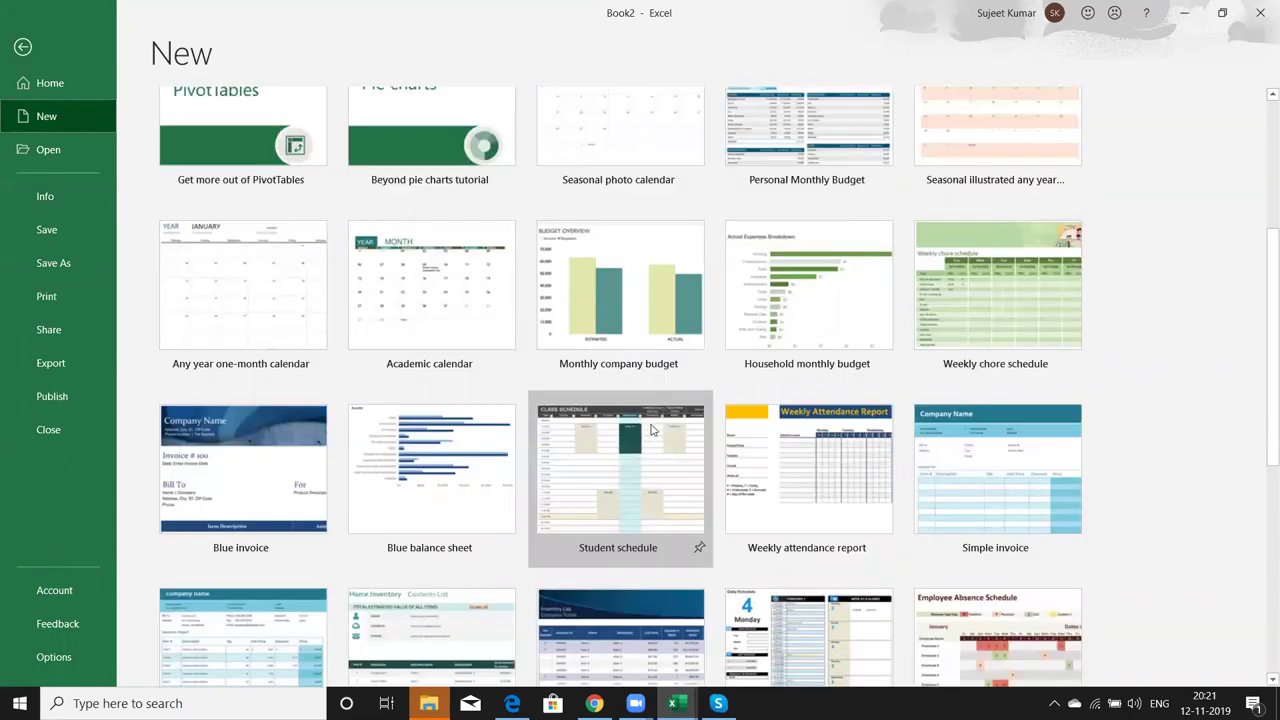
scroll(651, 428, up, 3)
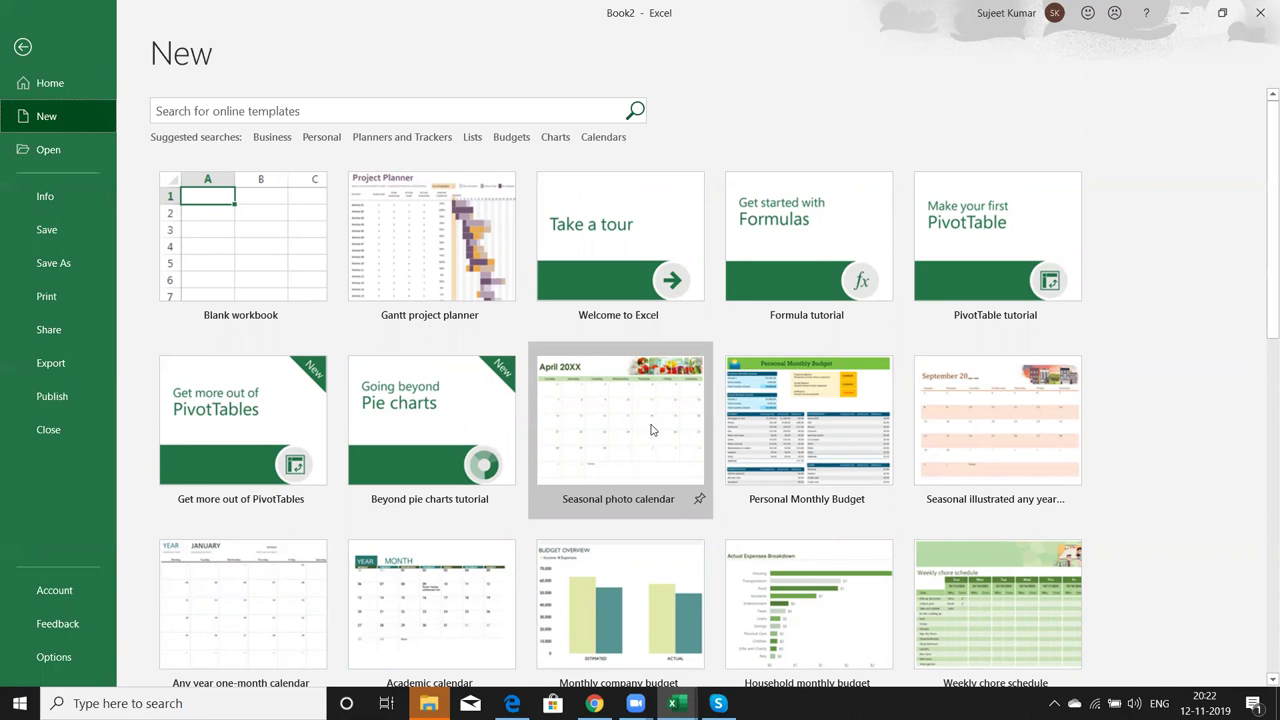
- Search templates for 'bill' and create a workbook from Service invoice with tax calculations
click(285, 111)
text(bill)
key(Return)
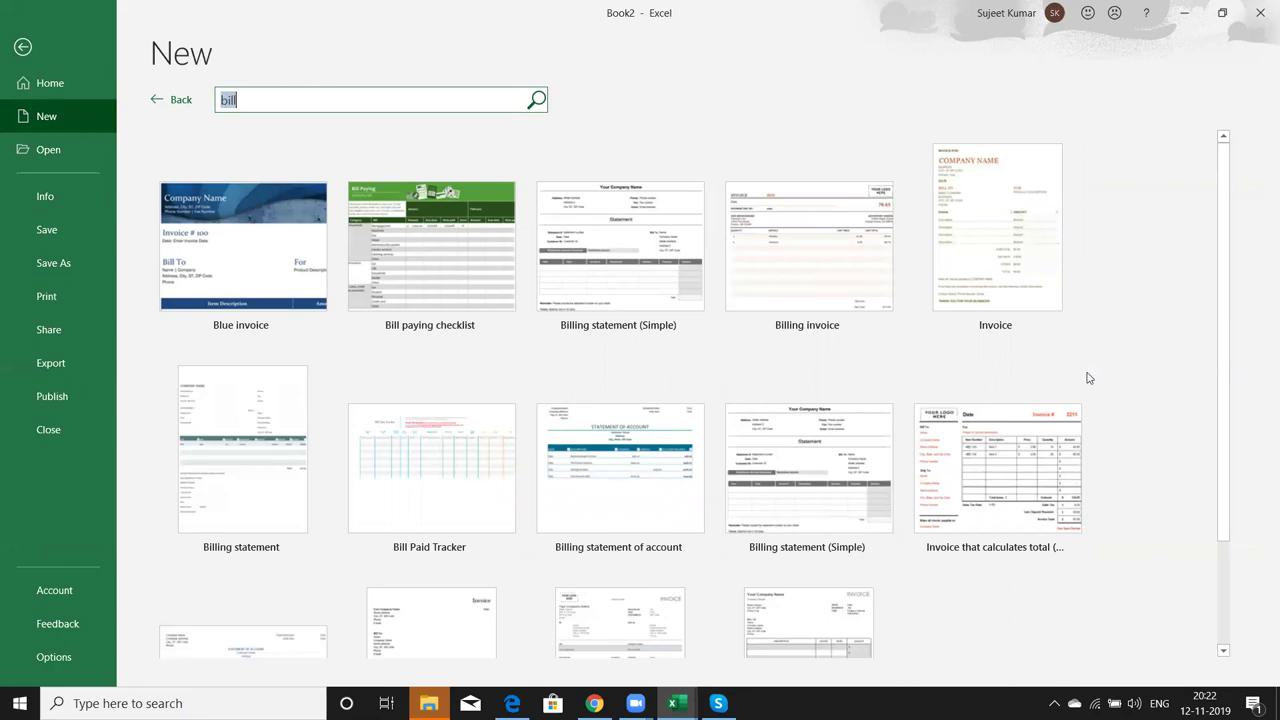
scroll(1087, 380, down, 1)
scroll(1087, 380, down, 4)
scroll(1087, 380, down, 1)
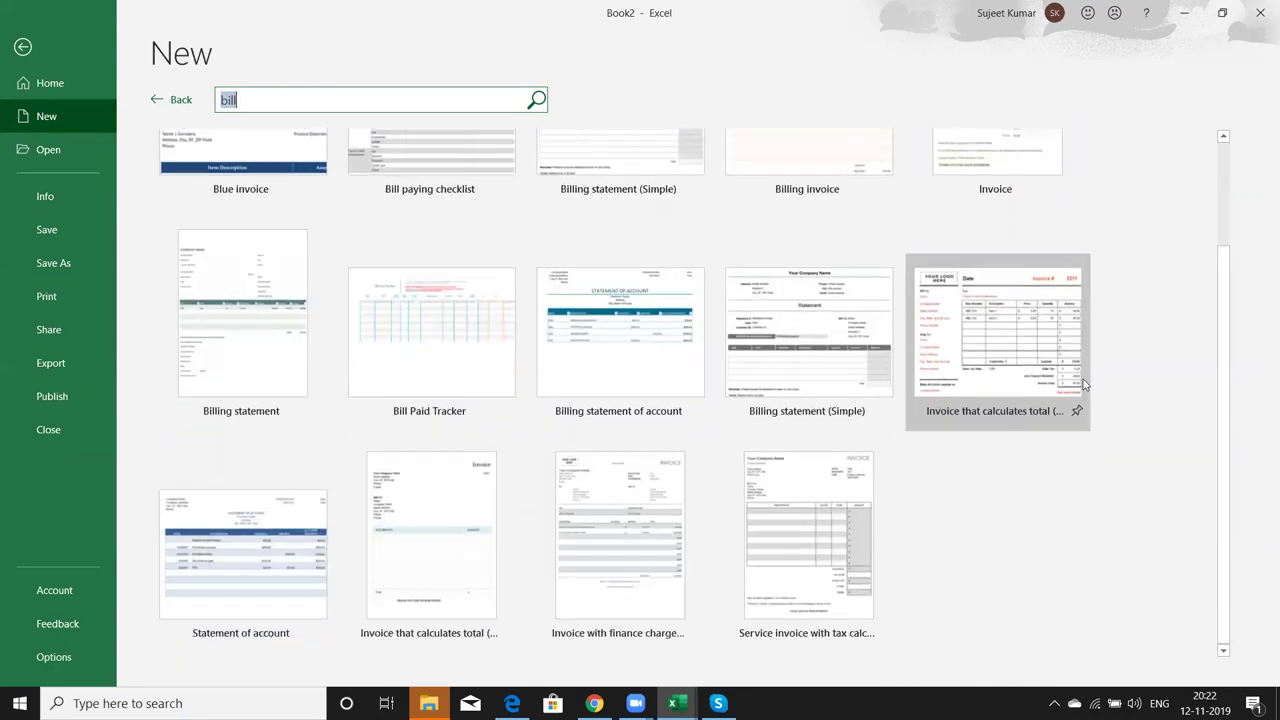
click(843, 497)
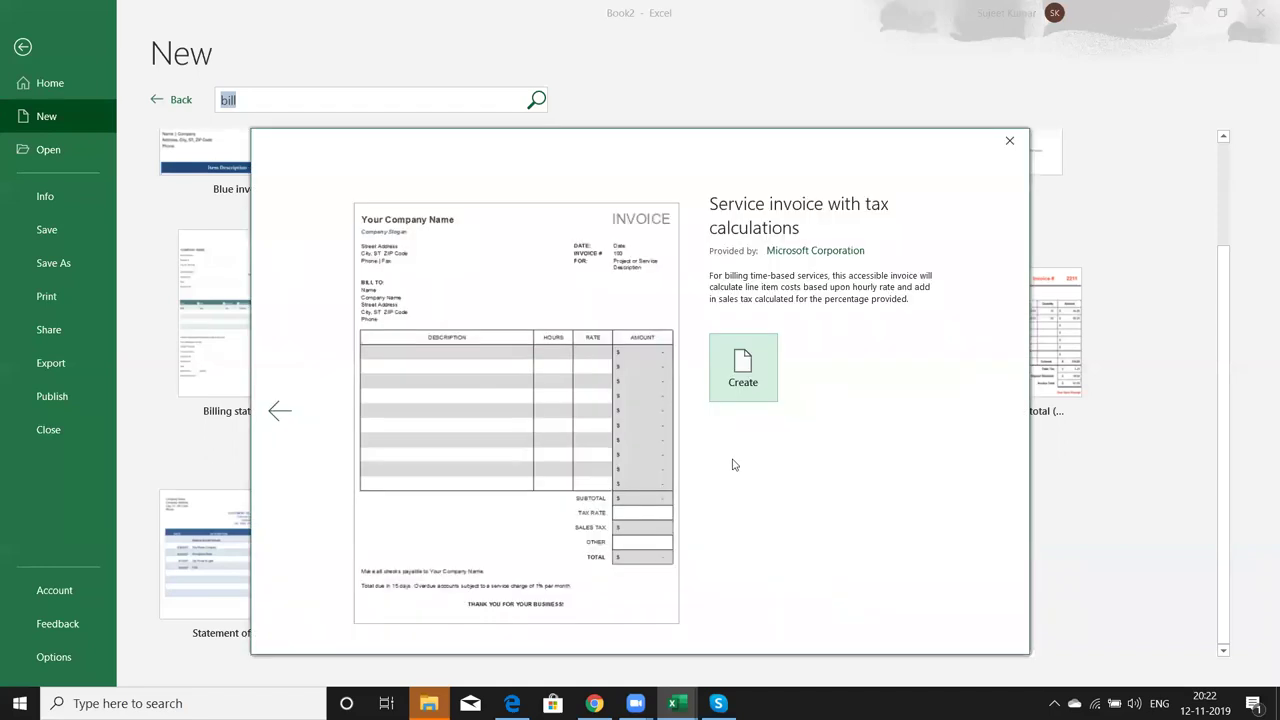
click(767, 404)
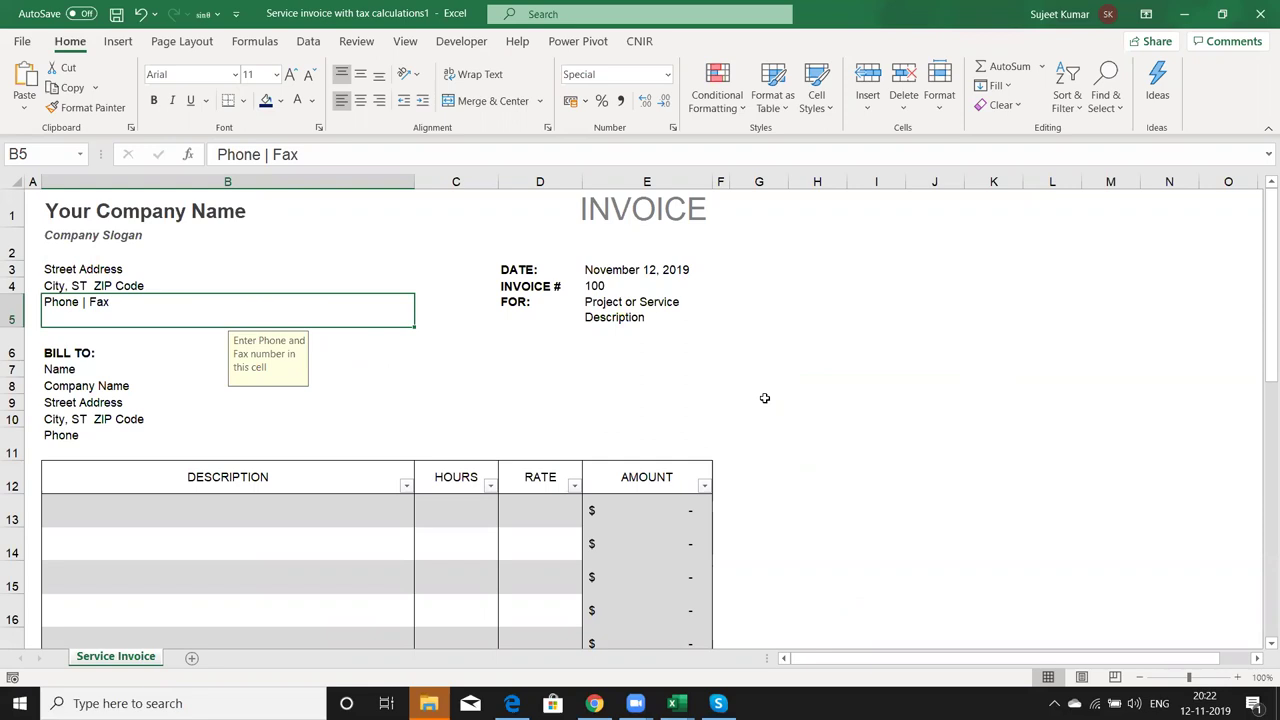
click(204, 200)
click(182, 232)
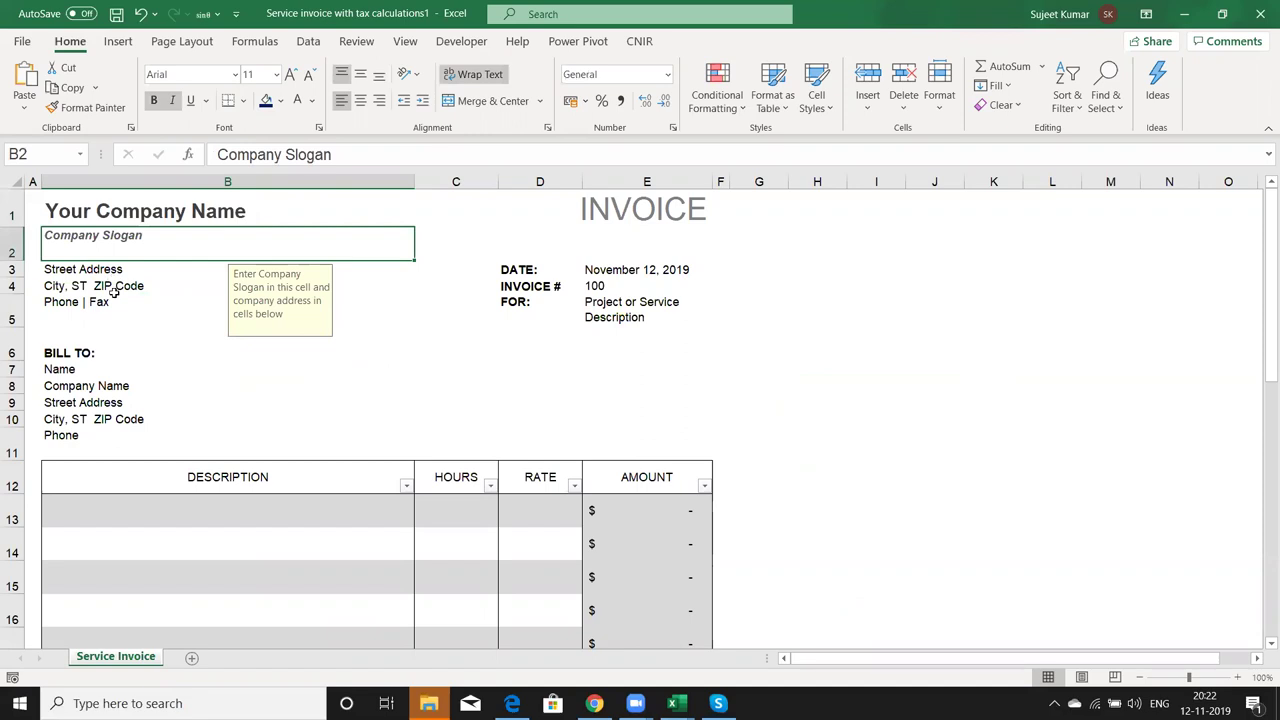
click(114, 286)
drag(605, 270, 603, 289)
scroll(366, 446, down, 5)
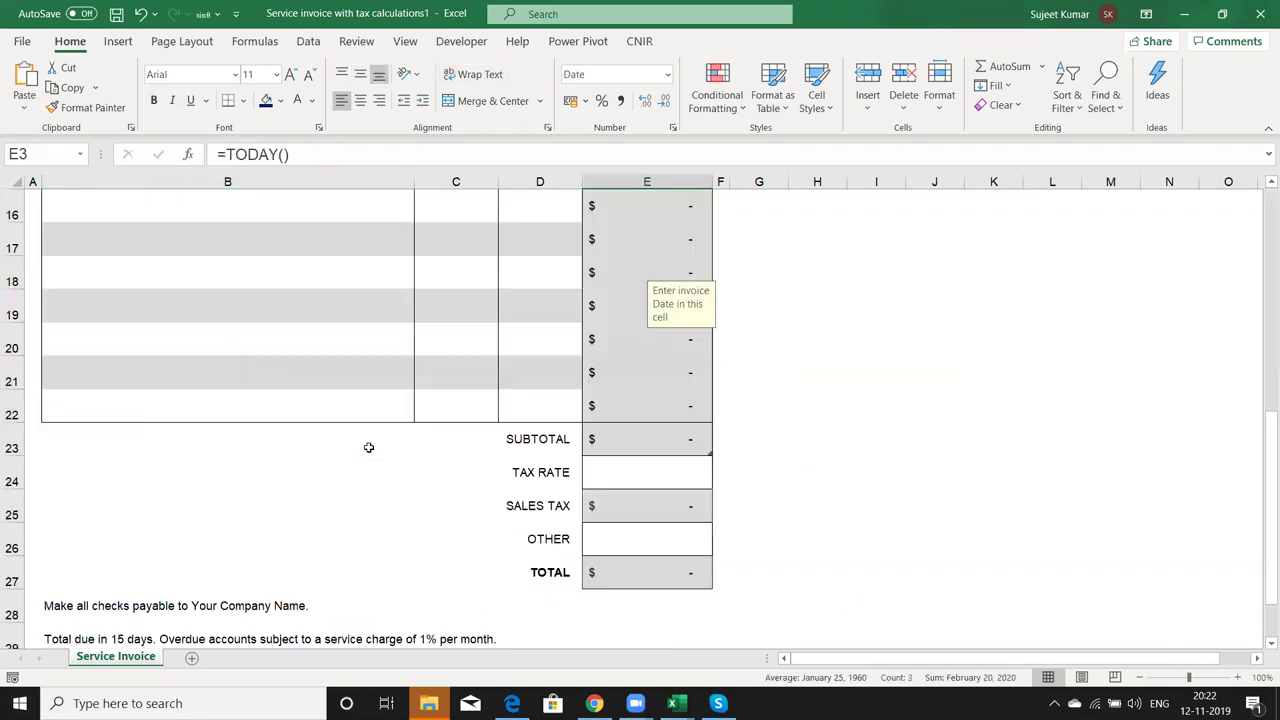
scroll(368, 449, down, 3)
scroll(368, 449, up, 1)
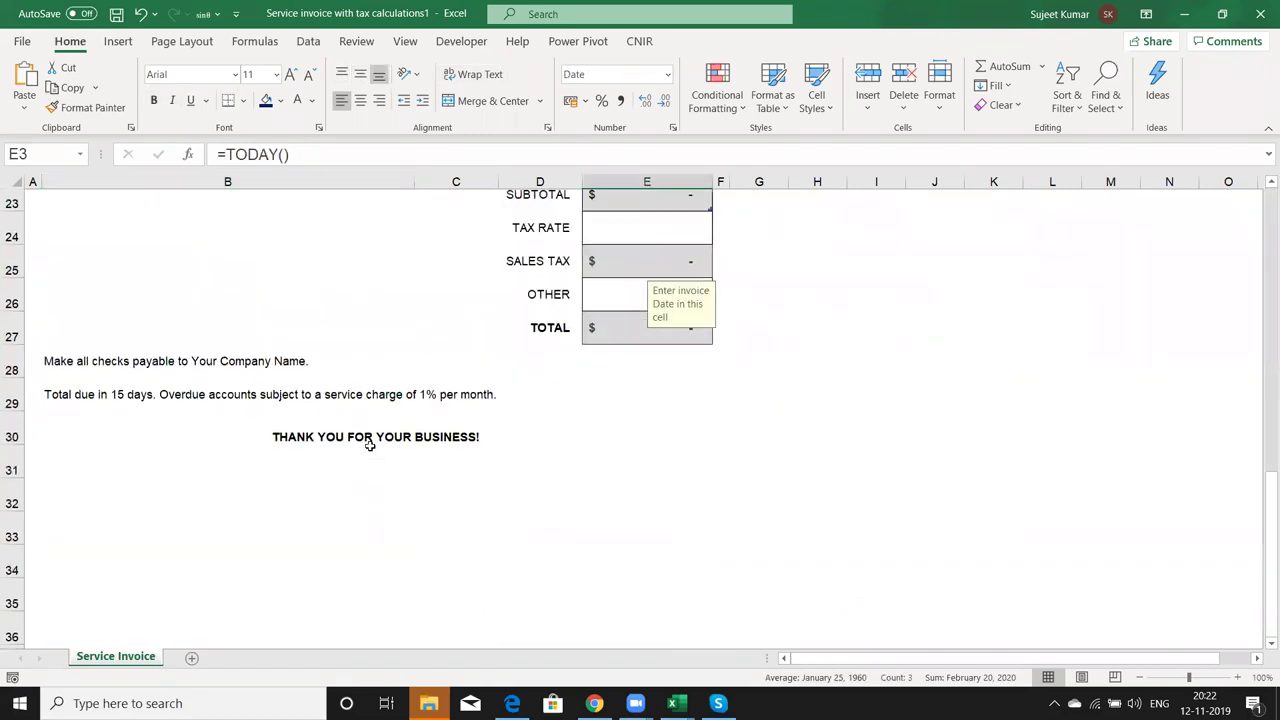
scroll(368, 447, up, 2)
scroll(368, 446, up, 1)
scroll(368, 446, down, 3)
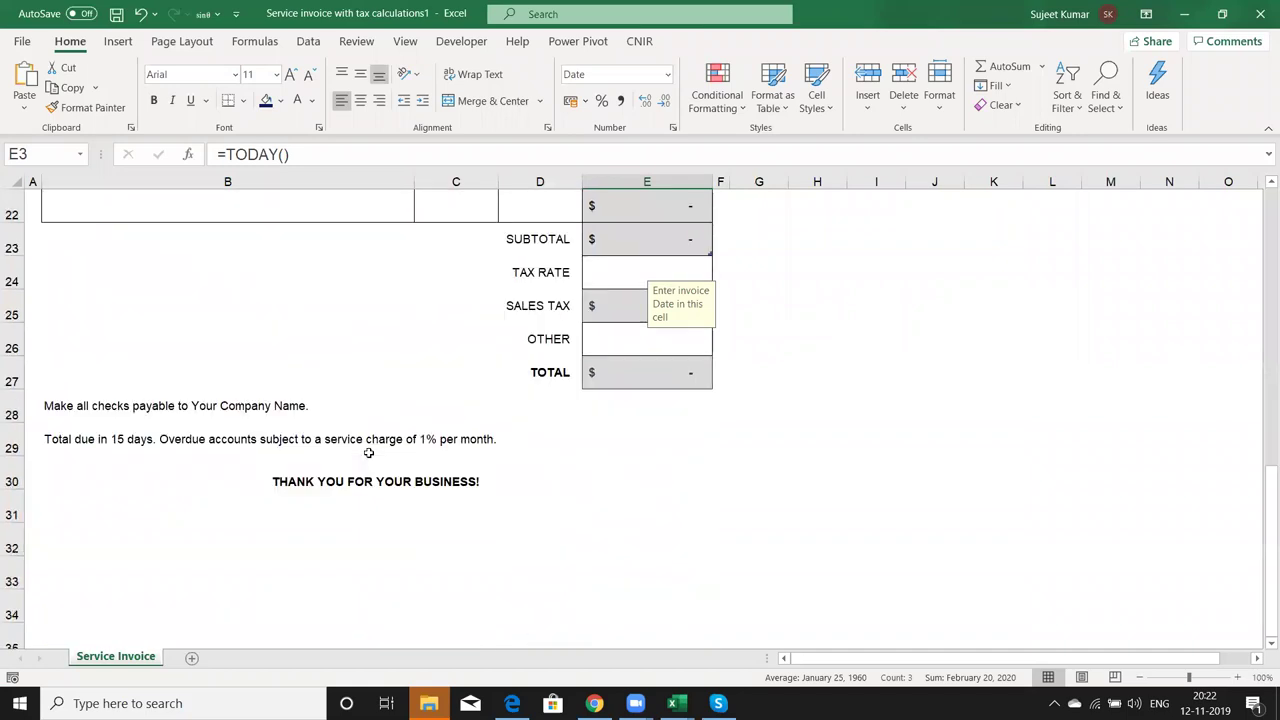
scroll(368, 448, up, 2)
scroll(368, 452, up, 3)
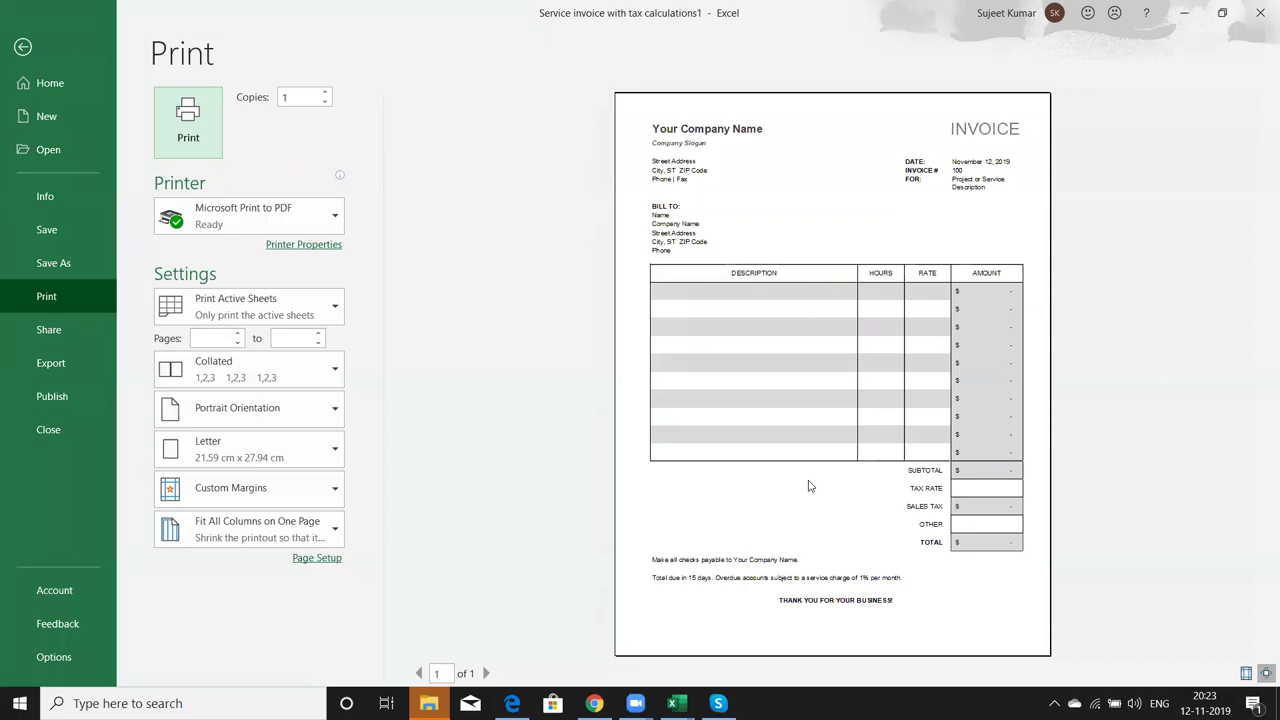
key(Escape)
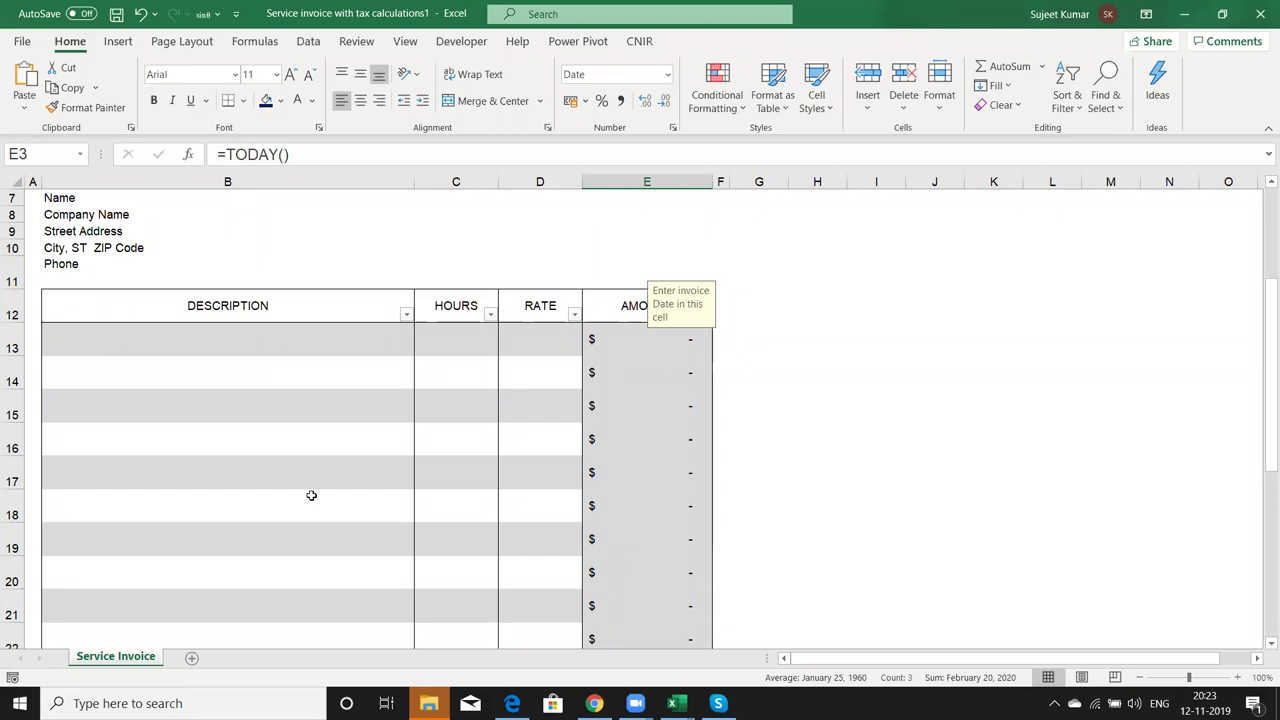
click(311, 440)
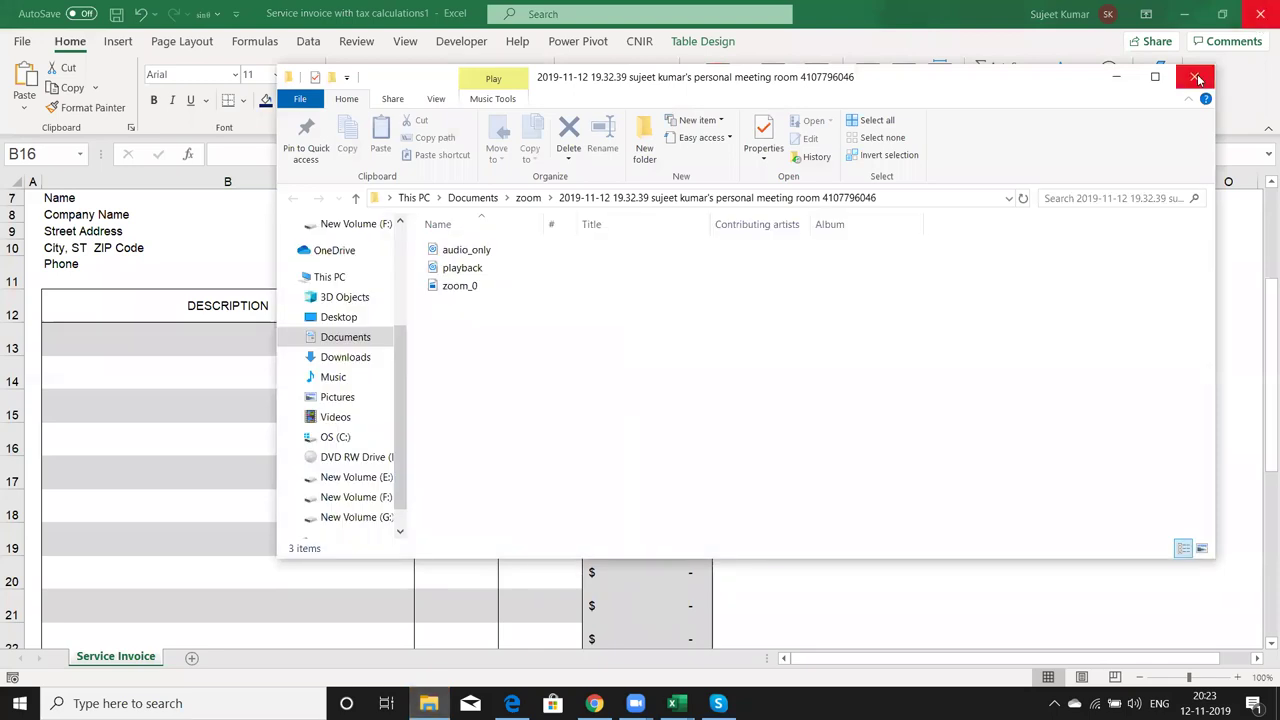
click(1199, 79)
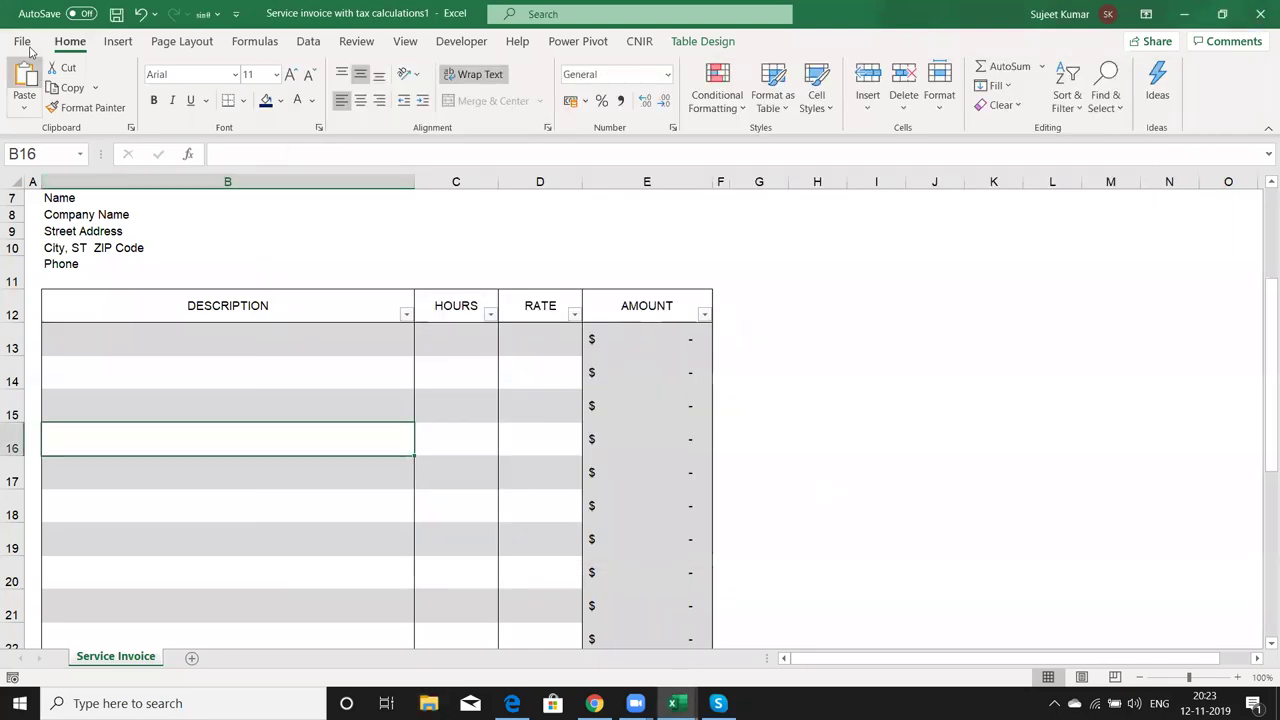
- Search File > New templates for 'sheet' and create a workbook from Balance sheet
click(23, 43)
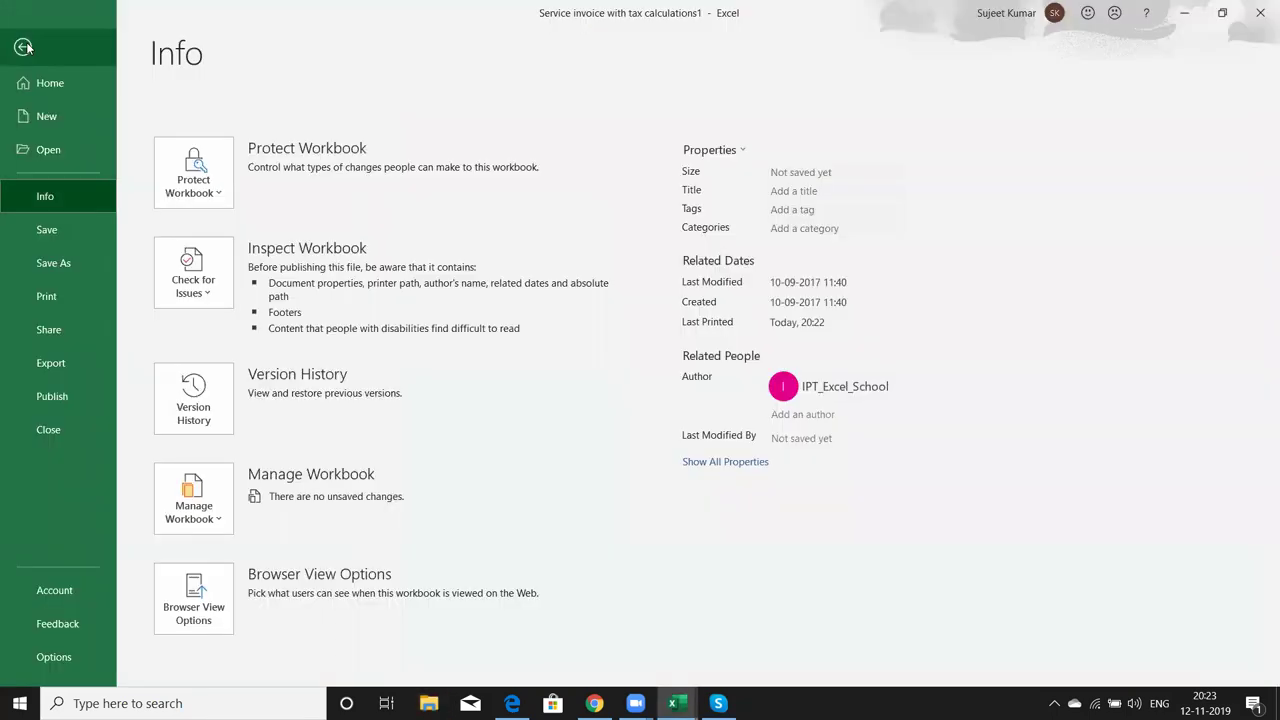
click(42, 116)
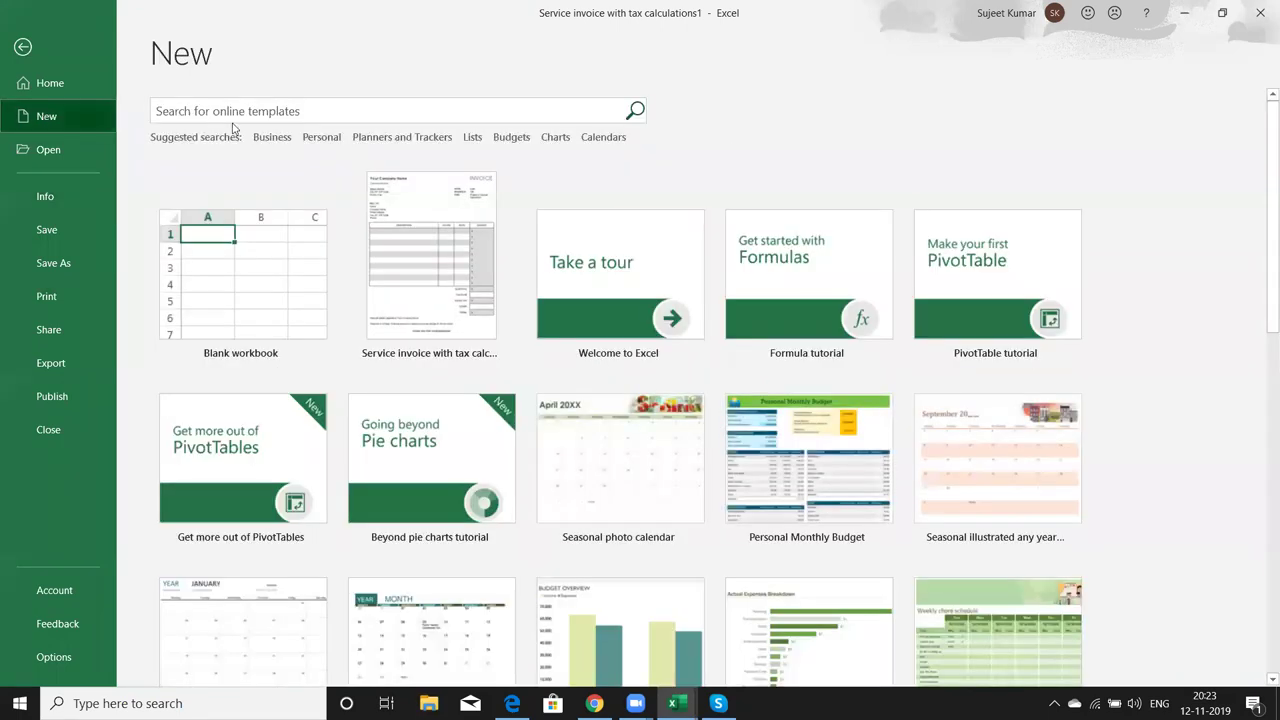
click(234, 112)
text(sheet)
key(Return)
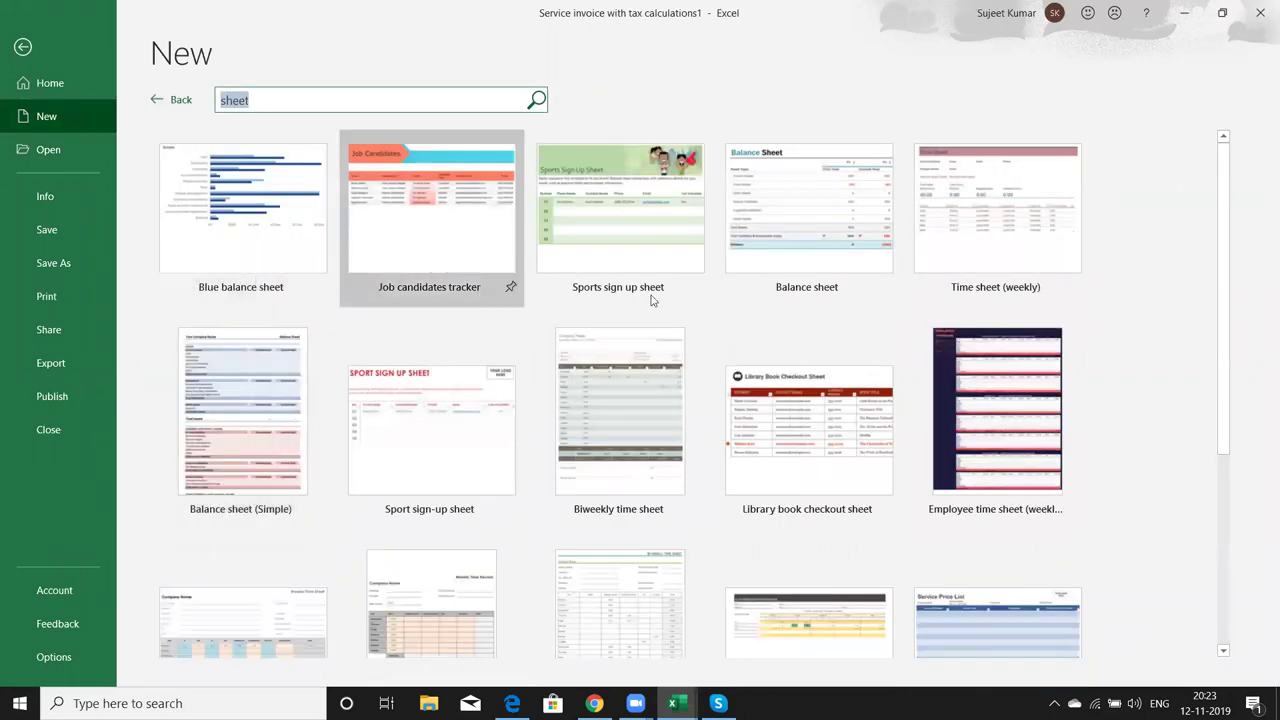
click(827, 308)
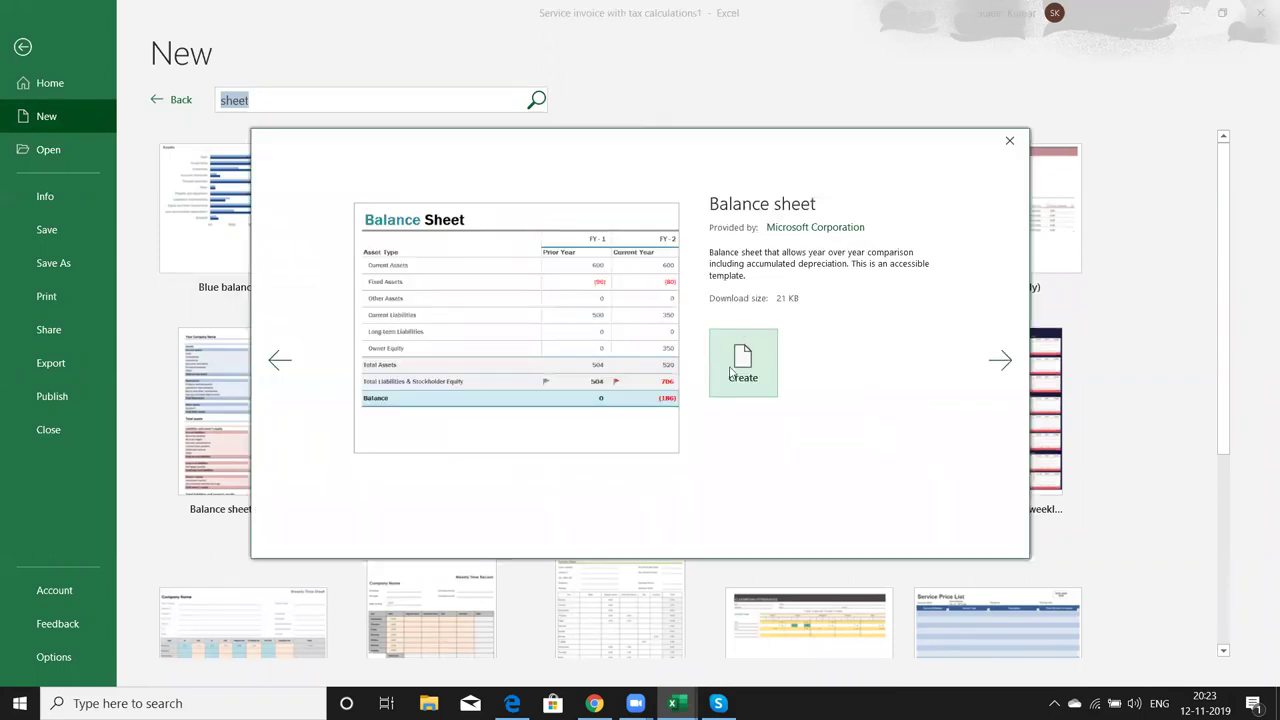
click(730, 376)
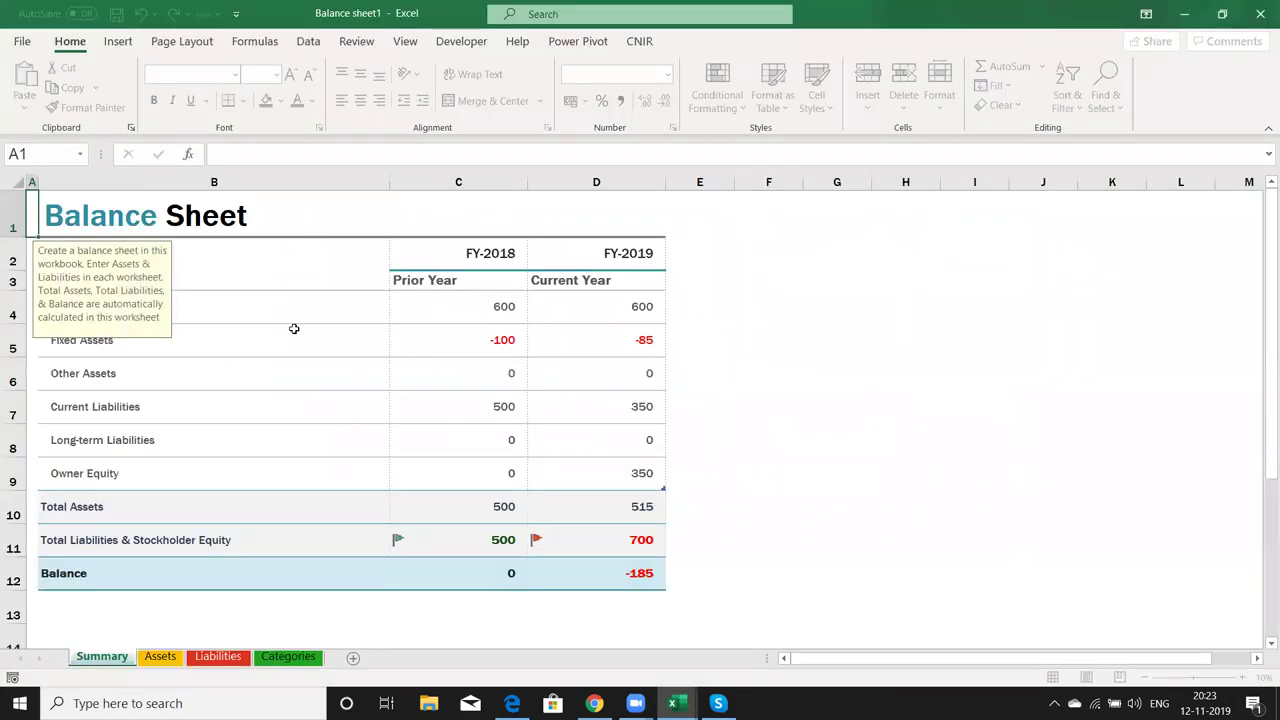
- Check the Current Assets formula and browse the Assets, Liabilities and Categories sheets, ending on Summary
click(530, 319)
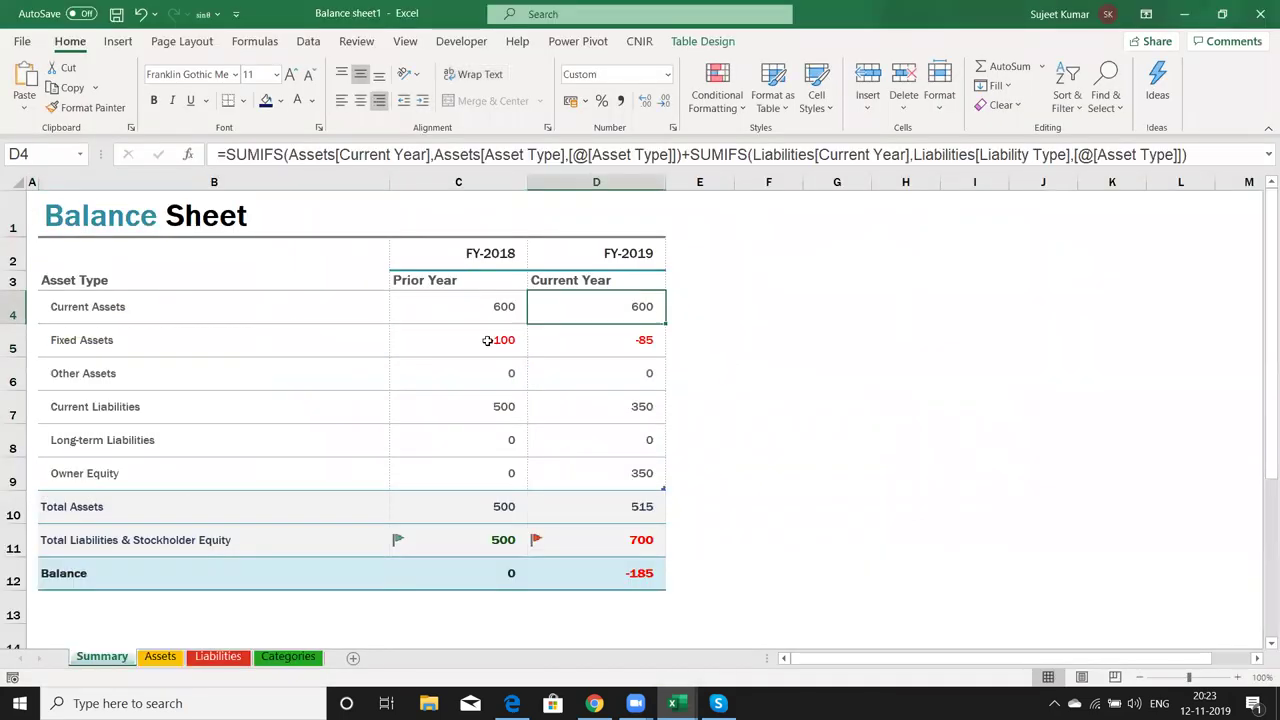
click(158, 657)
click(228, 660)
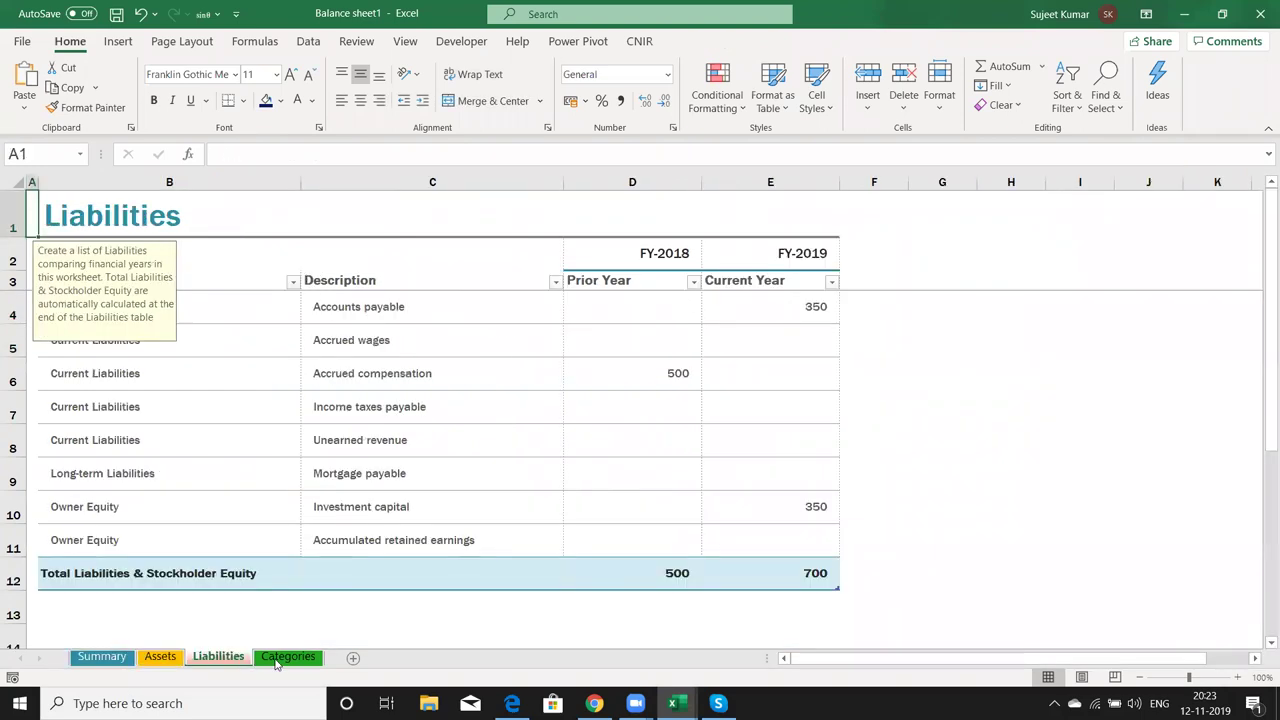
click(285, 660)
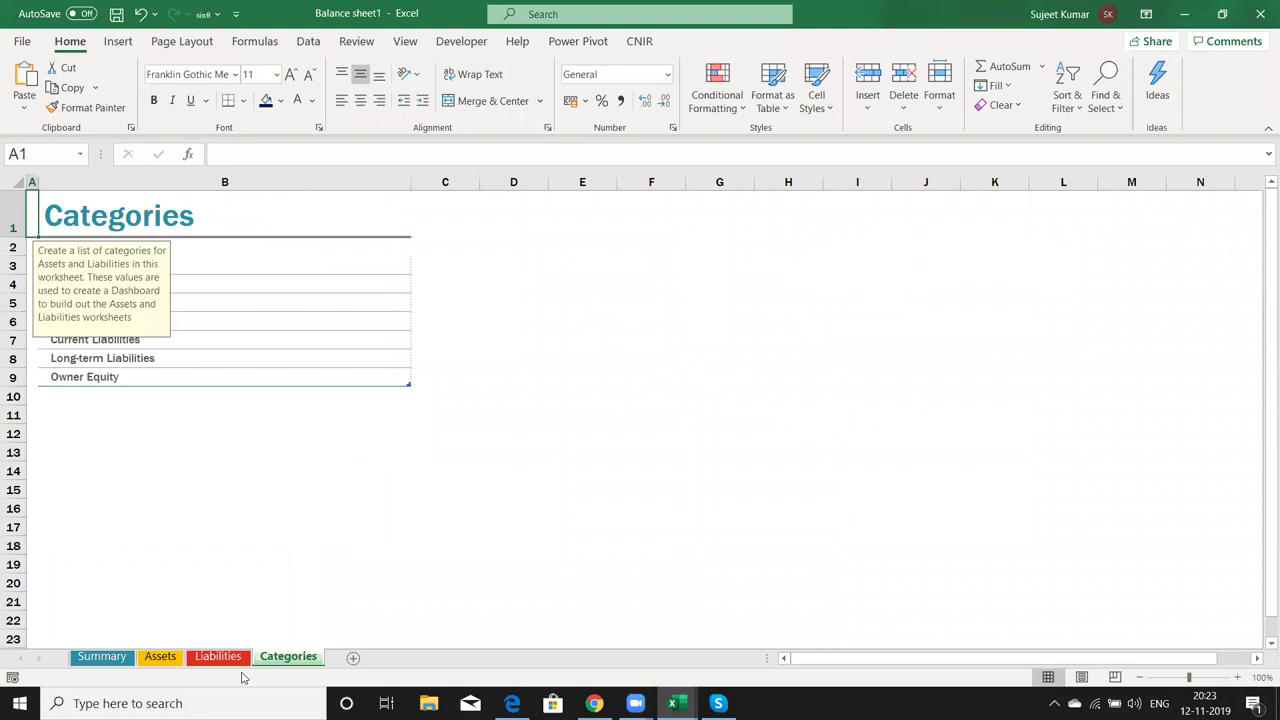
click(235, 660)
click(160, 660)
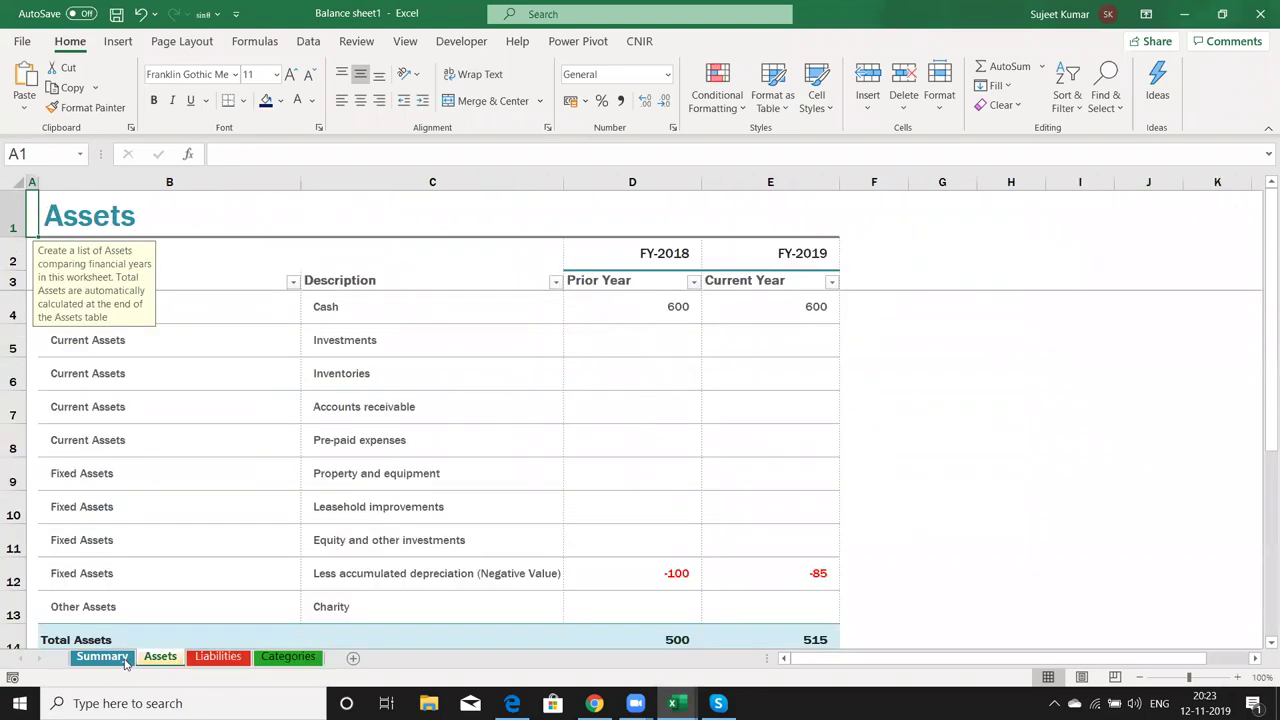
click(128, 659)
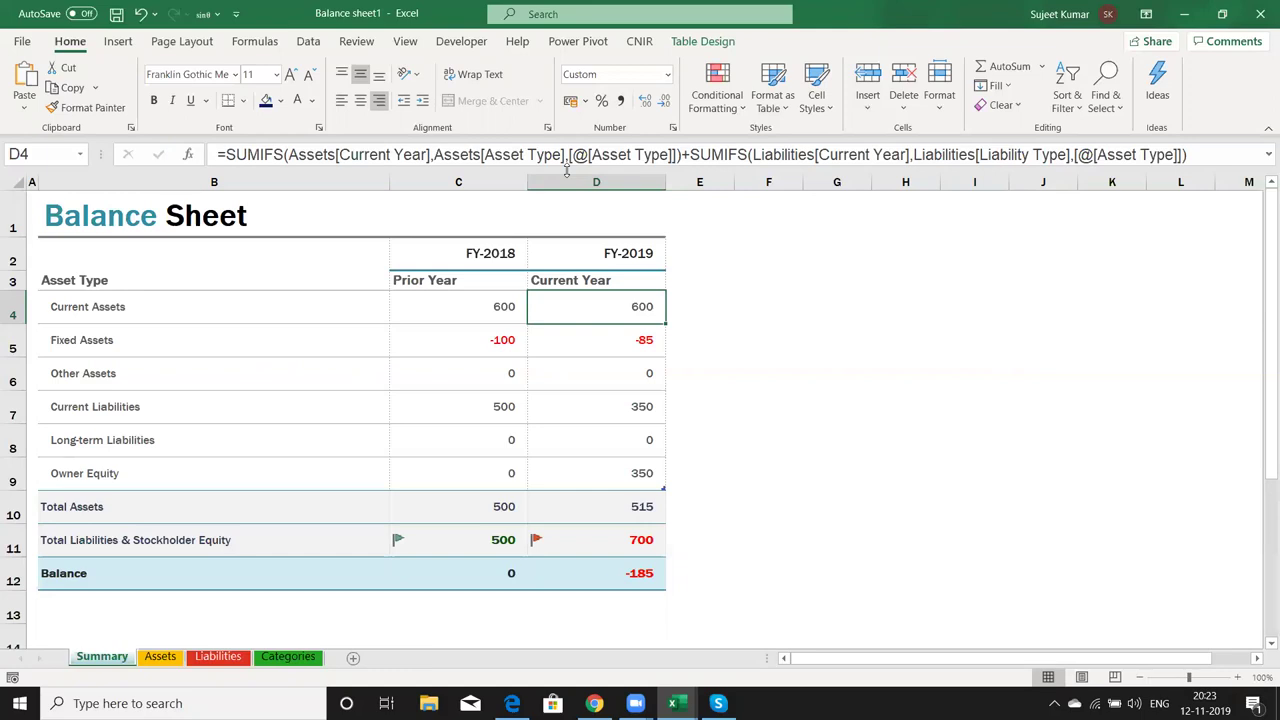
- Close the Balance sheet and Service invoice workbooks without saving
click(1261, 20)
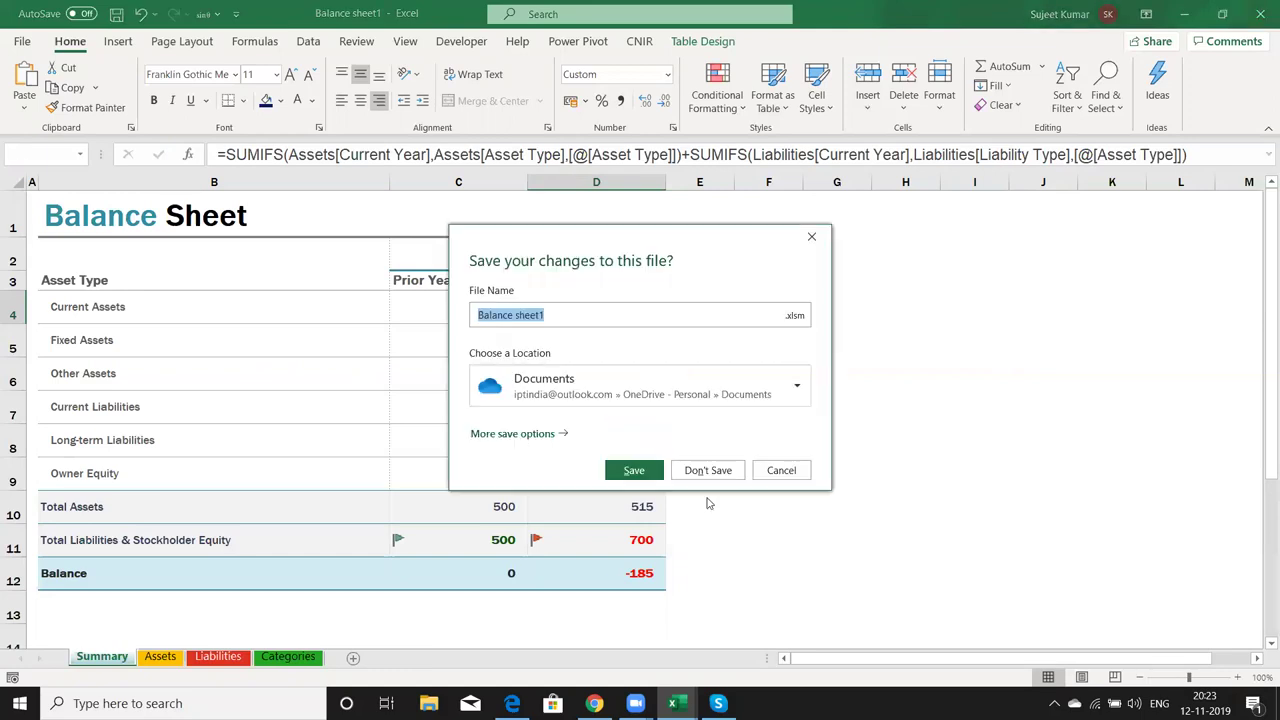
click(719, 476)
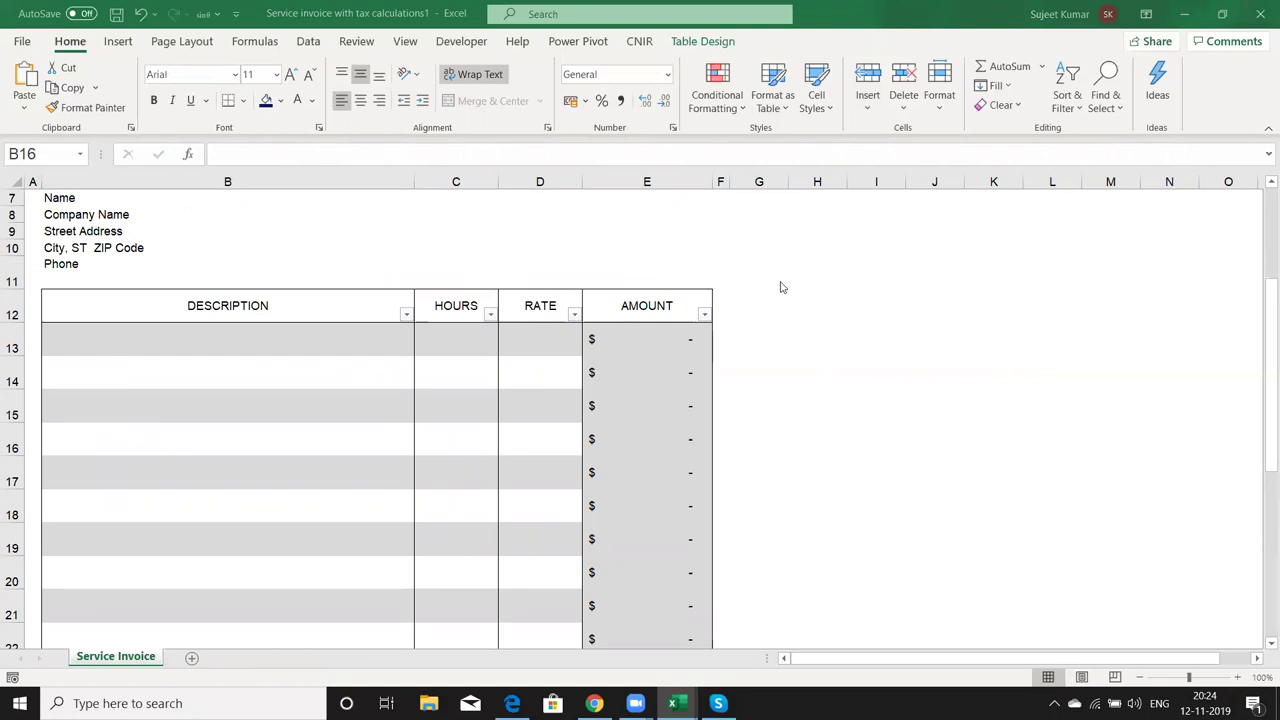
click(1260, 13)
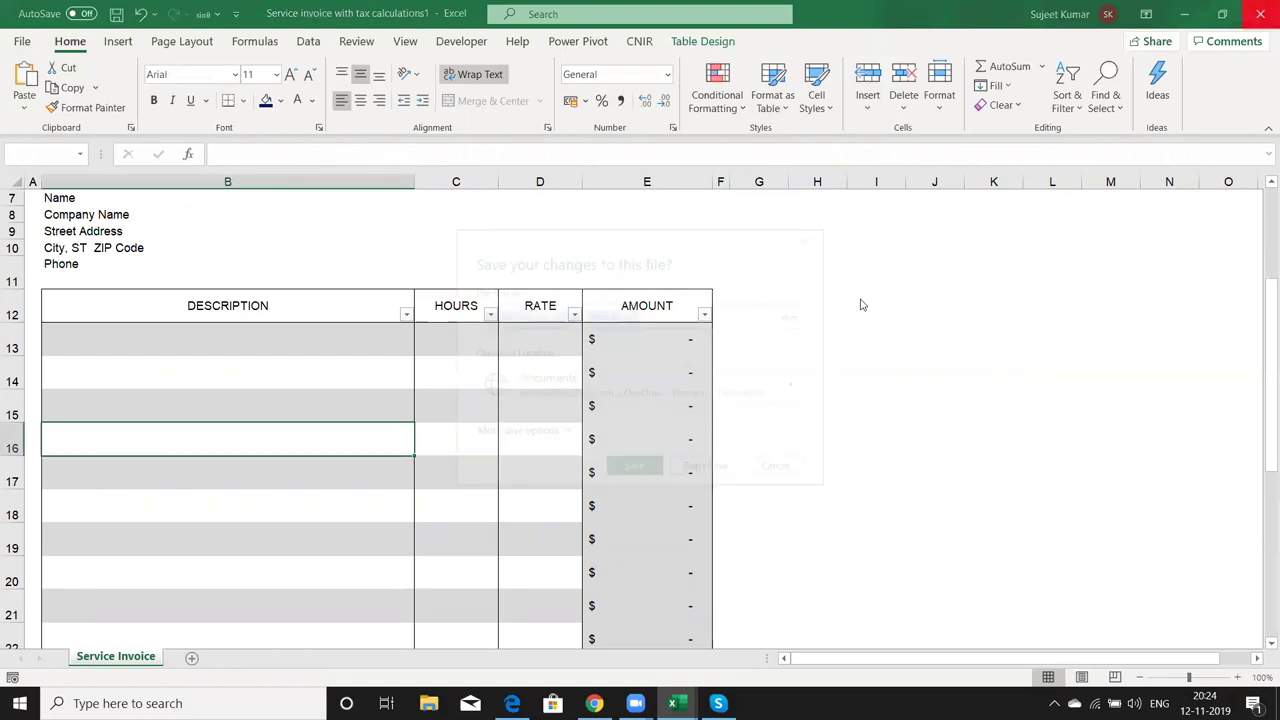
click(689, 474)
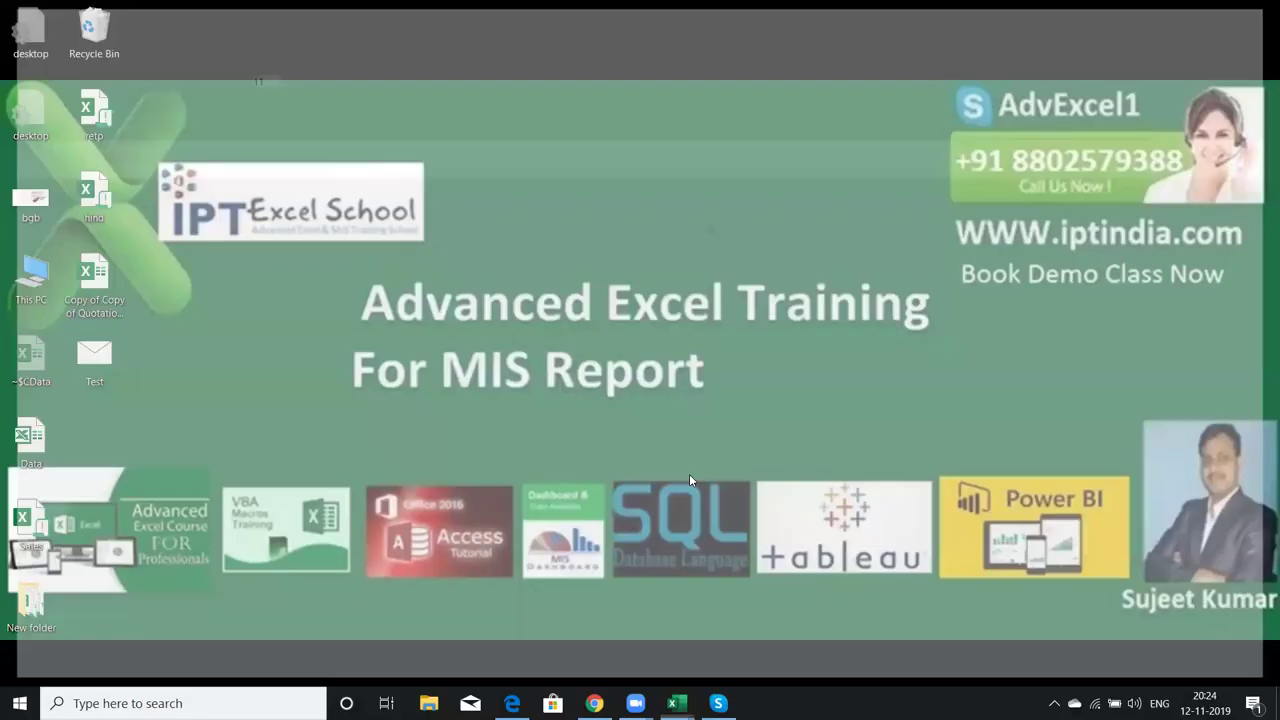
- Switch to the Data pivot-chart workbook and close it
mouse_move(677, 703)
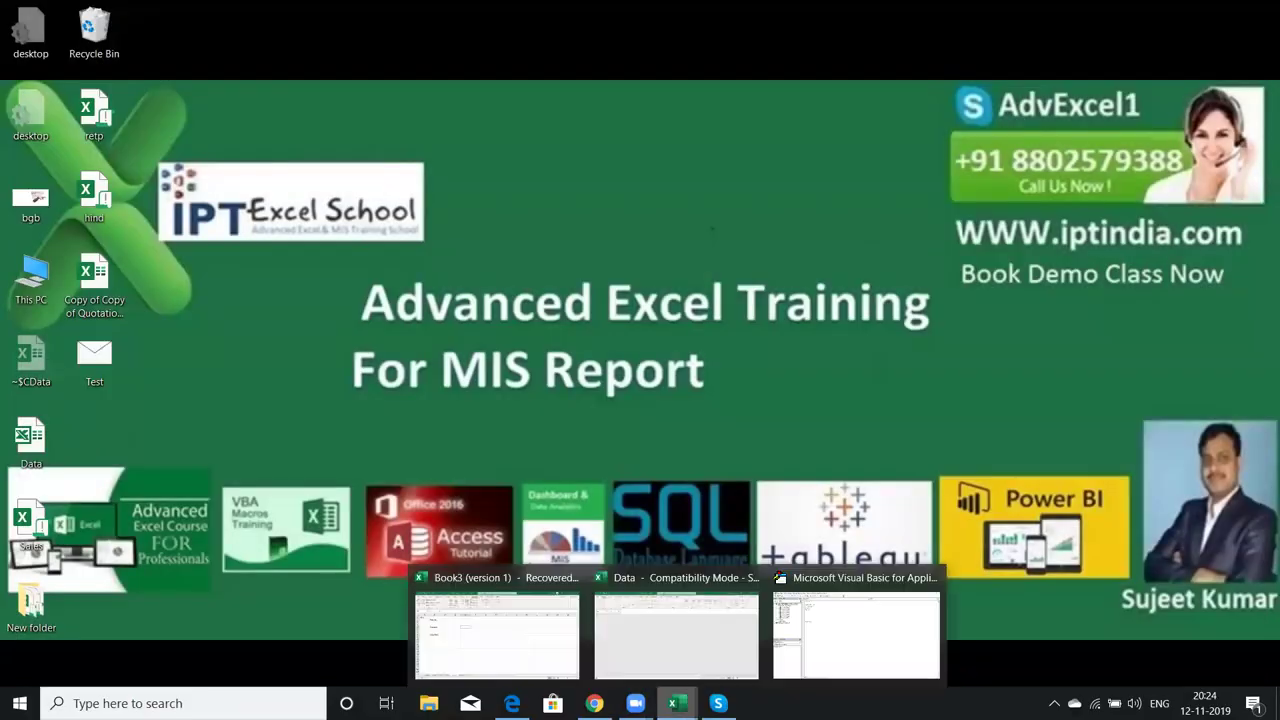
mouse_move(775, 635)
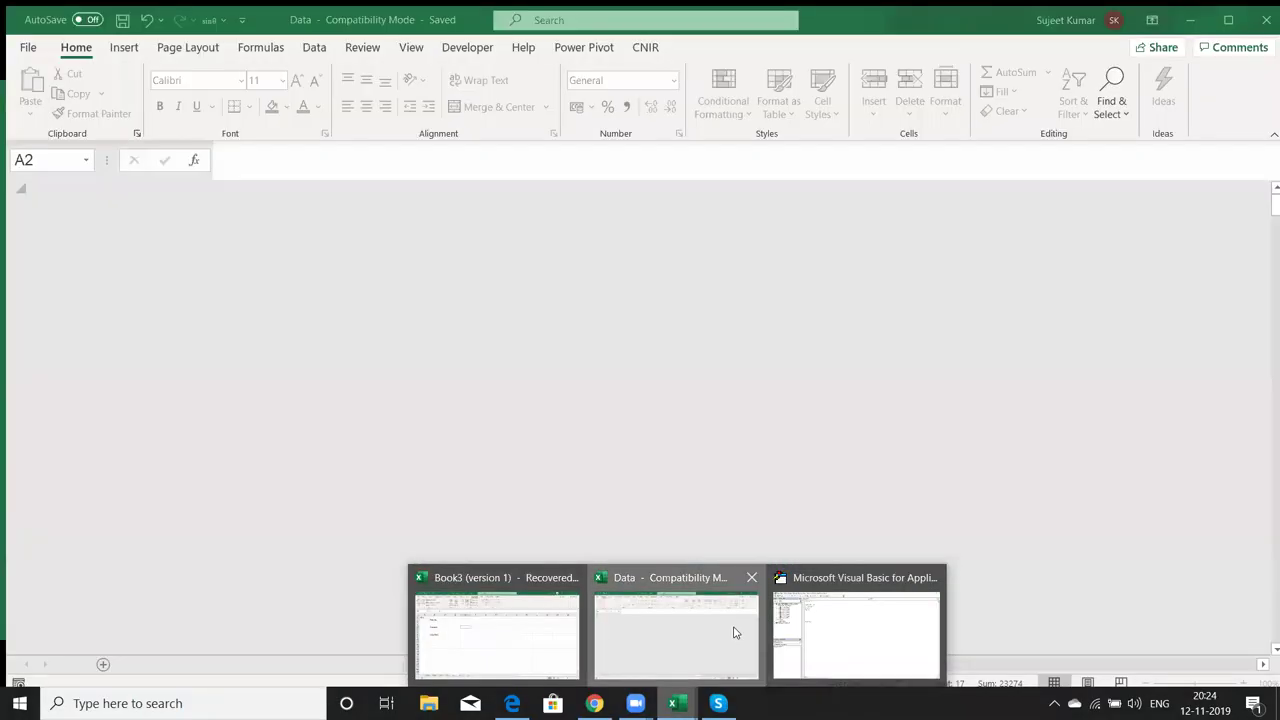
click(735, 634)
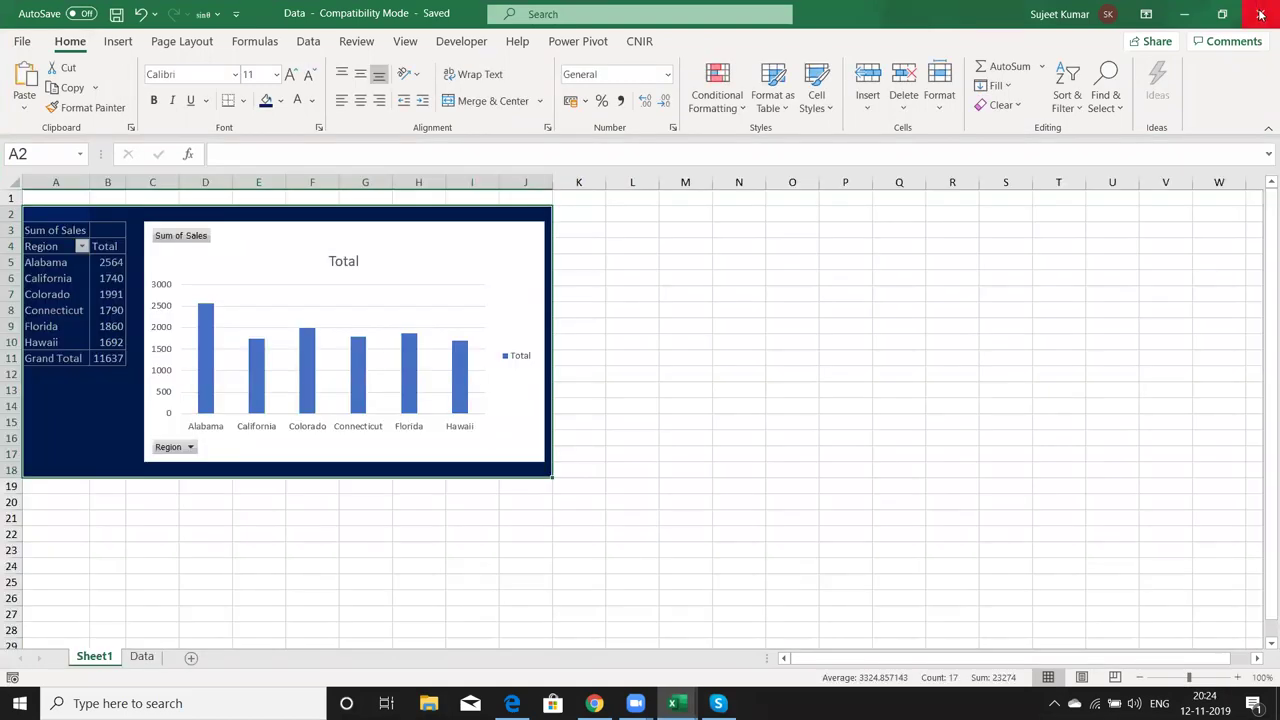
click(1260, 8)
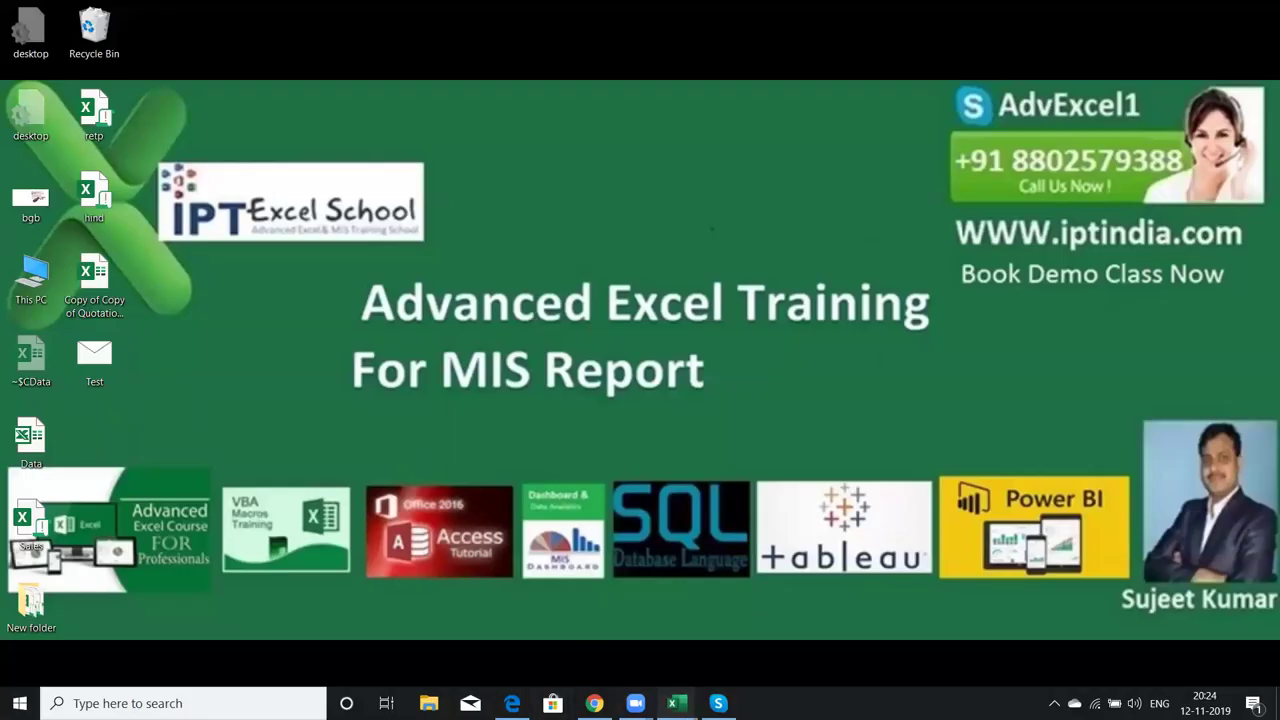
- Bring the VBA editor forward and close it
mouse_move(677, 703)
click(720, 650)
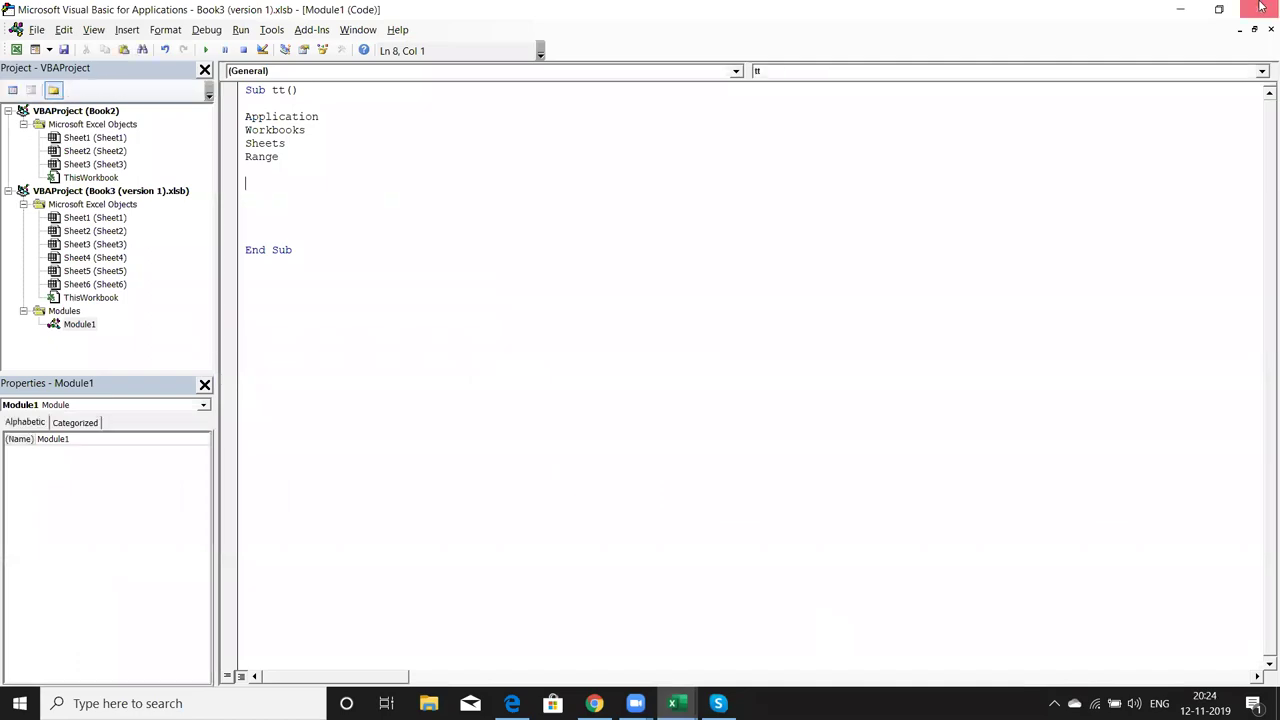
click(1260, 8)
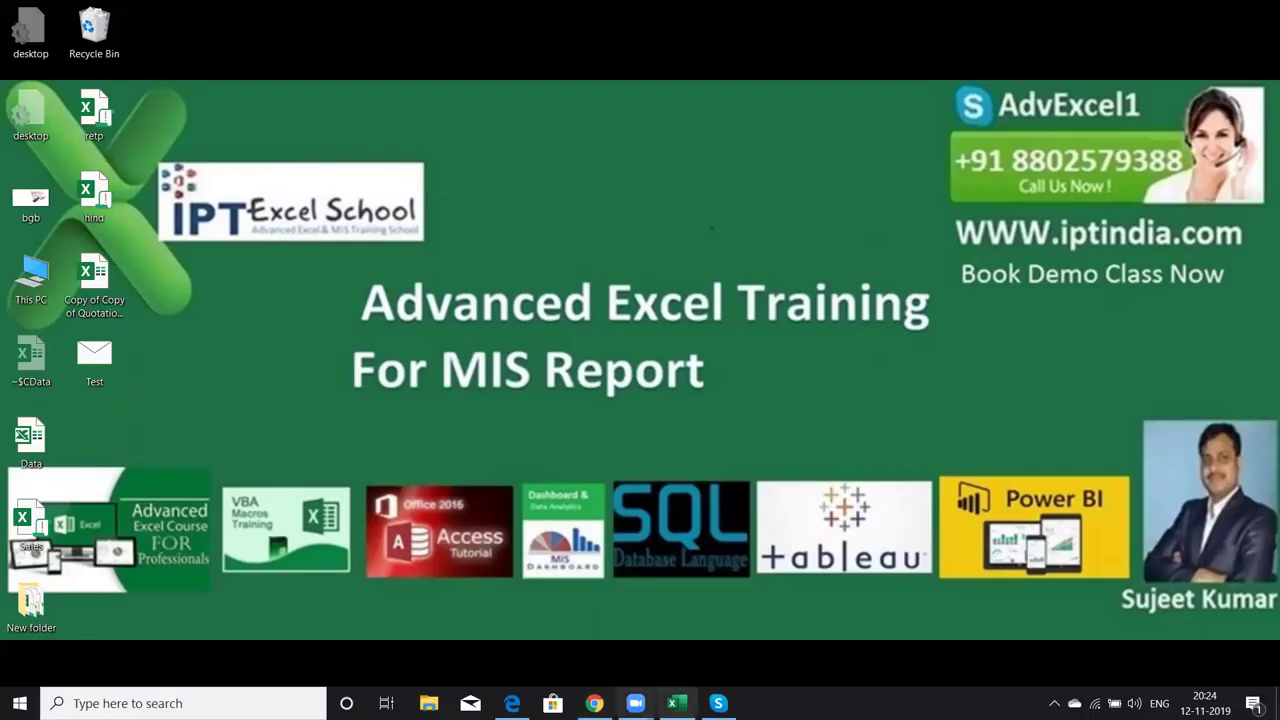
- Add a new blank worksheet to the recovered Book3, then switch to the Book3 window
click(684, 700)
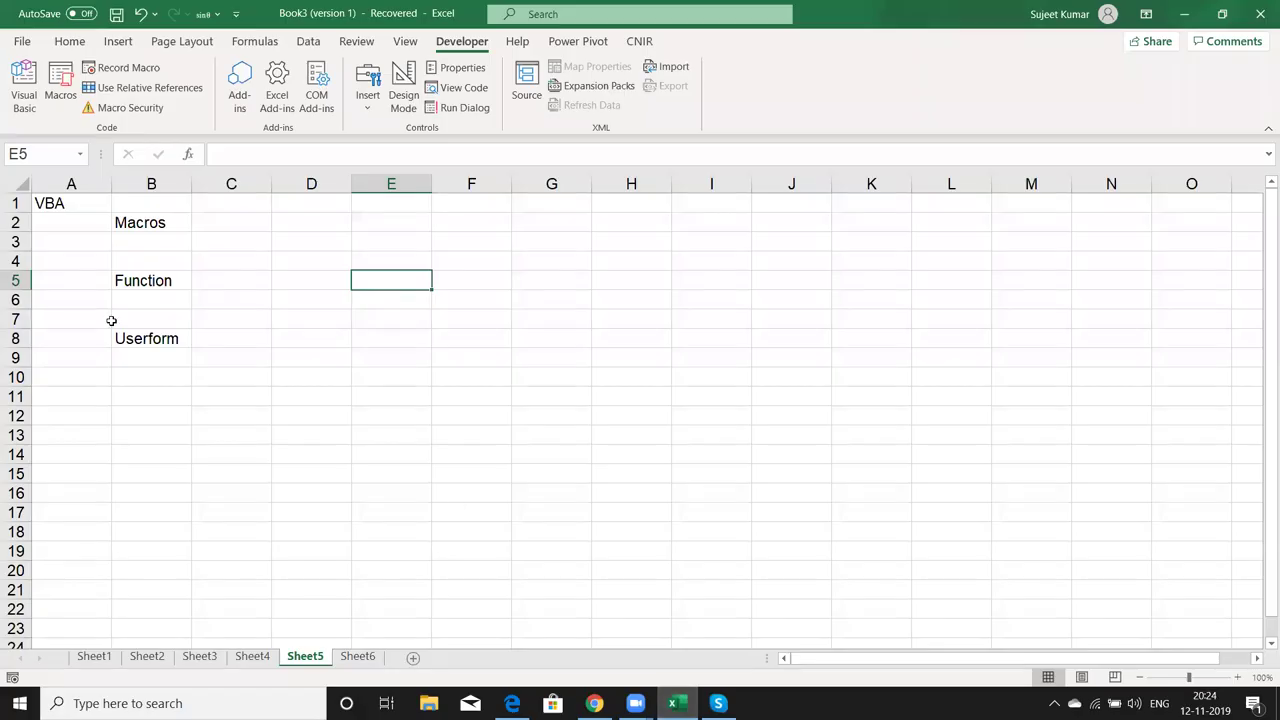
click(414, 657)
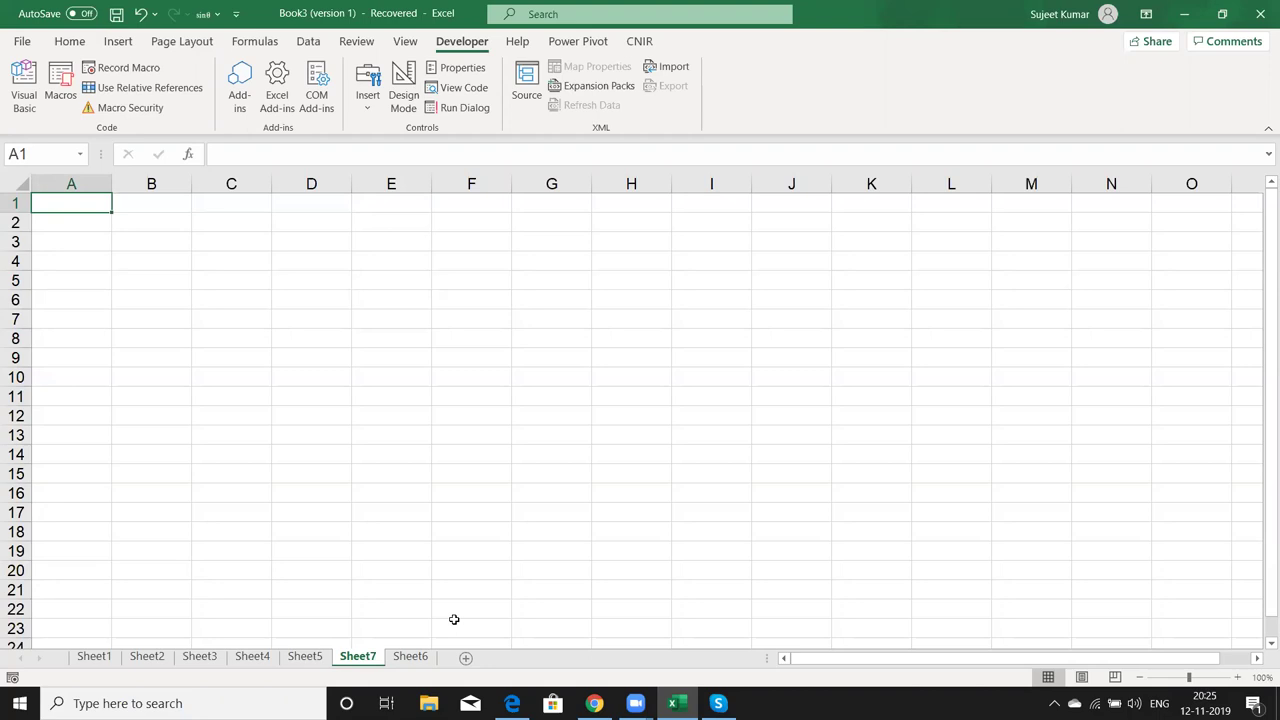
key(shift+Right)
key(shift+Right)
key(shift+Right)
key(shift+Right)
key(shift+Right)
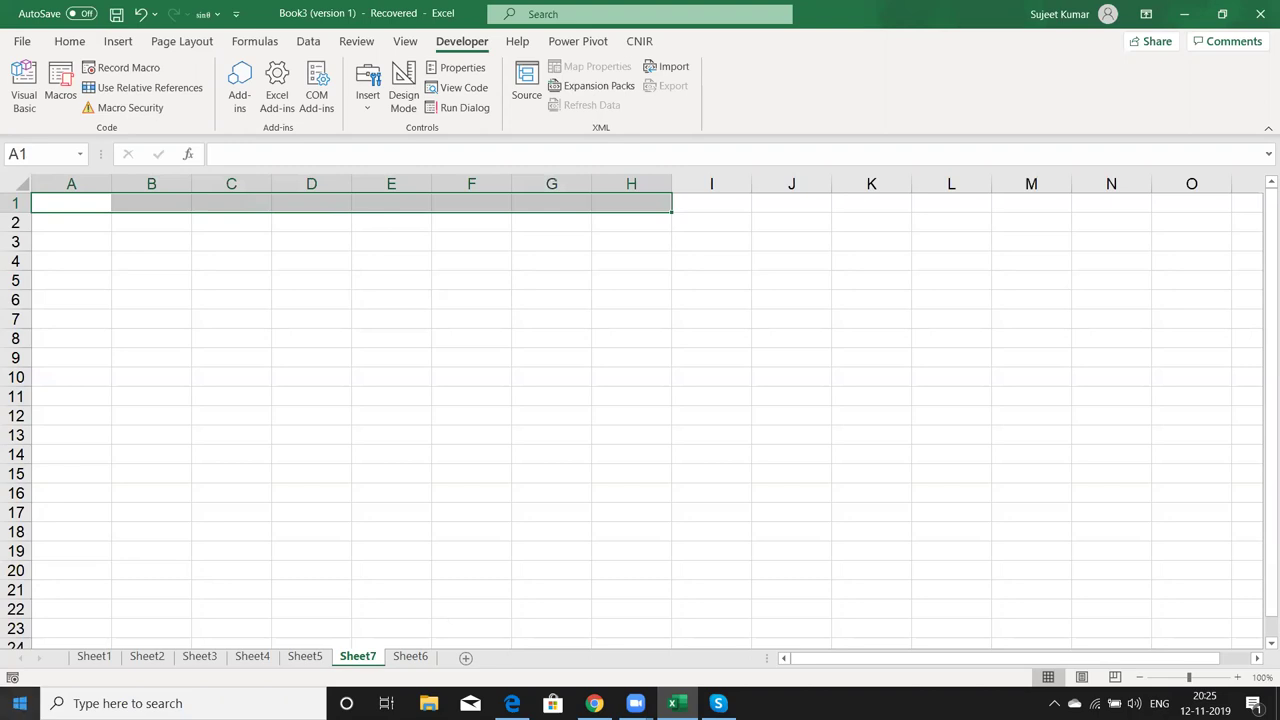
click(165, 393)
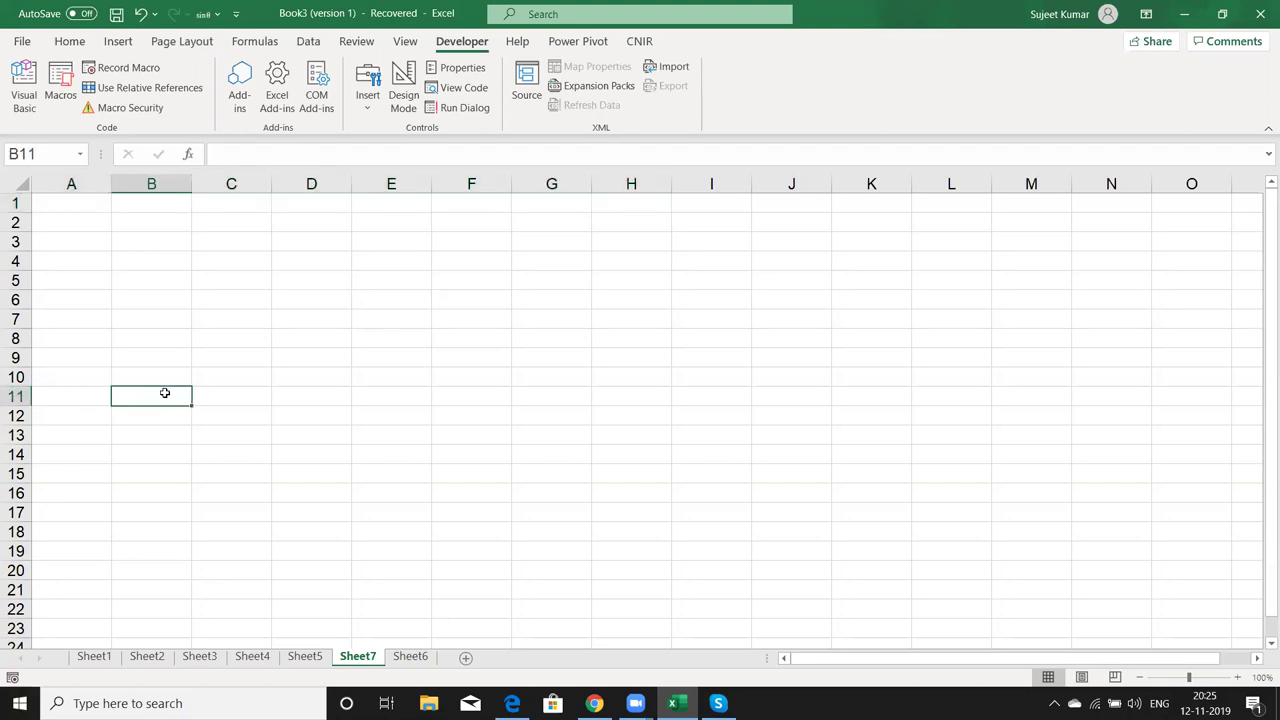
key(ctrl+w)
- Merge and center A1:I2 and enter the title 'Daily Sales Report'
drag(106, 198, 712, 219)
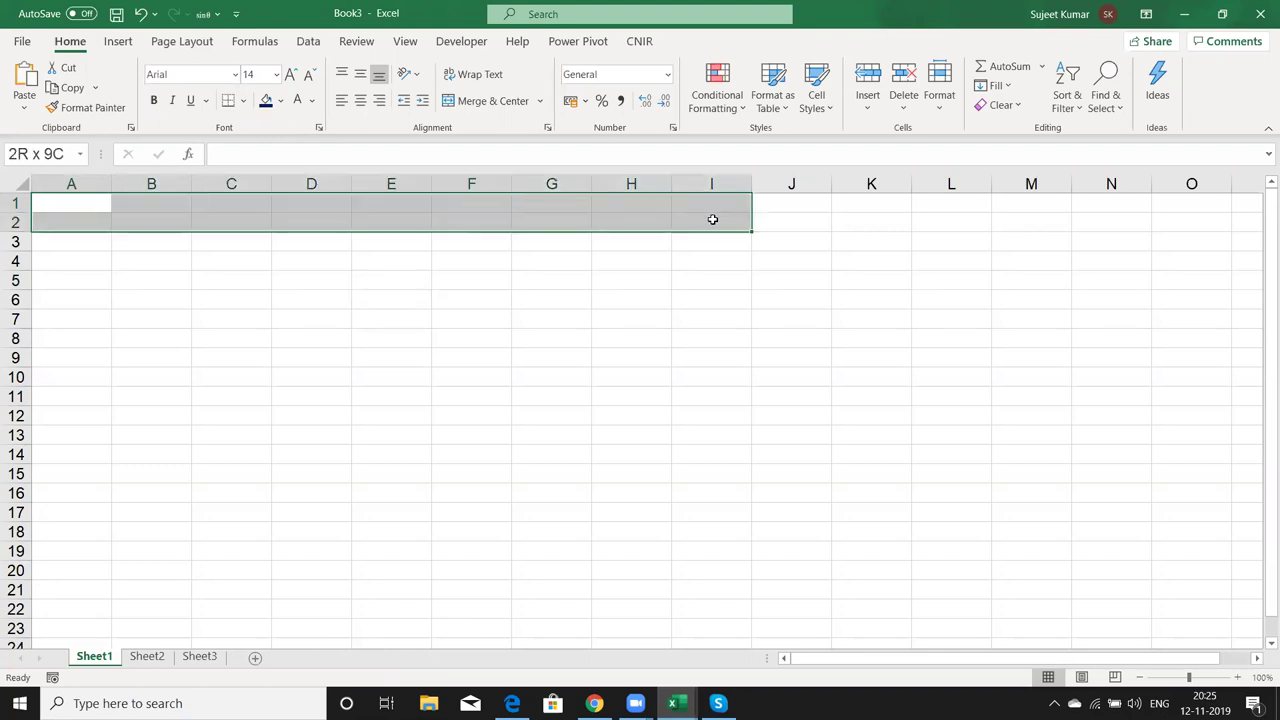
click(493, 101)
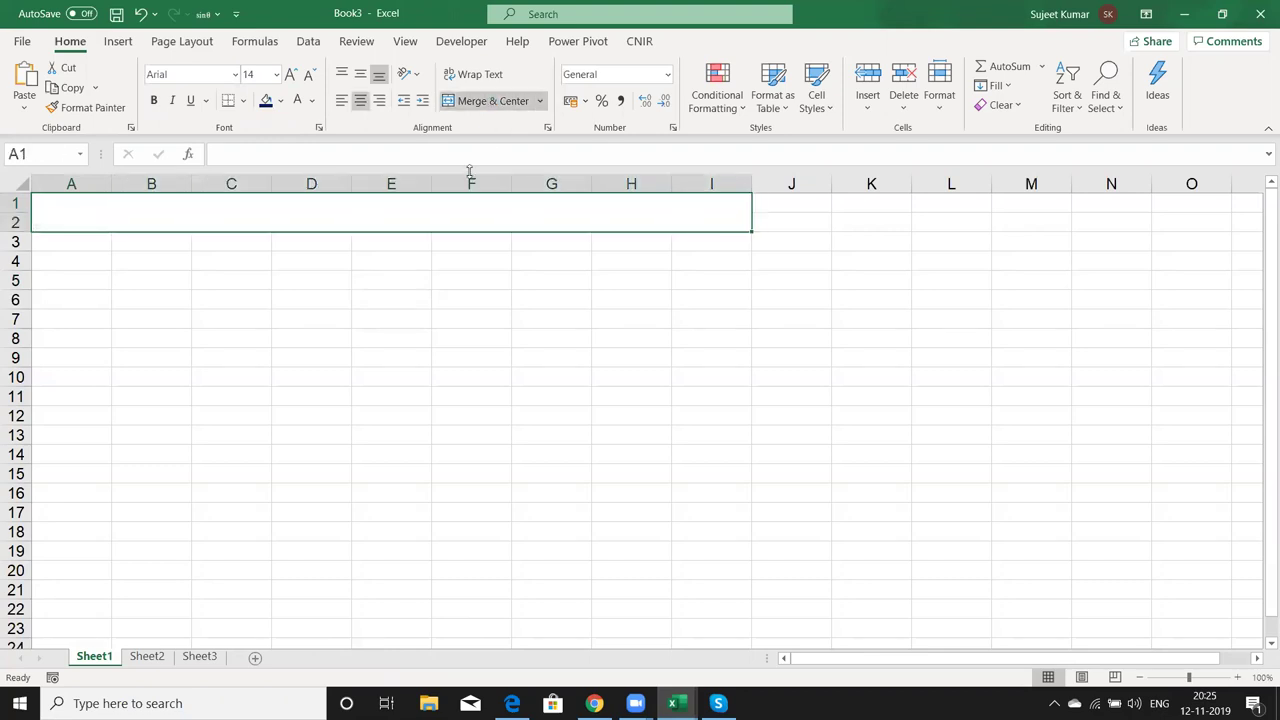
text(Daily Sales )
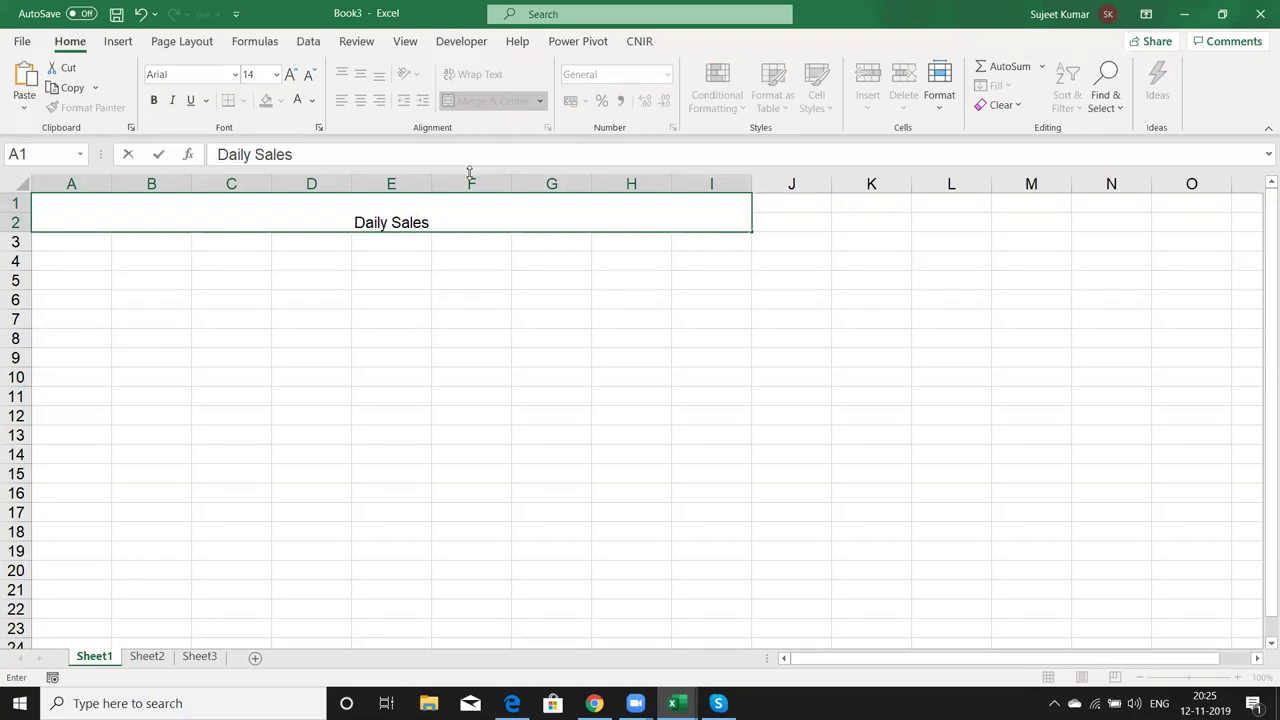
text(Report)
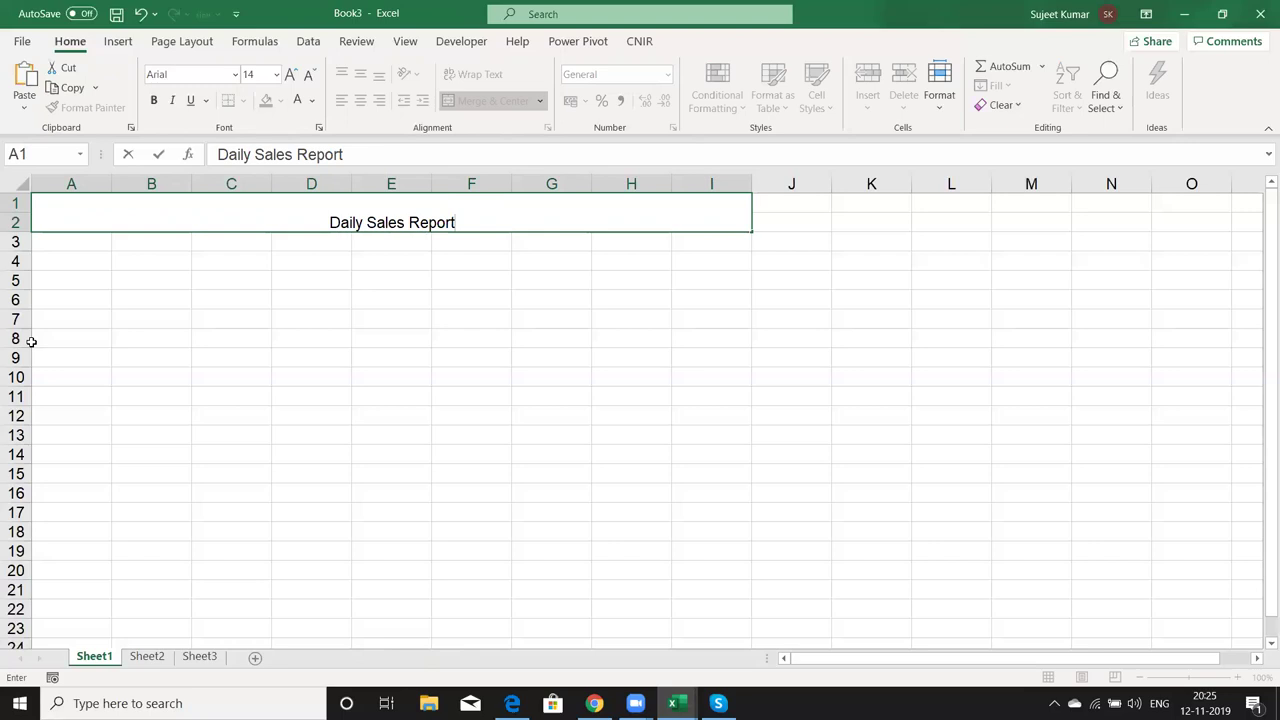
click(92, 326)
click(80, 282)
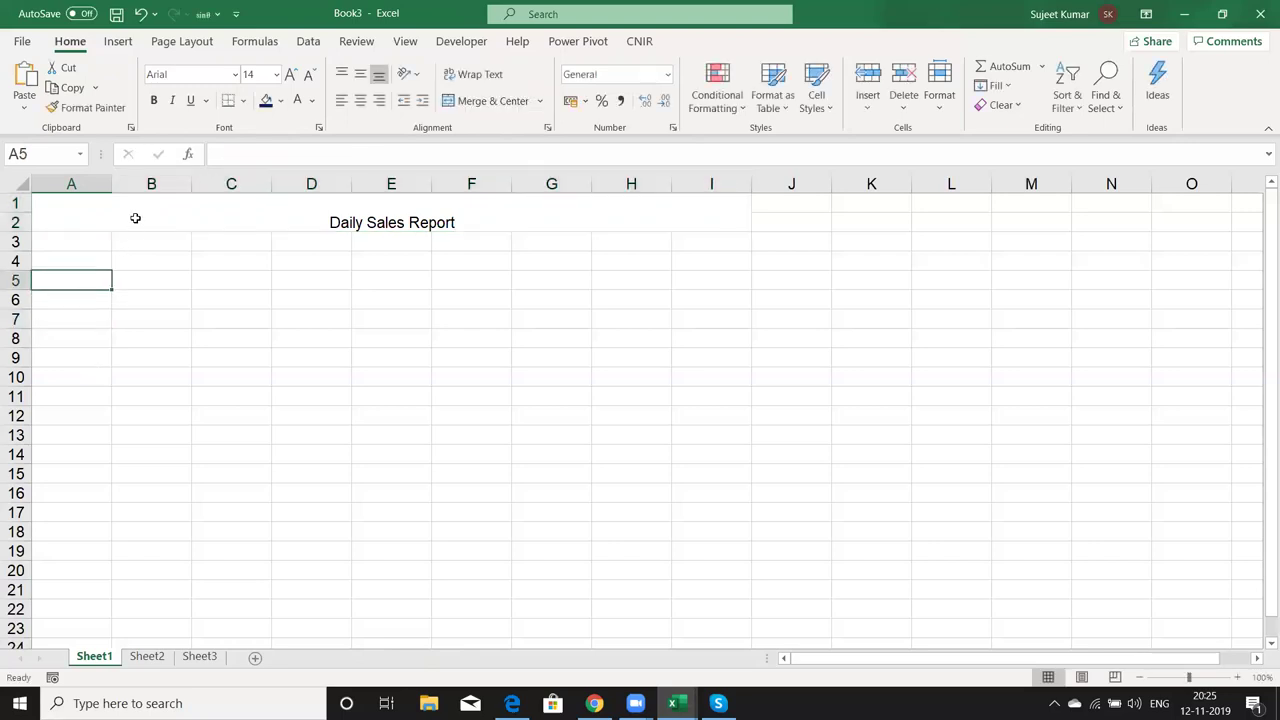
- Enlarge the title to 22 pt and make it underlined and bold
click(134, 218)
click(291, 74)
click(291, 74)
click(291, 74)
click(291, 74)
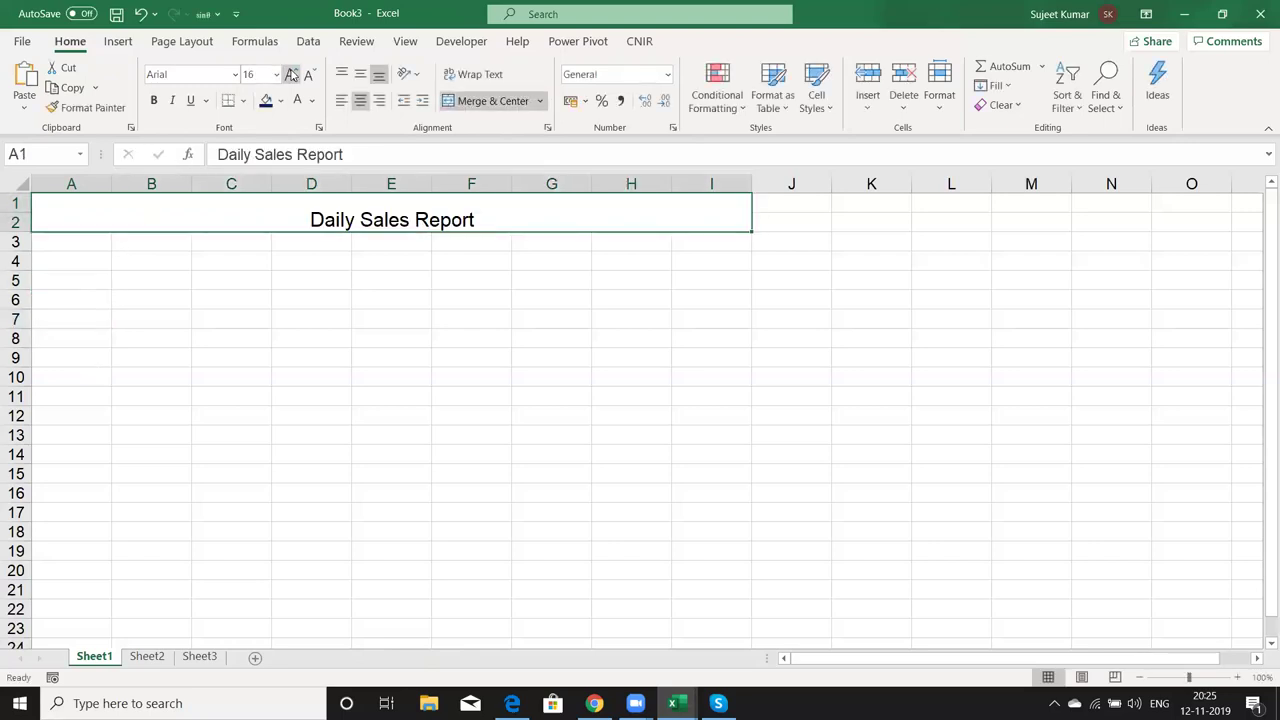
key(ctrl+u)
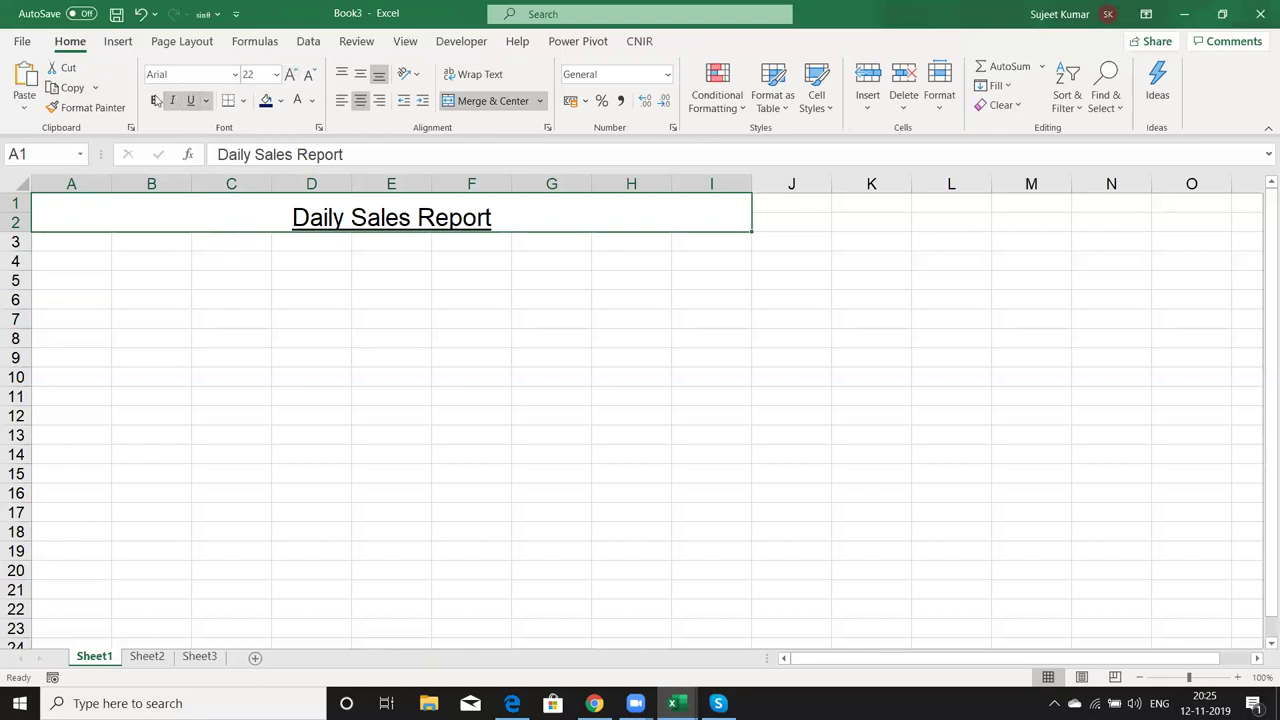
click(154, 100)
- Type 'Location' in cell A5
click(83, 259)
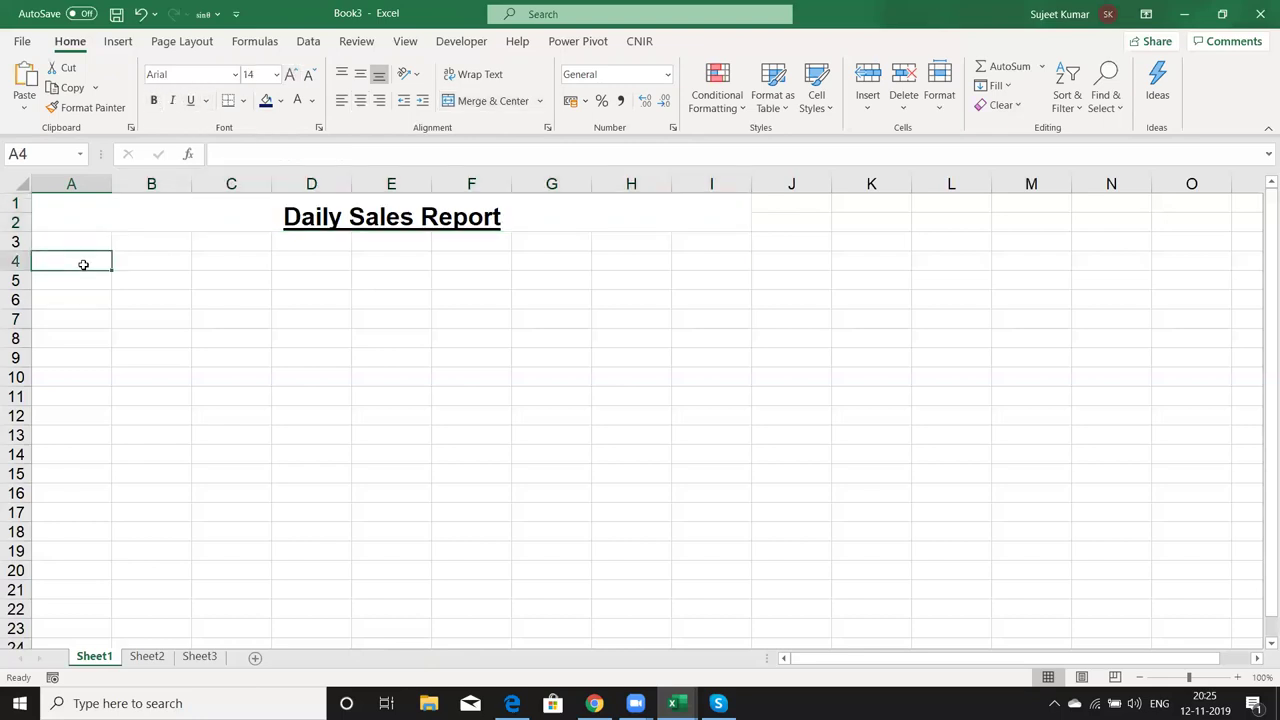
key(Down)
text(Location)
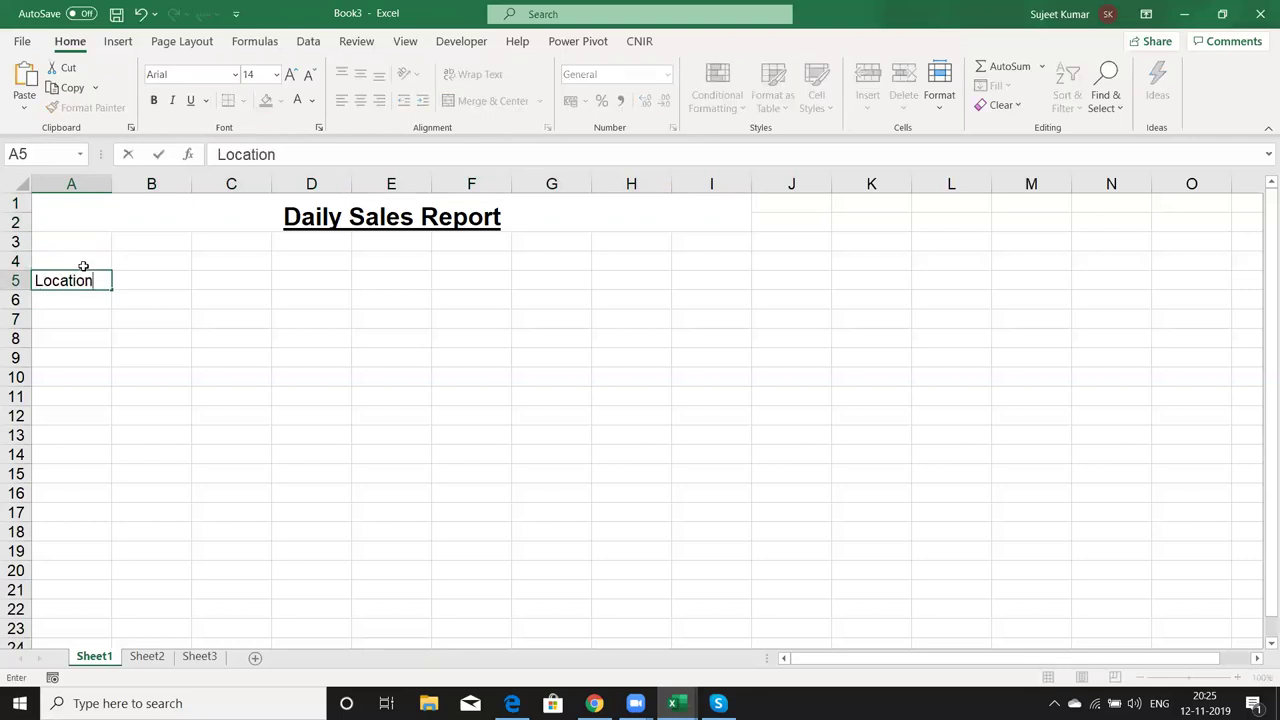
- Commit Location and enter 'Department' in cell E5
key(Tab)
key(Tab)
key(Tab)
key(Tab)
key(Tab)
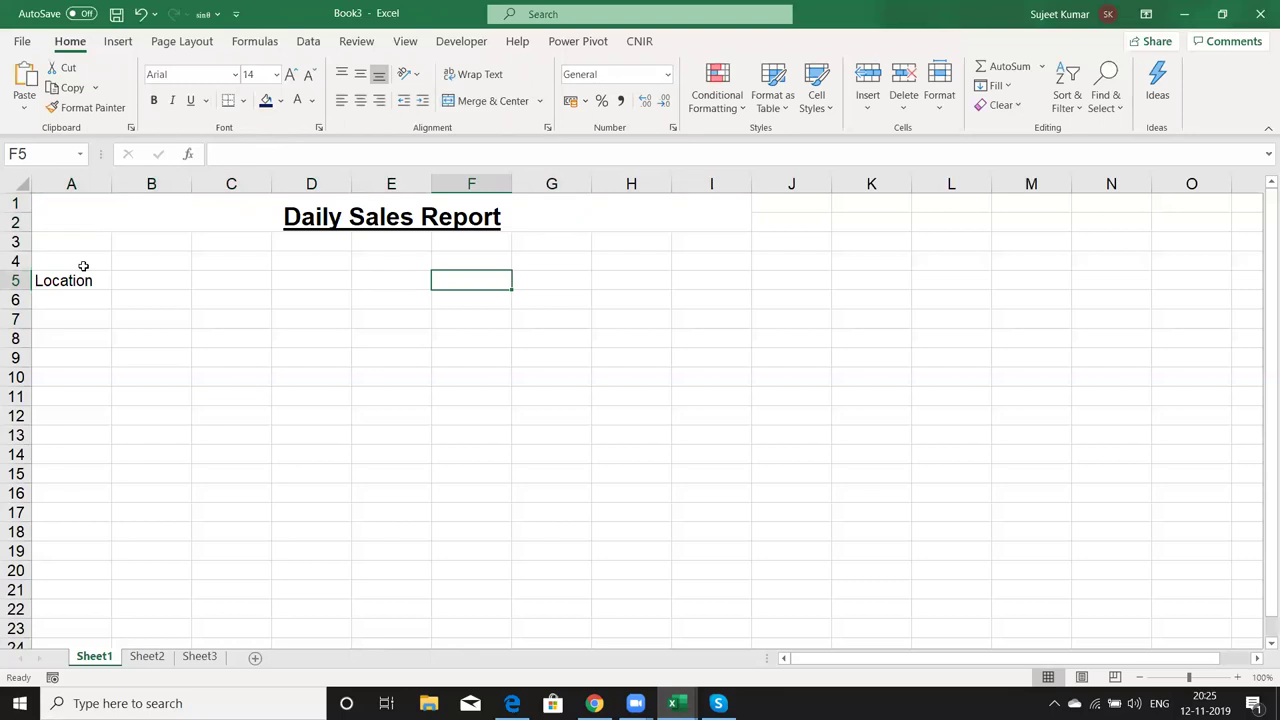
key(Left)
text(Departmarn)
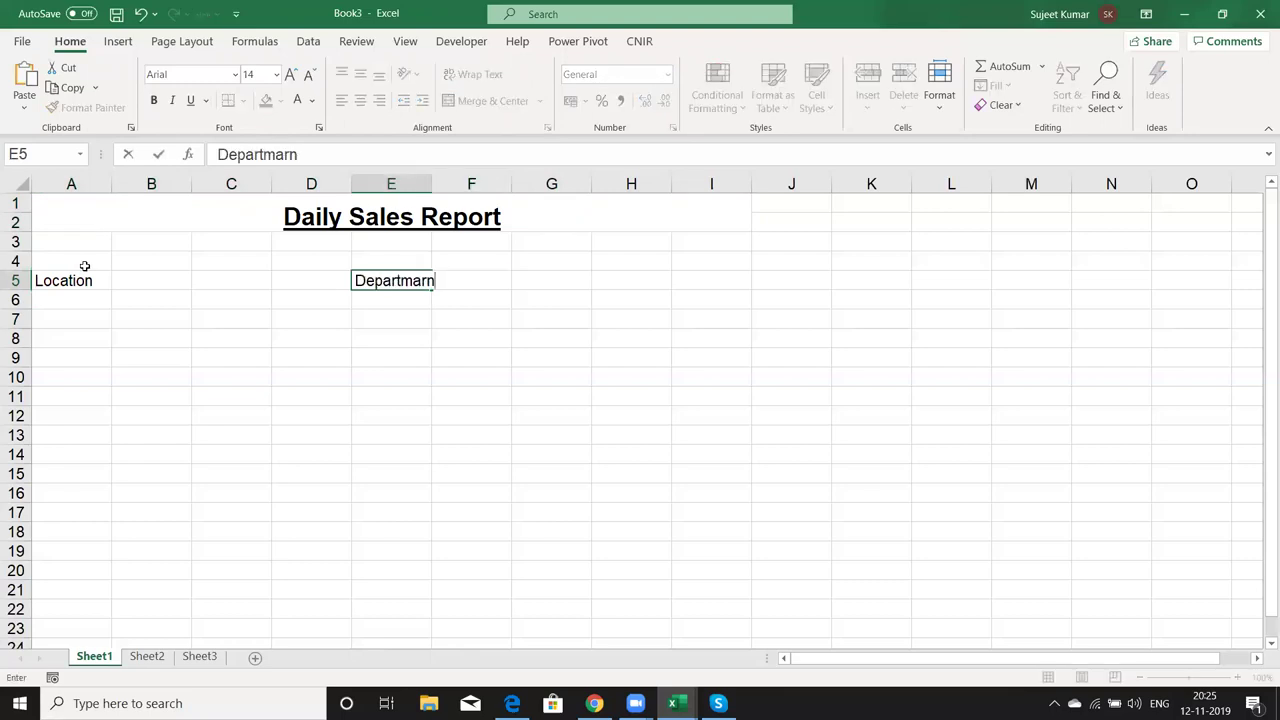
key(BackSpace)
key(BackSpace)
key(BackSpace)
text(ent)
key(Return)
- Enter the headers Date, Part. and Person in A8:C8
key(Down)
key(Down)
key(Left)
key(Left)
key(Left)
key(Left)
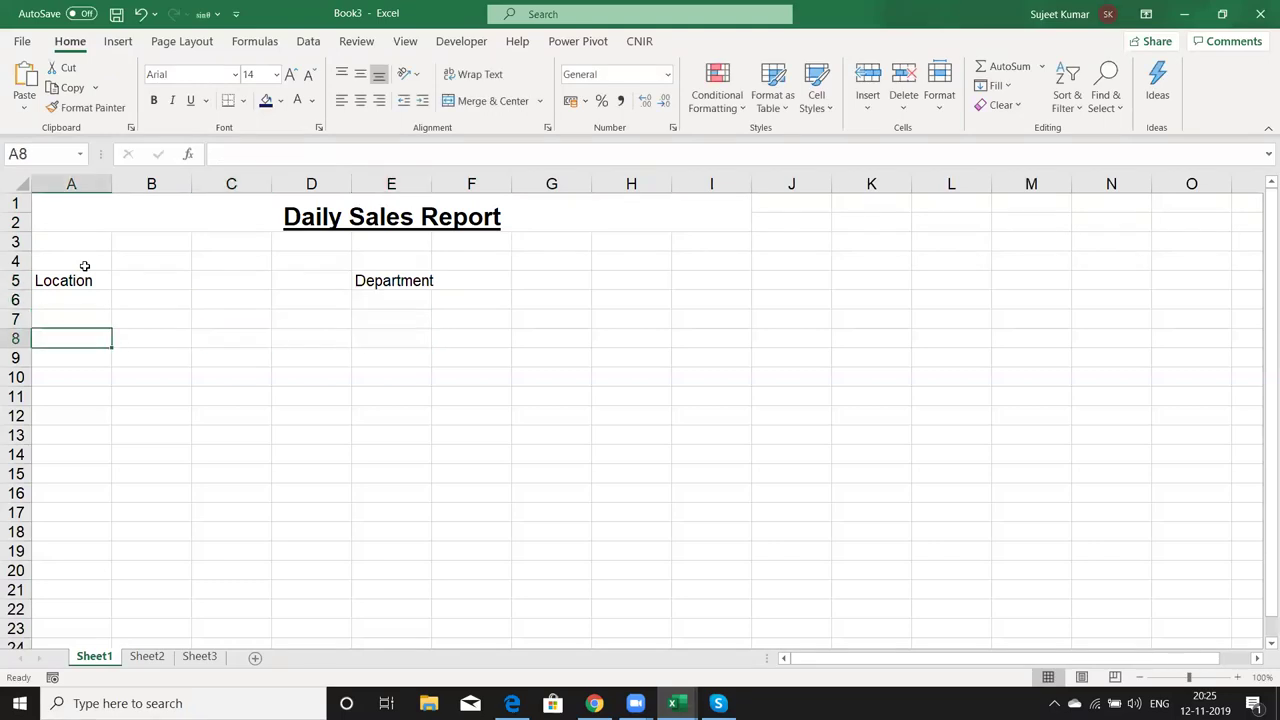
text(Daet)
key(Tab)
key(Left)
text(DAte)
key(Tab)
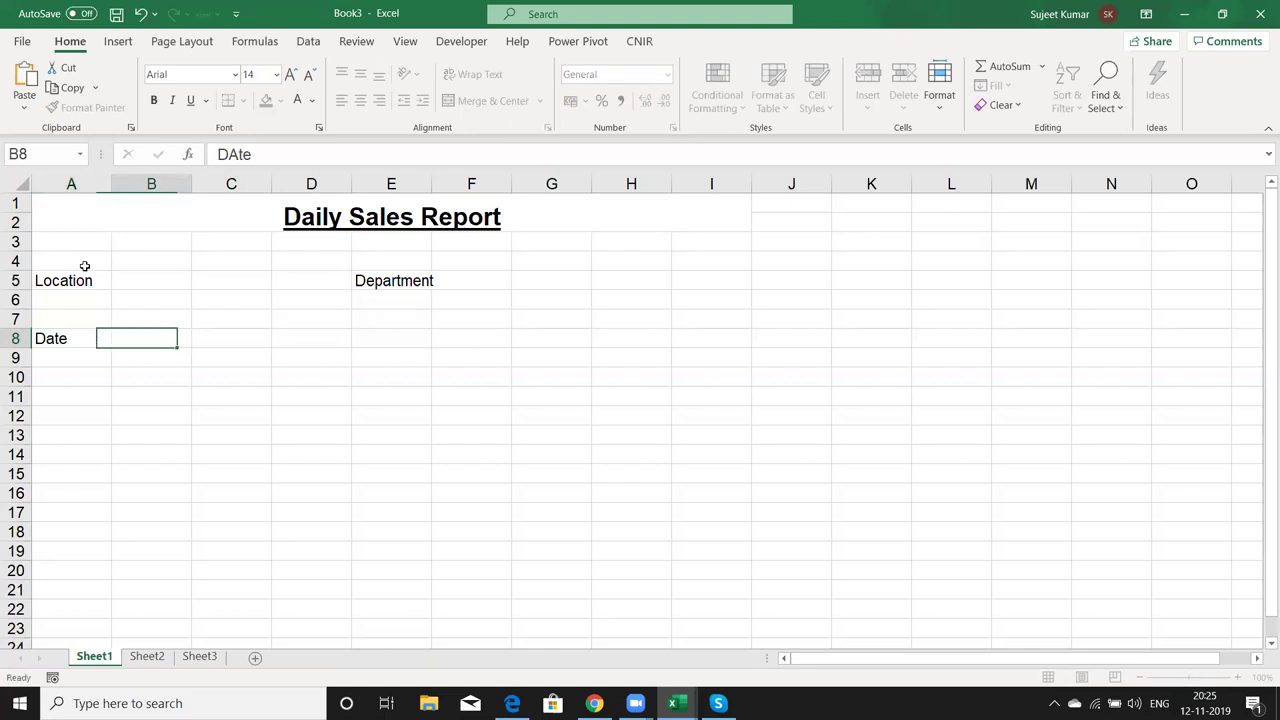
text(PArt.)
key(Tab)
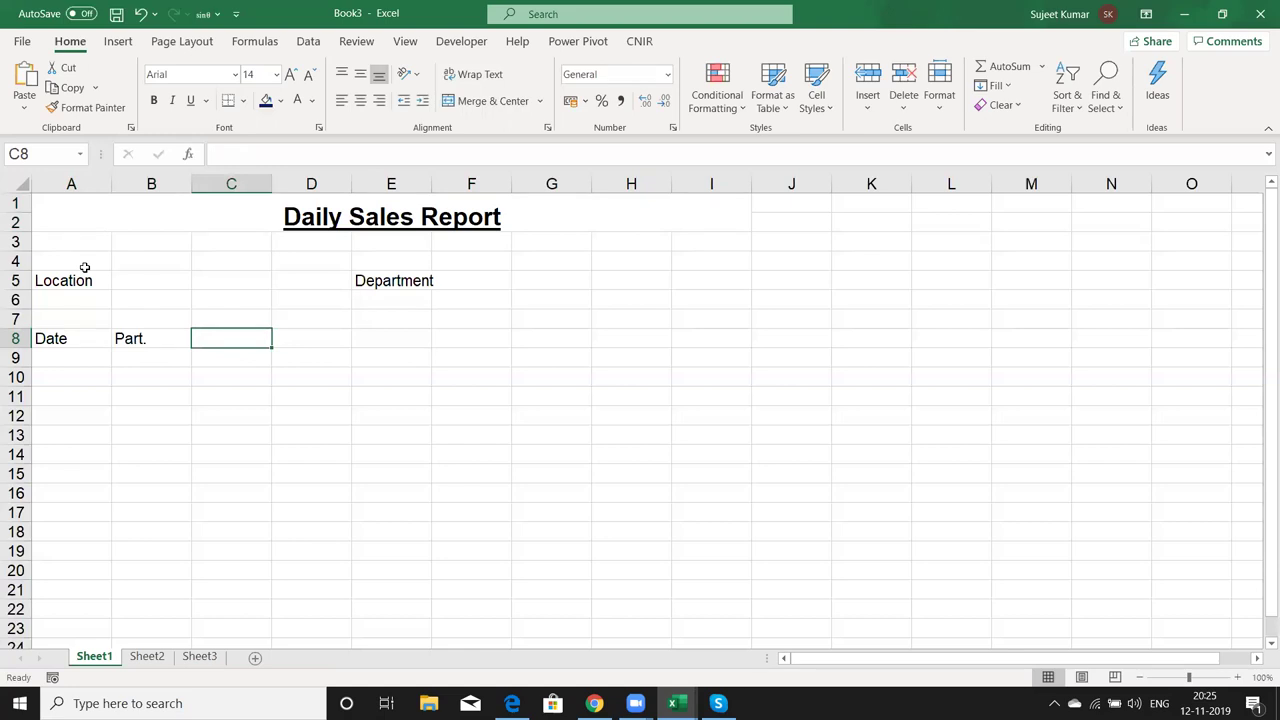
text(Person)
key(Tab)
- Enter the headers Dr, Cr and Balance in D8:F8
text(Dr)
key(Tab)
text(Cr)
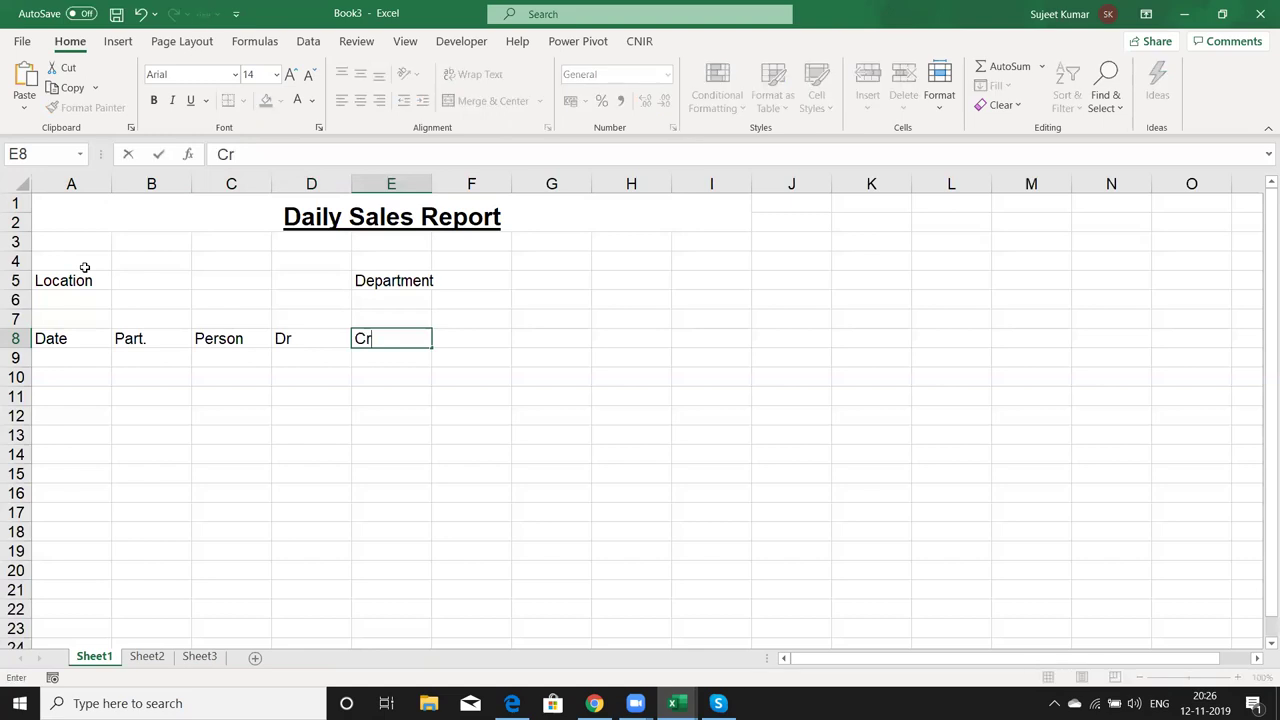
key(Tab)
text(BA)
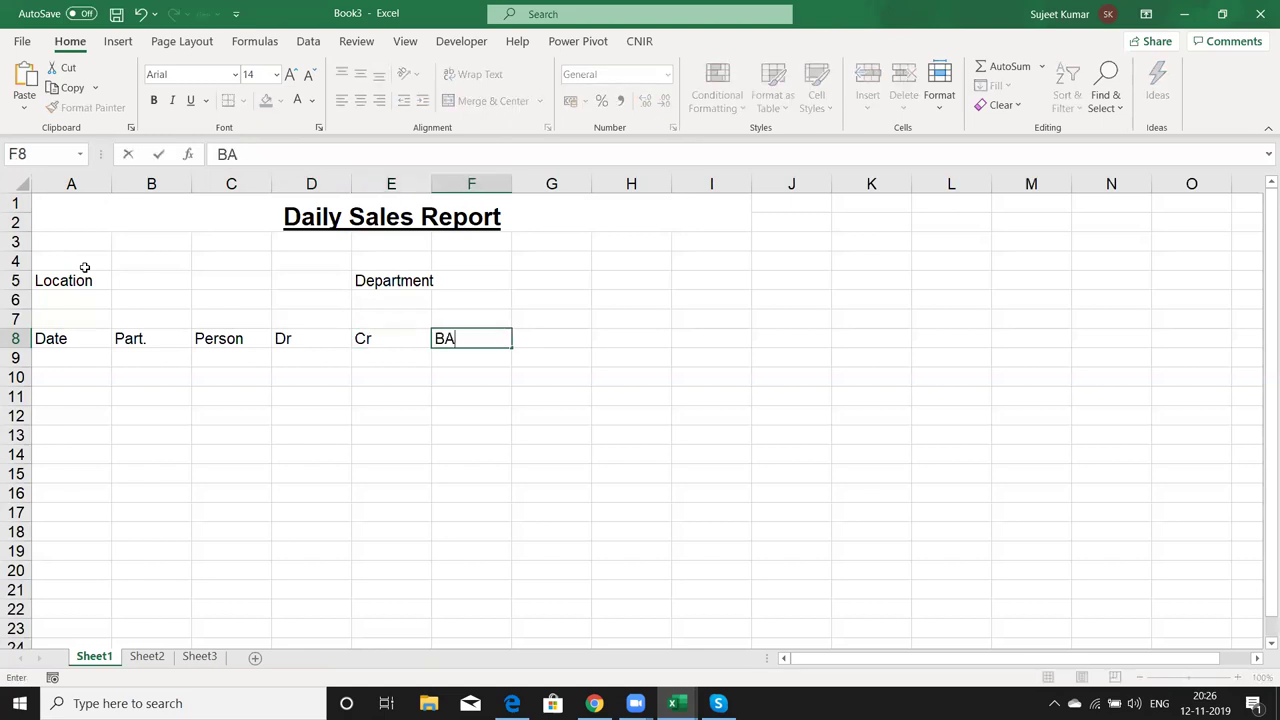
key(BackSpace)
text(ala)
text(nce)
key(Return)
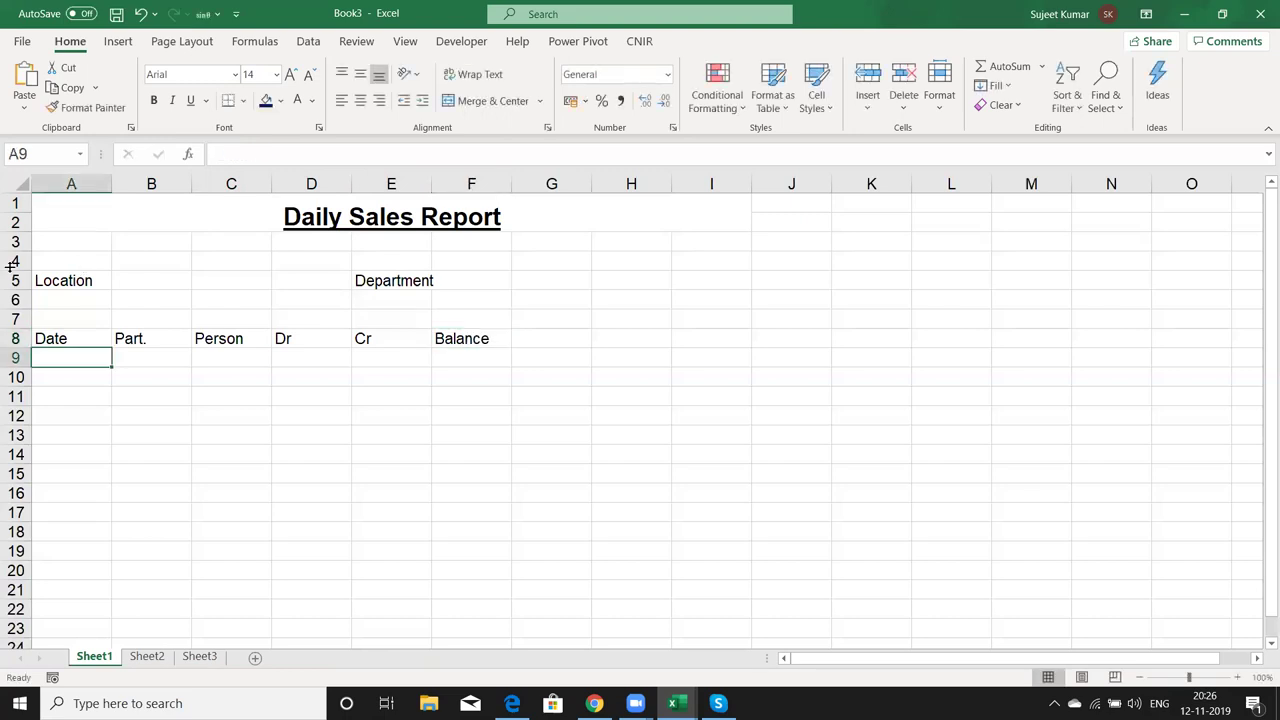
- Give the A8:F8 header row All Borders and bold text
drag(55, 338, 460, 338)
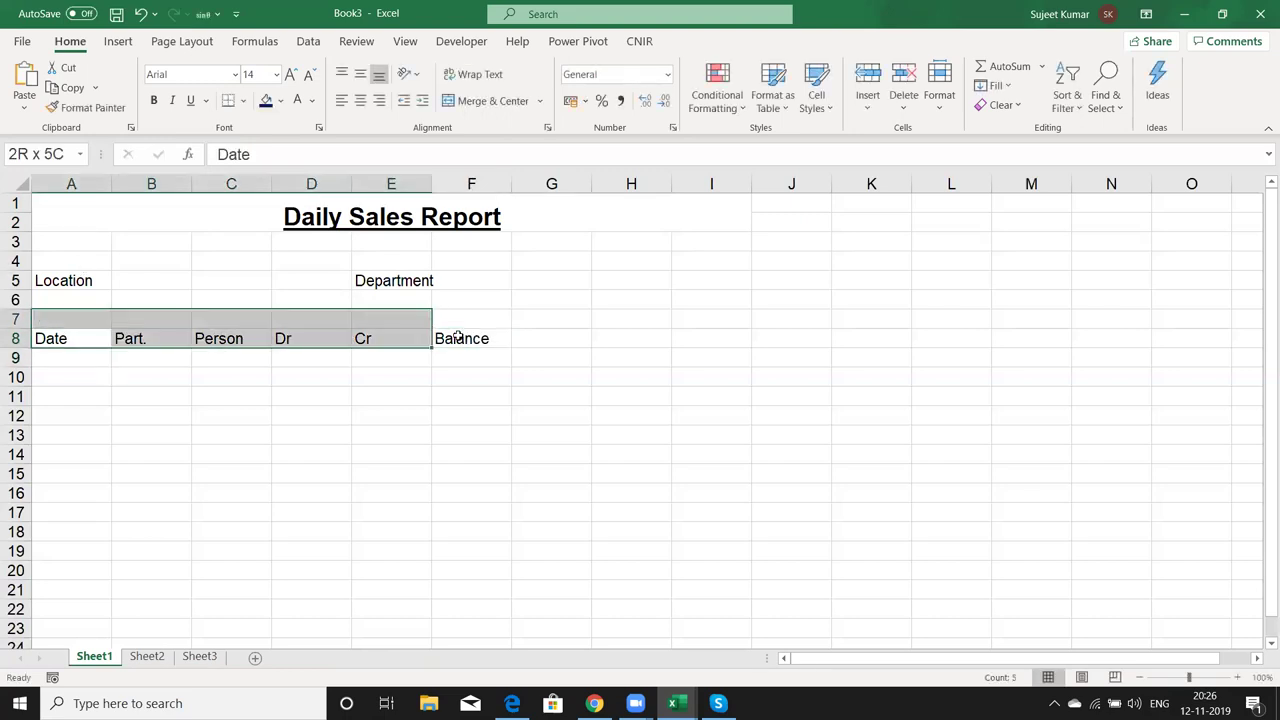
click(243, 101)
click(265, 264)
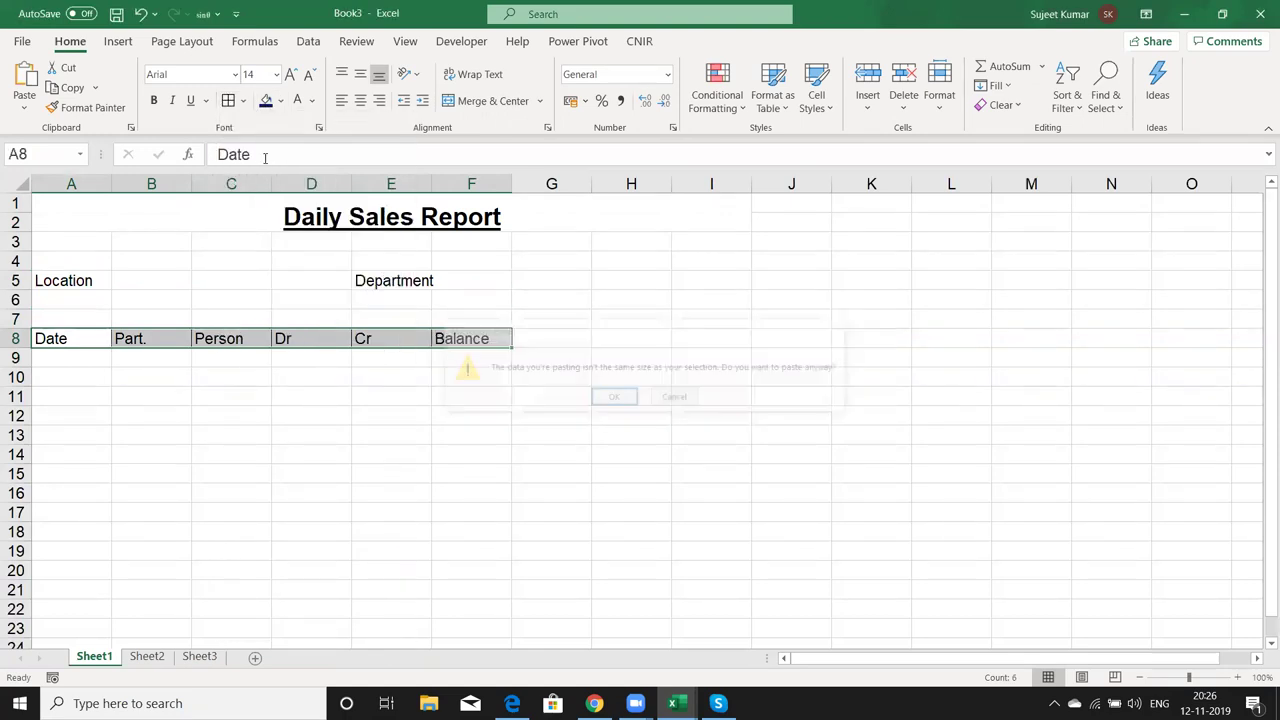
key(ctrl+b)
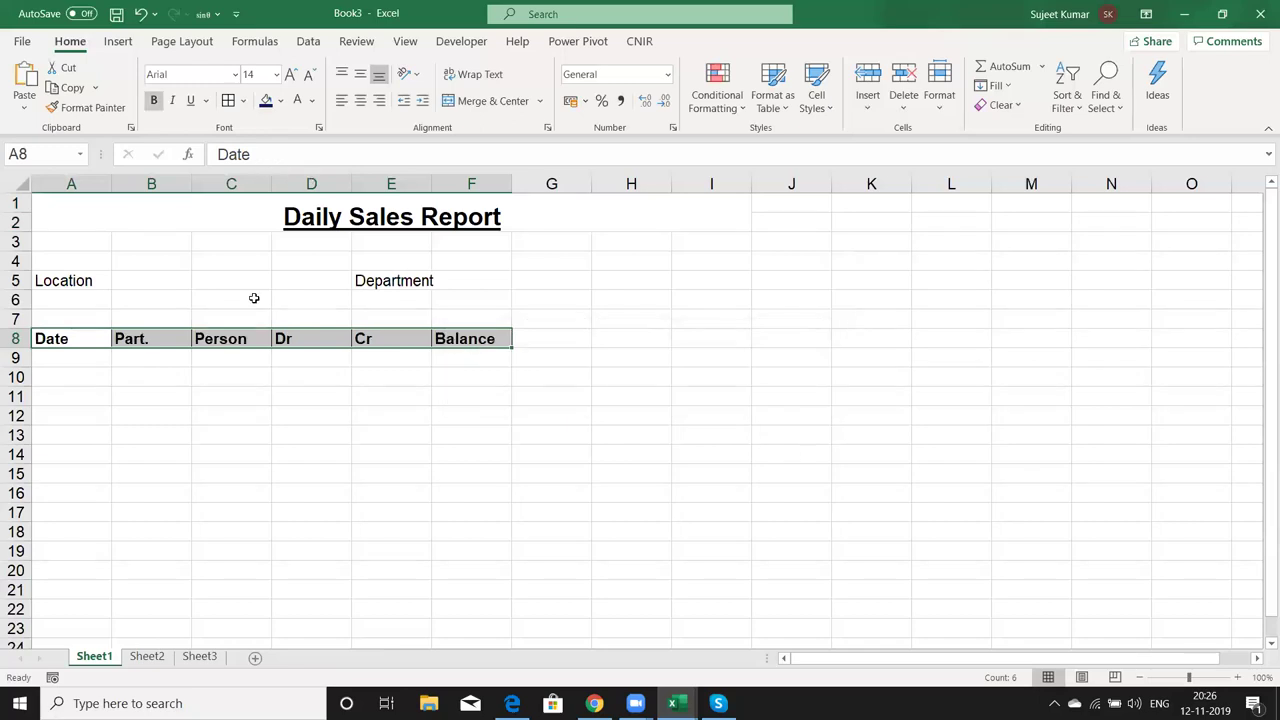
click(286, 383)
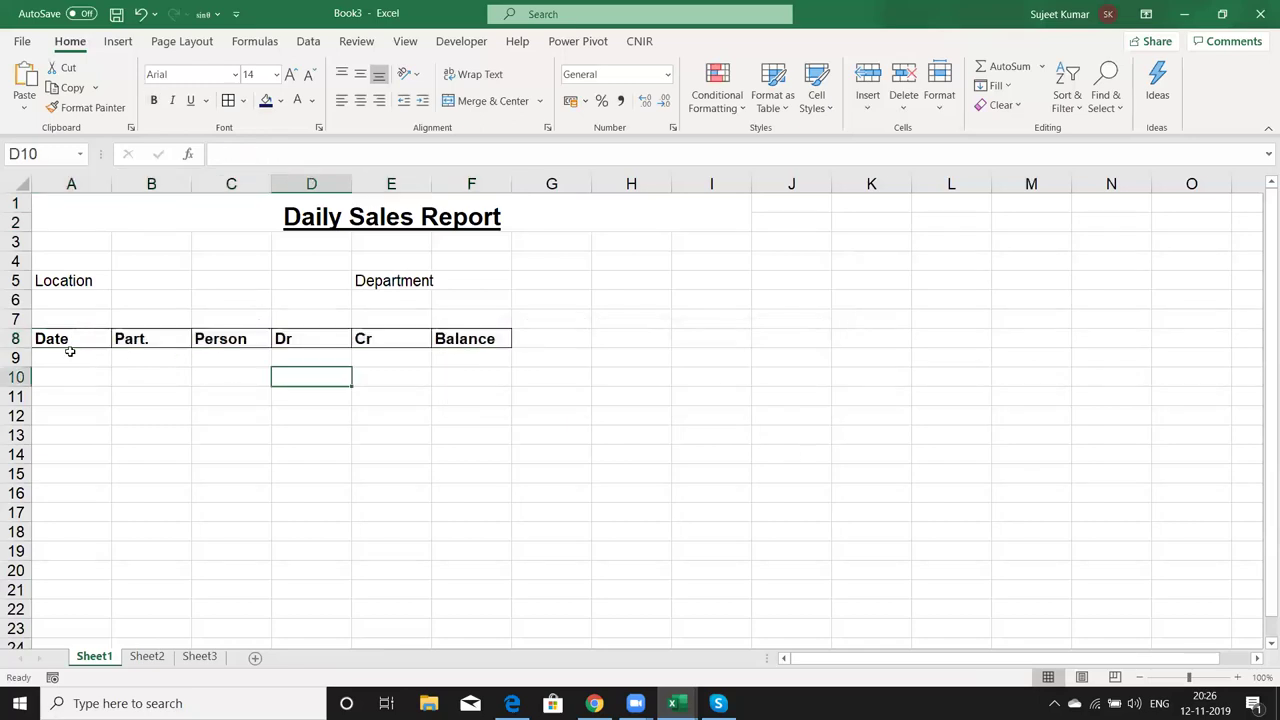
- Apply dotted outline and inside borders to the table body A9:F29 via Format Cells
drag(60, 358, 454, 460)
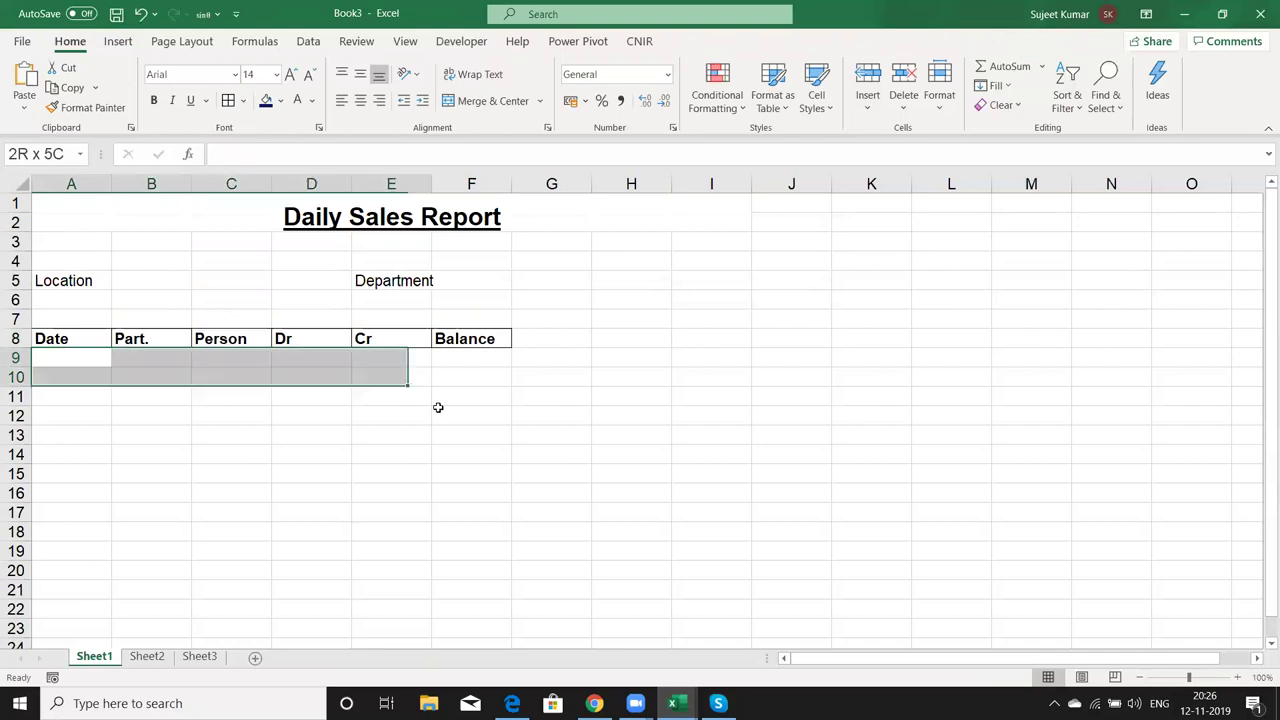
drag(454, 543, 443, 623)
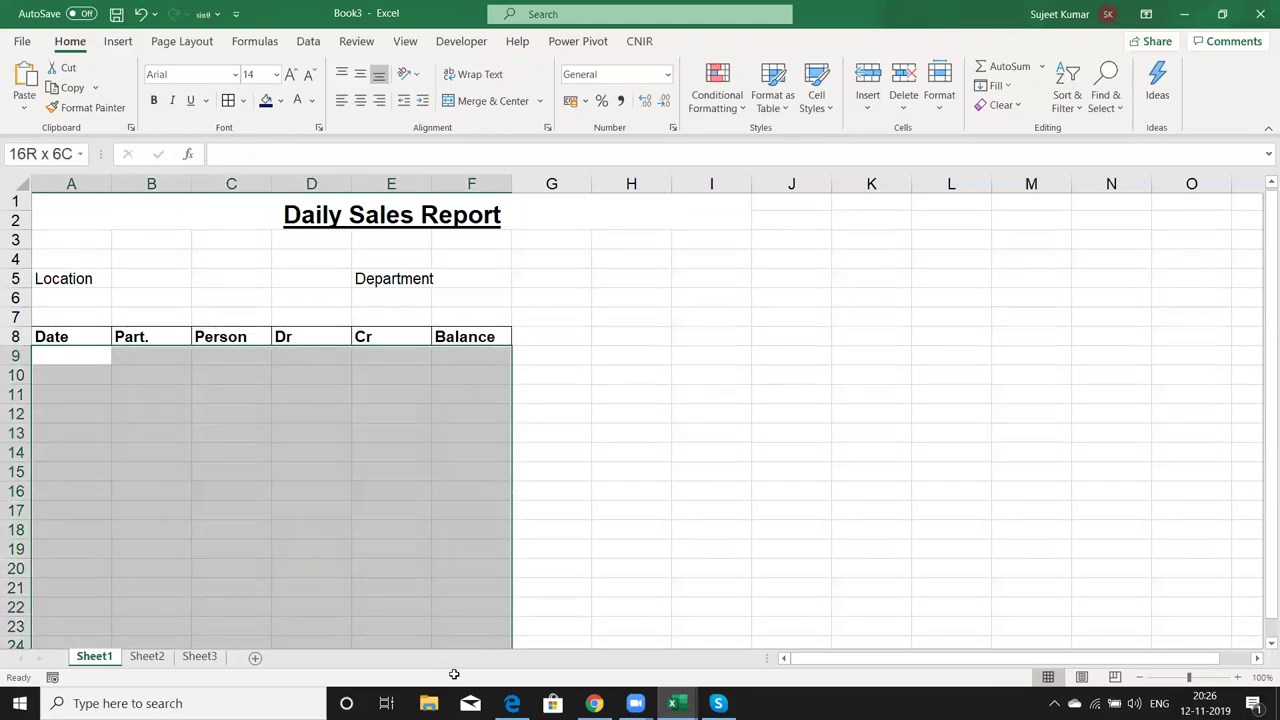
right_click(337, 383)
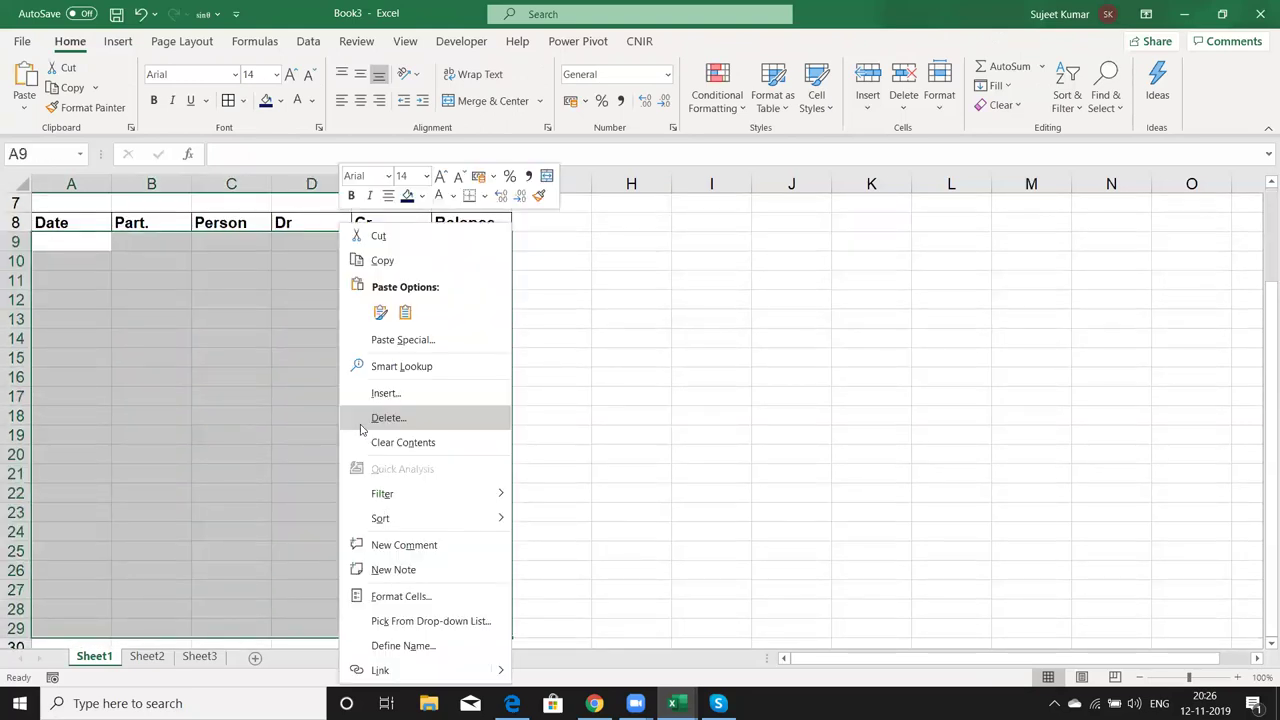
click(394, 596)
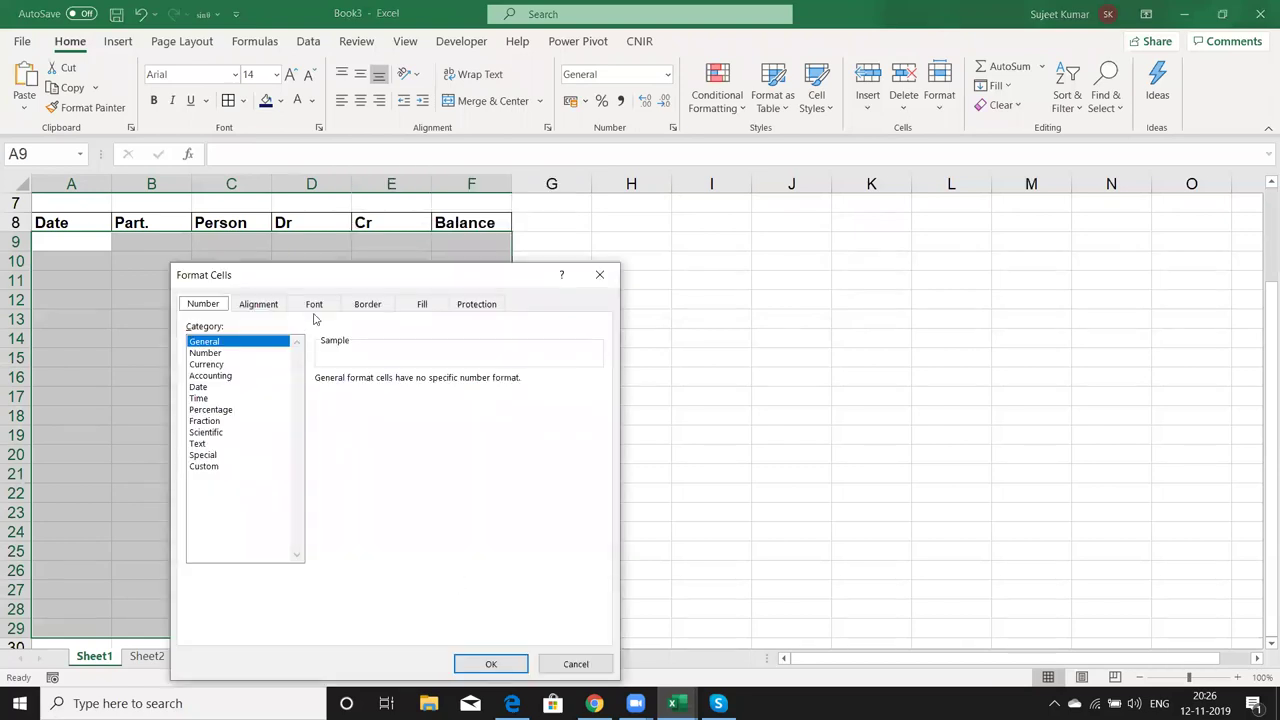
click(362, 312)
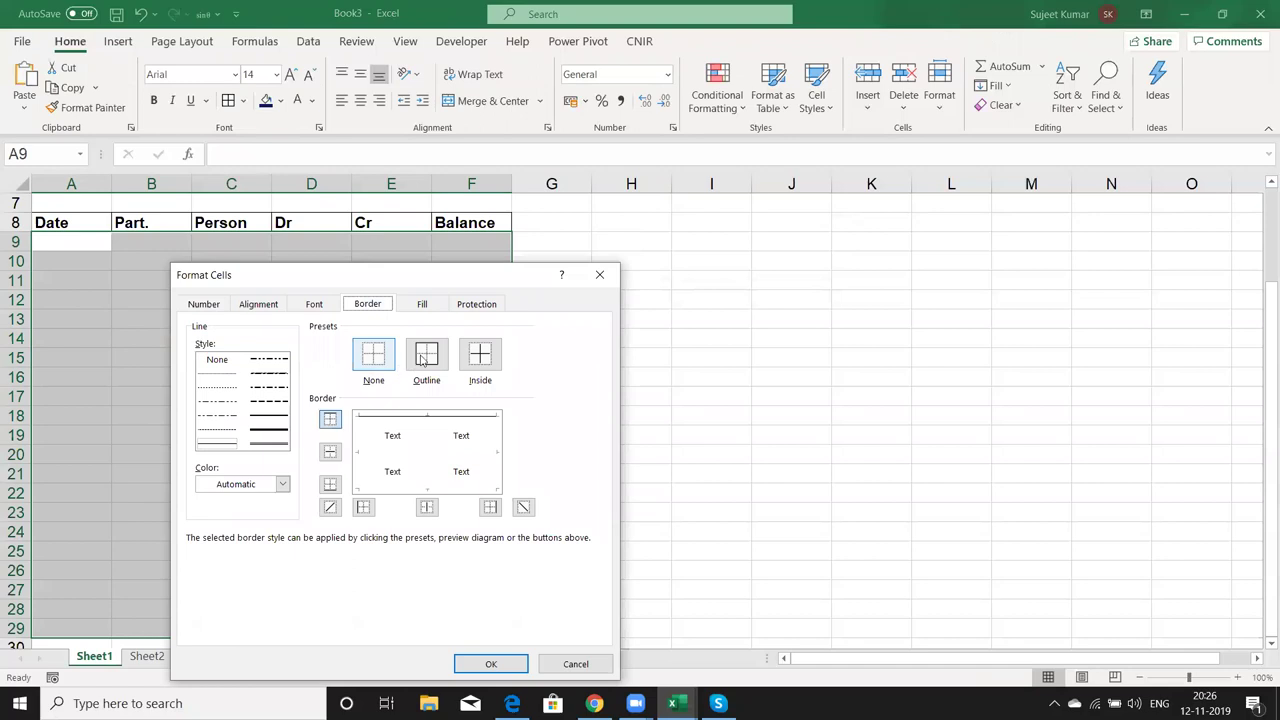
click(423, 359)
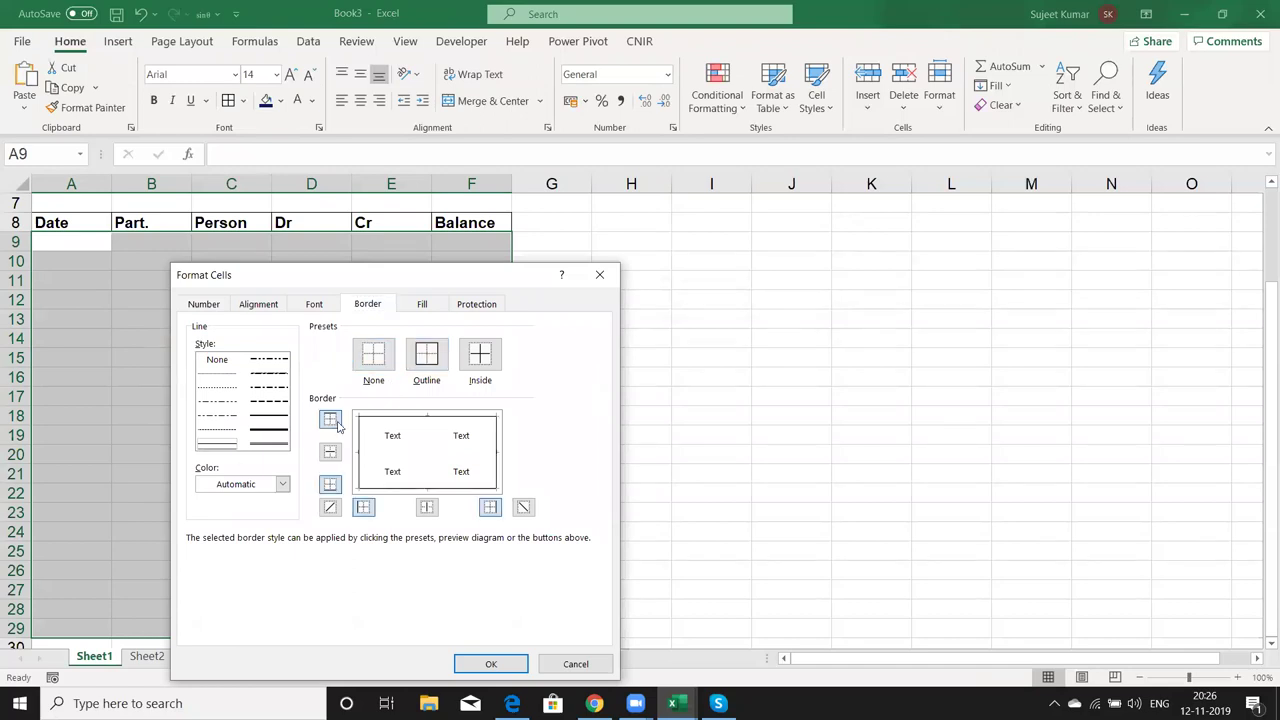
click(226, 429)
click(482, 360)
click(505, 667)
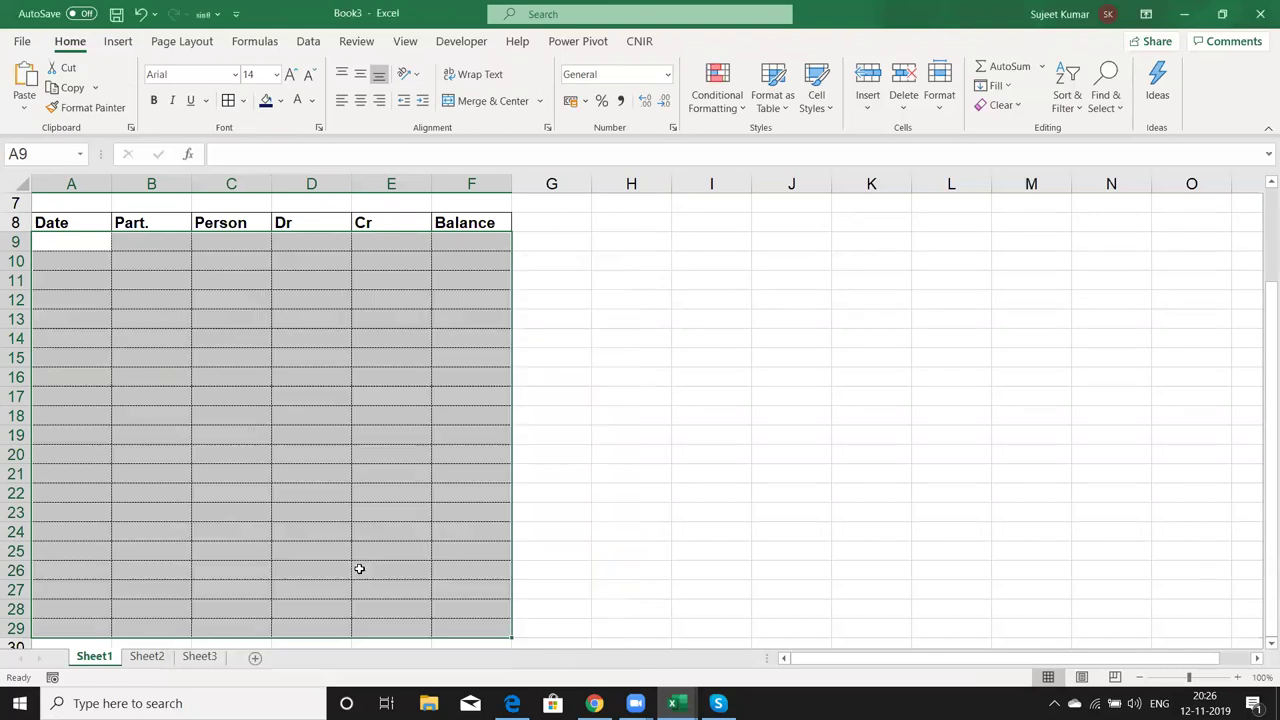
click(237, 517)
- Type the label 'Total' in cell A30
scroll(237, 517, down, 2)
click(81, 530)
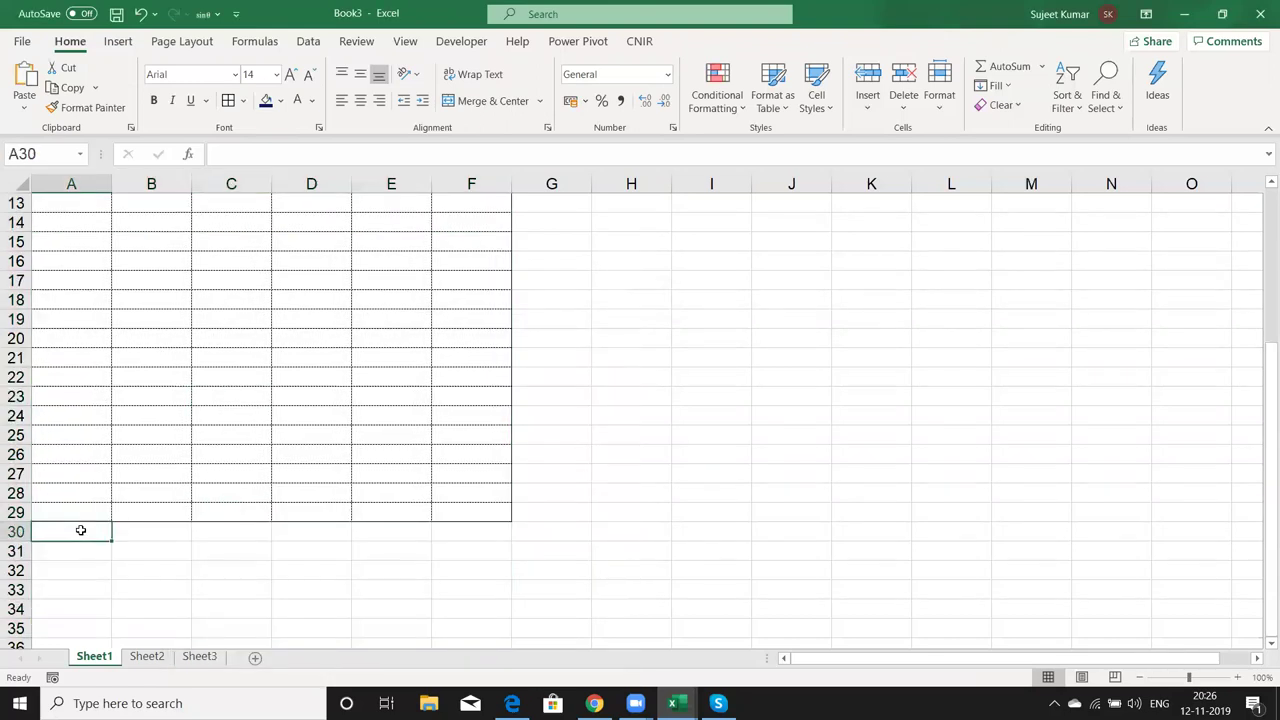
text(Tot)
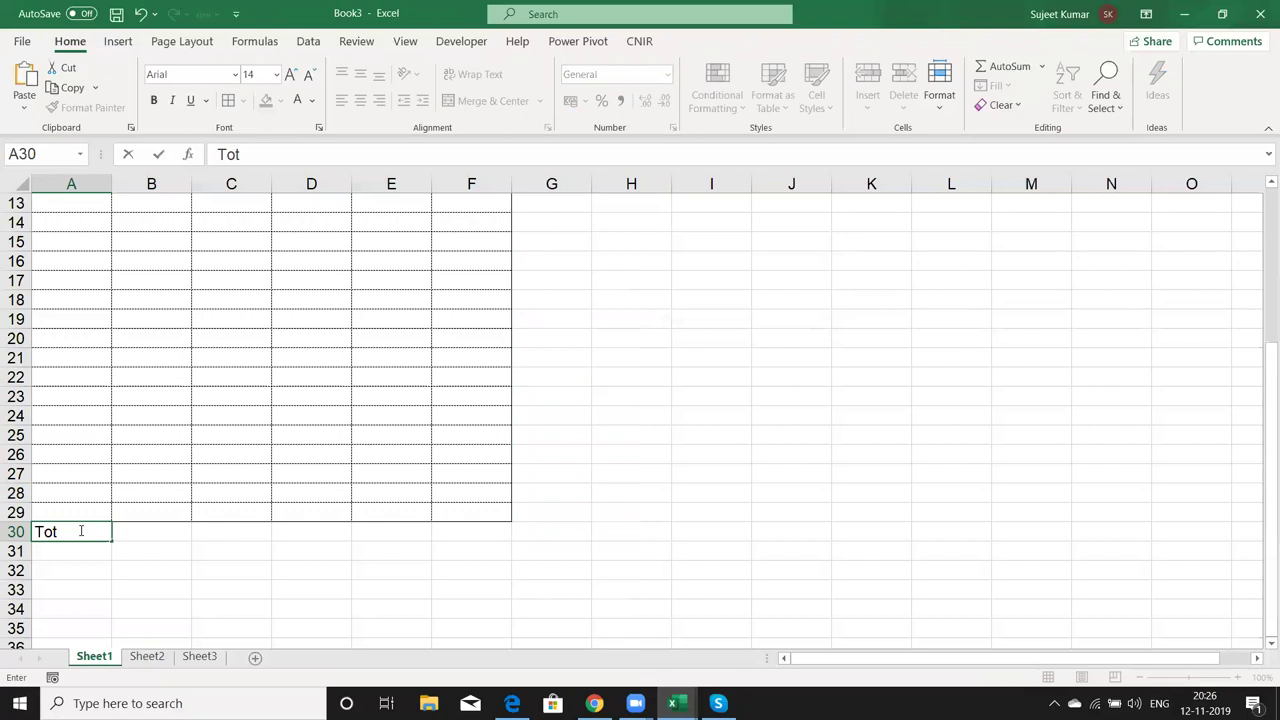
text(A)
key(BackSpace)
text(al)
key(Tab)
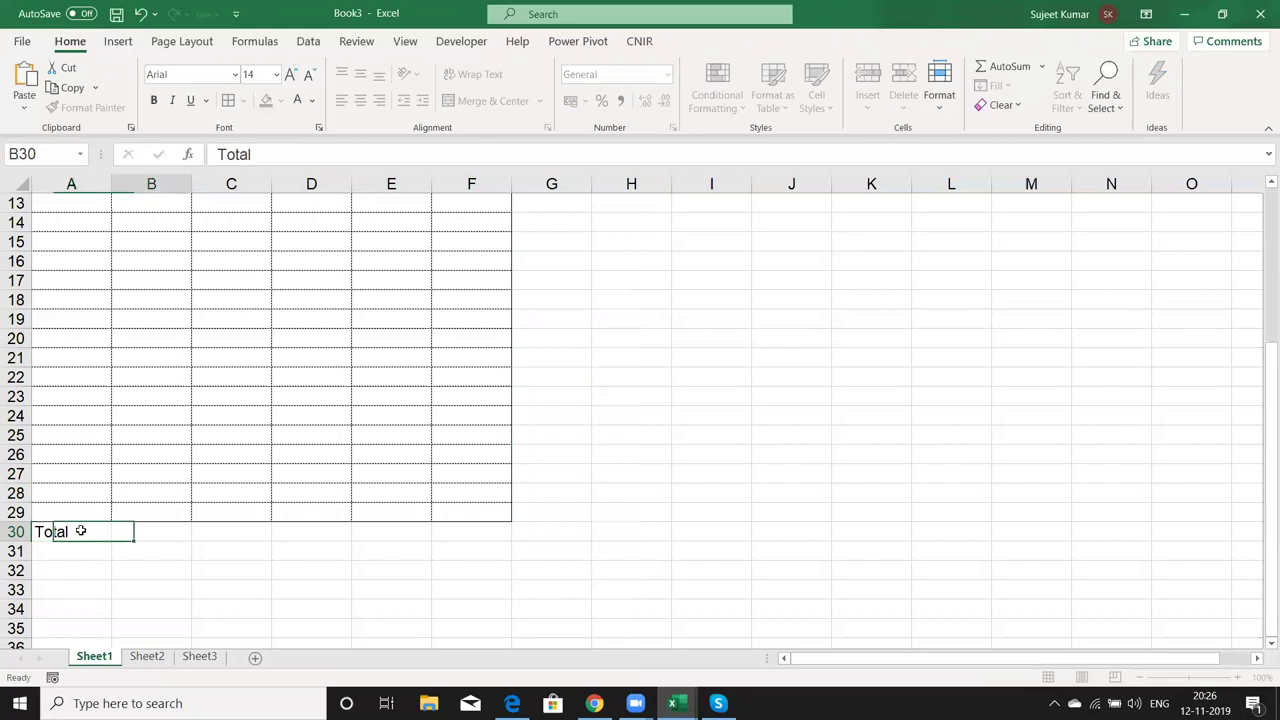
scroll(6, 583, up, 4)
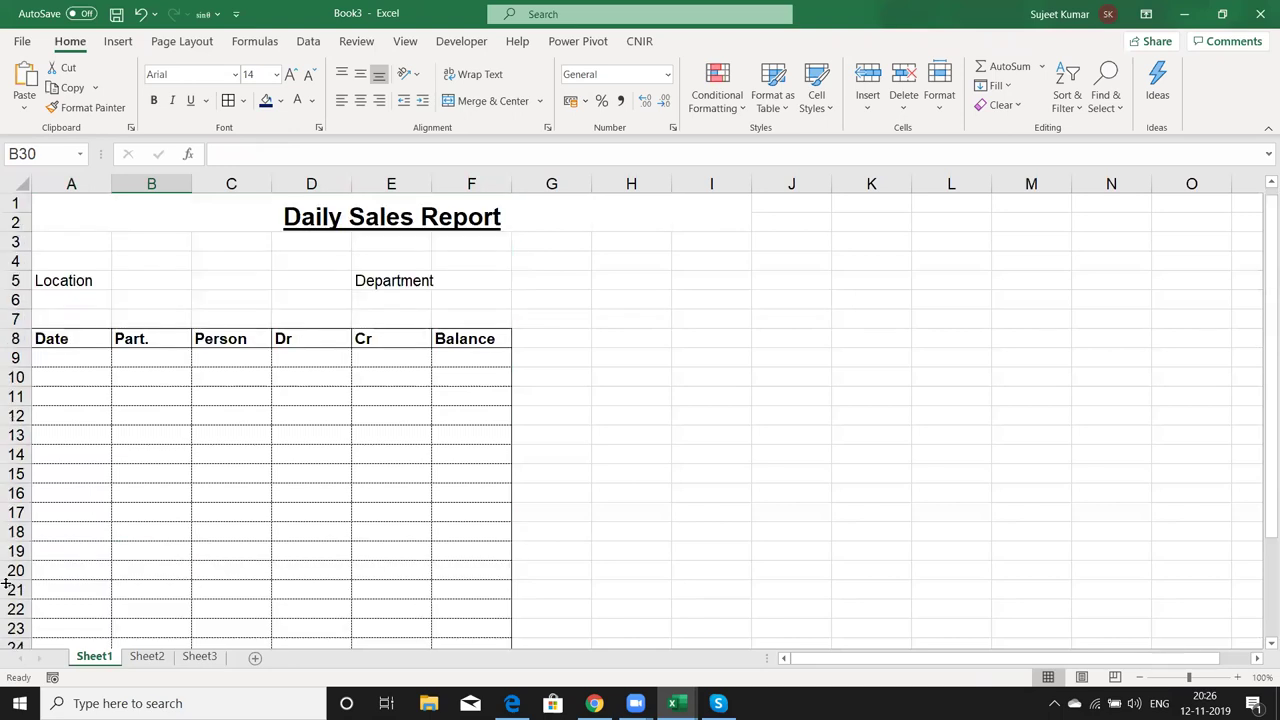
scroll(6, 583, down, 2)
scroll(6, 583, down, 4)
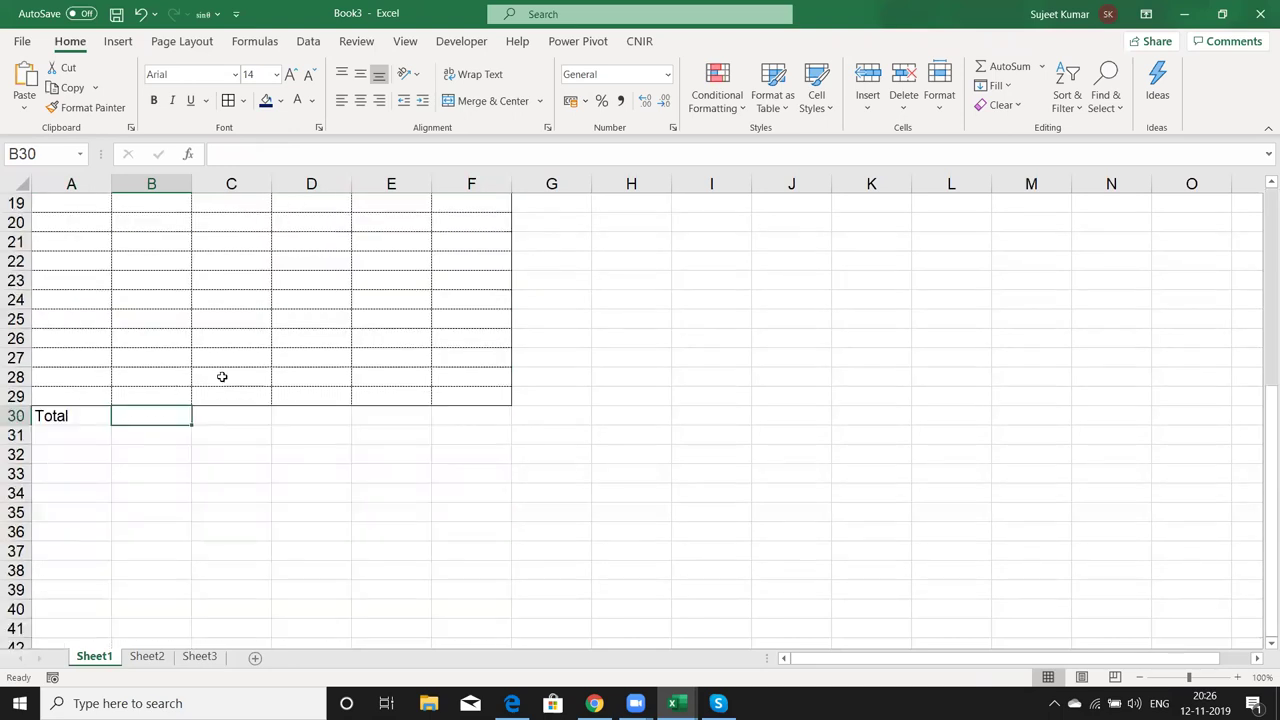
- Apply a Bottom Double Border to the Total row A30:F30
click(100, 420)
drag(383, 420, 471, 420)
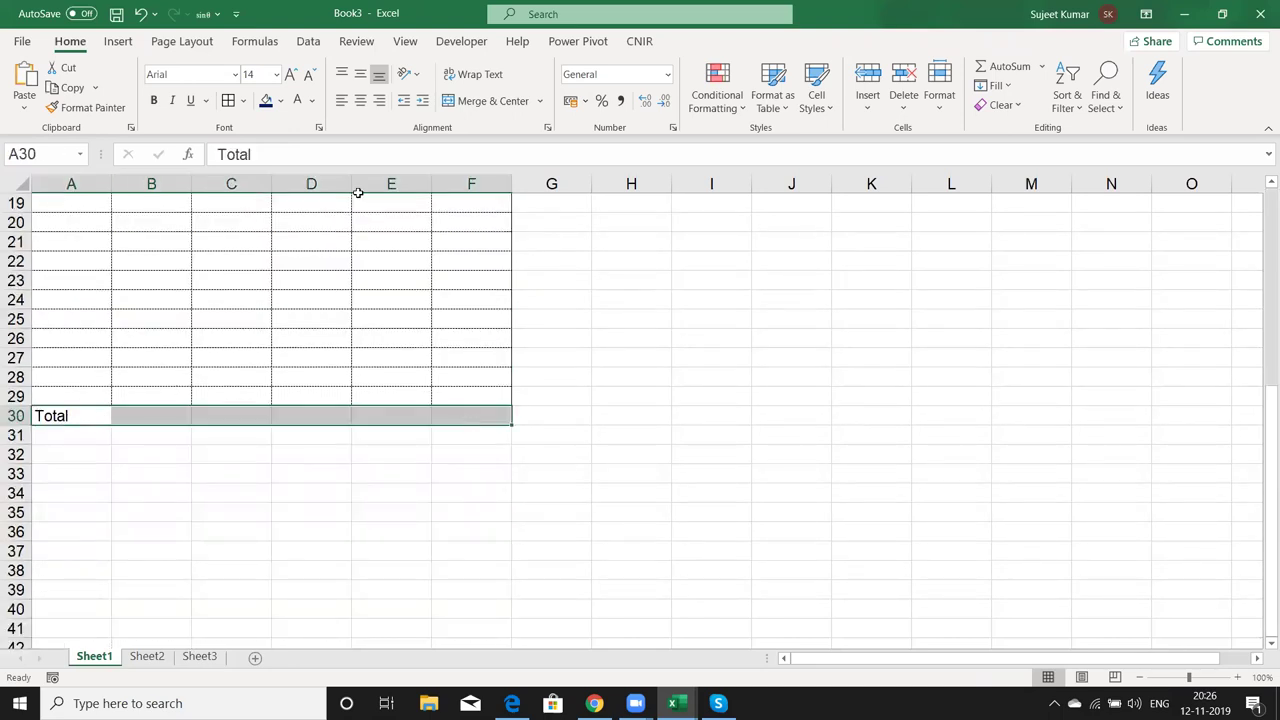
click(243, 101)
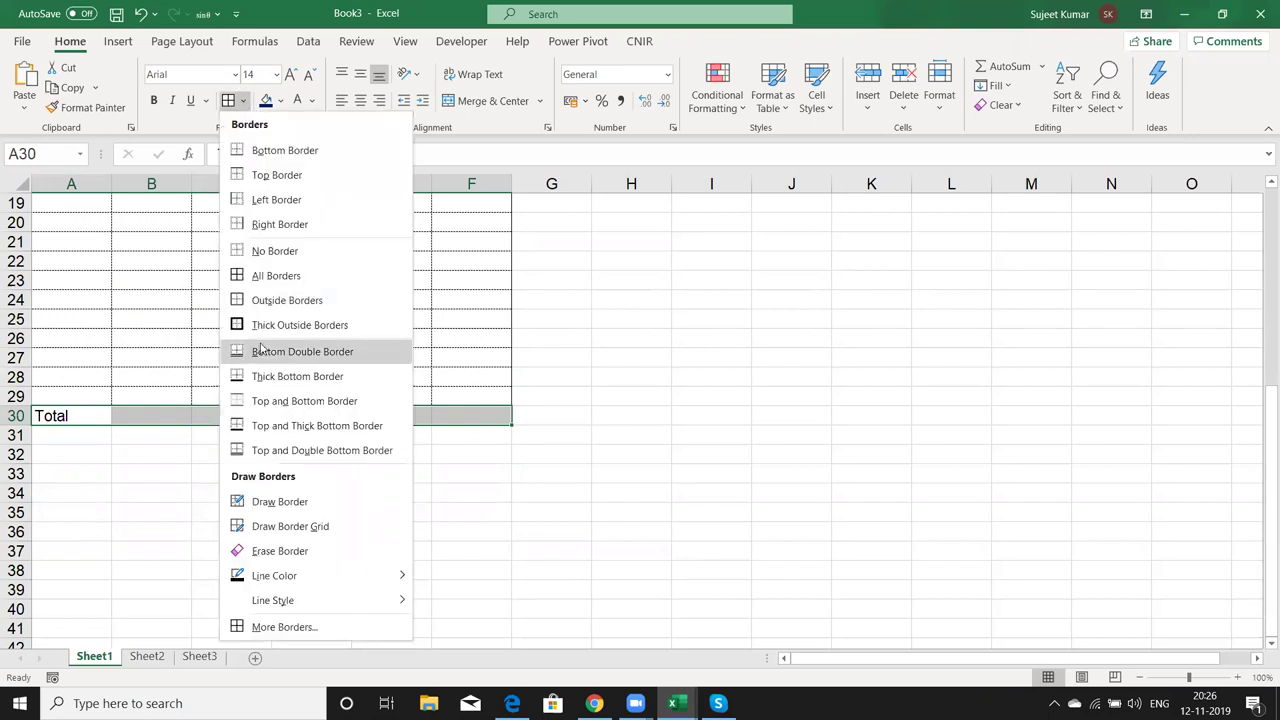
click(262, 351)
- Enter the sign-off labels 'Checked By' in A35 and 'Auth By' in E35
click(168, 498)
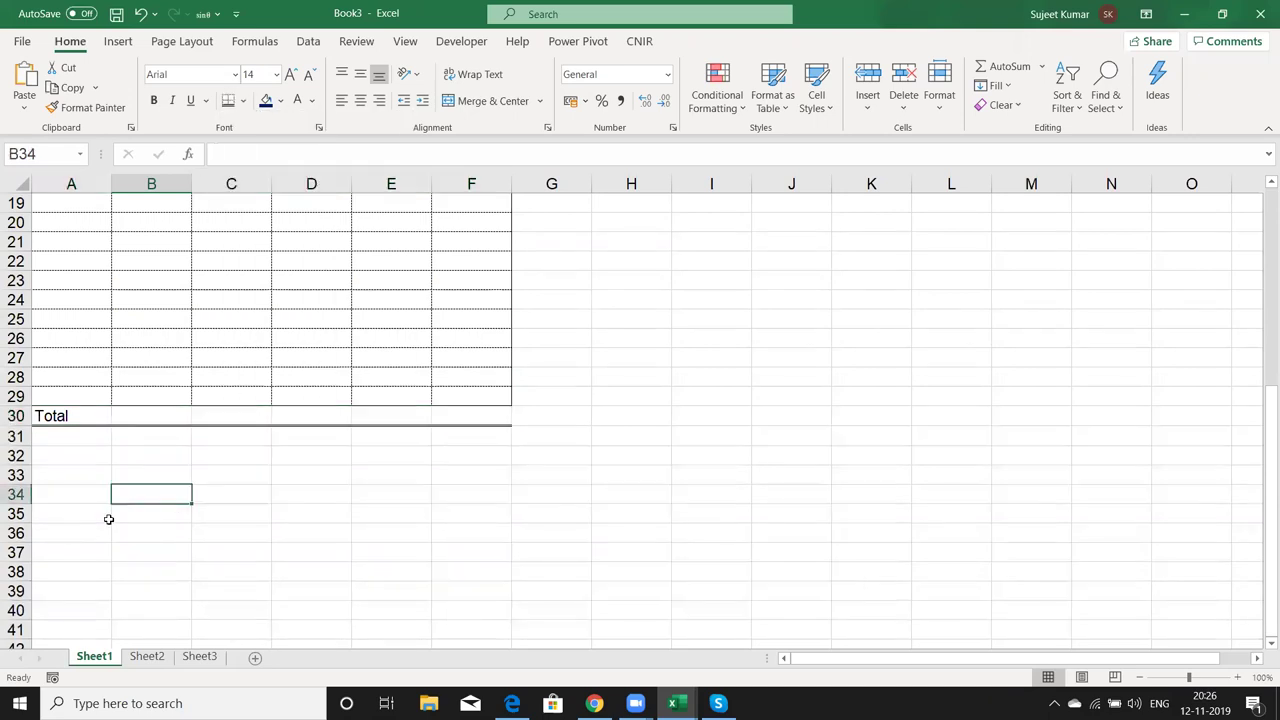
click(72, 500)
click(67, 515)
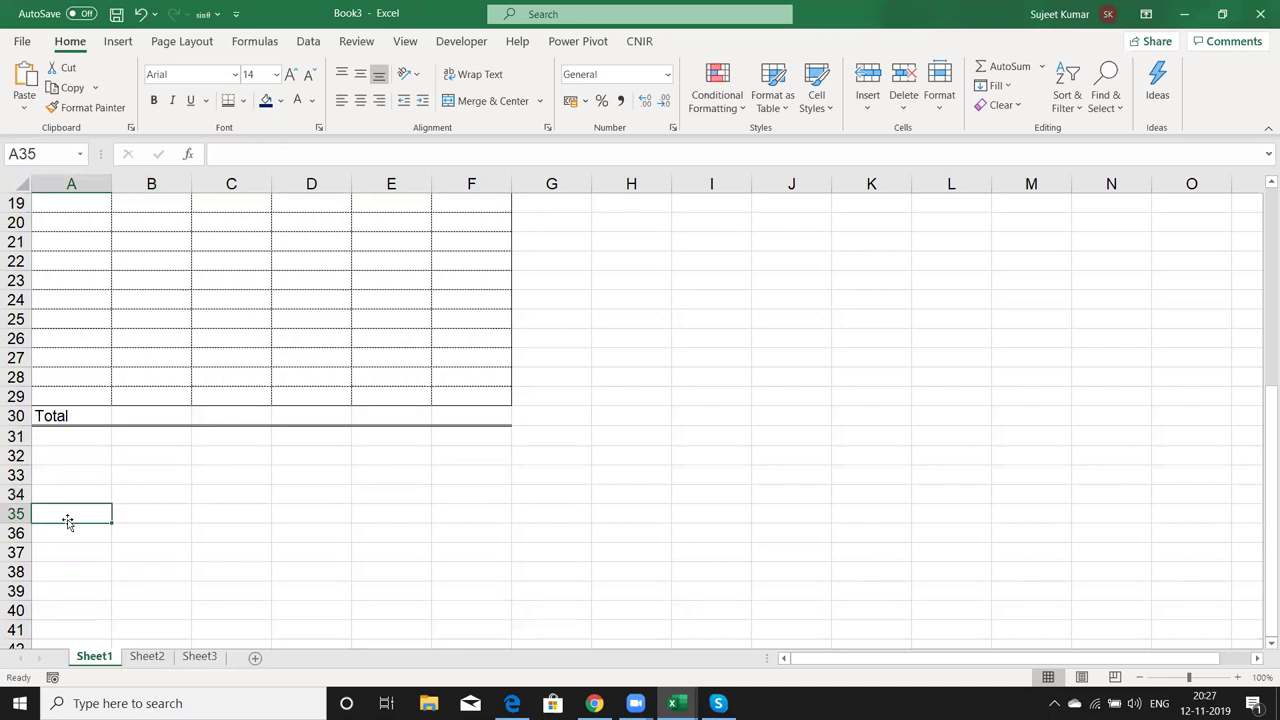
text(Checked By)
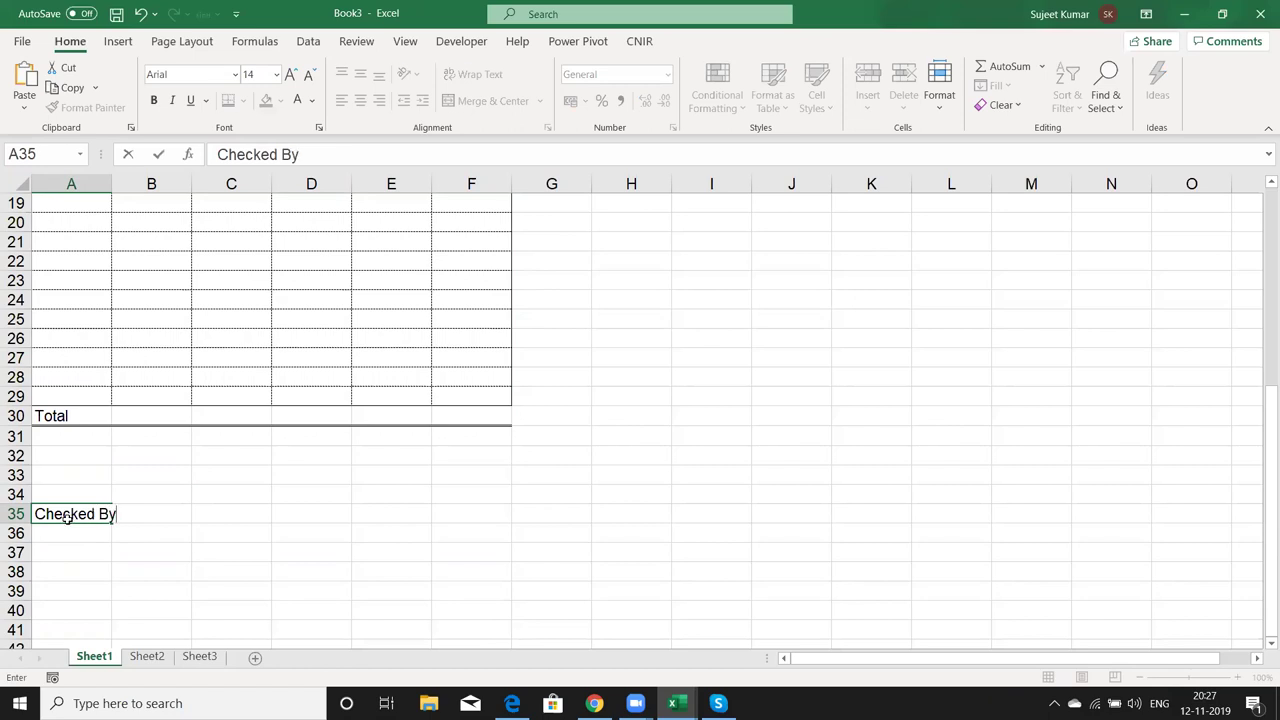
key(Tab)
key(Tab)
key(Tab)
text(A)
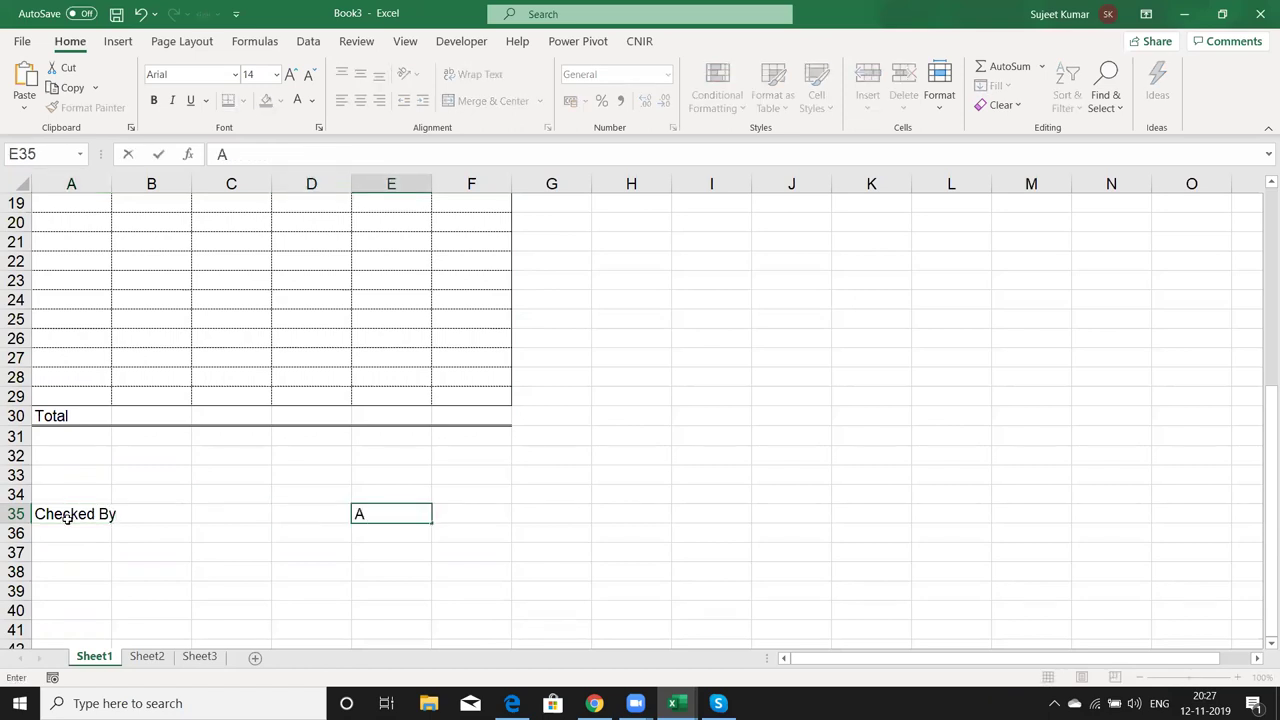
text(uth )
text(B)
text(y)
key(Return)
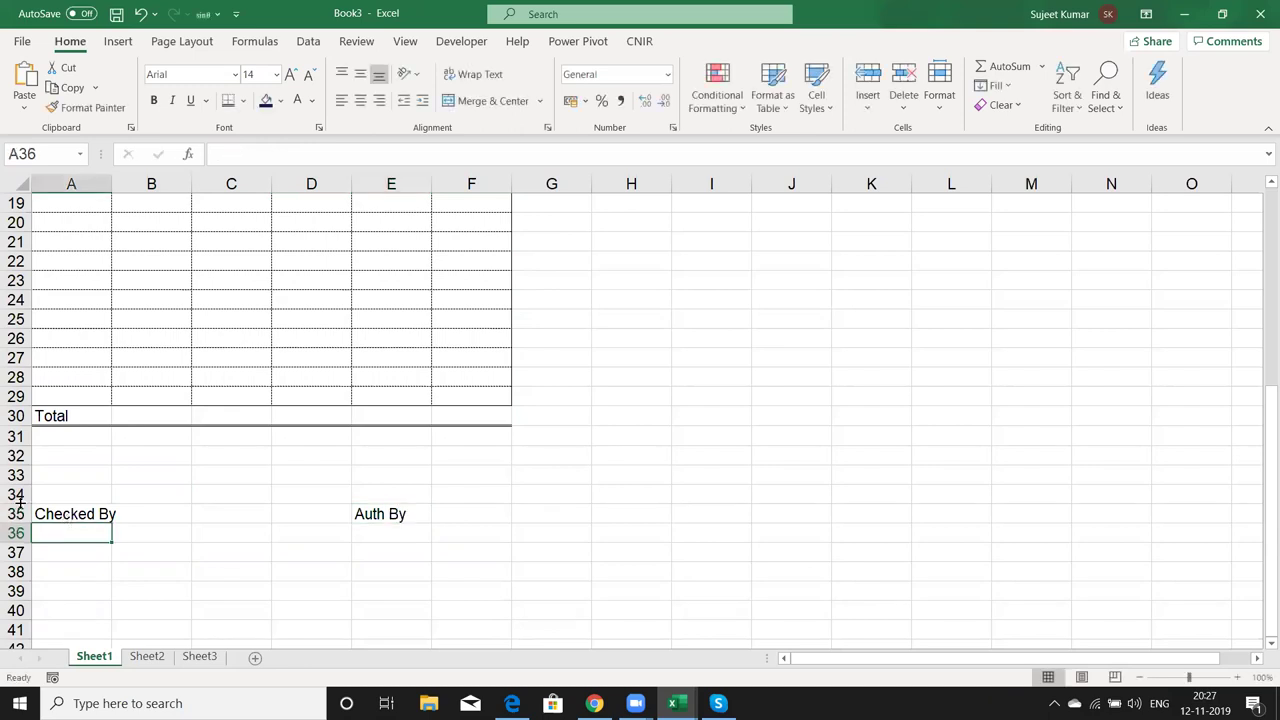
- Add bottom-border signature lines under A38:B38 and E38:F38
drag(60, 567, 130, 567)
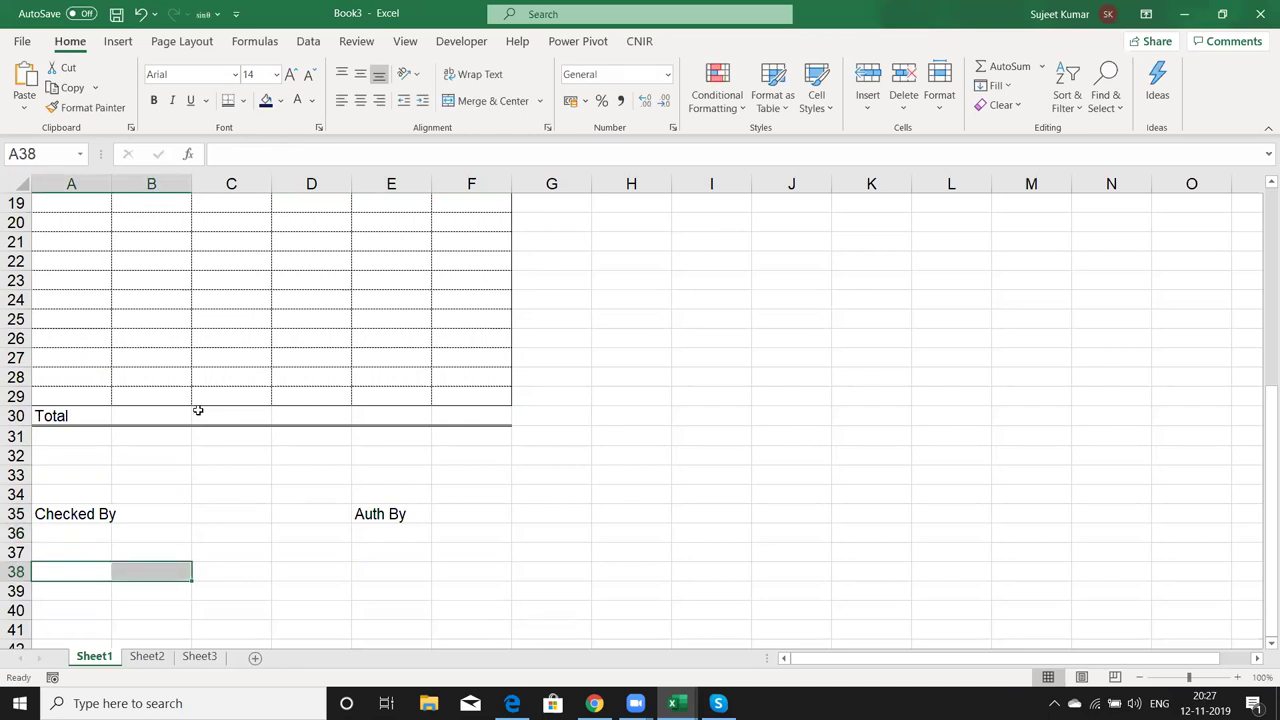
click(242, 101)
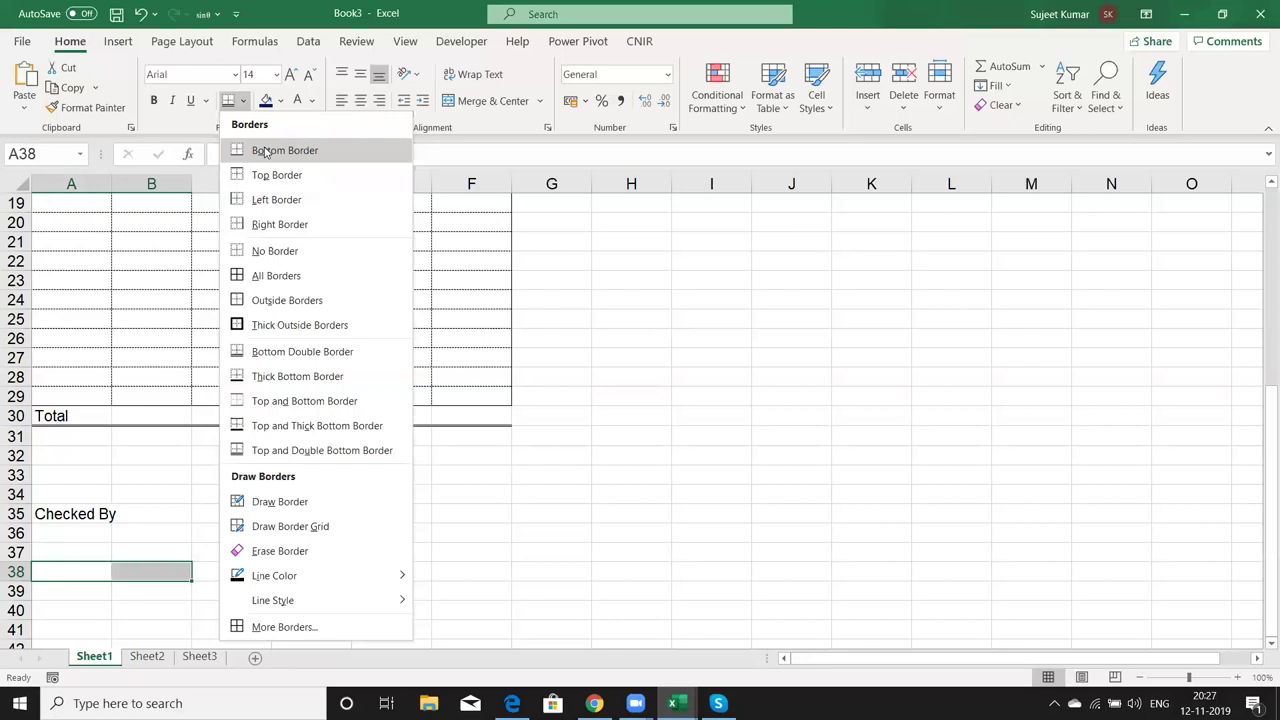
click(265, 150)
drag(398, 570, 466, 573)
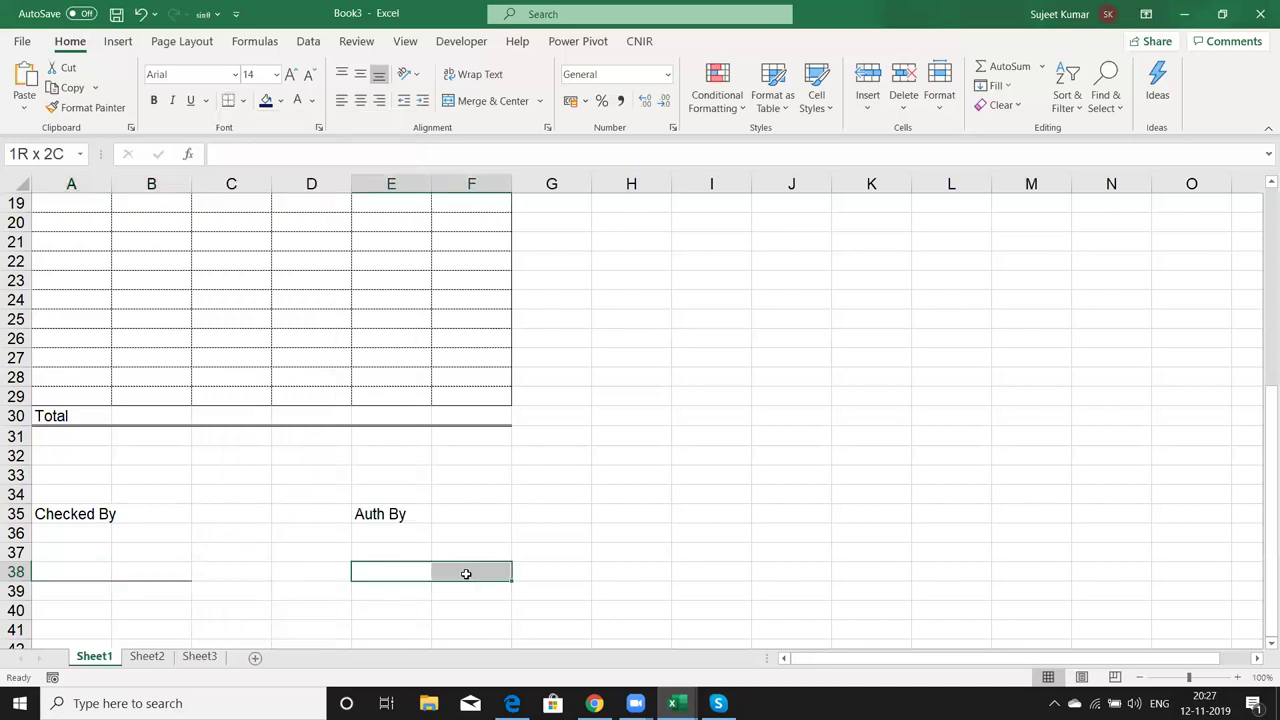
click(229, 101)
click(676, 346)
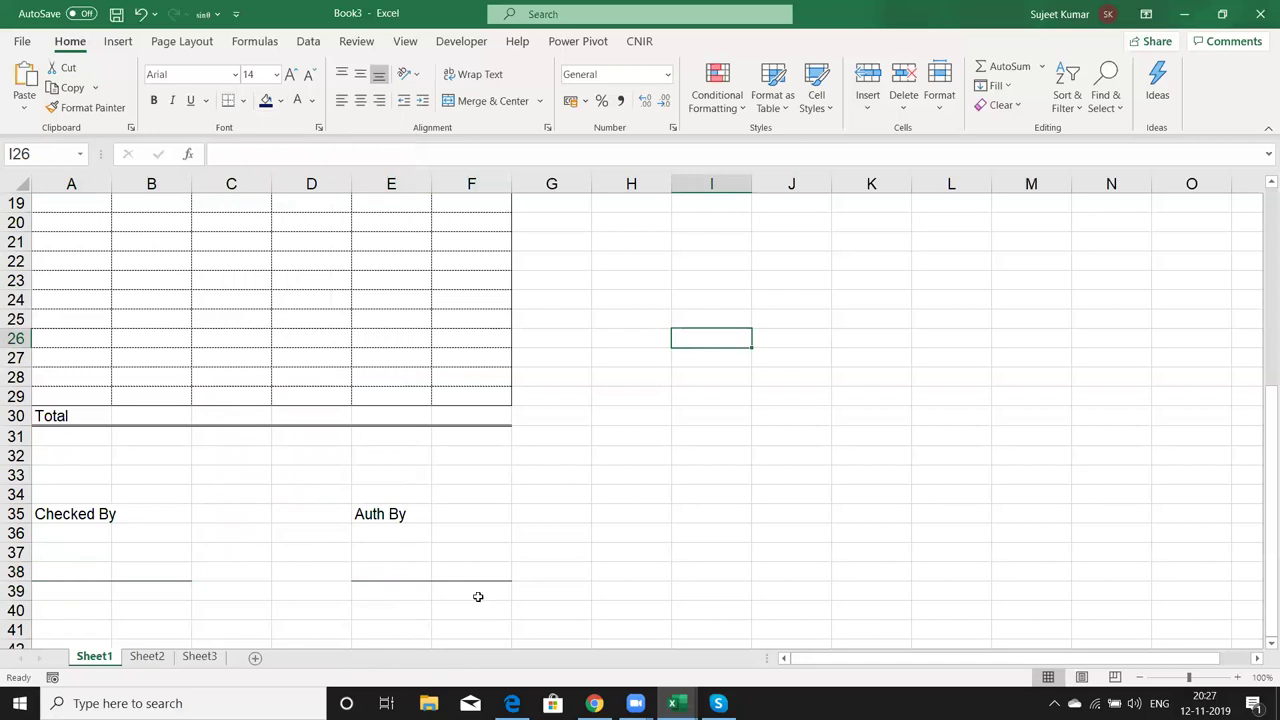
scroll(478, 599, up, 6)
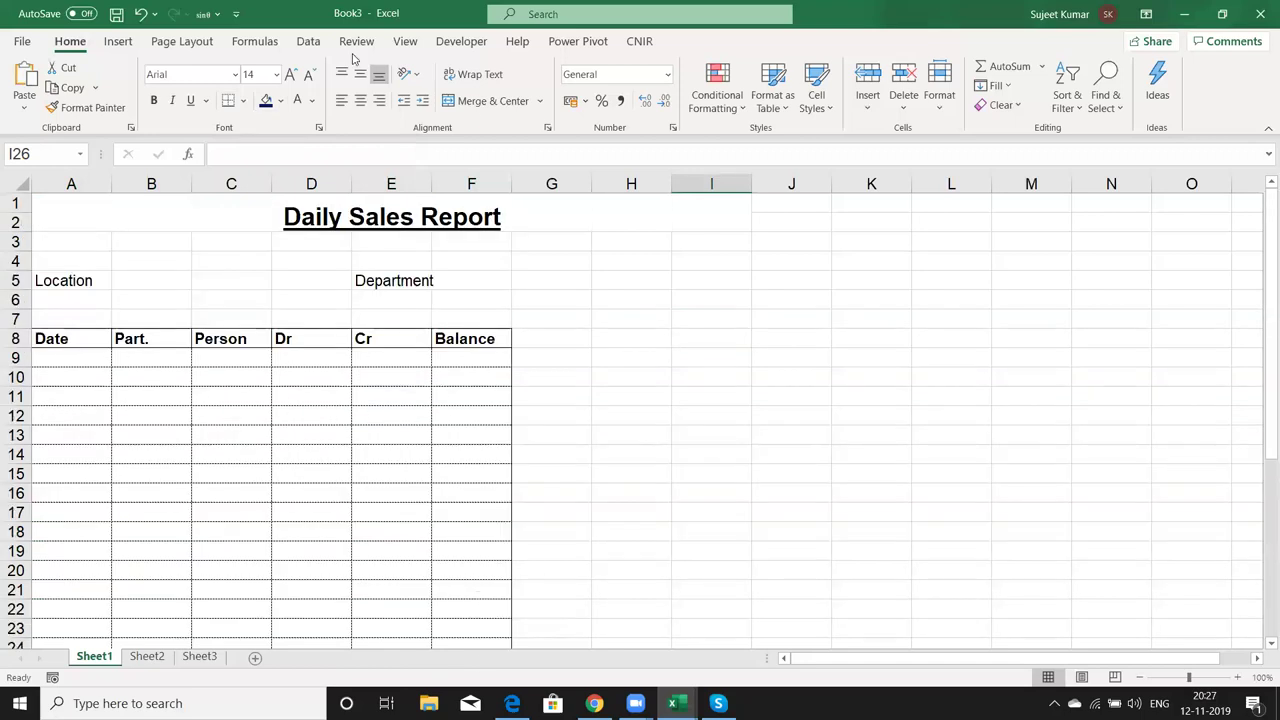
- Turn off Gridlines View on the Page Layout tab
click(182, 41)
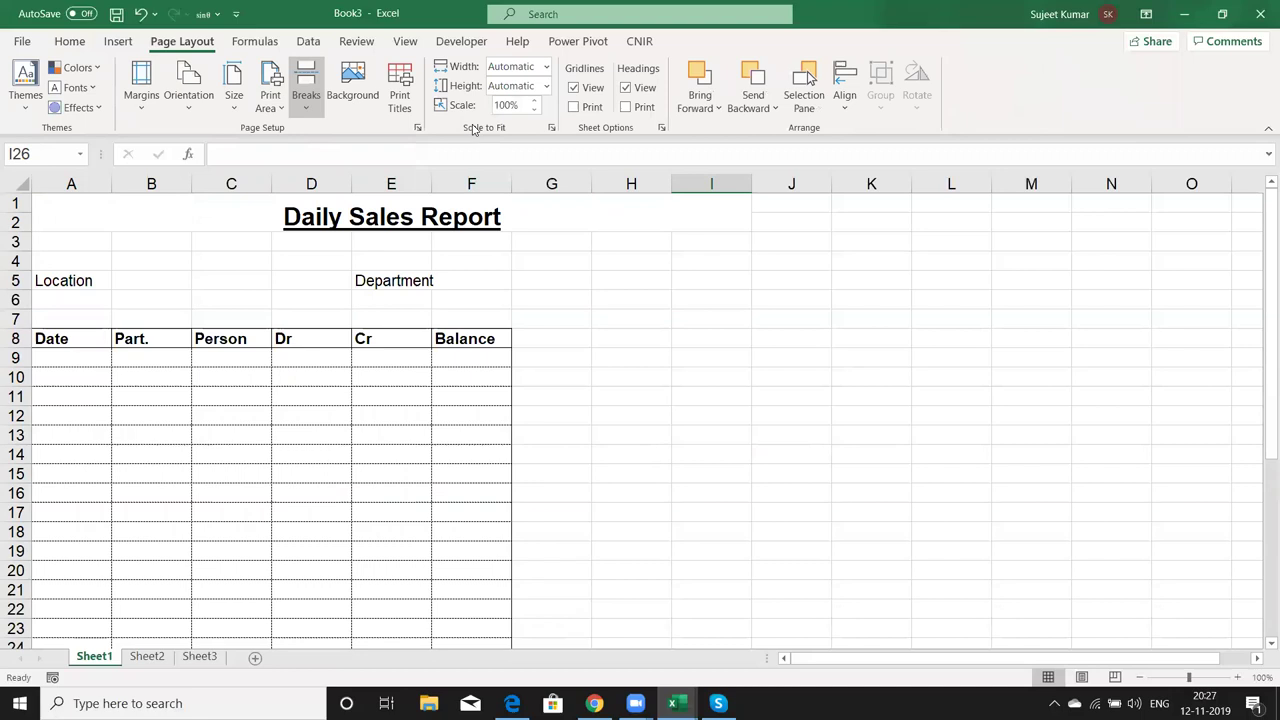
click(591, 93)
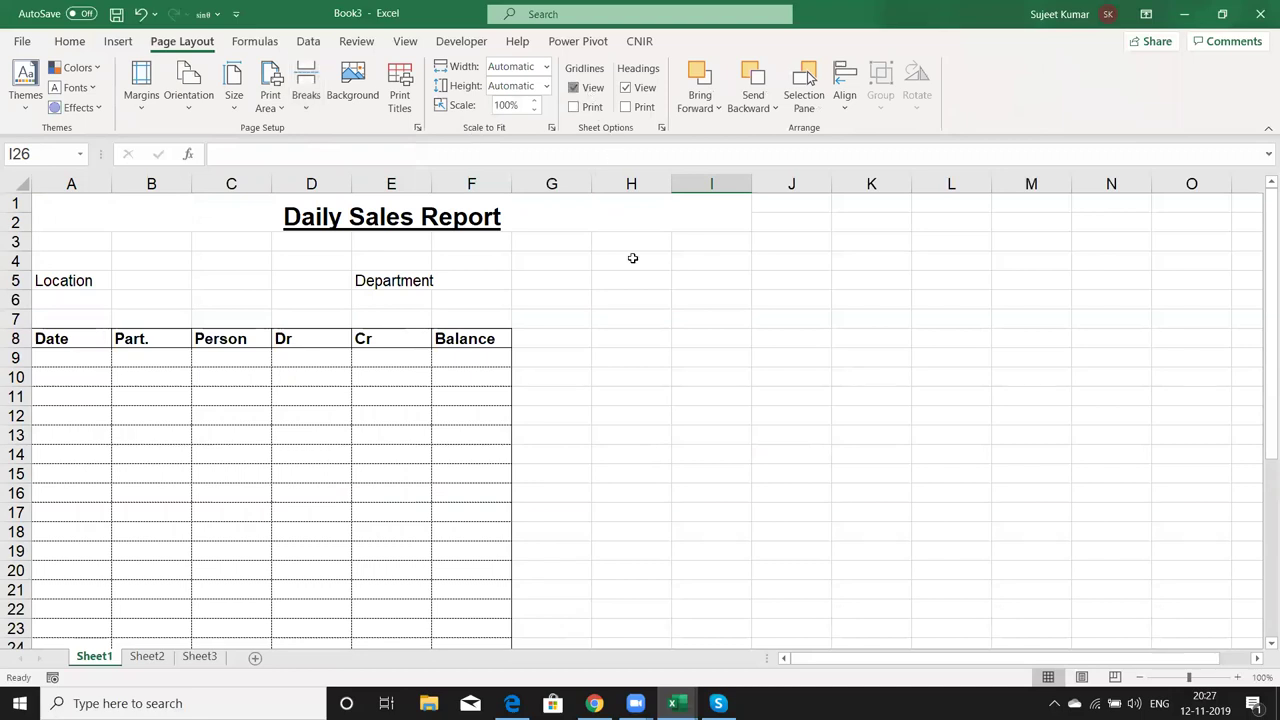
click(639, 323)
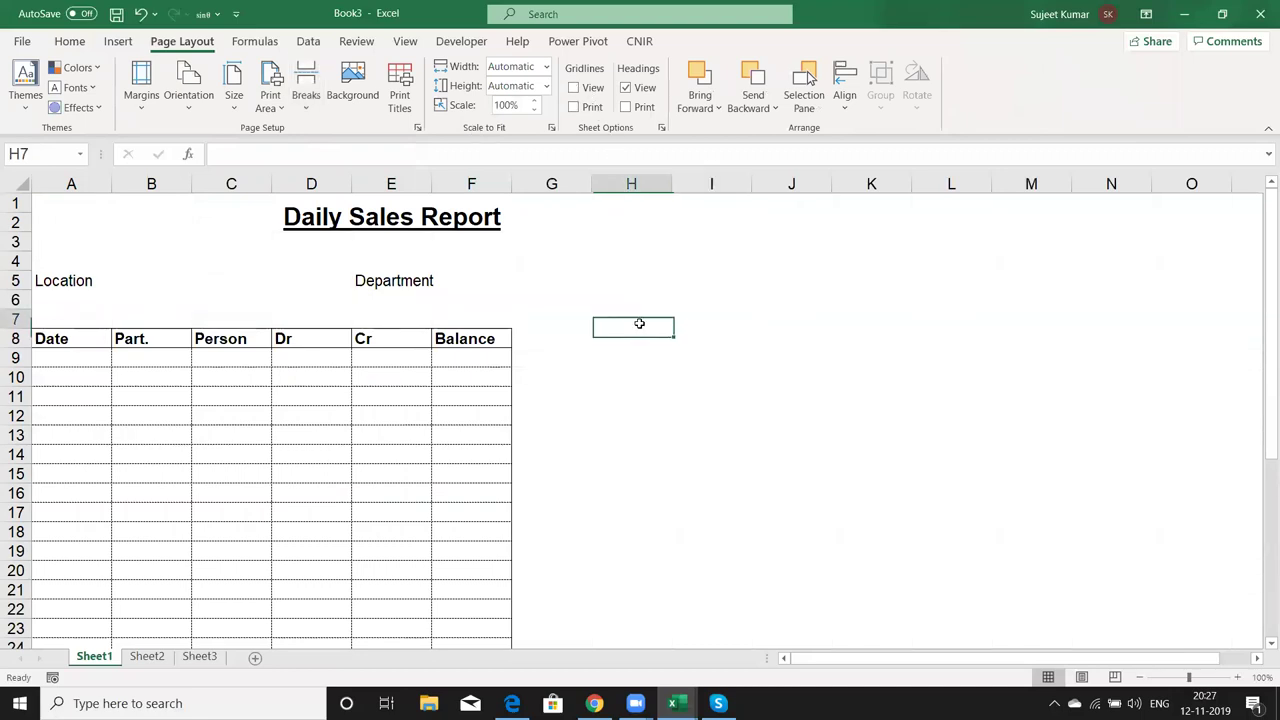
- Add bottom-border fill-in lines to the Location (A5:B5) and Department (E5:G5) cells
drag(63, 278, 150, 280)
click(69, 41)
click(226, 102)
click(388, 298)
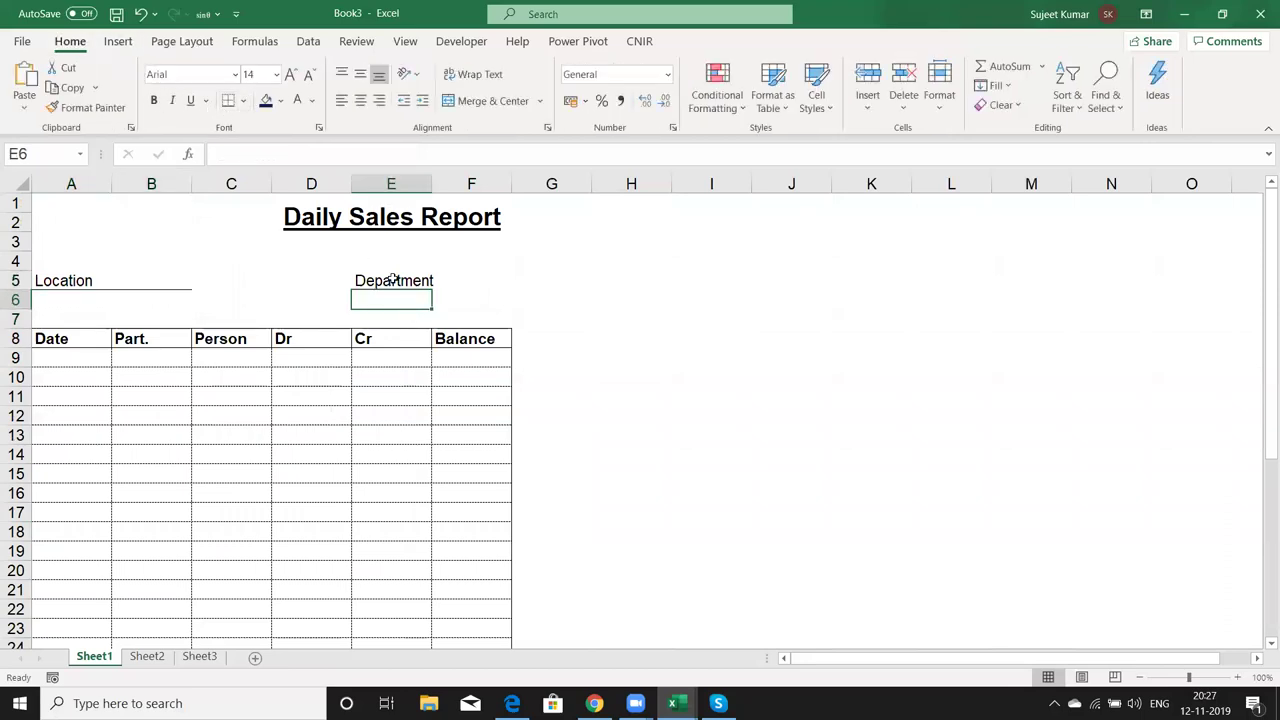
drag(393, 280, 546, 278)
drag(410, 277, 505, 256)
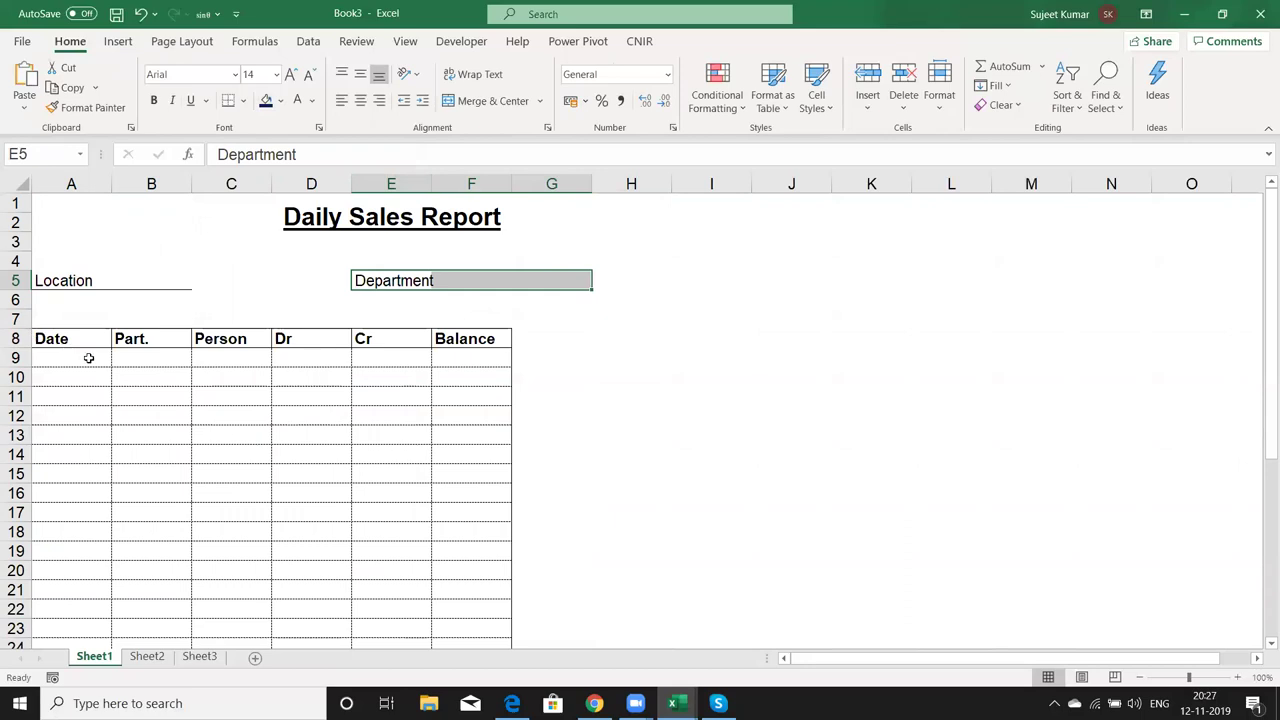
- Select the blank entry rows from A9 down toward row 29 to check them, then deselect
drag(89, 358, 453, 660)
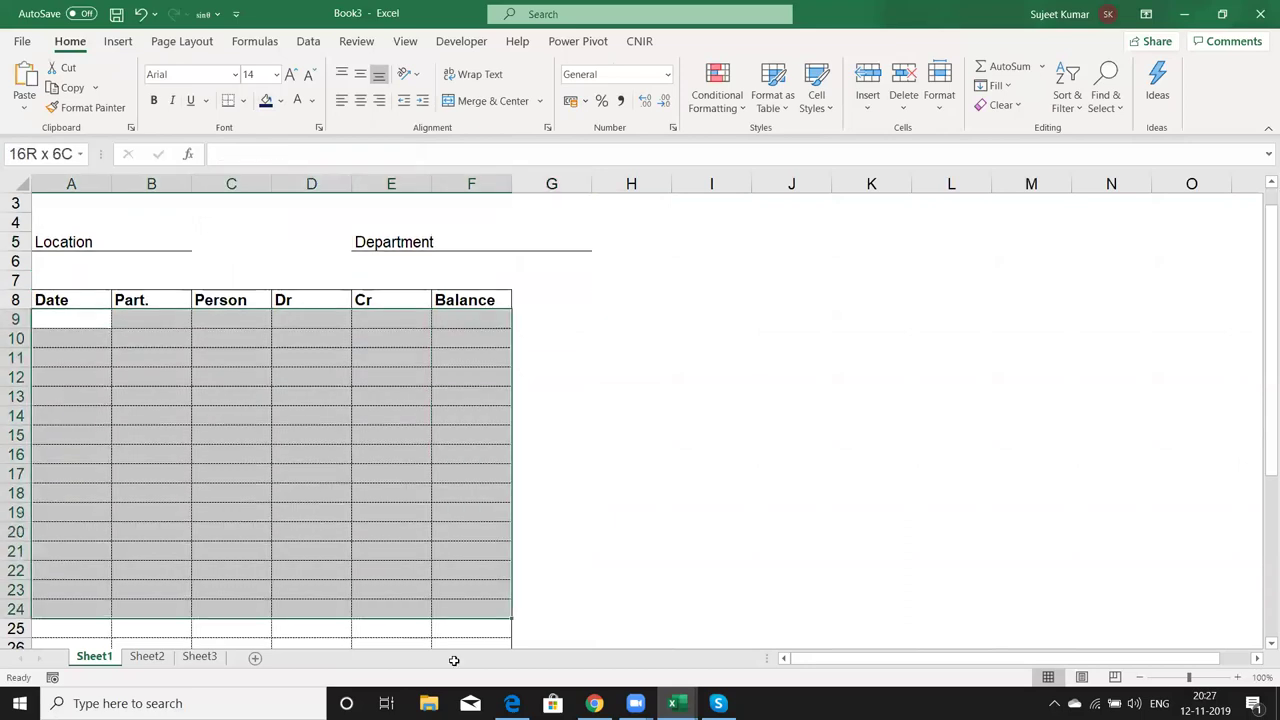
drag(453, 660, 447, 581)
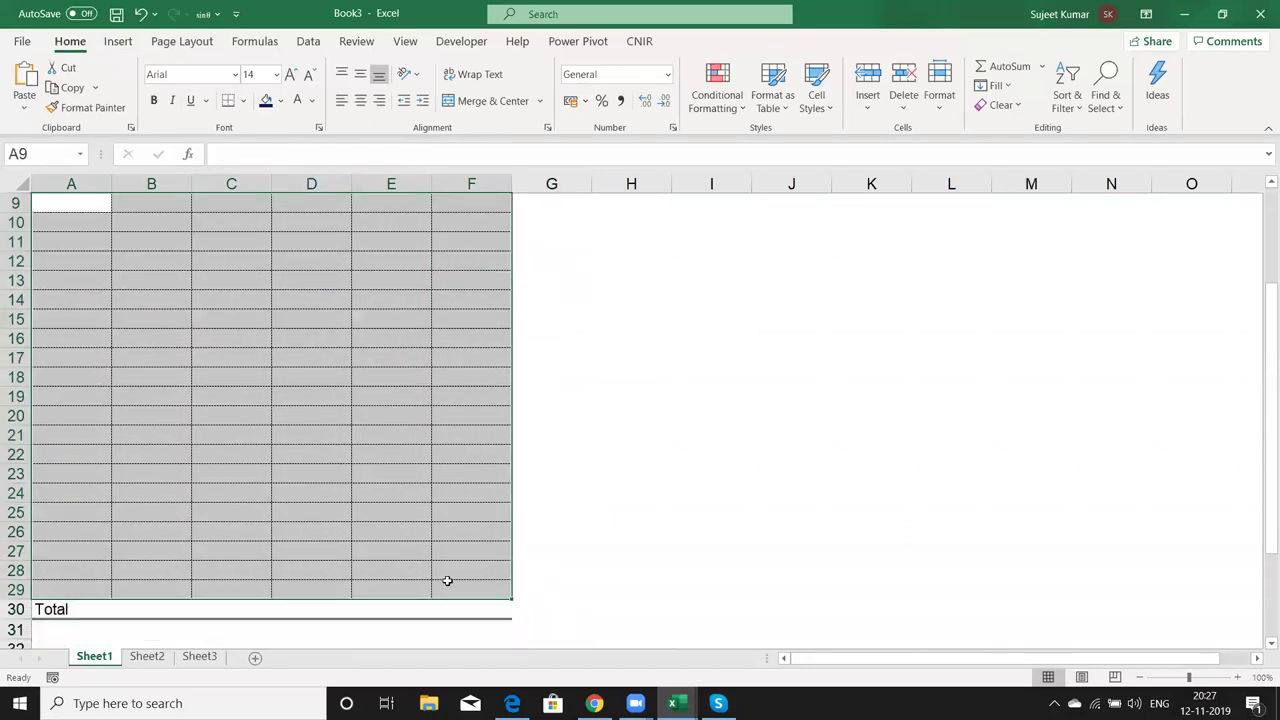
scroll(447, 581, up, 3)
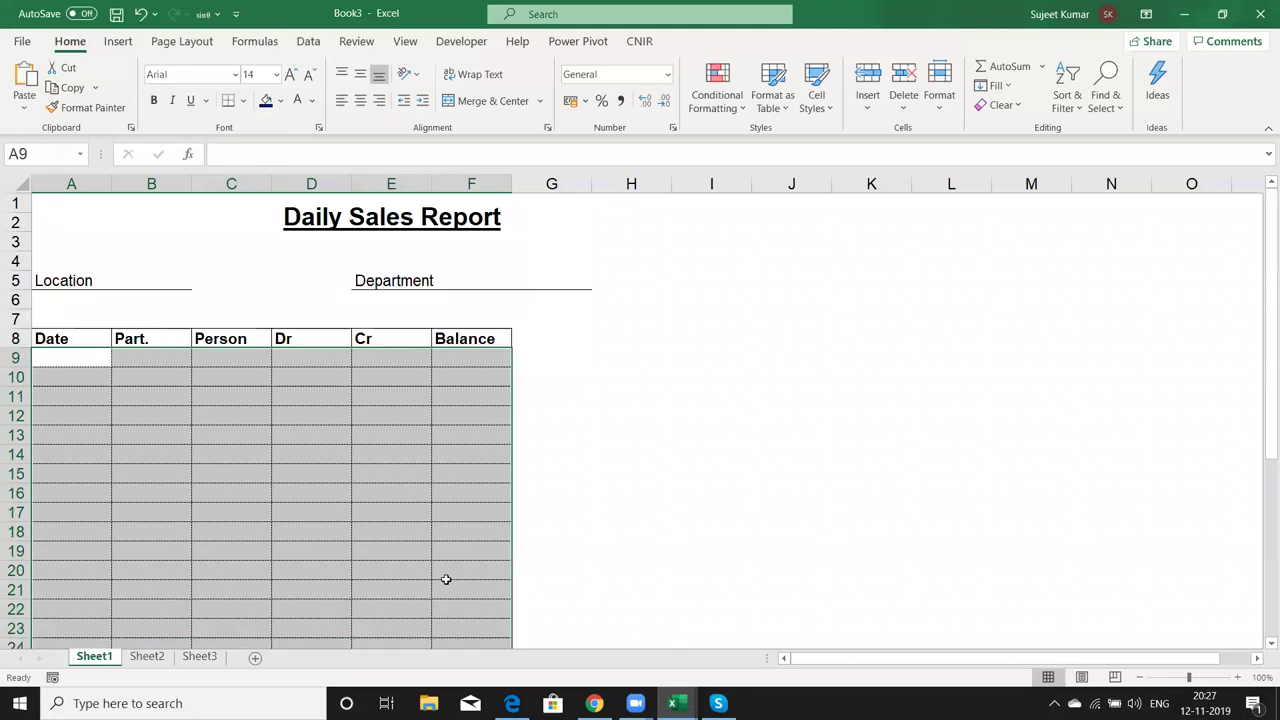
click(89, 368)
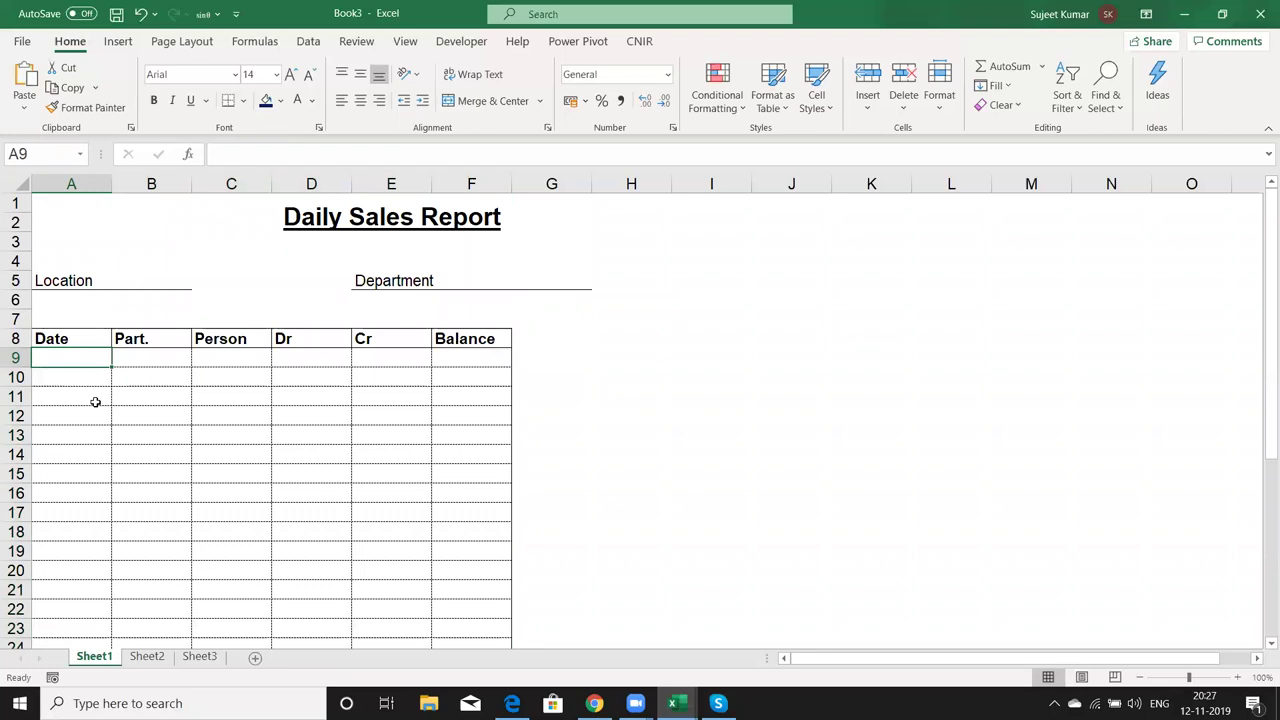
drag(57, 357, 456, 546)
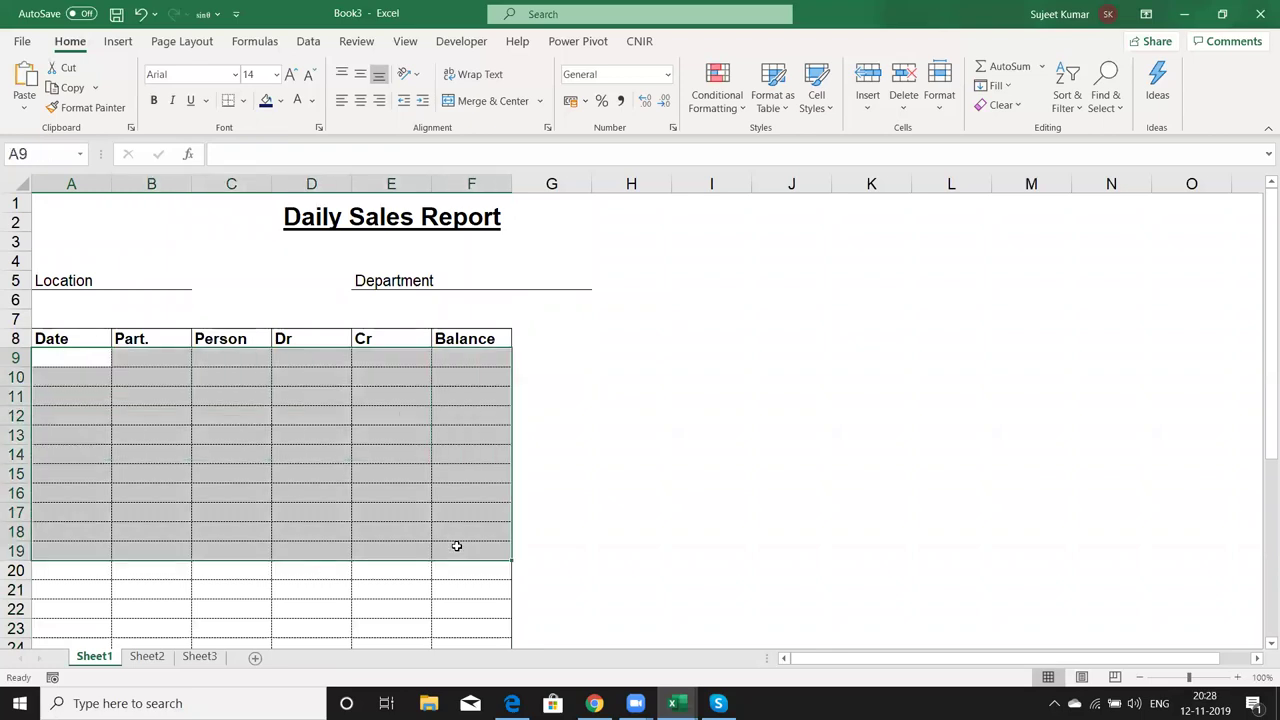
click(202, 473)
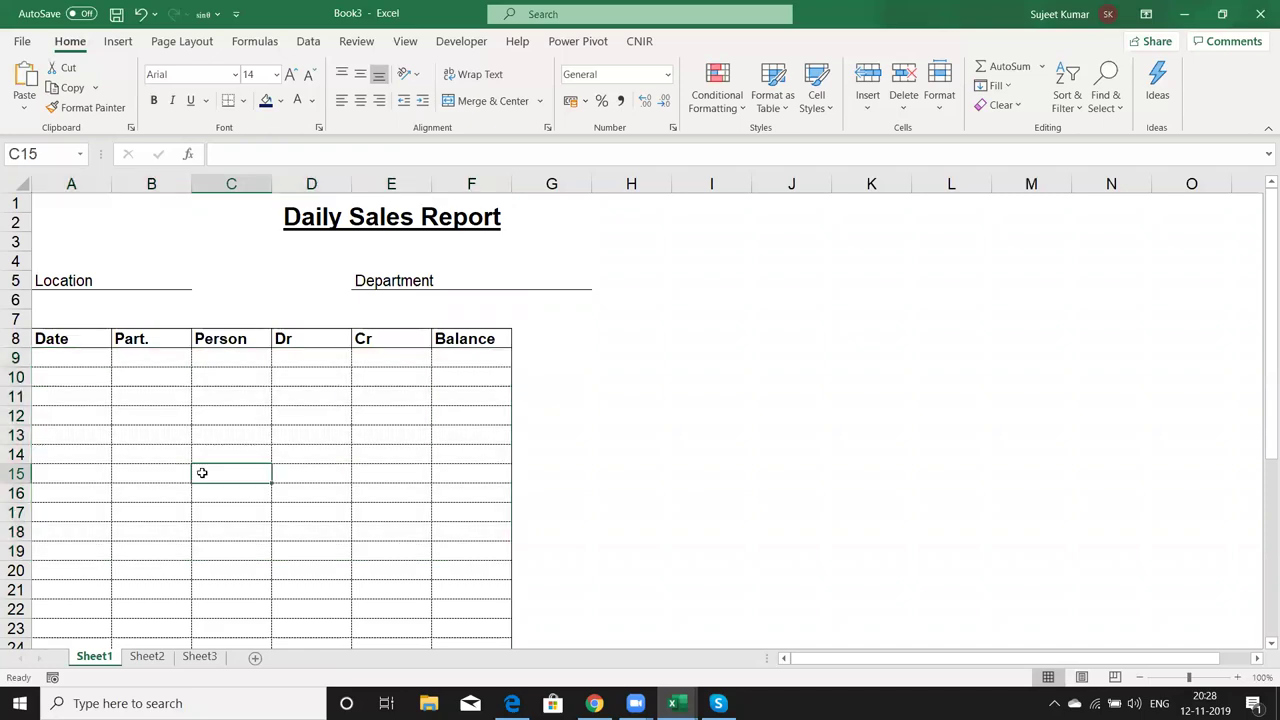
- Save the workbook to the Desktop as an Excel Template named 'Cash'
click(24, 44)
click(76, 258)
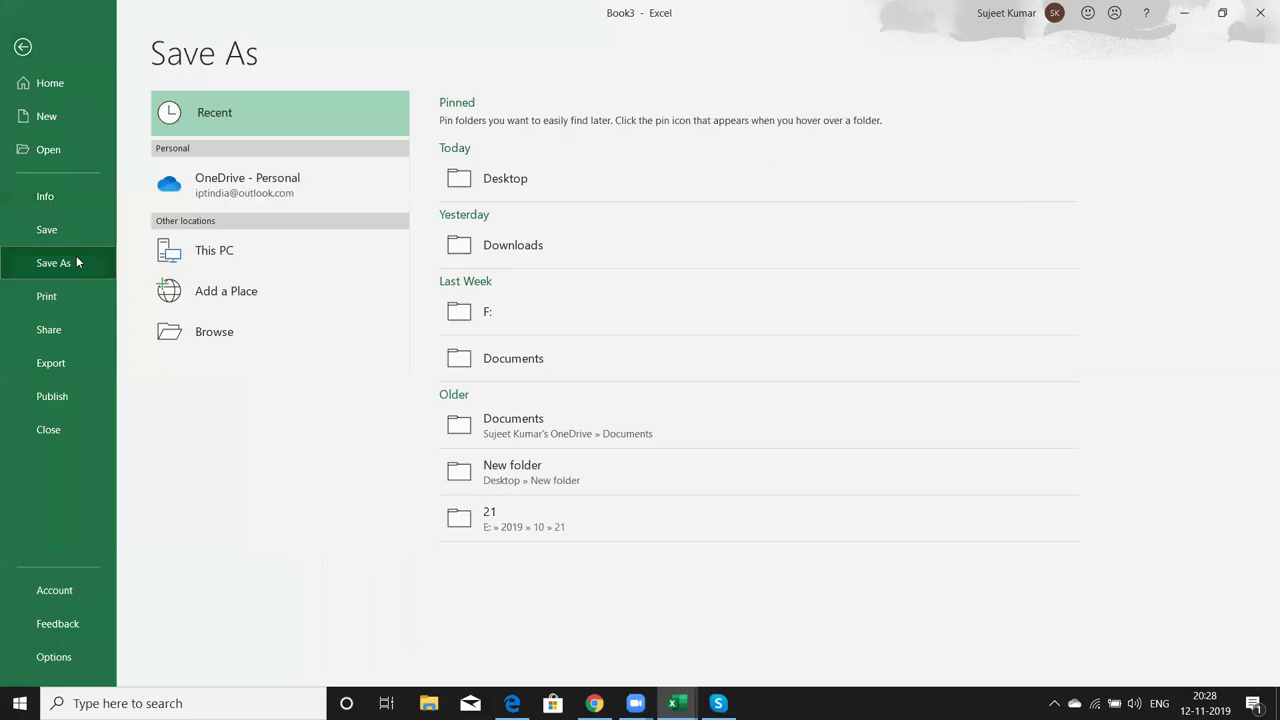
click(195, 331)
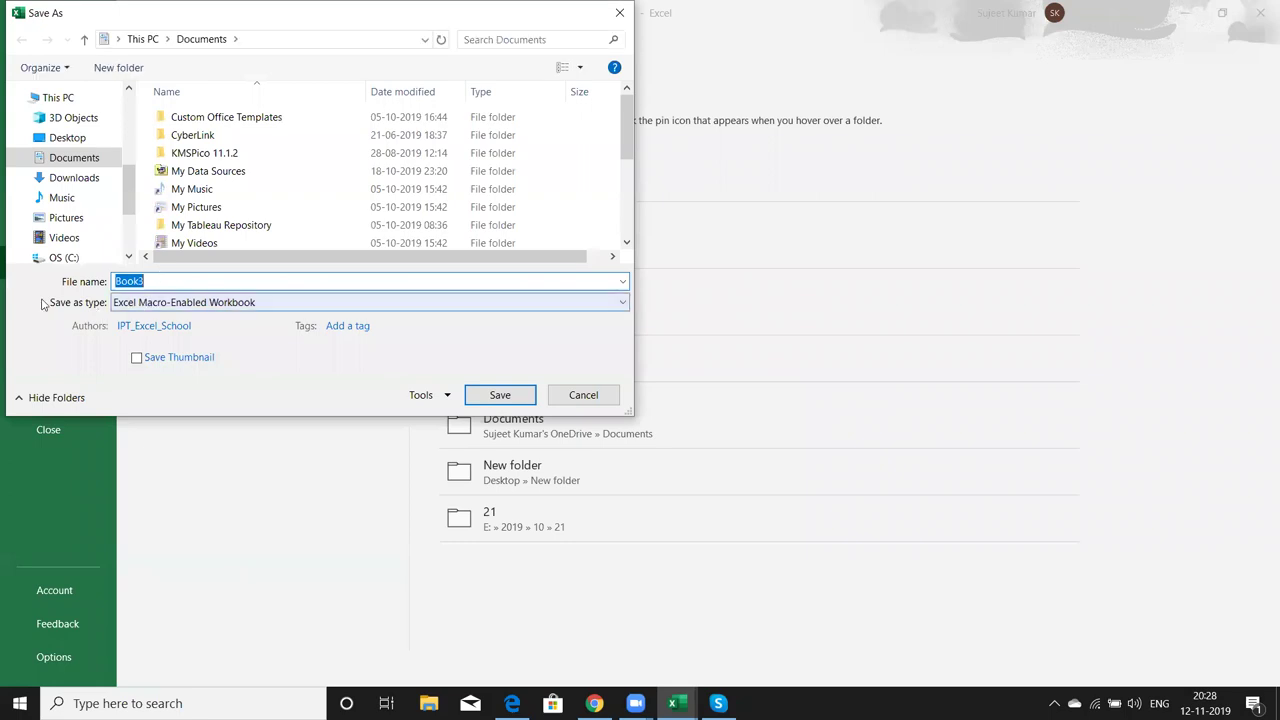
click(128, 304)
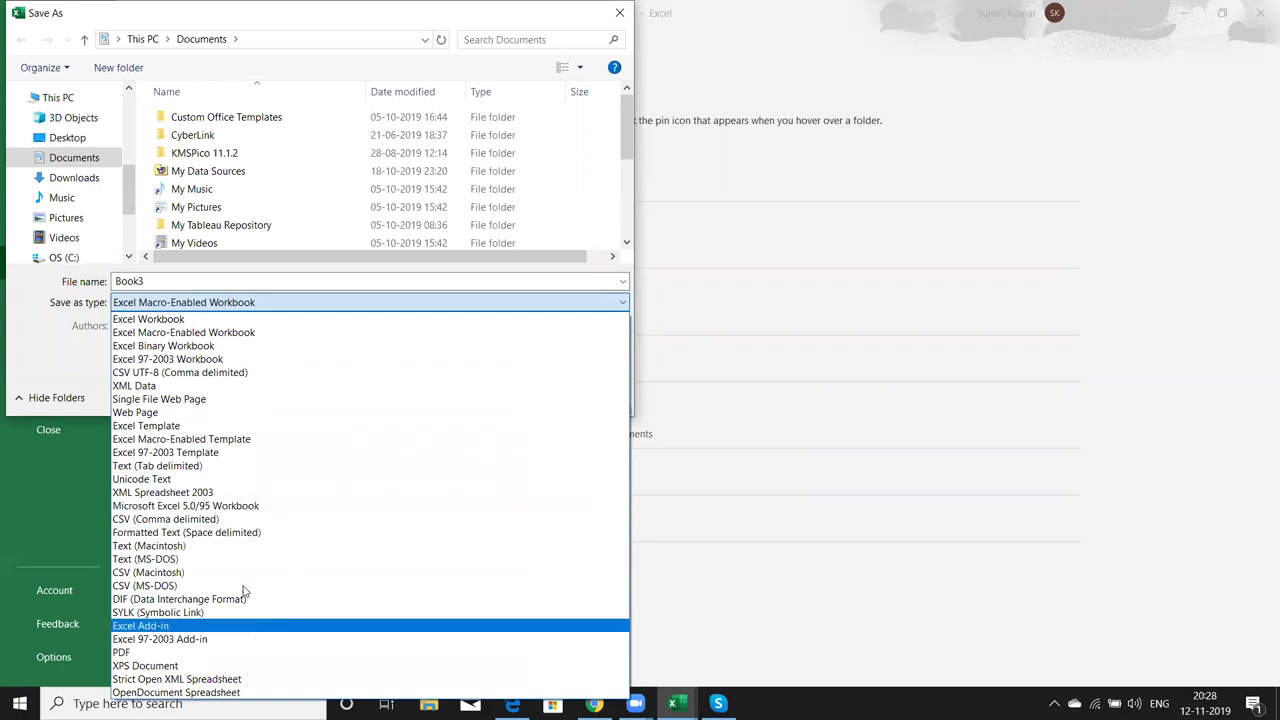
click(231, 426)
click(66, 138)
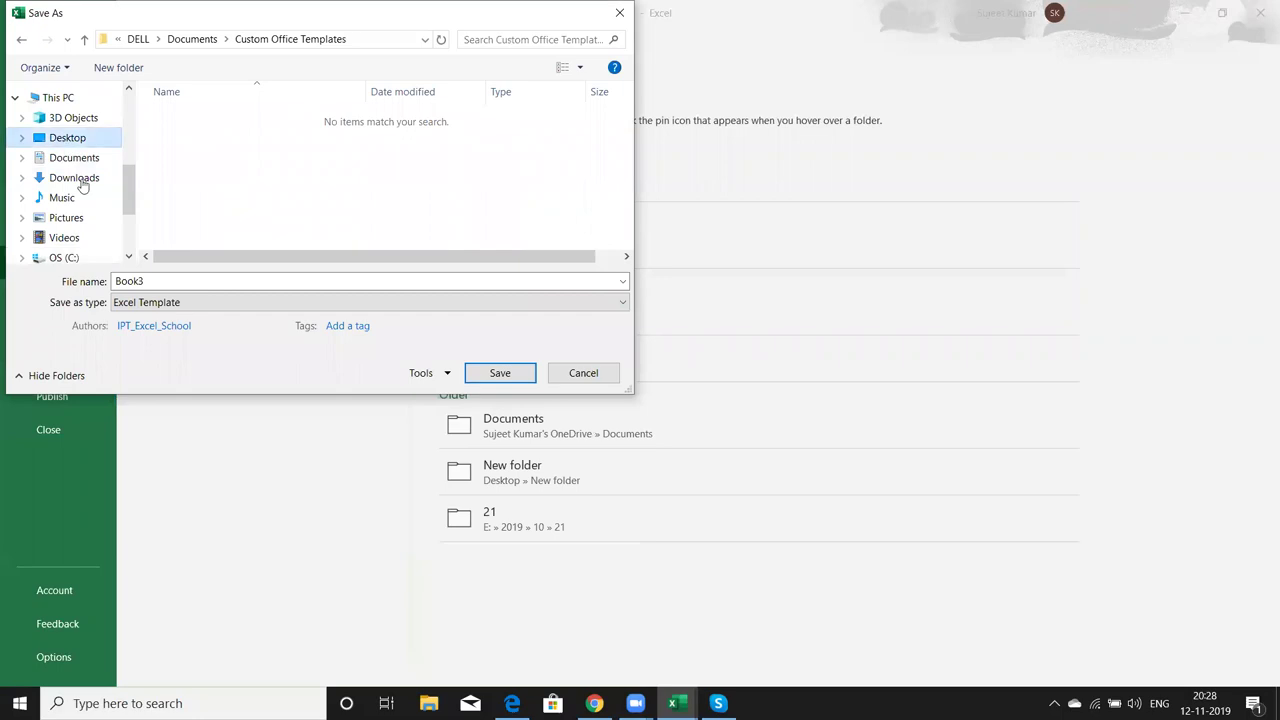
double_click(127, 281)
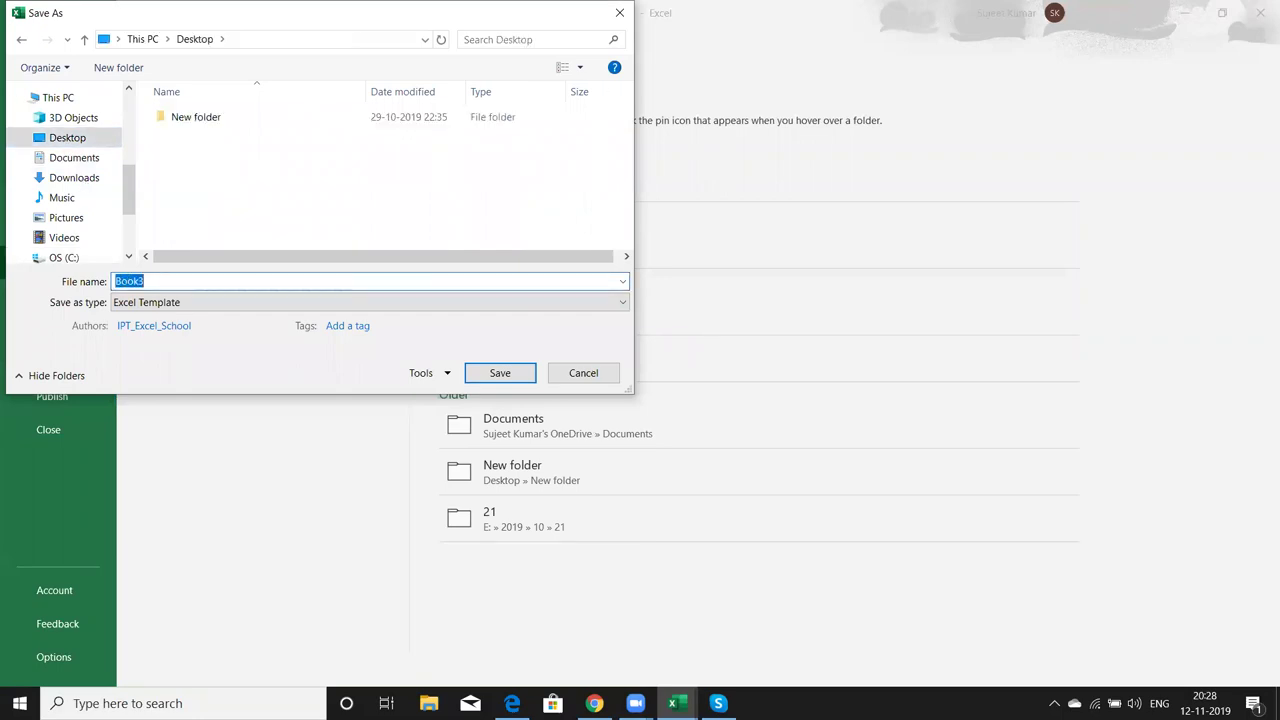
text(Cash)
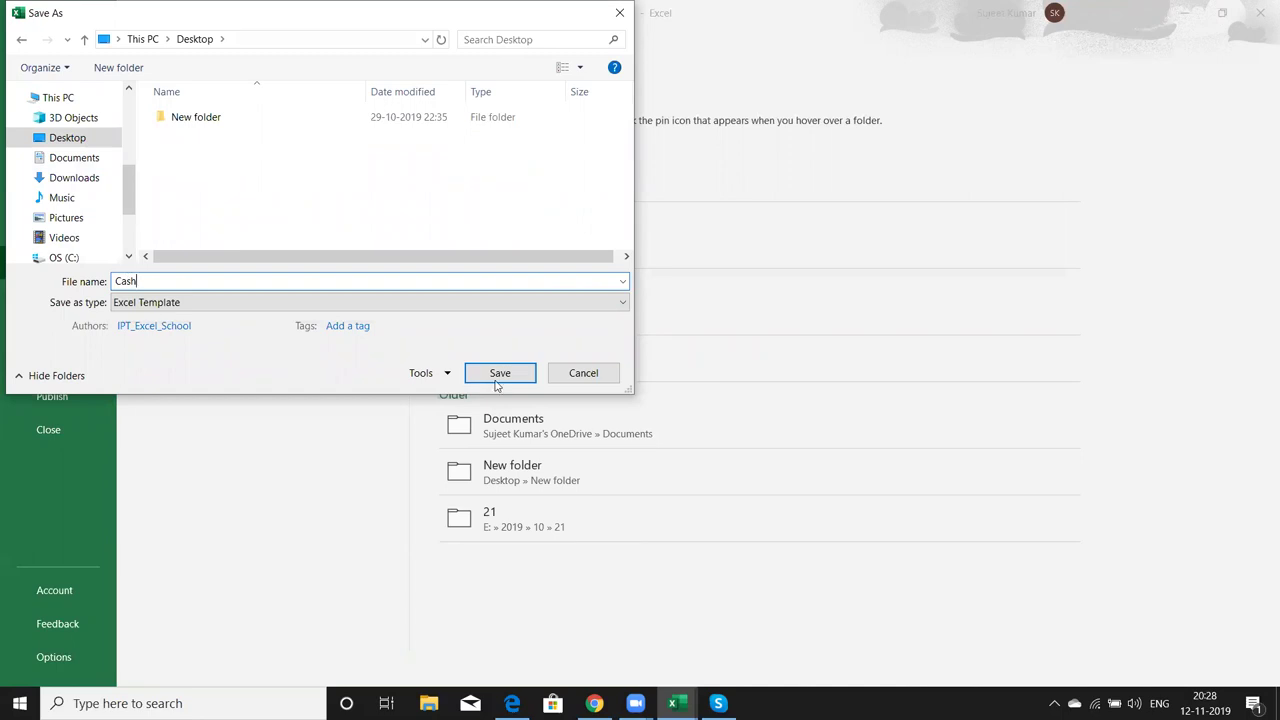
click(496, 380)
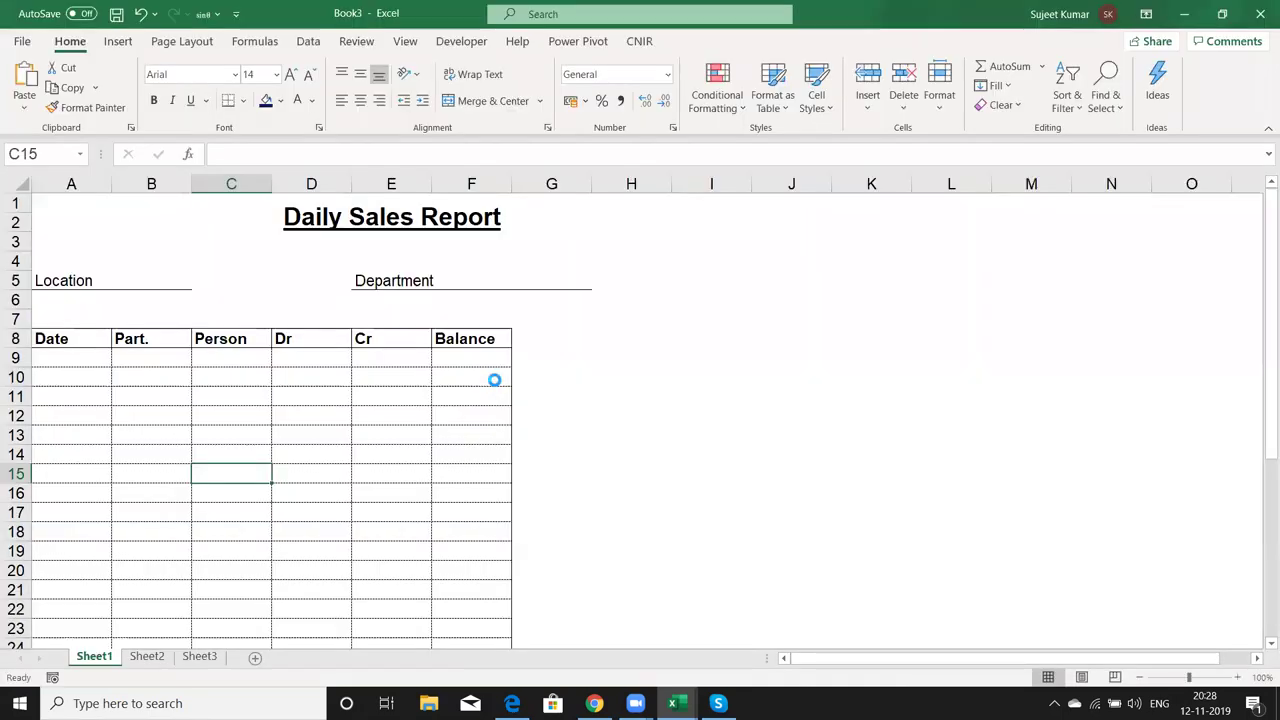
- Close the report, minimize Excel, and open the desktop Cash template as a new Cash1 workbook
click(1260, 13)
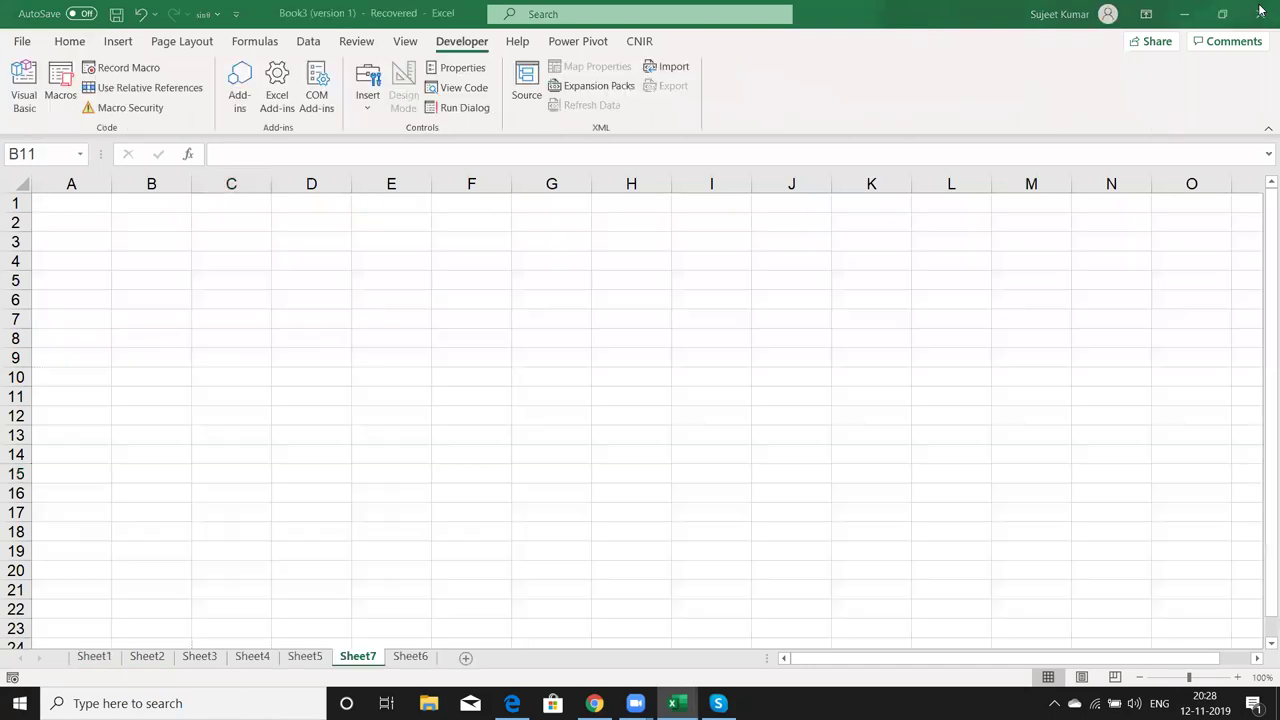
click(1198, 14)
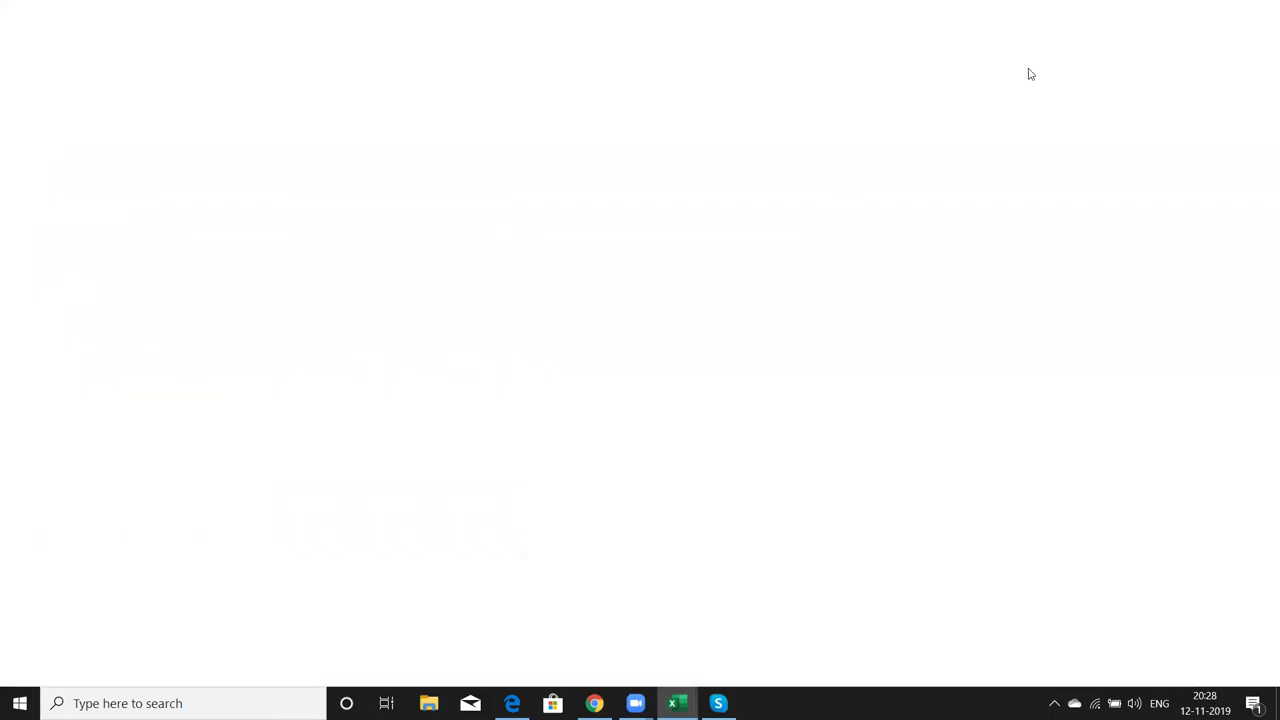
double_click(95, 450)
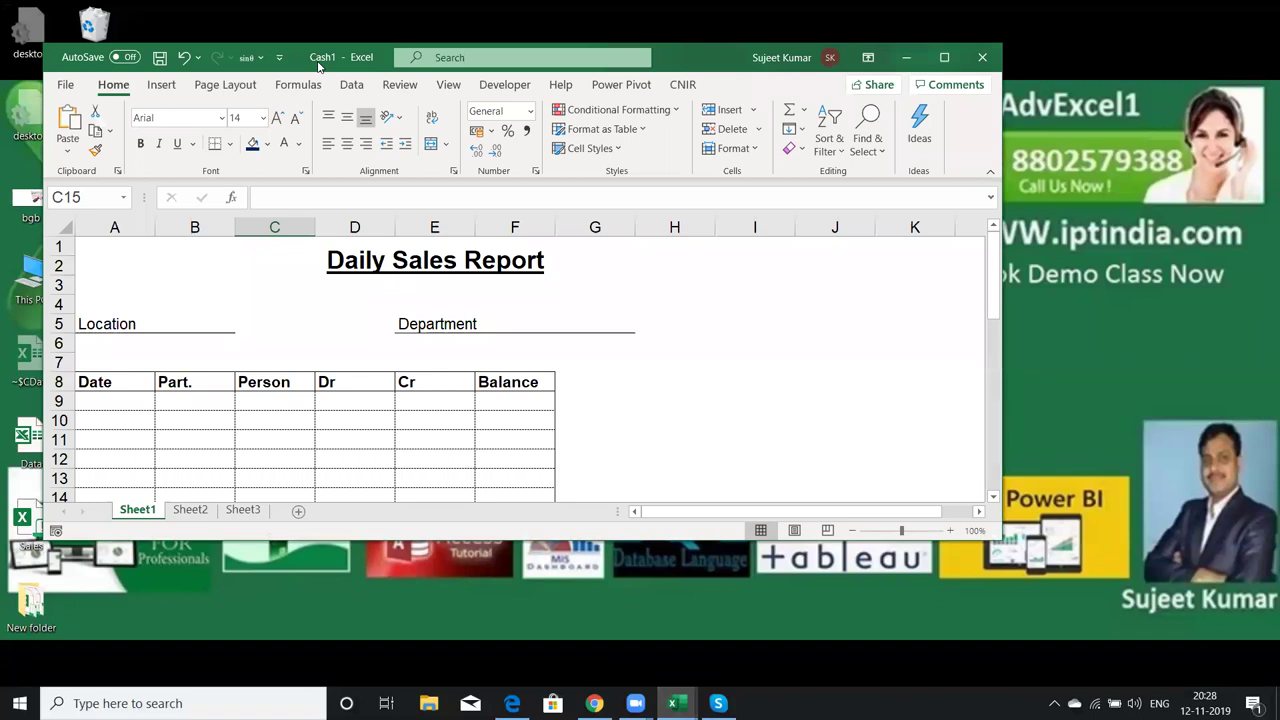
- Maximize Cash1 and insert today's date, 12-11-2019, into A9 with Ctrl+;
click(944, 57)
click(79, 353)
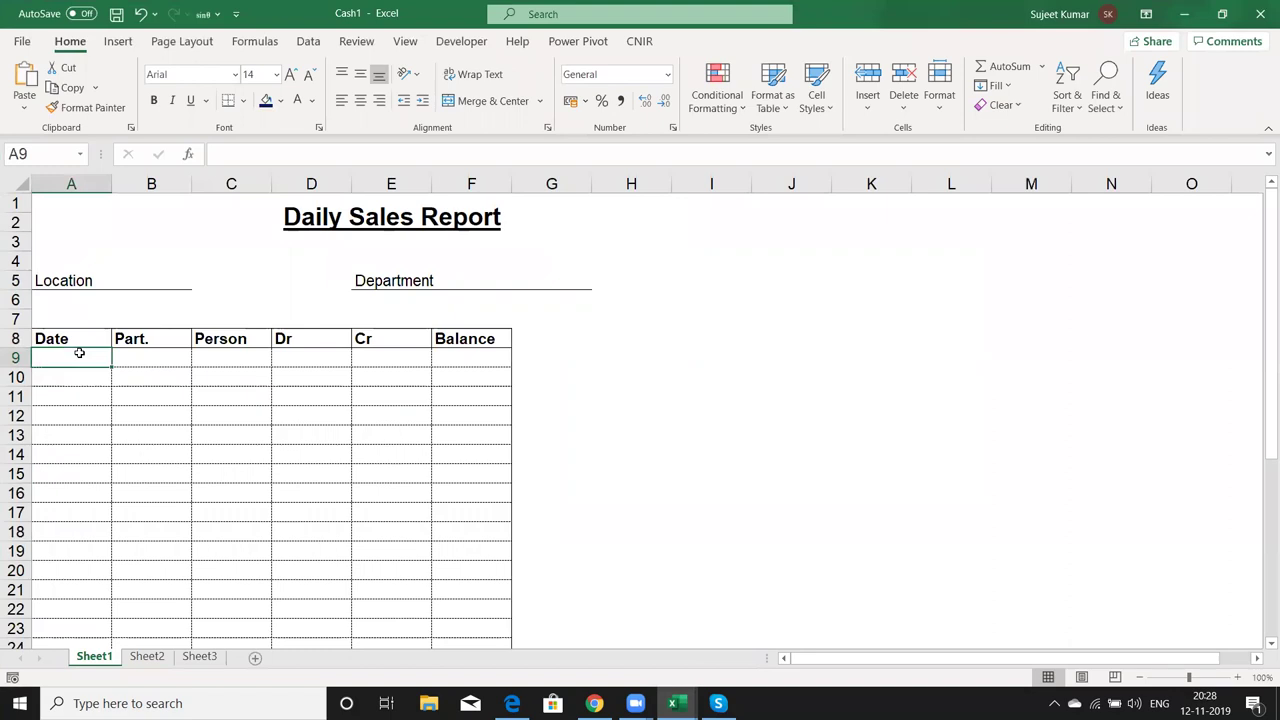
key(ctrl+t)
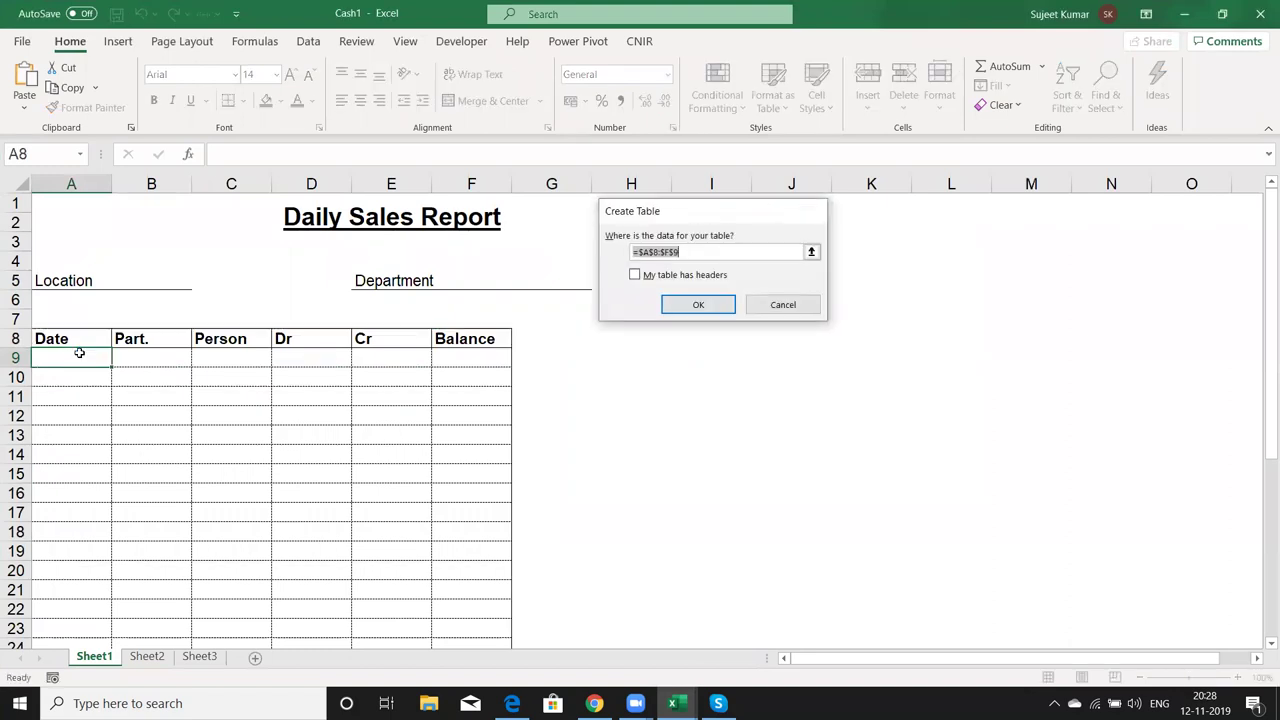
key(Escape)
key(ctrl+semicolon)
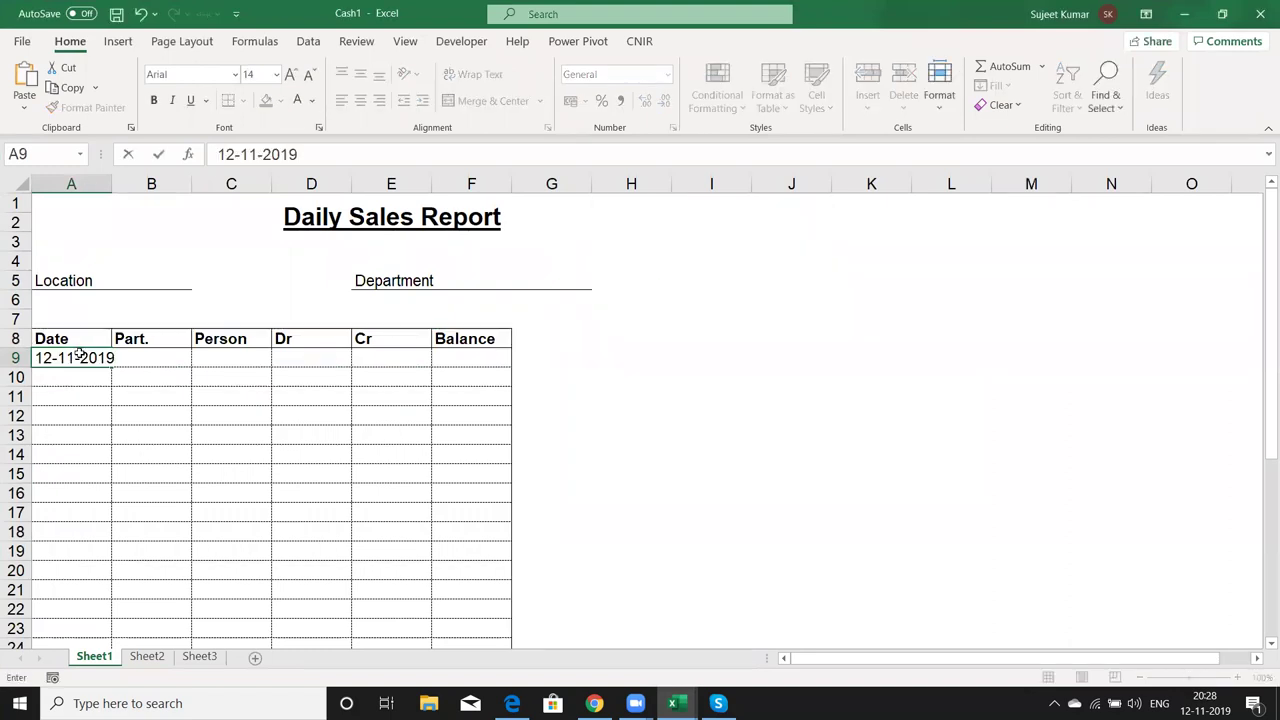
key(Return)
- Cancel the save prompt and close Cash1 without saving
key(ctrl+s)
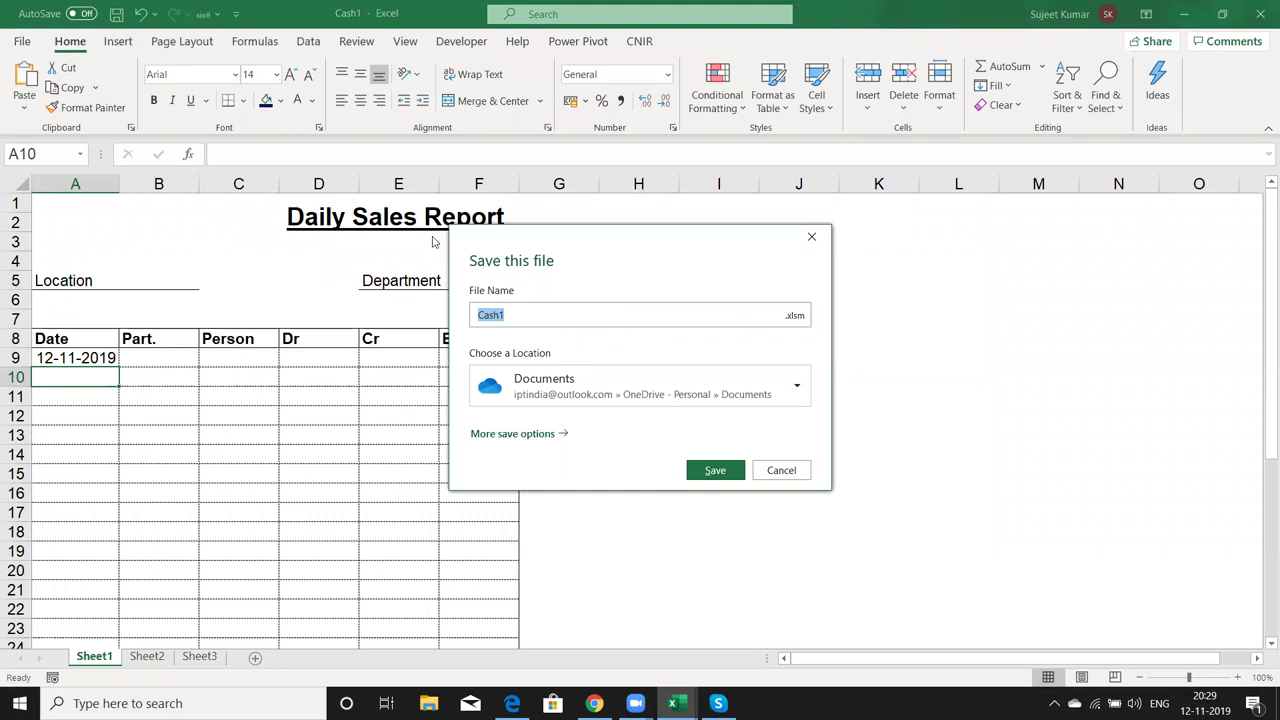
click(813, 235)
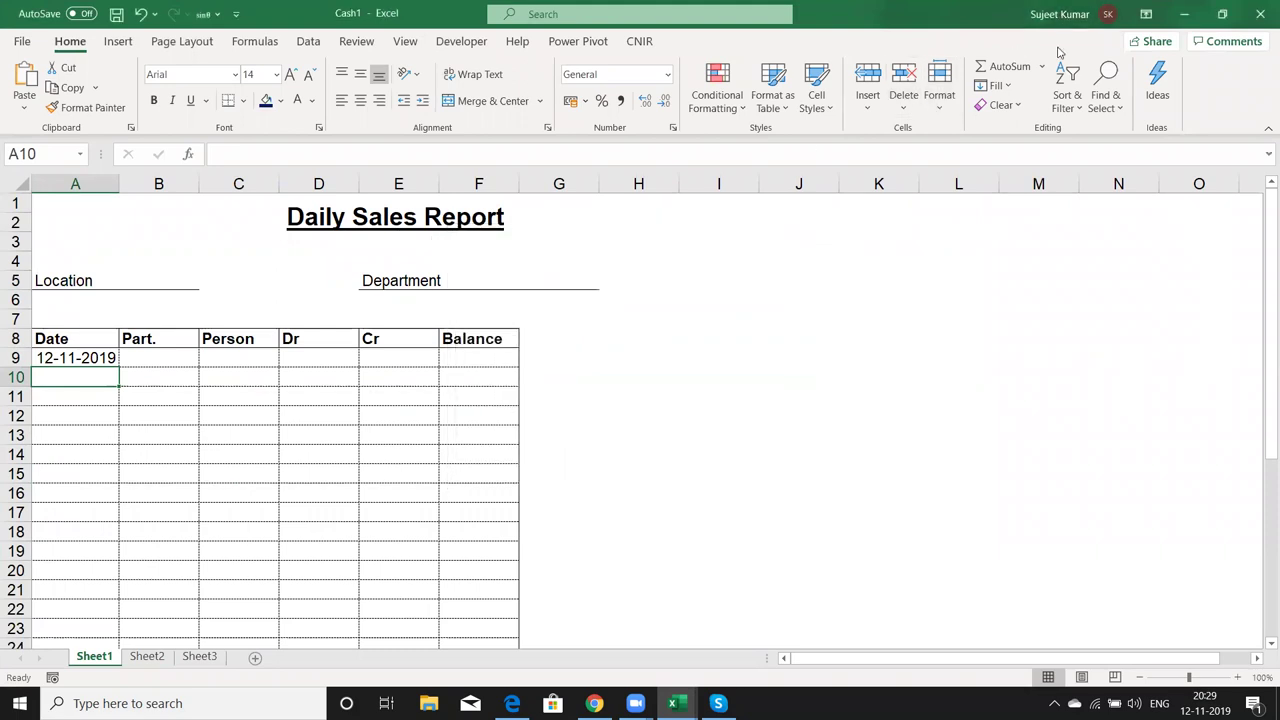
click(1256, 19)
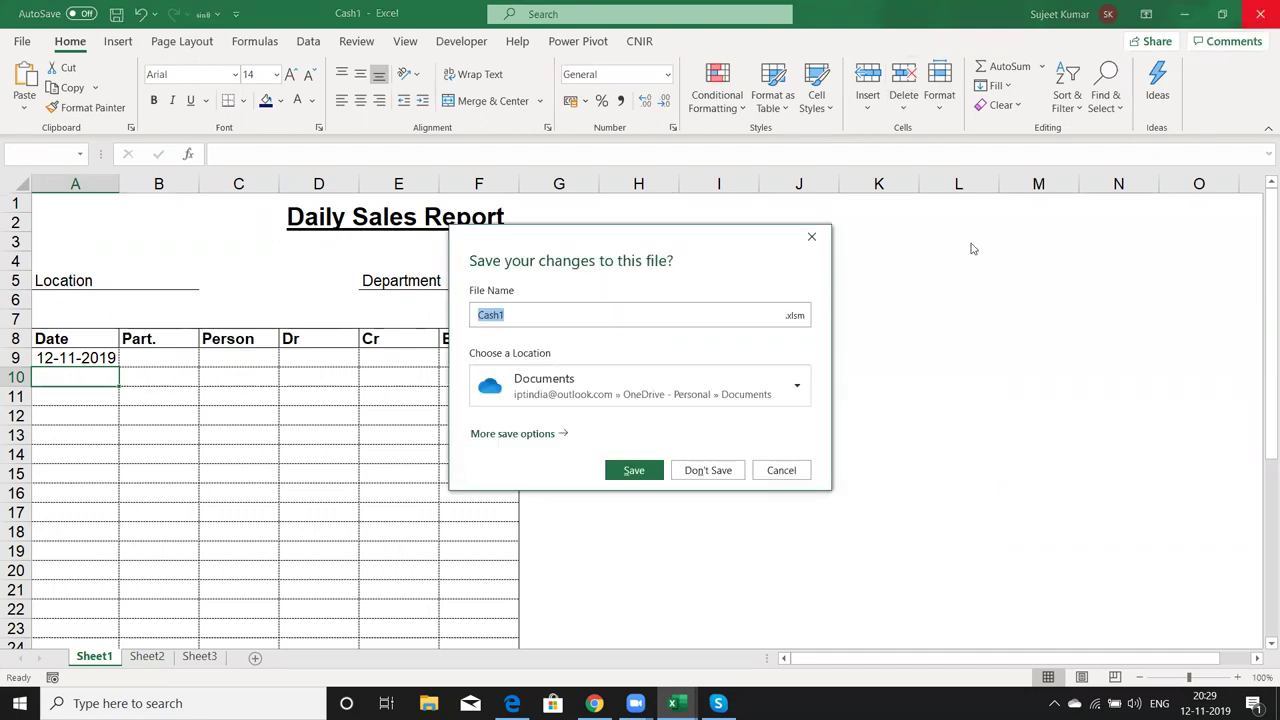
click(719, 472)
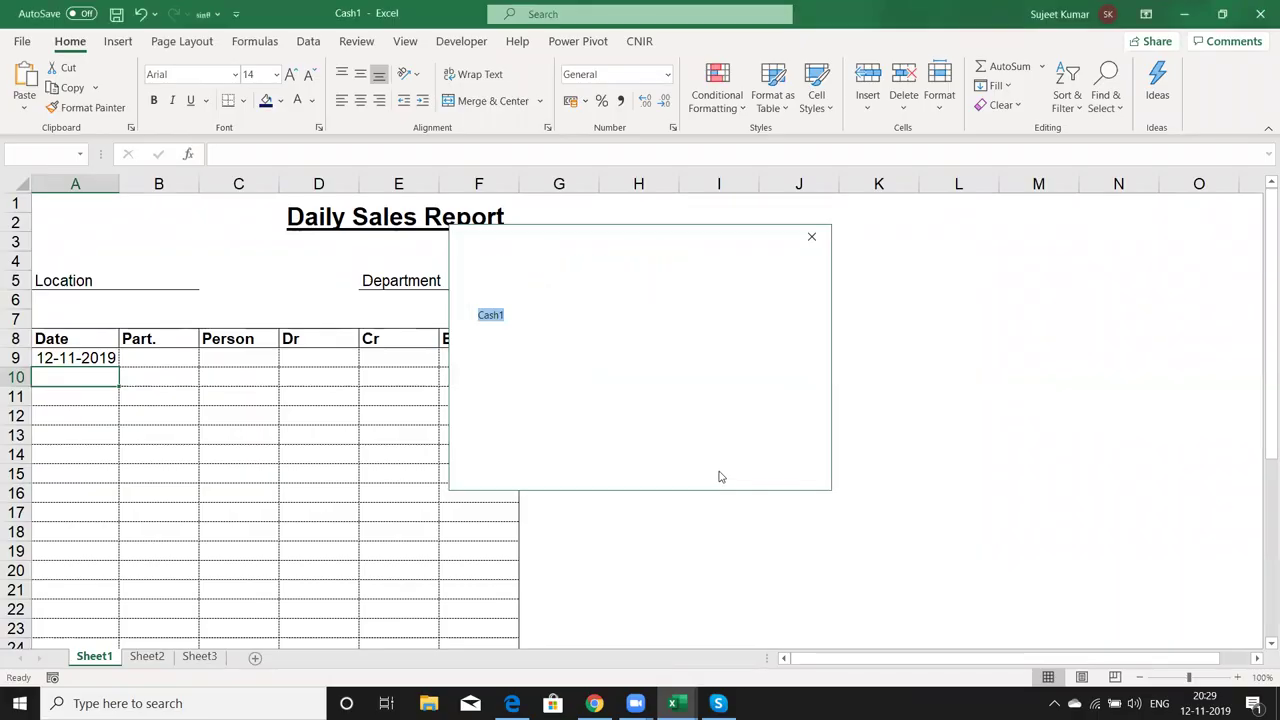
- Refresh the desktop twice
right_click(675, 181)
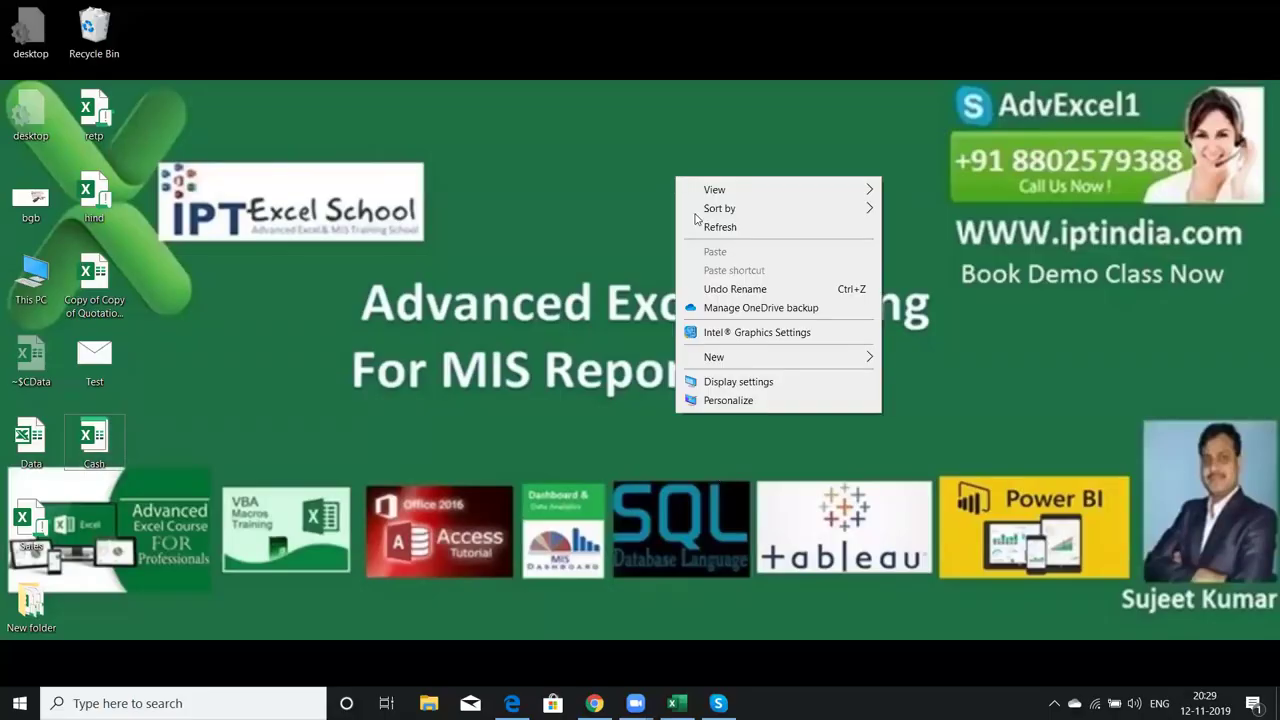
click(715, 230)
right_click(628, 136)
click(672, 179)
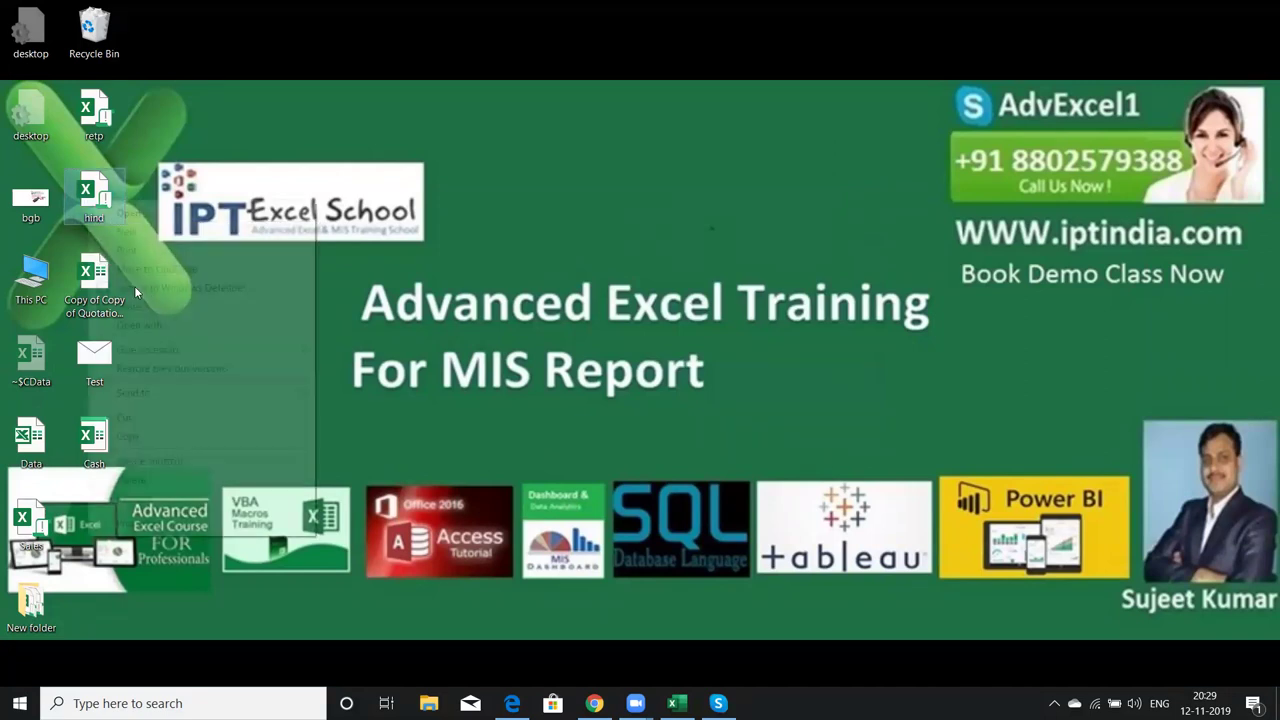
- Show the context menu of the hind workbook icon on the desktop
right_click(88, 200)
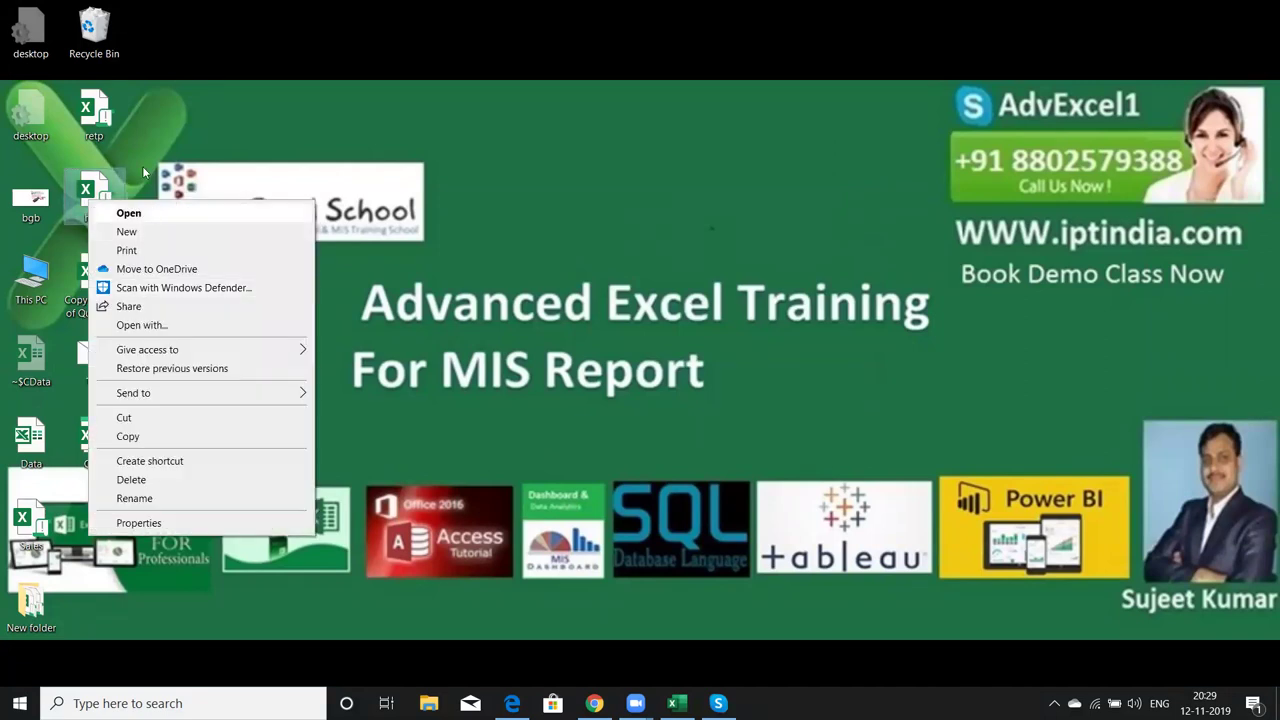
click(128, 213)
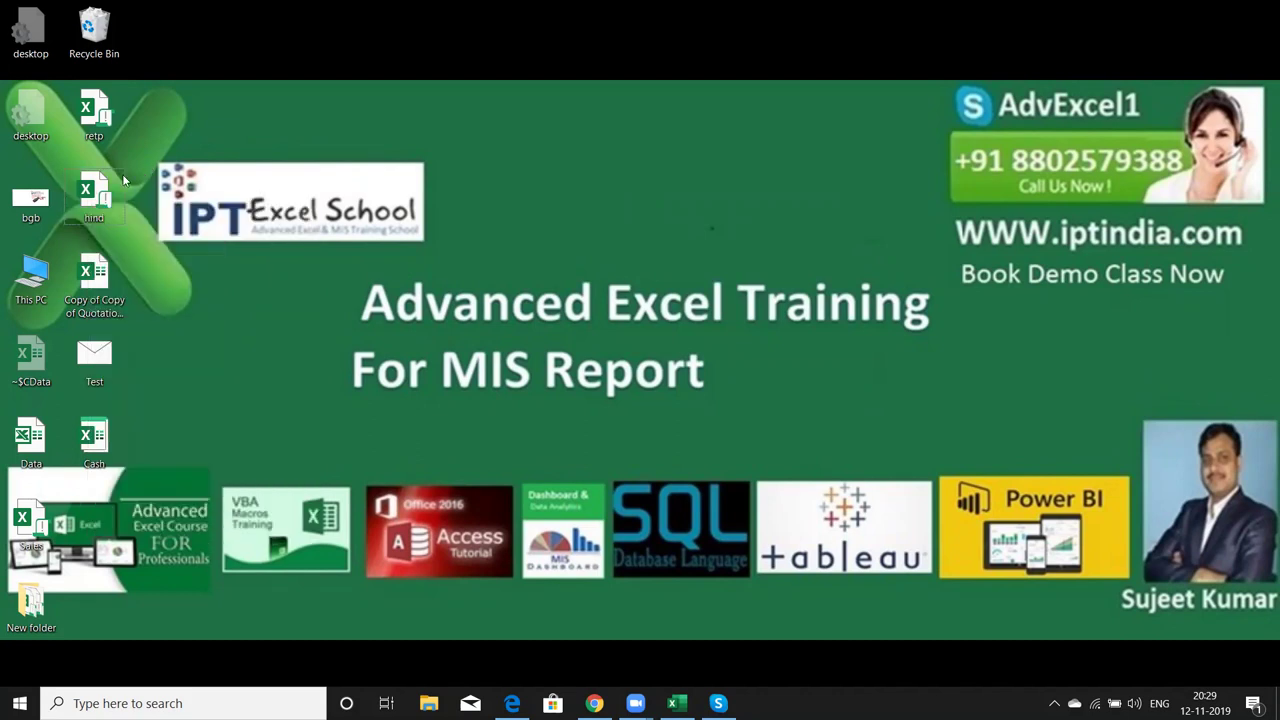
right_click(97, 189)
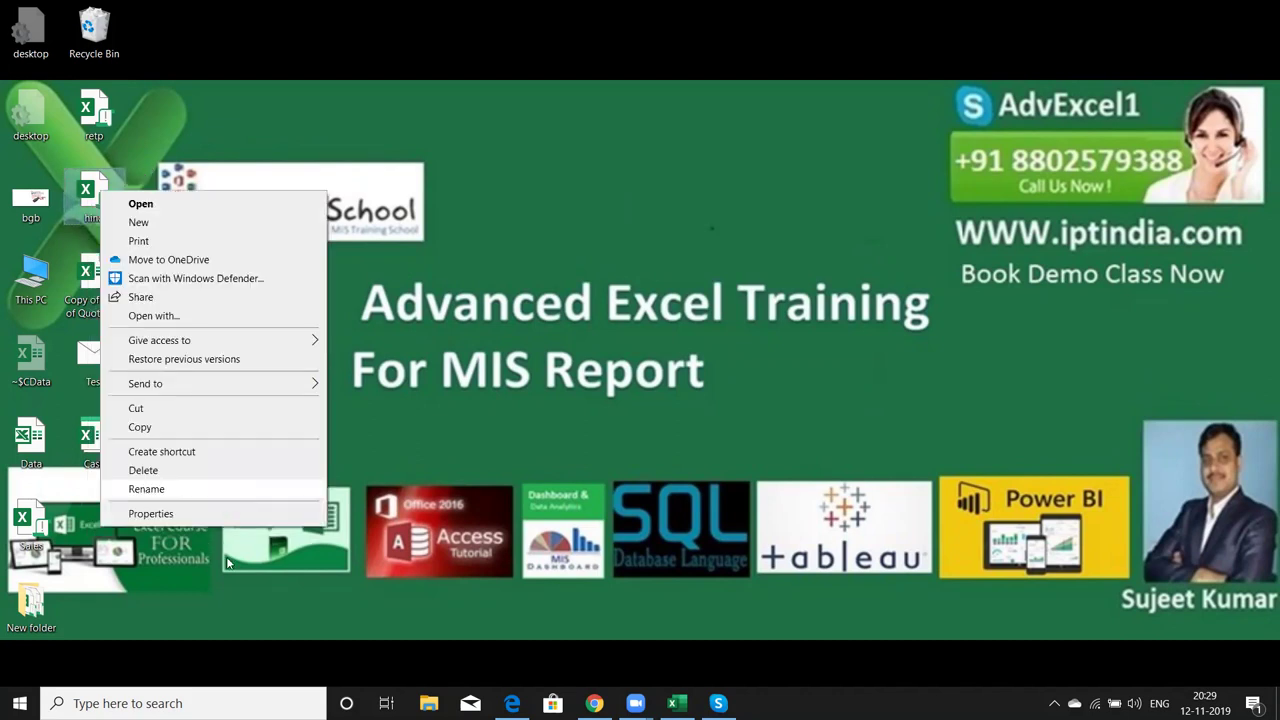
- In hind's Properties Details, set Title 'Name Engl to Hindi Convert' and Subject 'Google Sheet Example', then apply
click(213, 511)
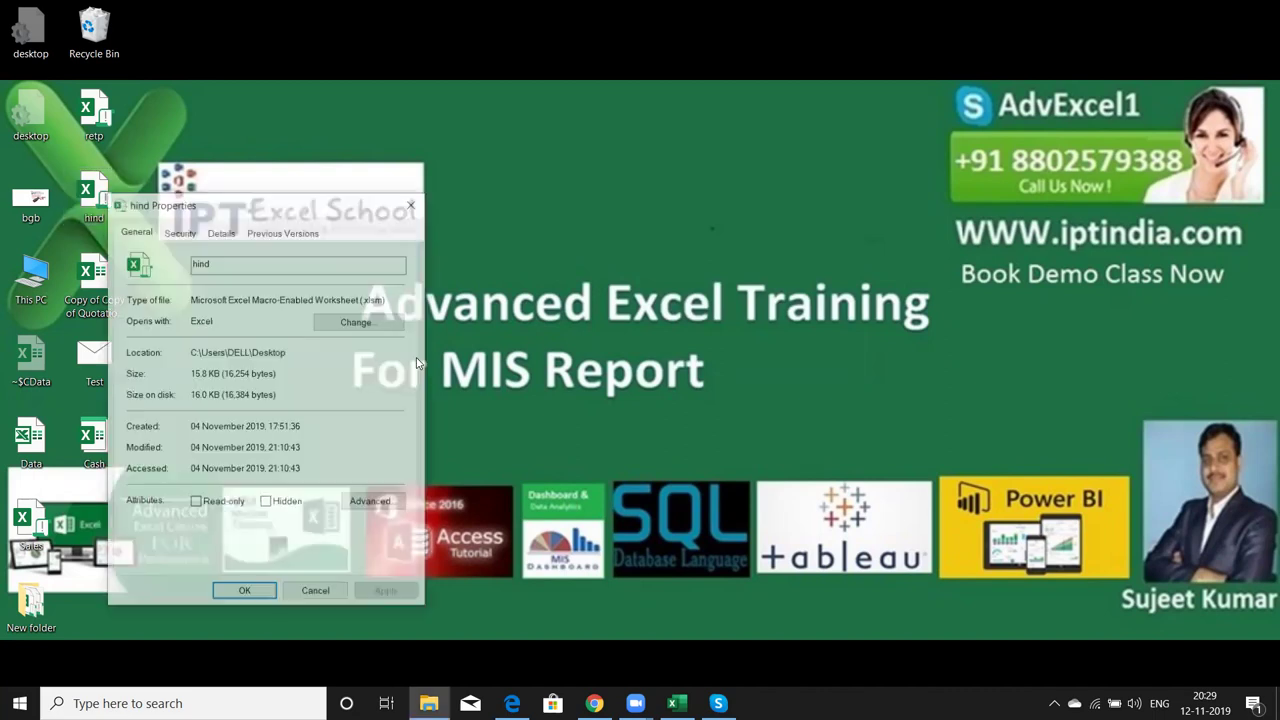
click(220, 231)
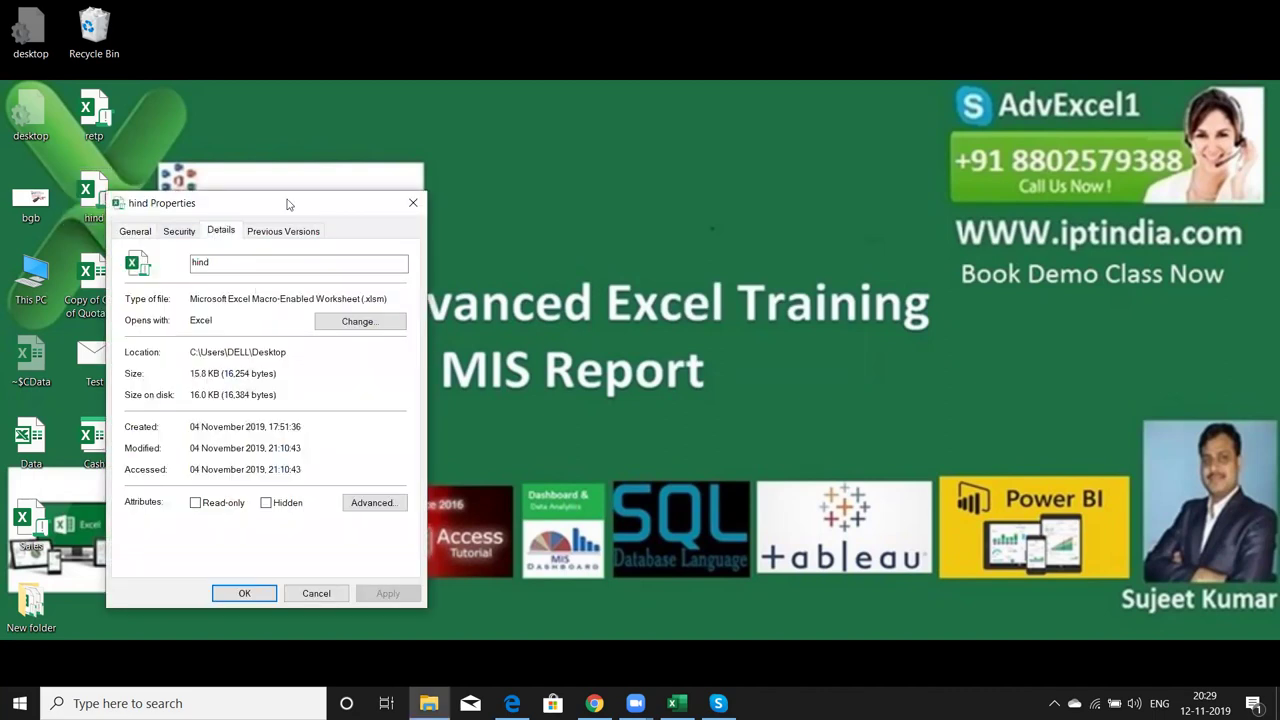
drag(322, 202, 482, 201)
click(439, 291)
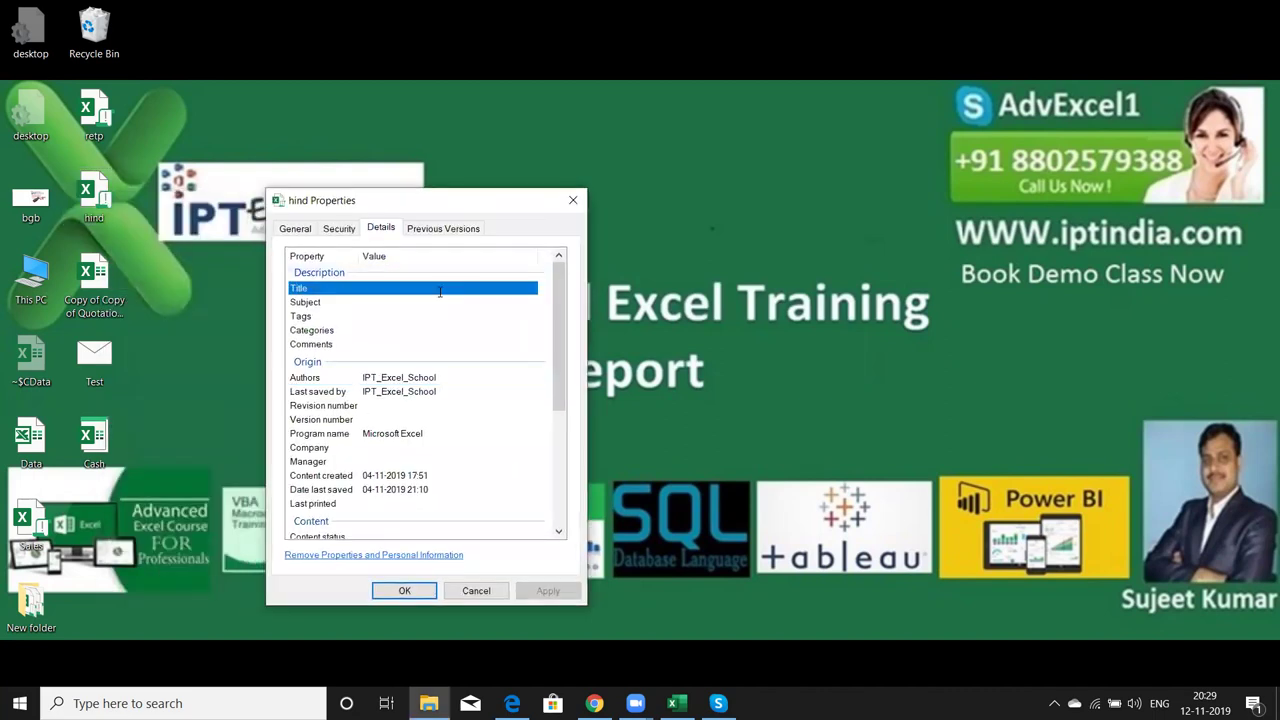
text(NAme)
key(BackSpace)
key(BackSpace)
key(BackSpace)
key(BackSpace)
text(Name Engl to Hindi)
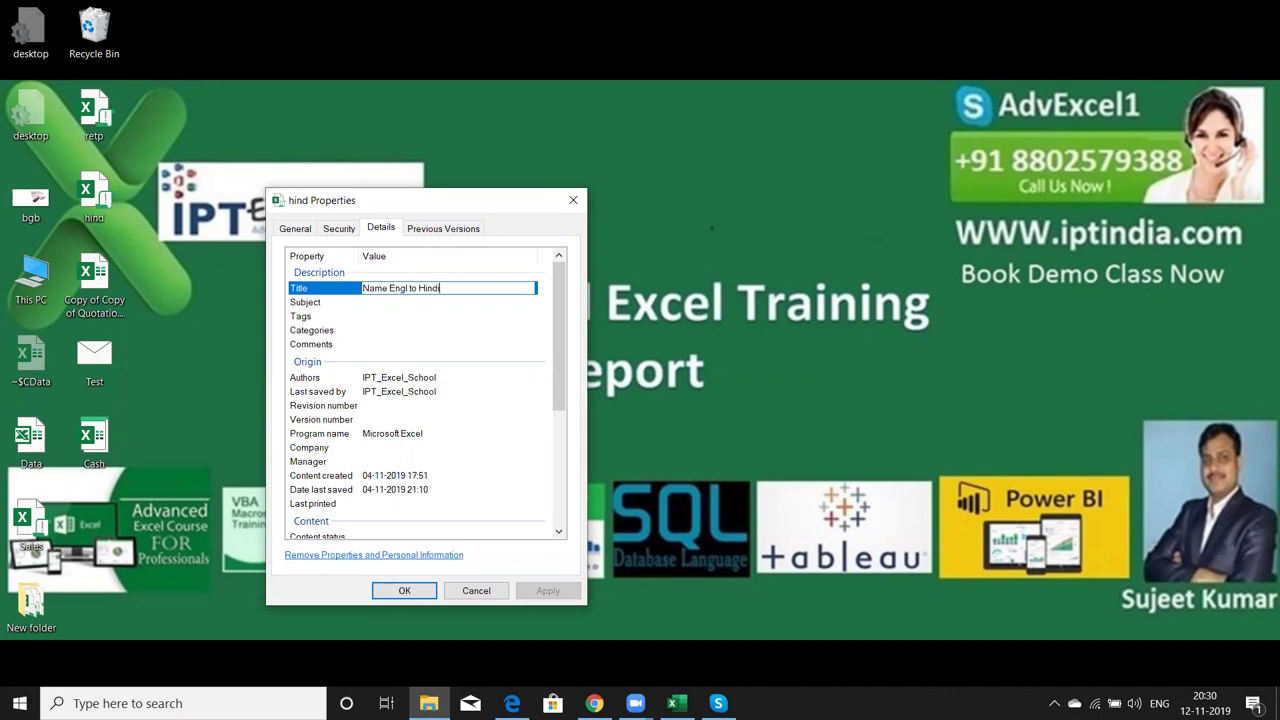
text( Convert)
click(389, 302)
text(Google Sheet Example)
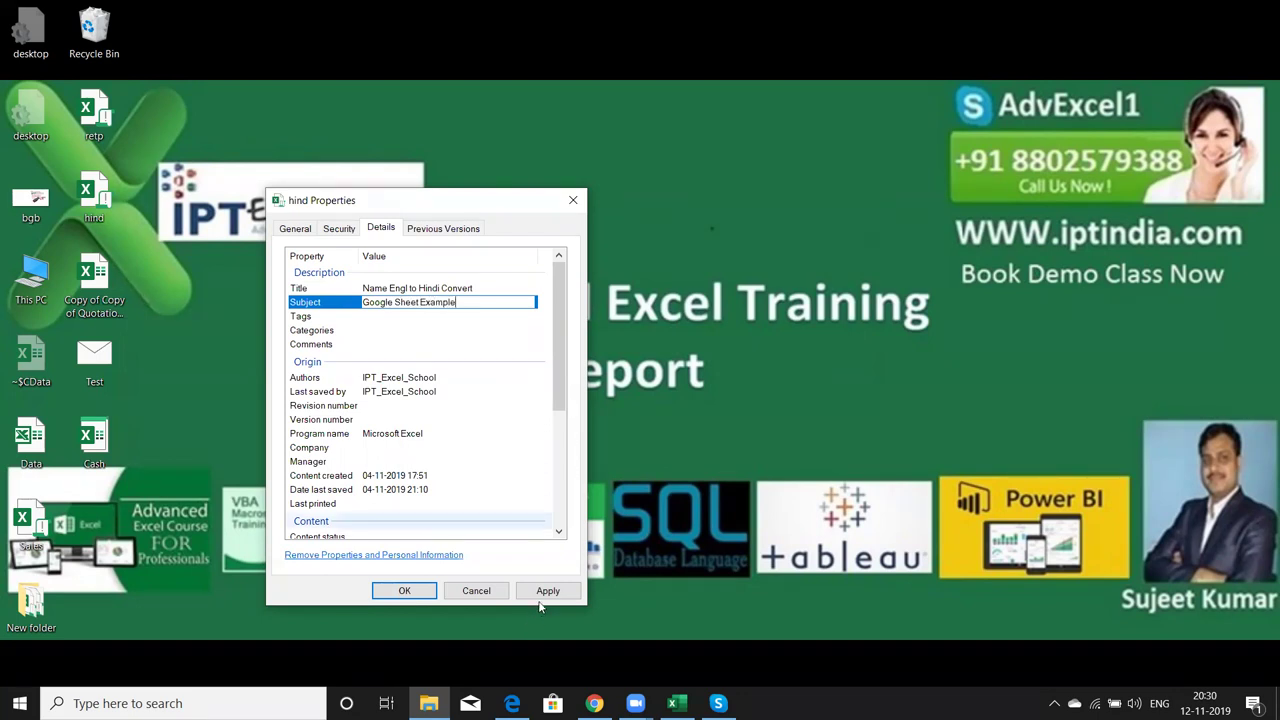
click(548, 591)
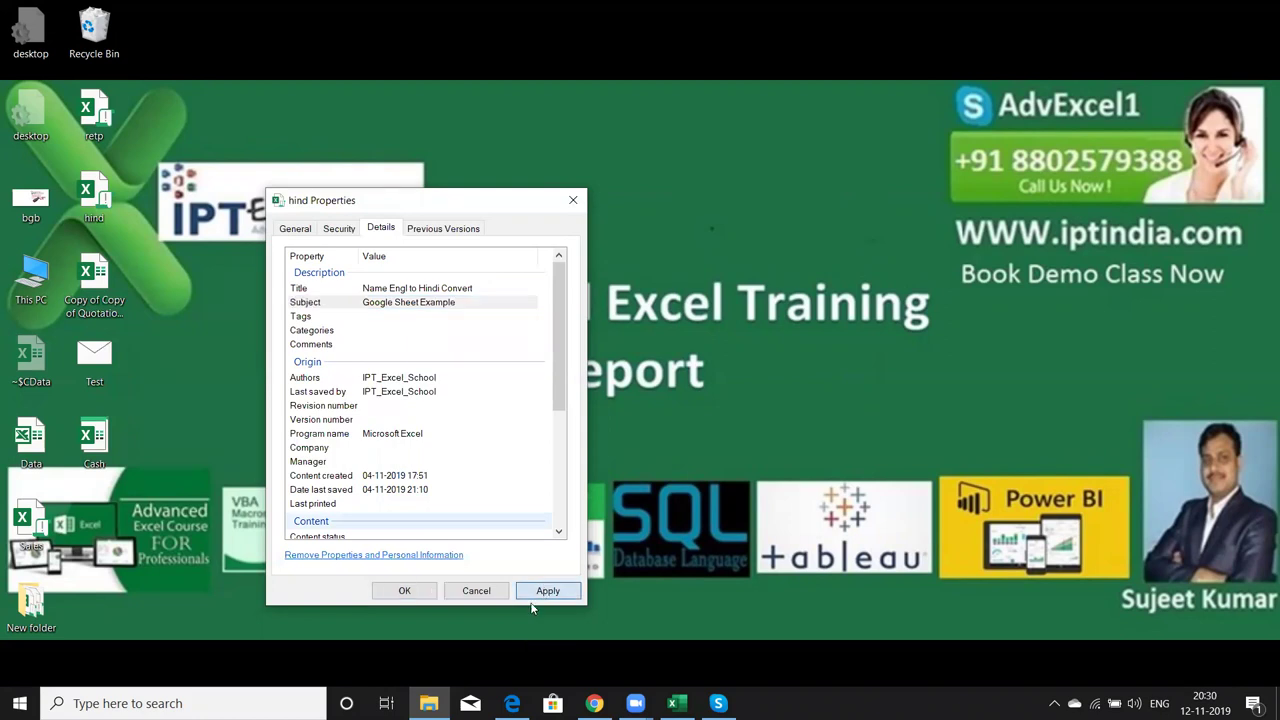
click(413, 594)
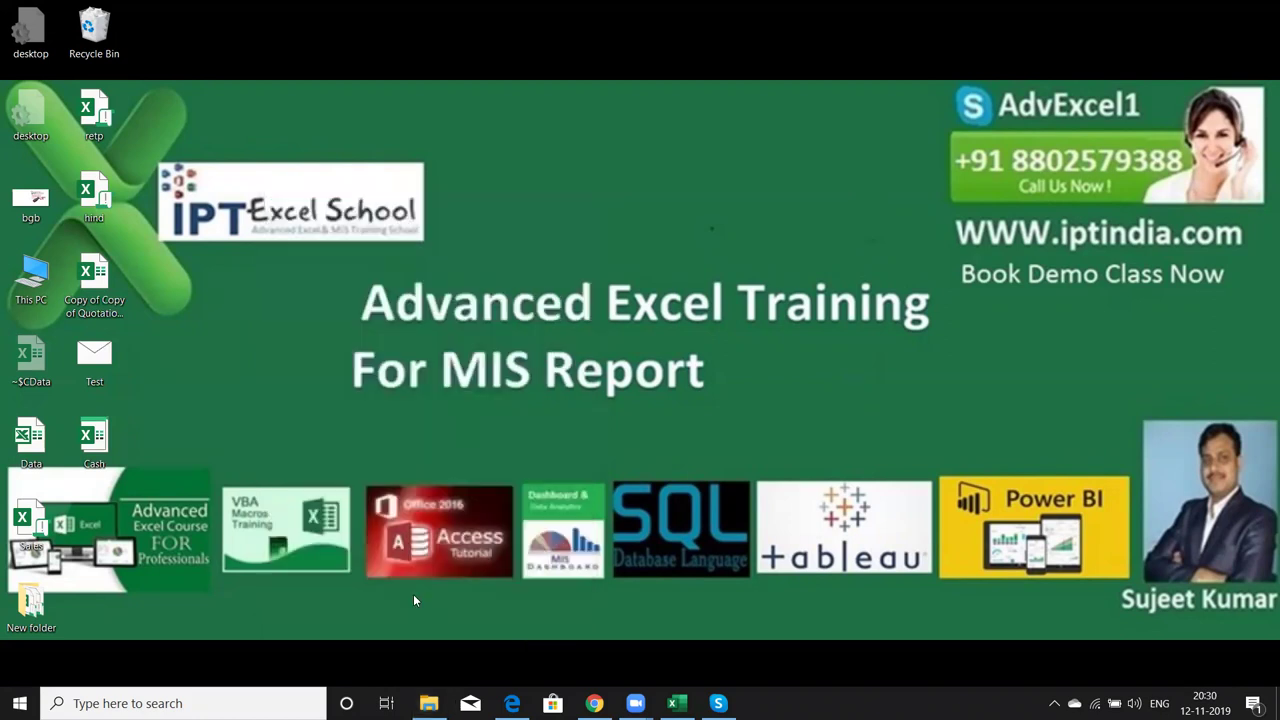
- Refresh the desktop twice, then launch File Explorer from the taskbar
right_click(391, 160)
click(433, 212)
right_click(426, 358)
click(434, 410)
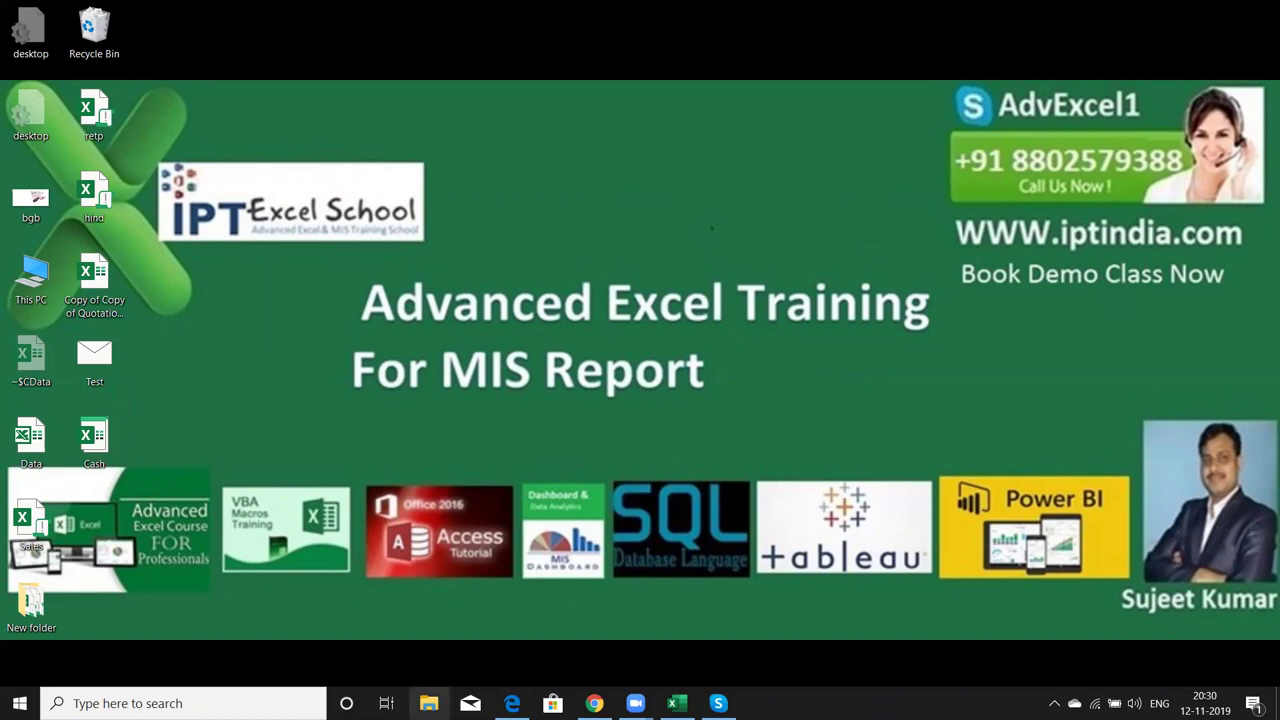
click(428, 703)
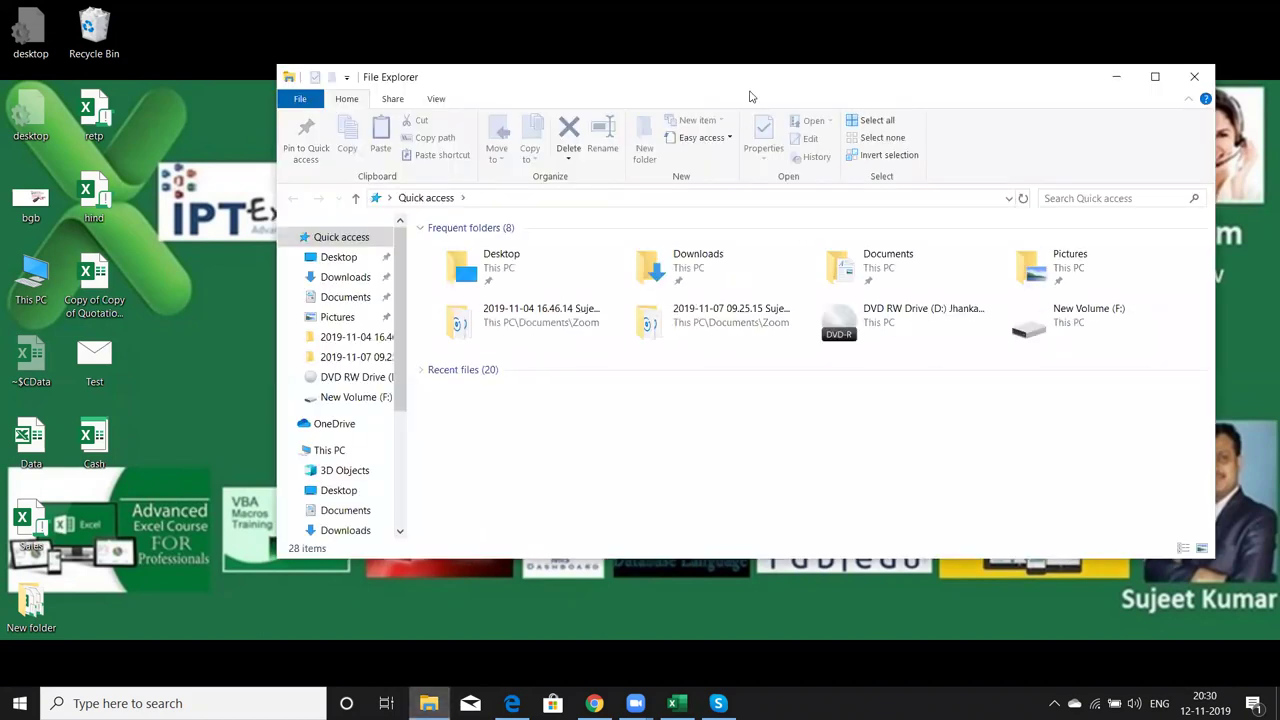
- Open the Desktop folder from Frequent folders, select hind, and maximize the Explorer window
click(480, 268)
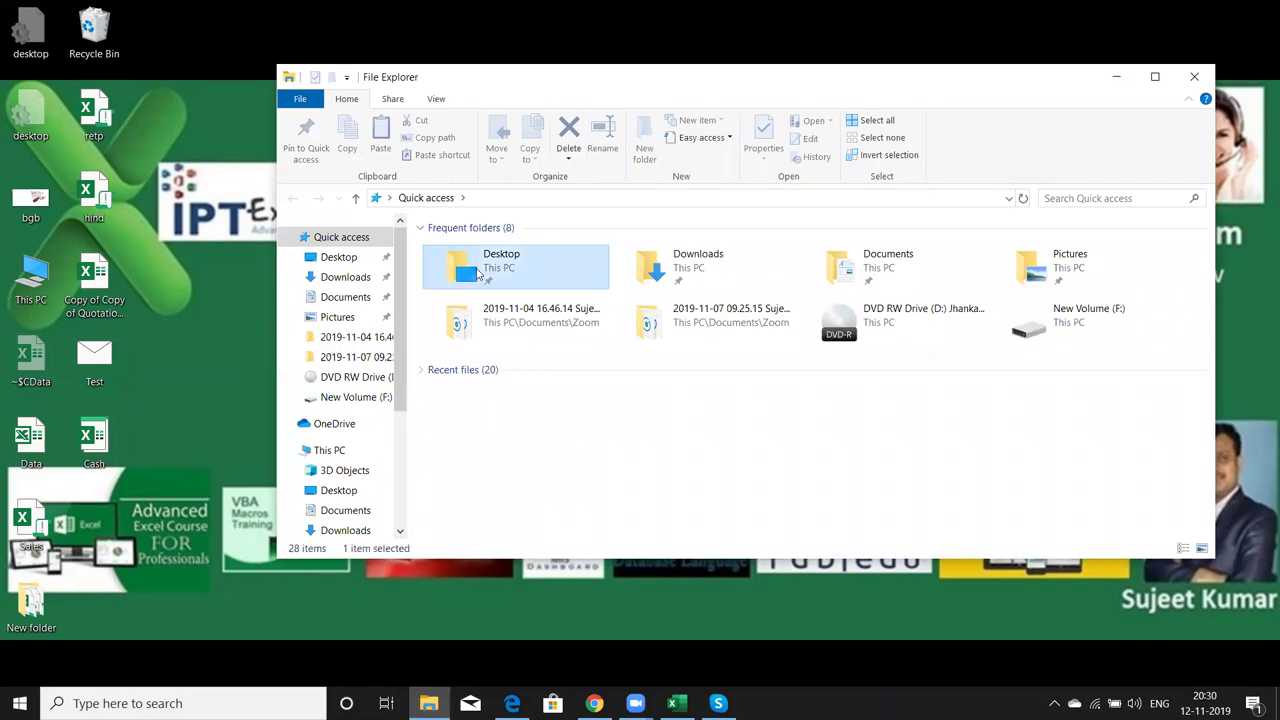
double_click(480, 268)
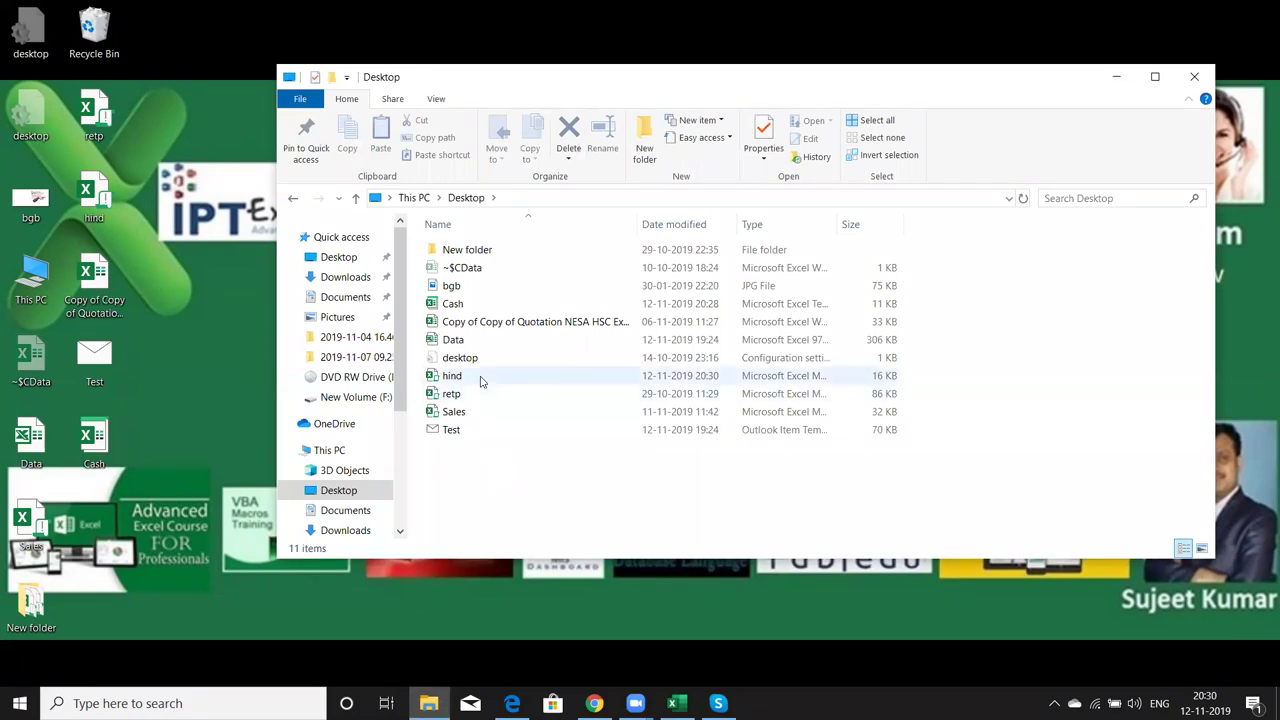
click(449, 381)
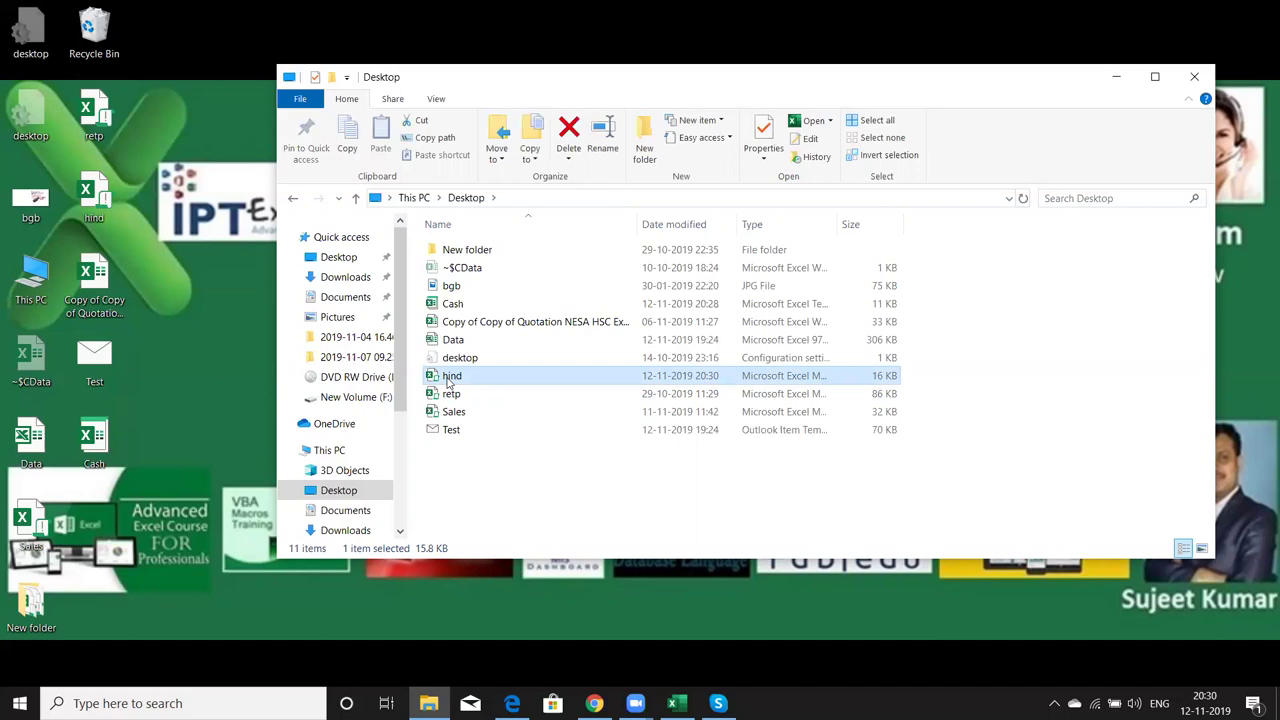
click(1155, 76)
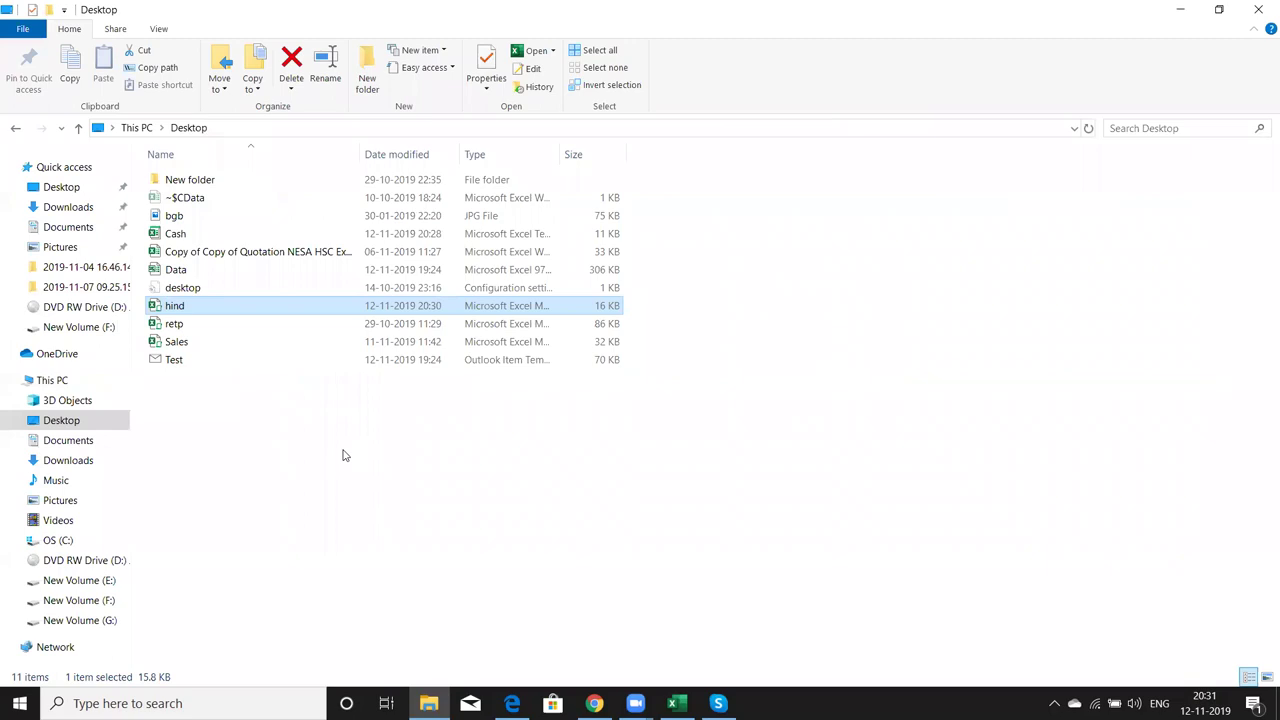
- View the Desktop folder's Properties, then open the hind workbook's Properties dialog
click(342, 455)
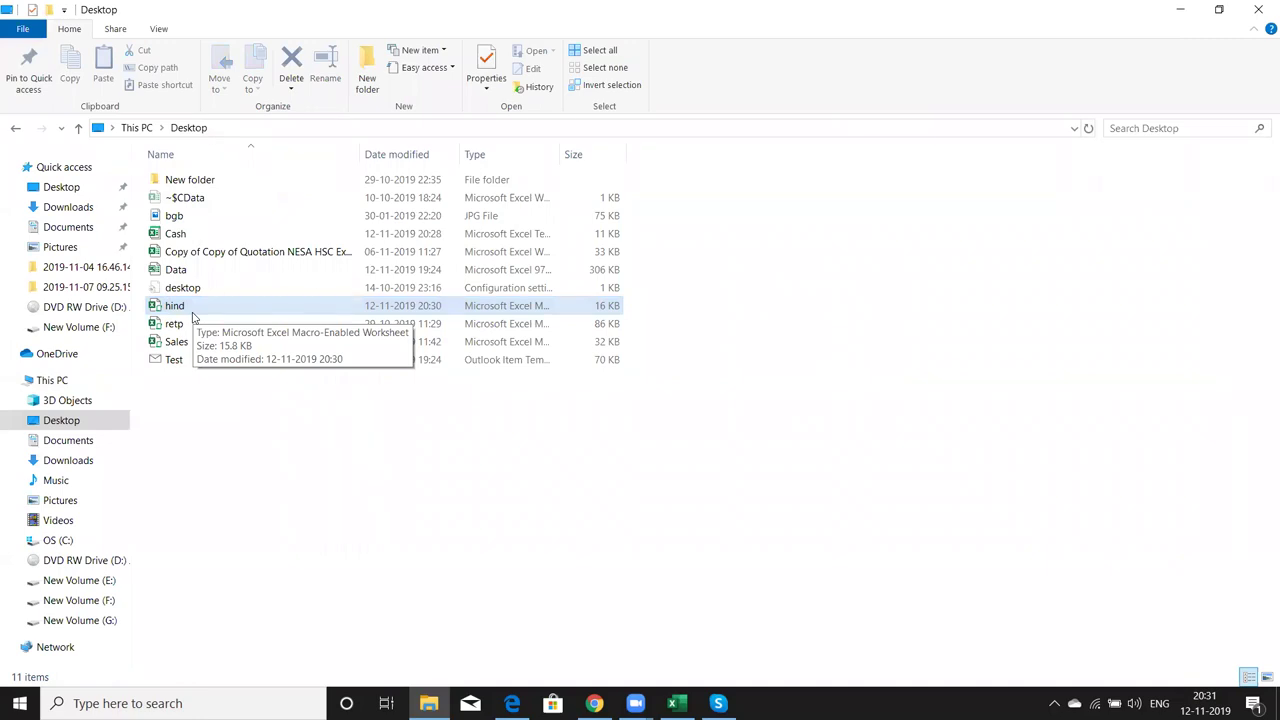
right_click(194, 316)
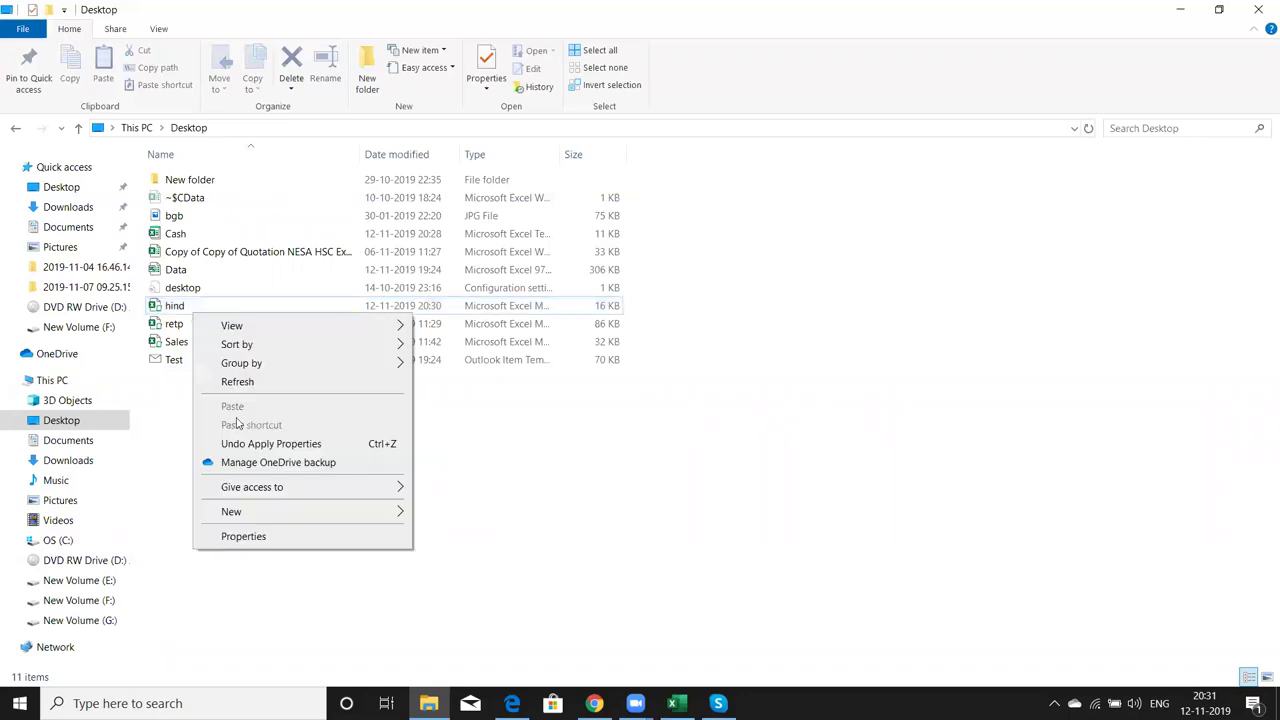
click(243, 537)
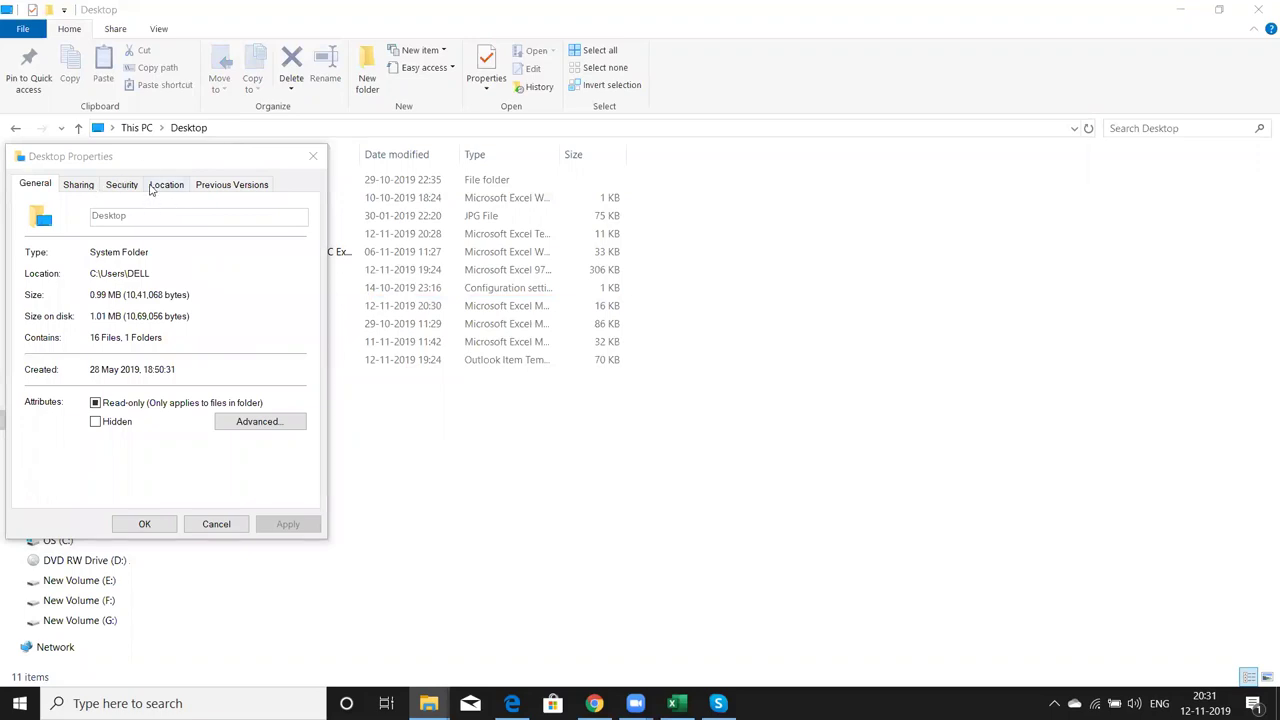
click(313, 160)
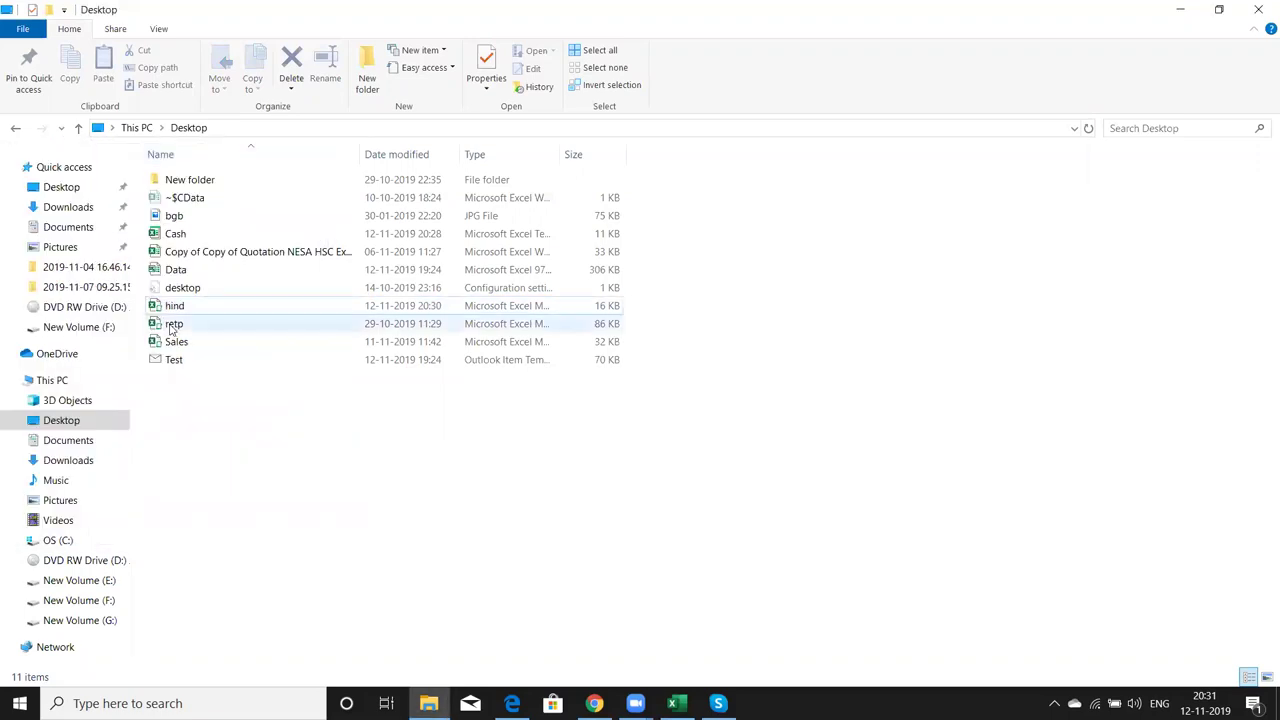
right_click(172, 309)
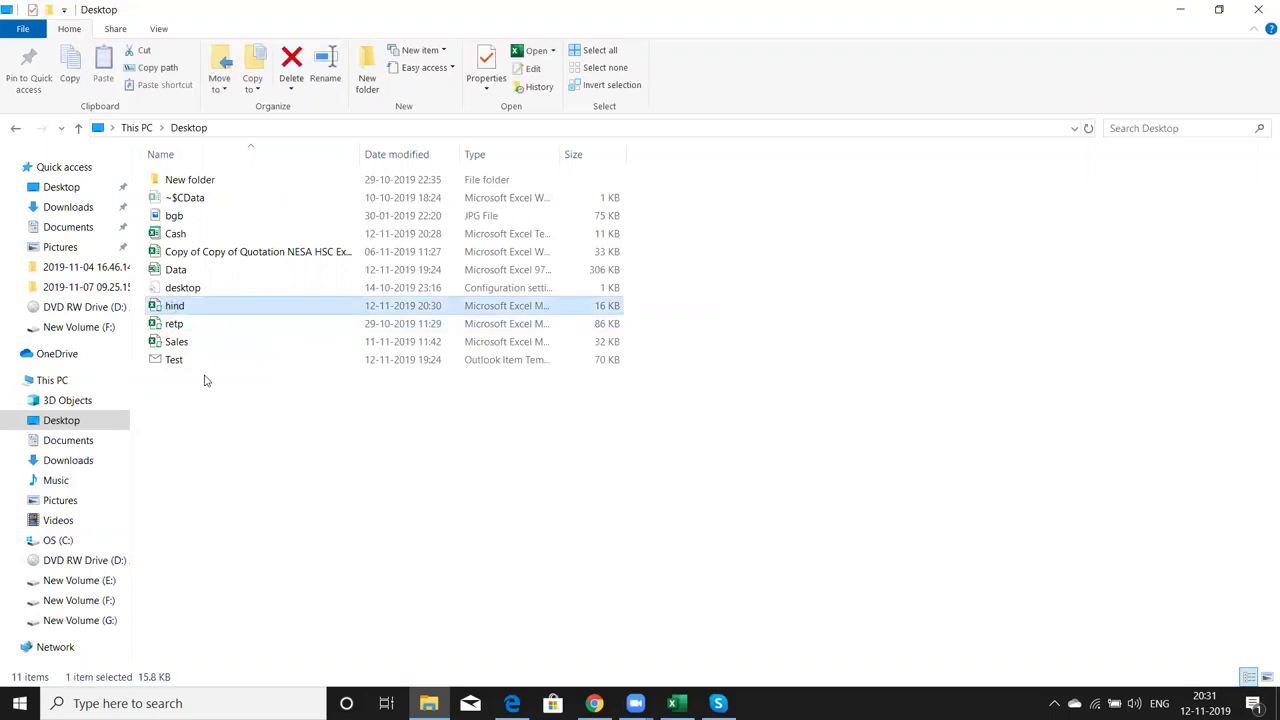
click(259, 634)
- On the hind workbook's Details tab, re-enter the Subject as 'Google Sheet Example'
click(298, 306)
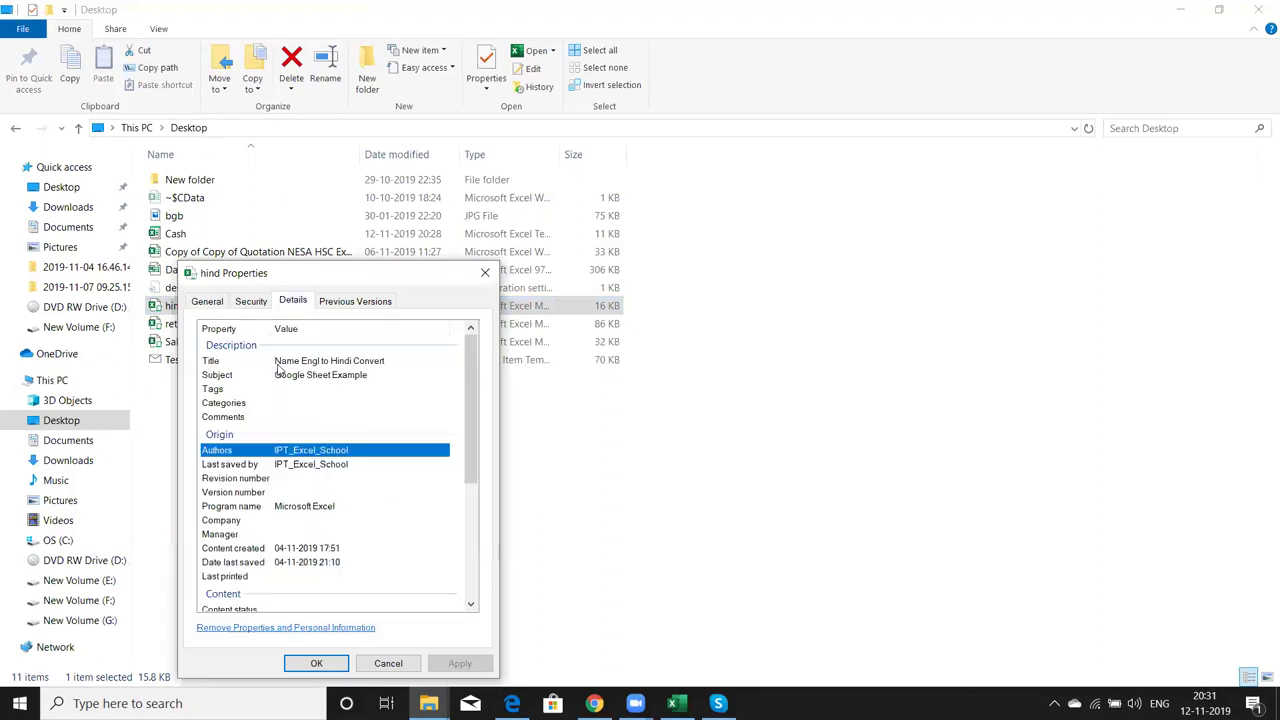
click(265, 362)
click(268, 376)
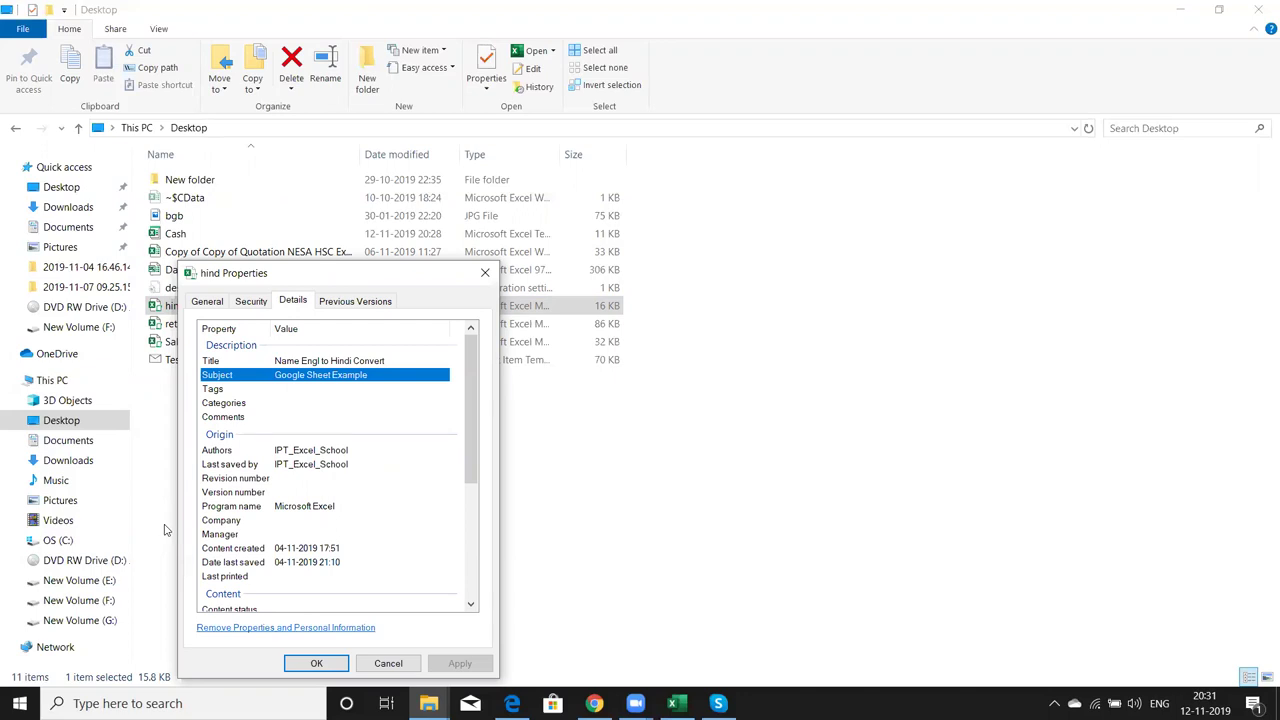
click(309, 373)
text(Google Sheet Example)
key(Return)
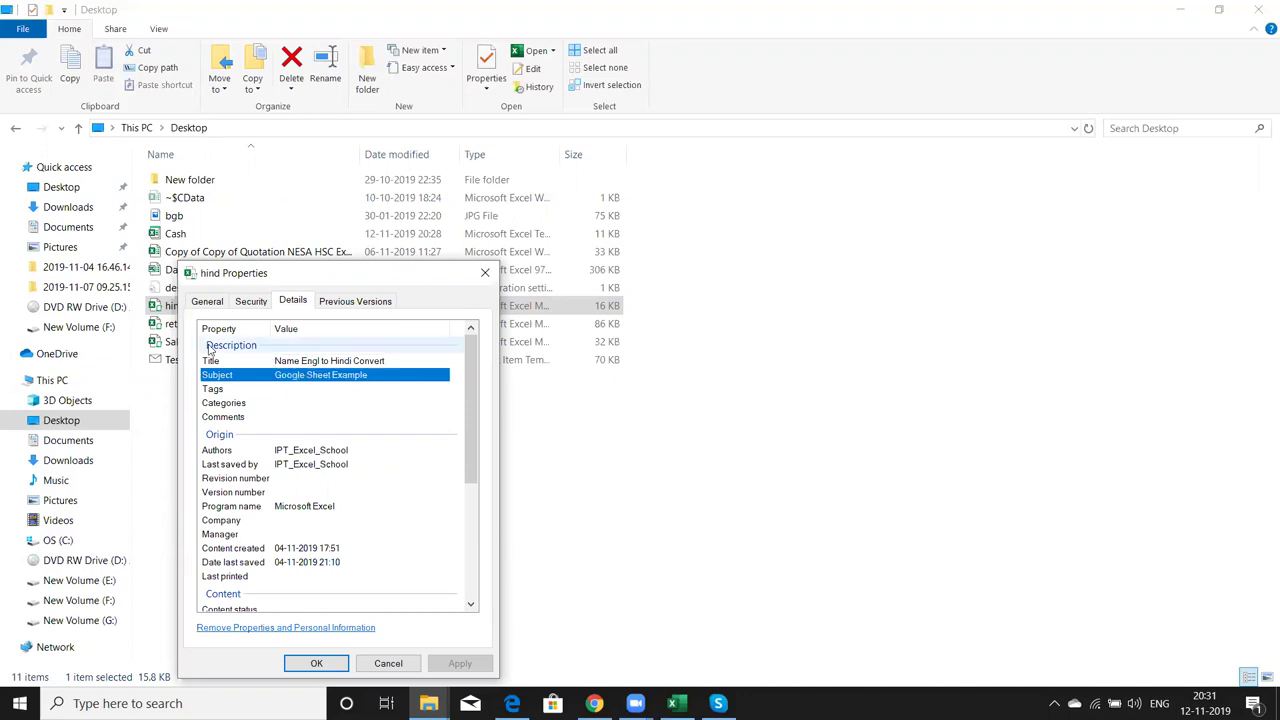
drag(253, 277, 396, 264)
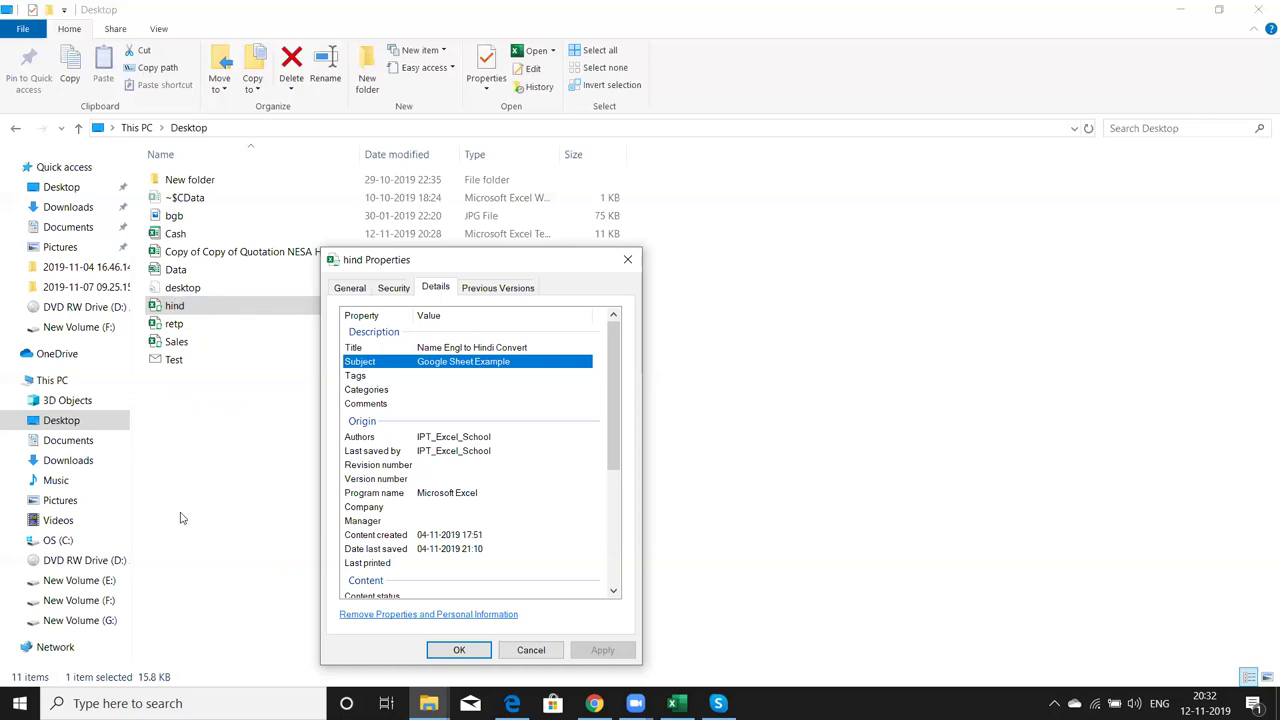
- Set the hind workbook's Tags to 'Formula; Online; Web;' and apply the properties
click(420, 375)
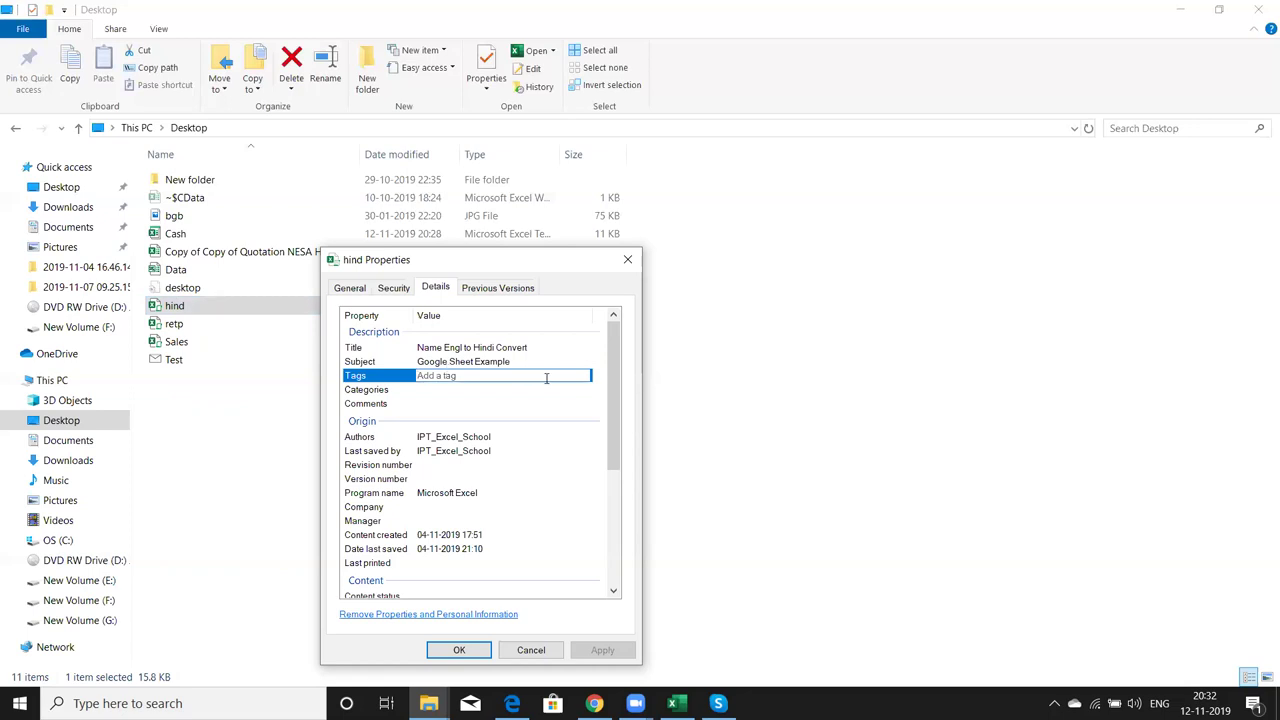
text(Formu;)
key(BackSpace)
text(la;)
key(ctrl+a)
key(BackSpace)
text(F)
text(or)
text(mu)
text(las)
text(;)
key(BackSpace)
text(Online; )
text(Web;)
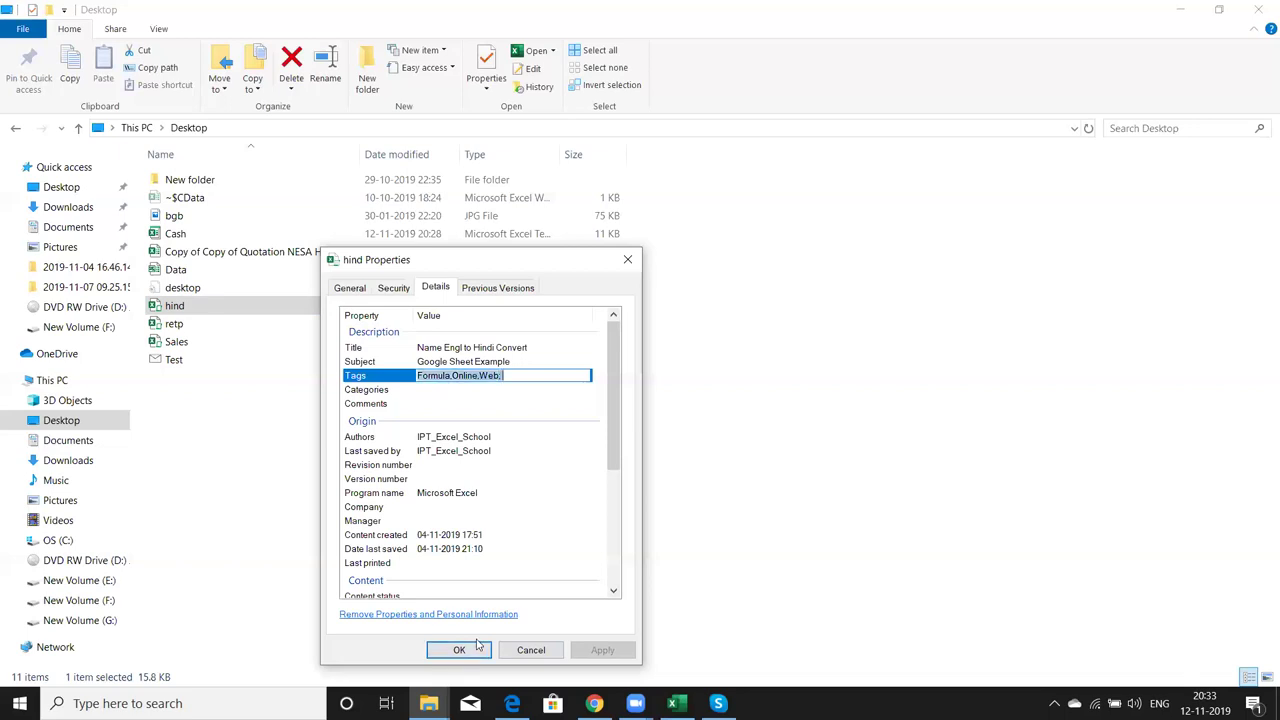
key(Return)
click(605, 650)
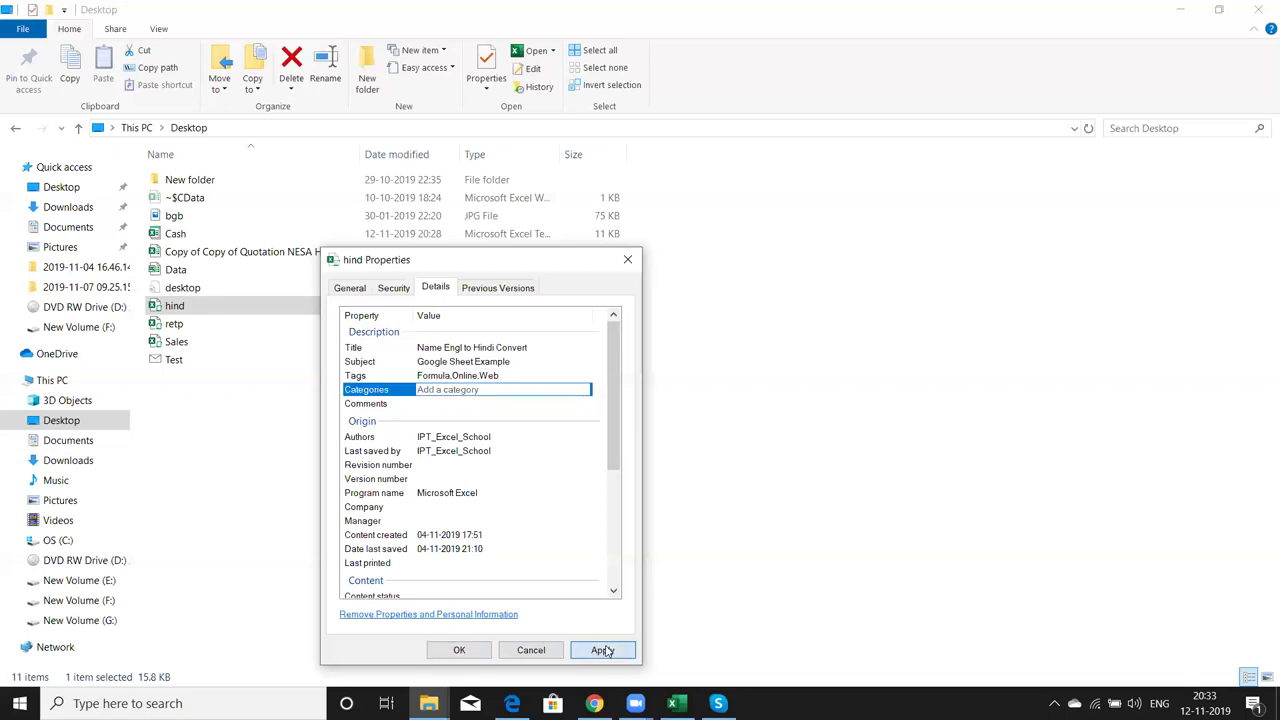
click(468, 651)
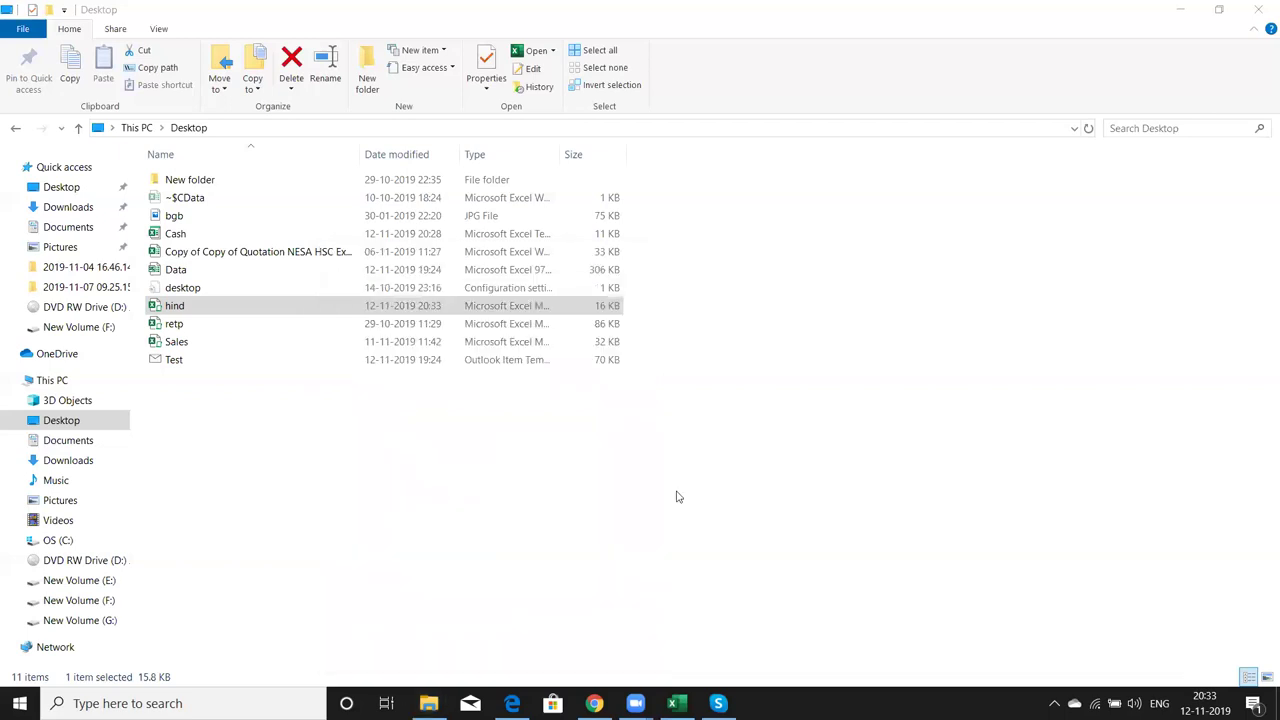
- Search the Desktop for 'web' and select the single hind workbook result
click(1135, 127)
text(web)
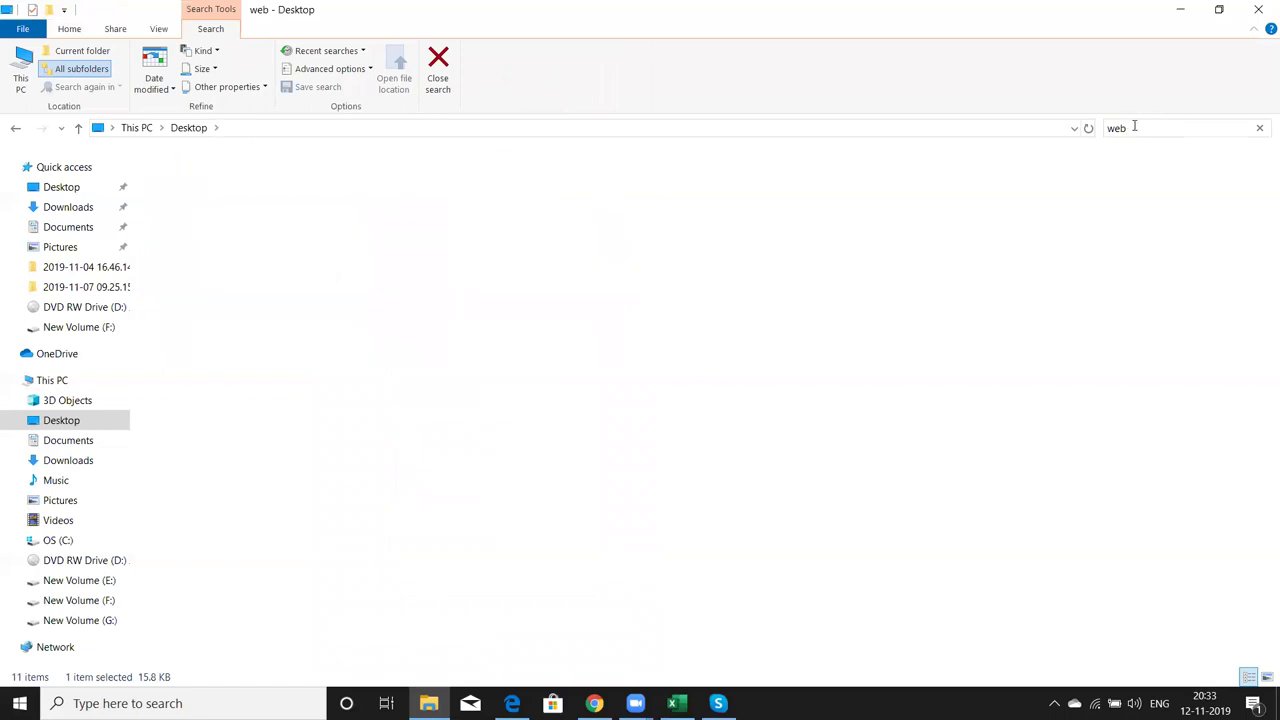
click(403, 185)
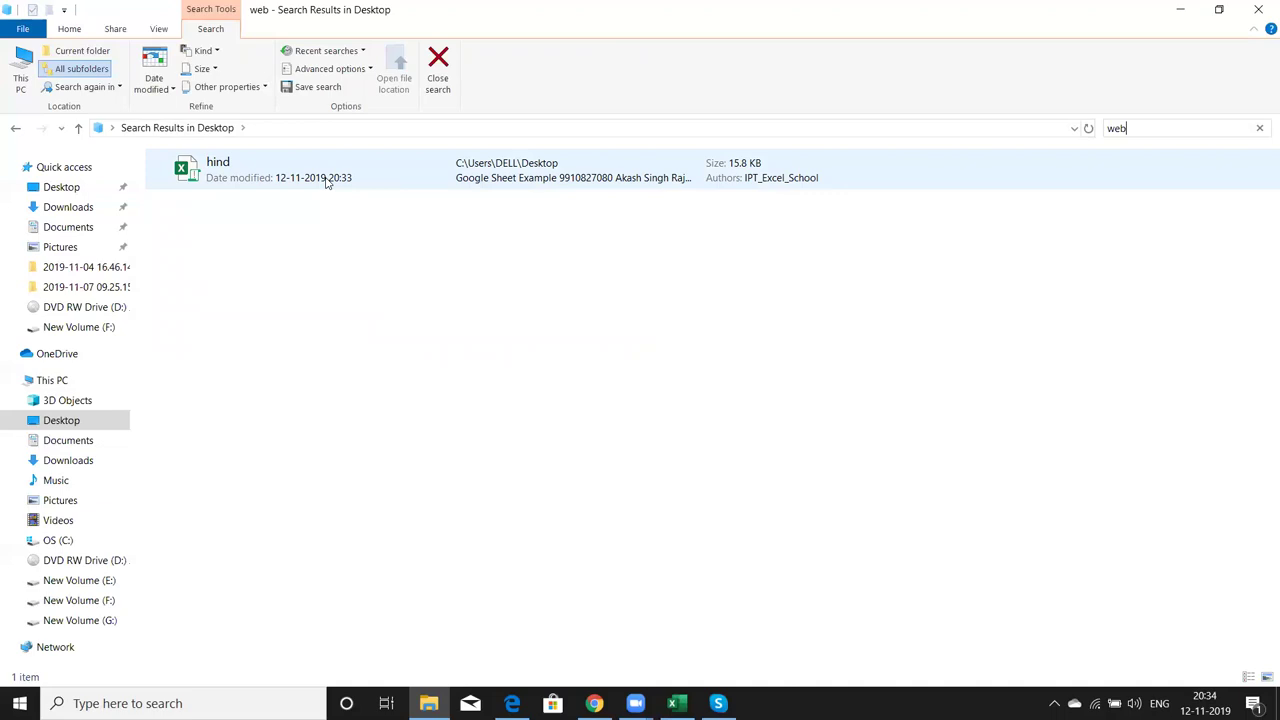
- Close the Explorer search window and refresh the desktop twice
click(1260, 10)
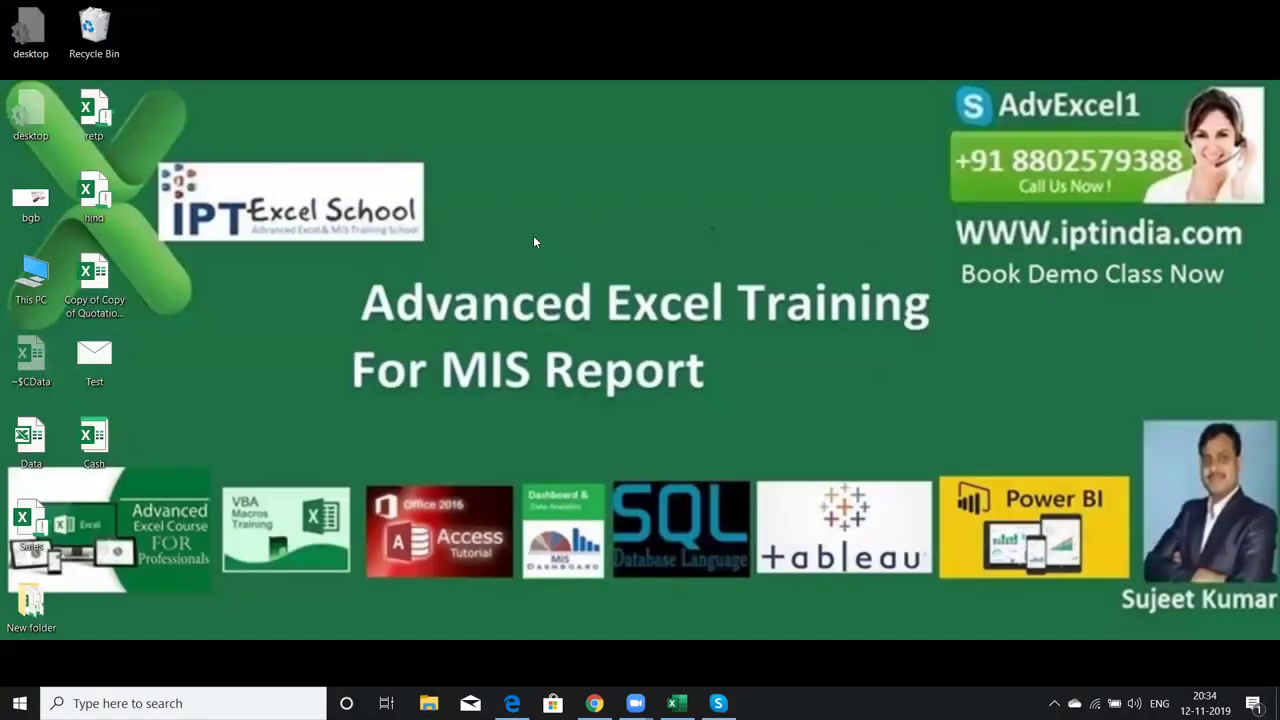
right_click(535, 241)
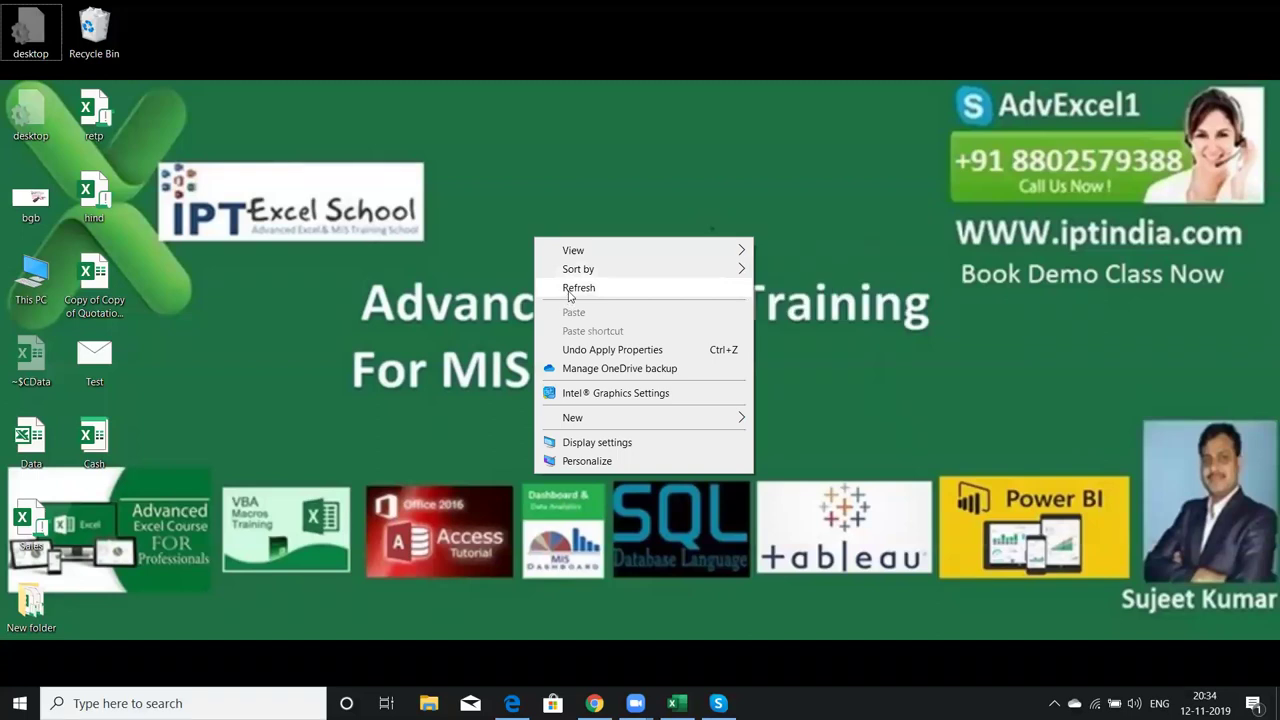
click(569, 290)
right_click(519, 232)
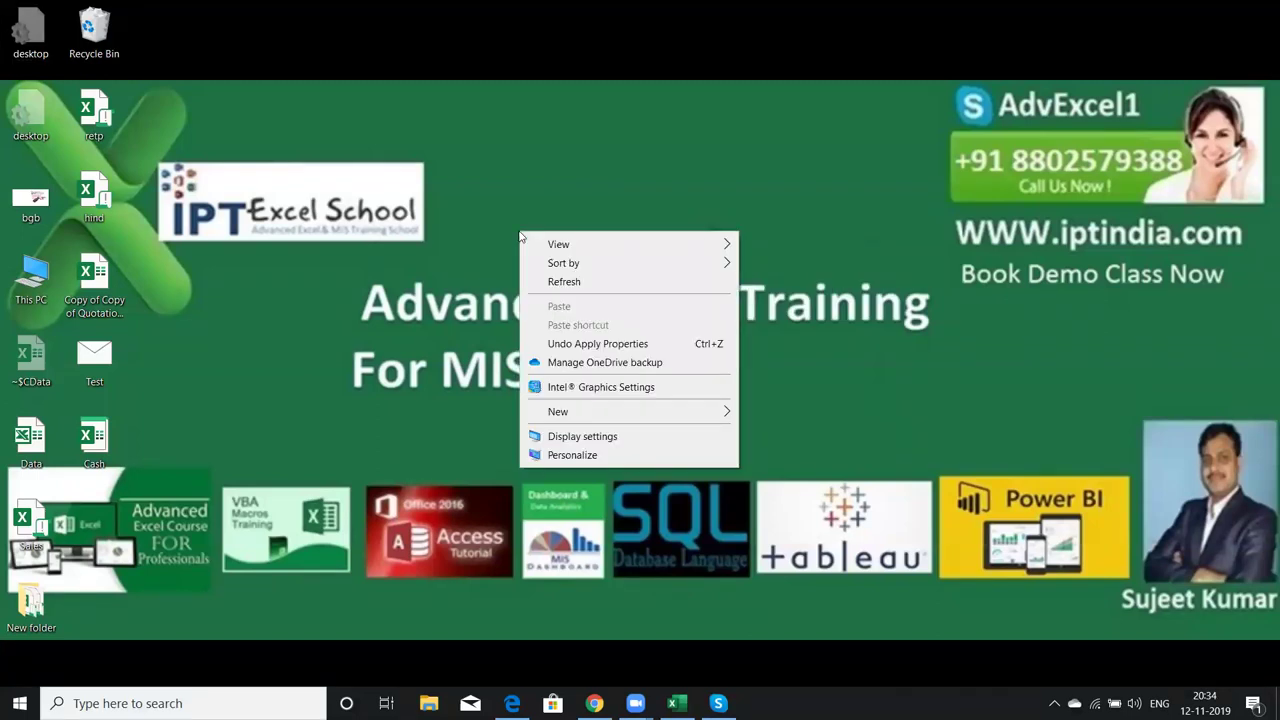
click(549, 281)
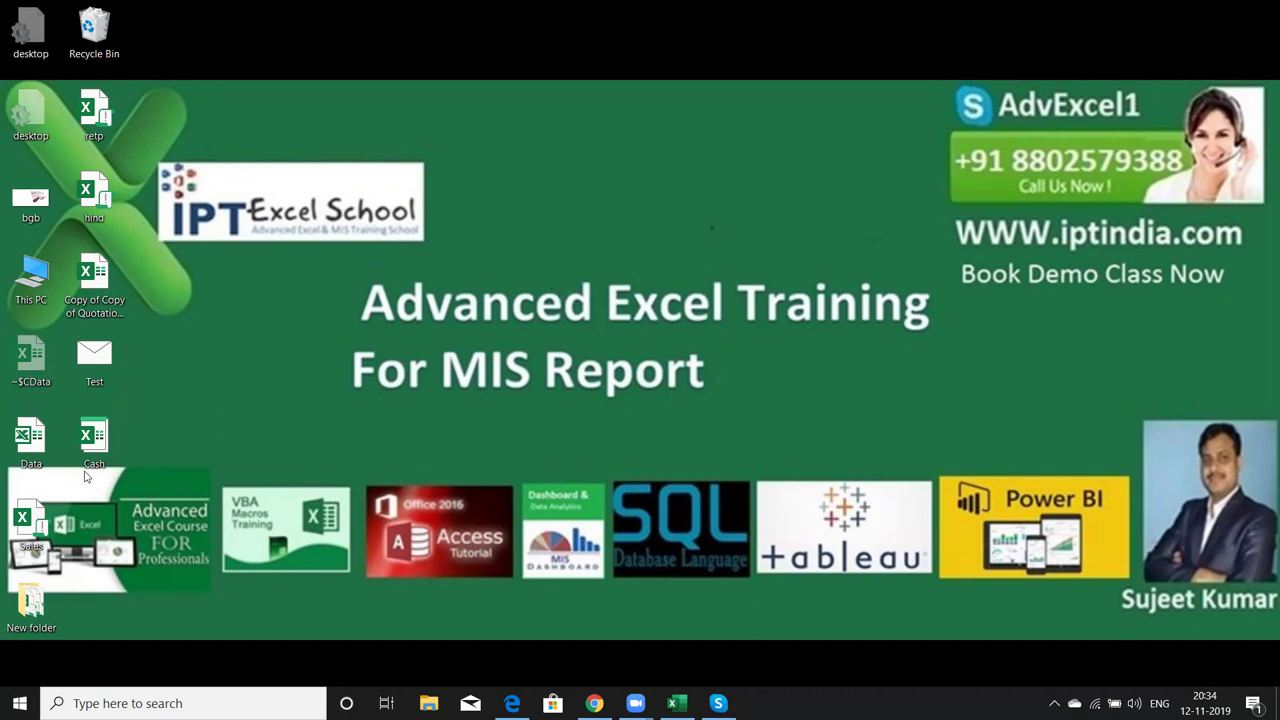
- Tick Read-only in the Data workbook's file Properties and apply it
right_click(40, 452)
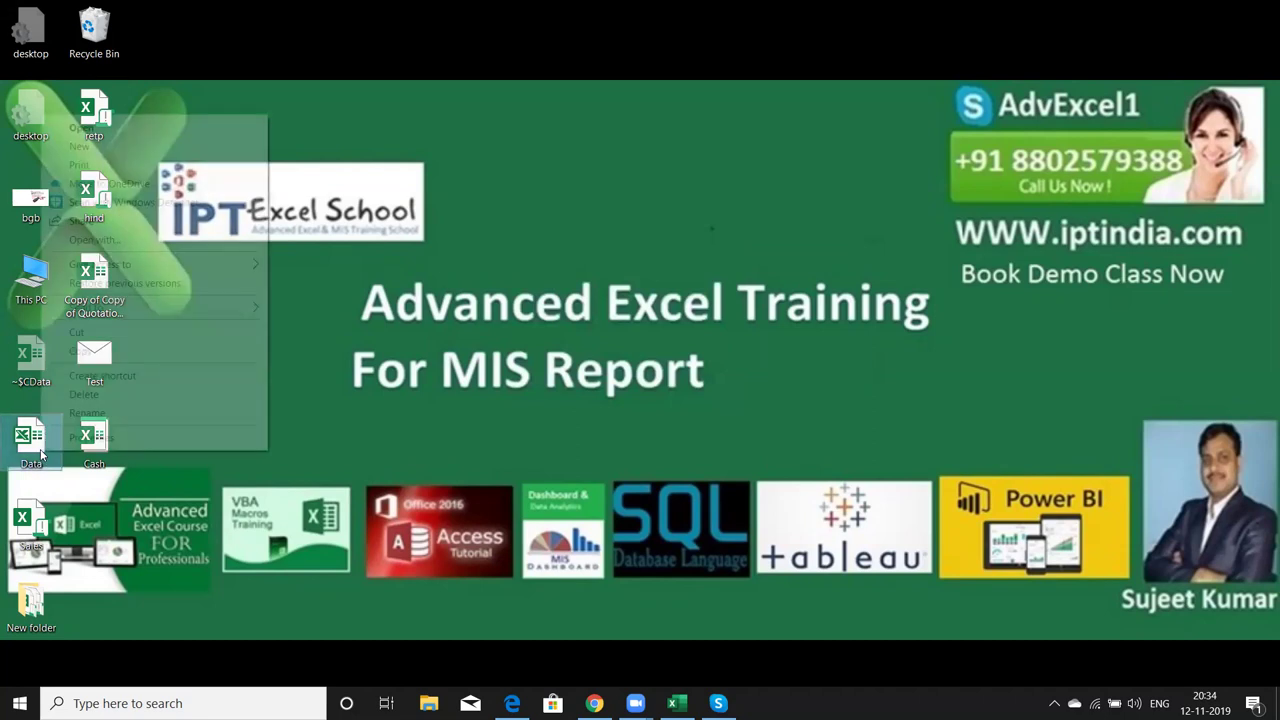
click(60, 437)
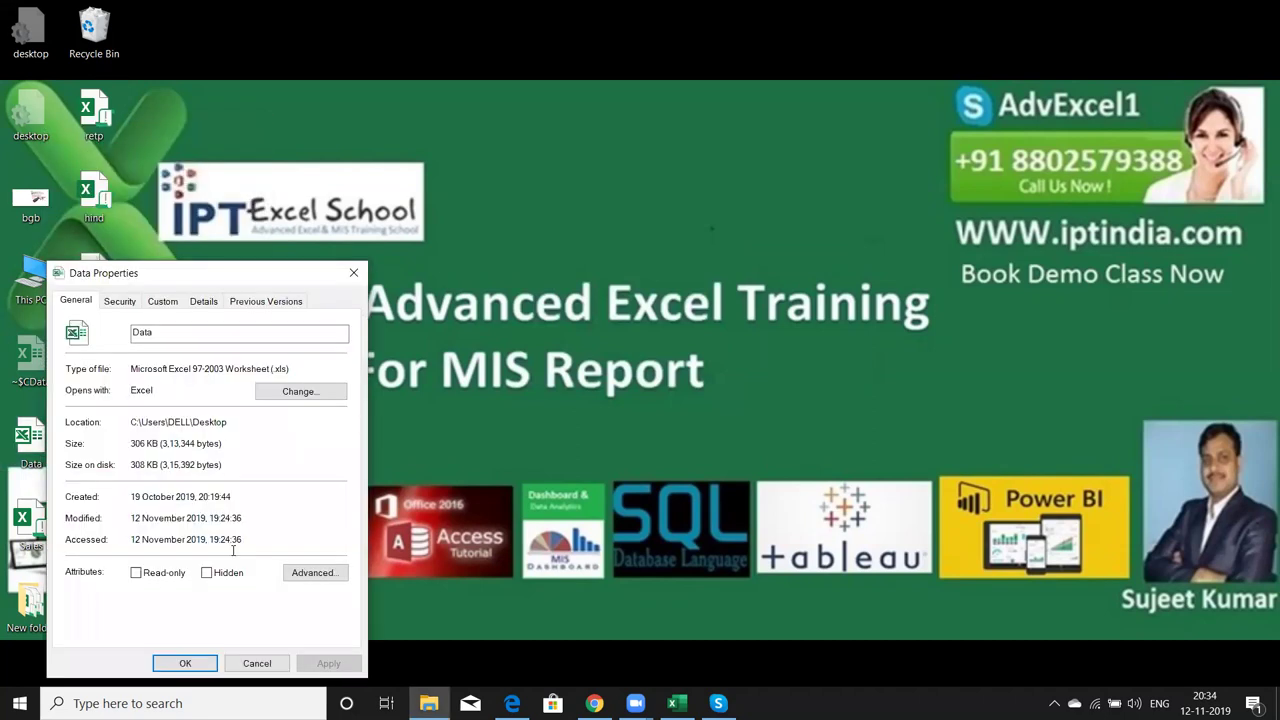
click(135, 574)
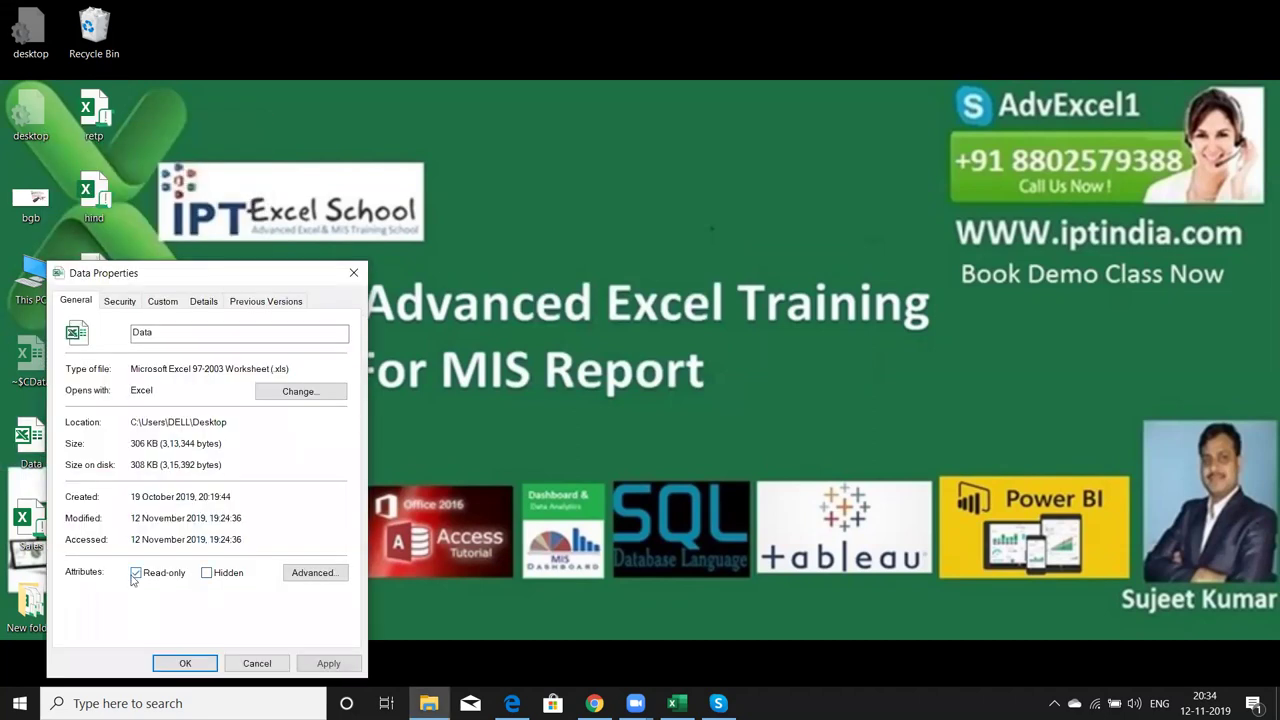
click(328, 664)
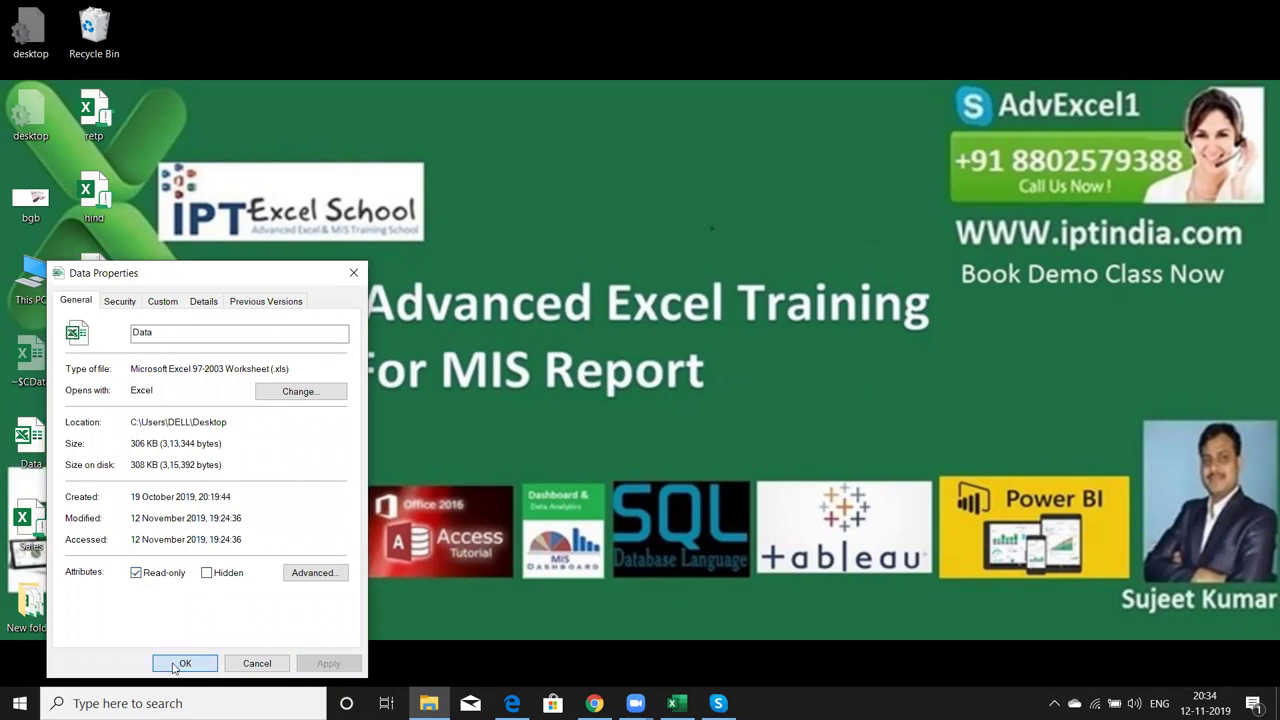
click(180, 664)
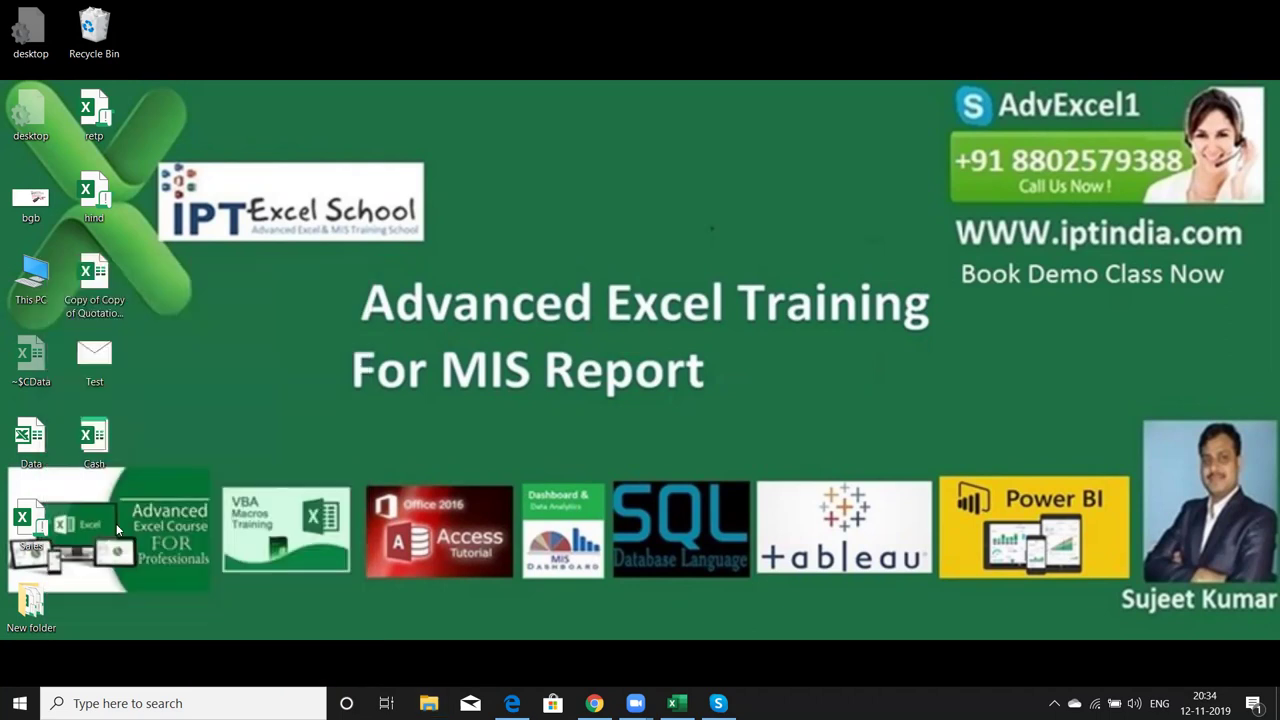
- Open Data, enter 'zxdczxc' in N13, and see Ctrl+S refused for the read-only file
double_click(33, 445)
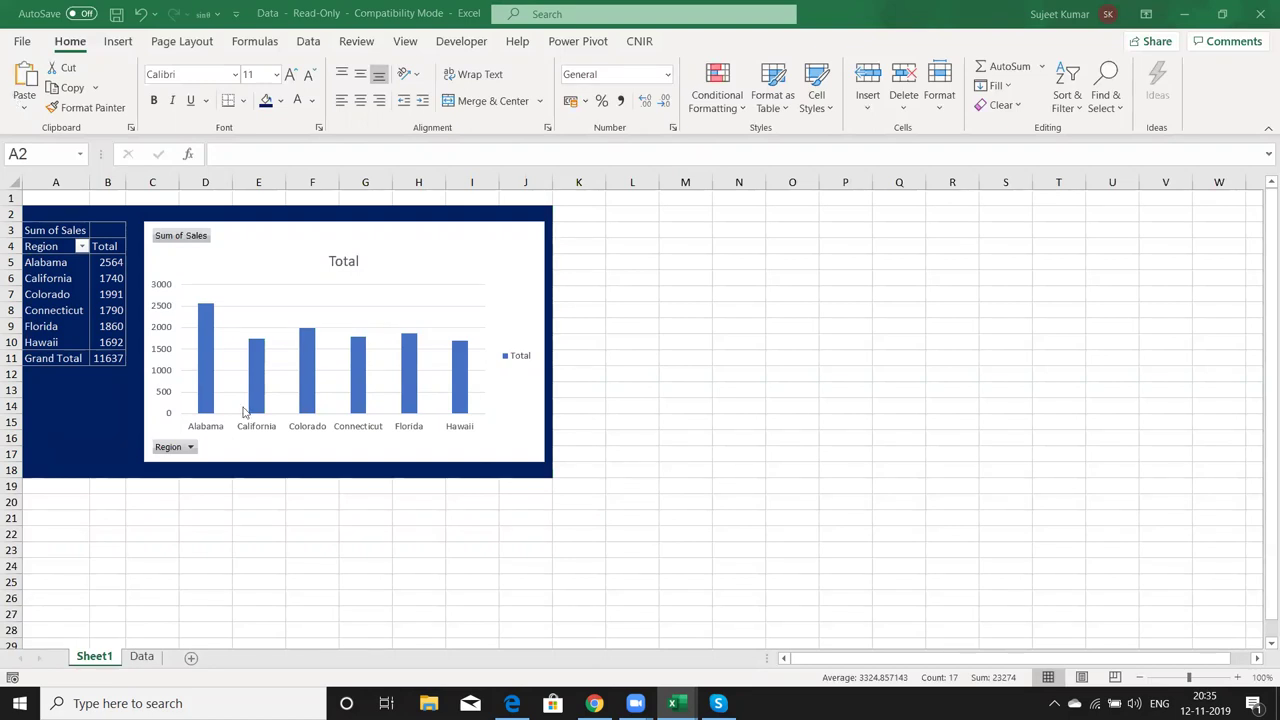
click(84, 348)
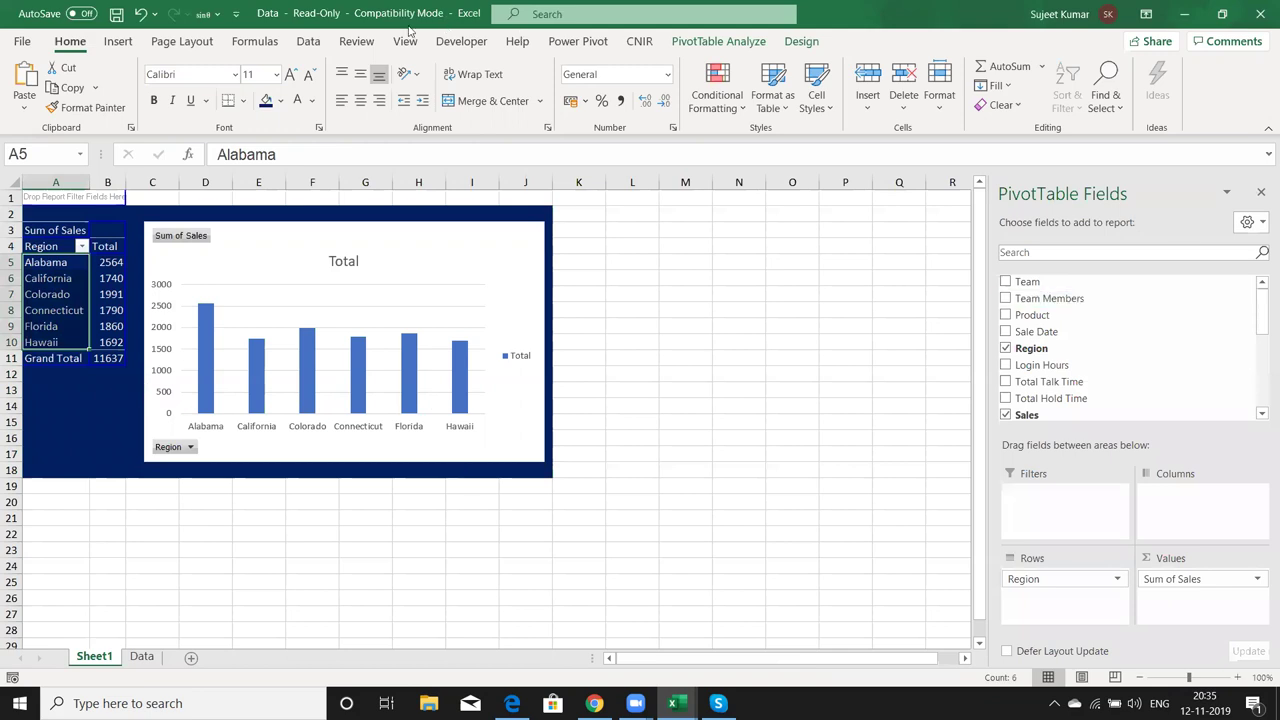
click(745, 394)
text(zxdczxc)
click(746, 317)
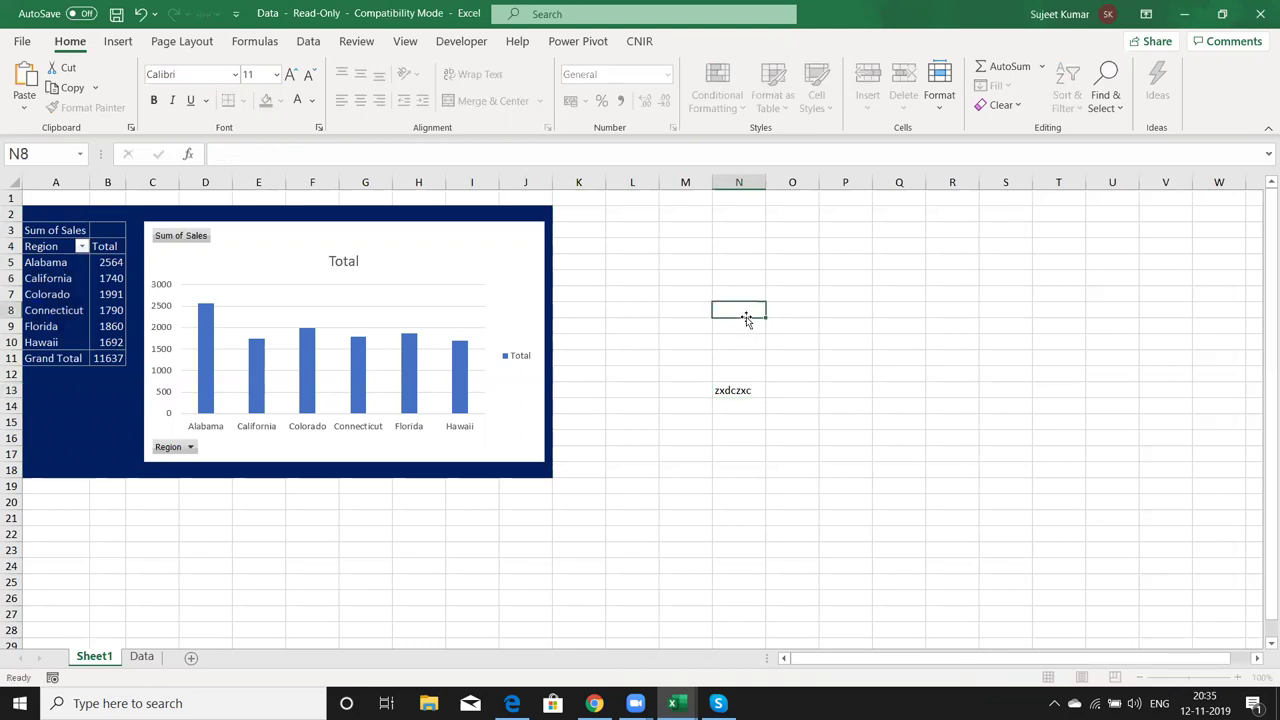
key(ctrl+s)
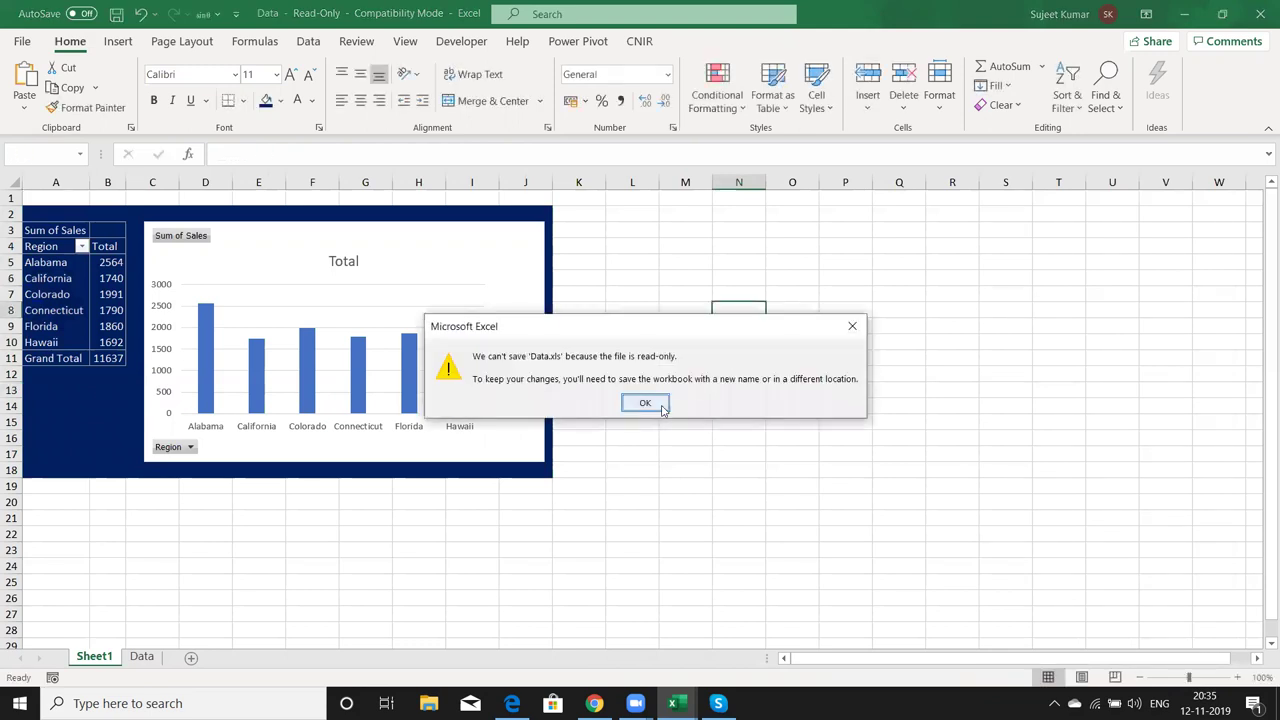
click(850, 333)
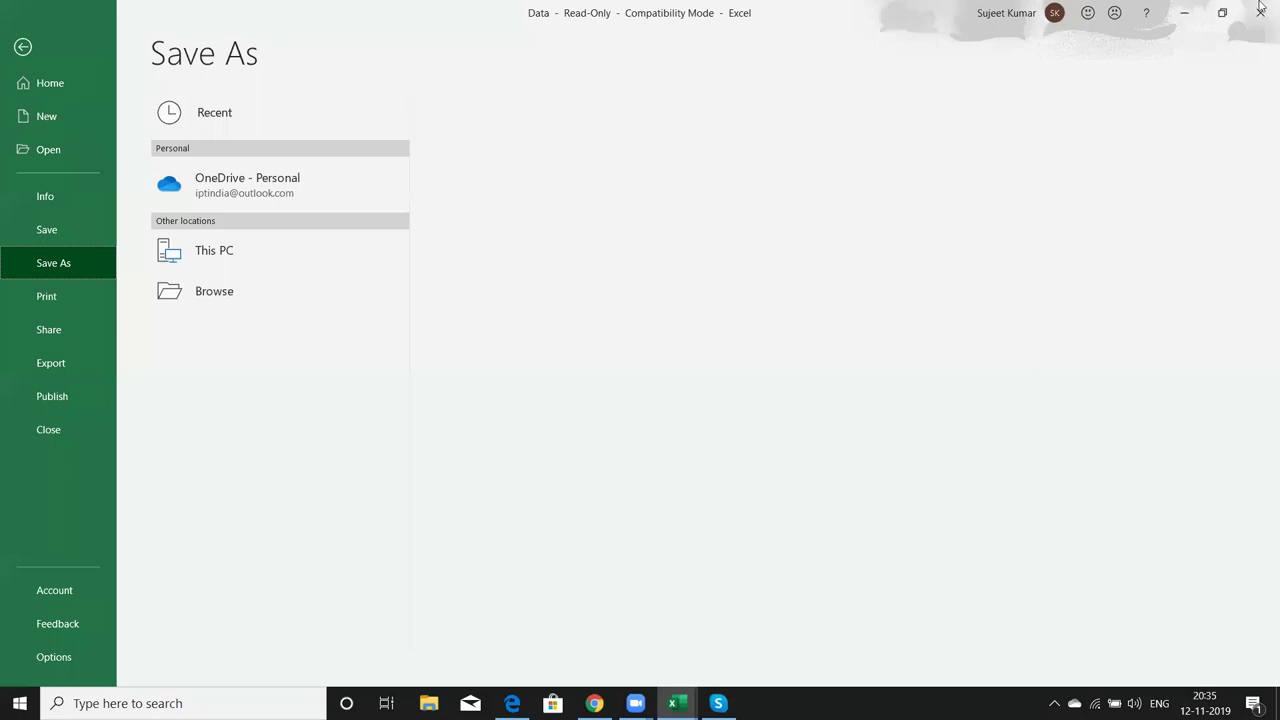
- Close the Data workbook without saving and minimize Excel
click(1260, 18)
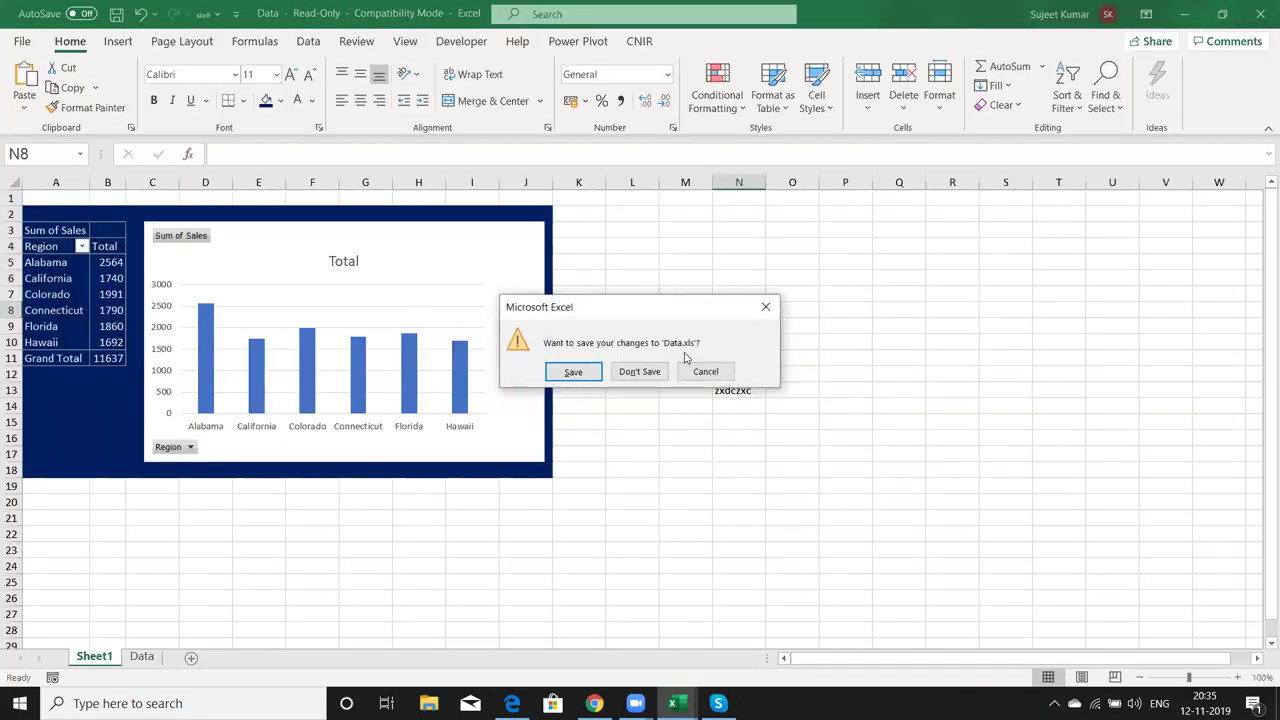
click(646, 372)
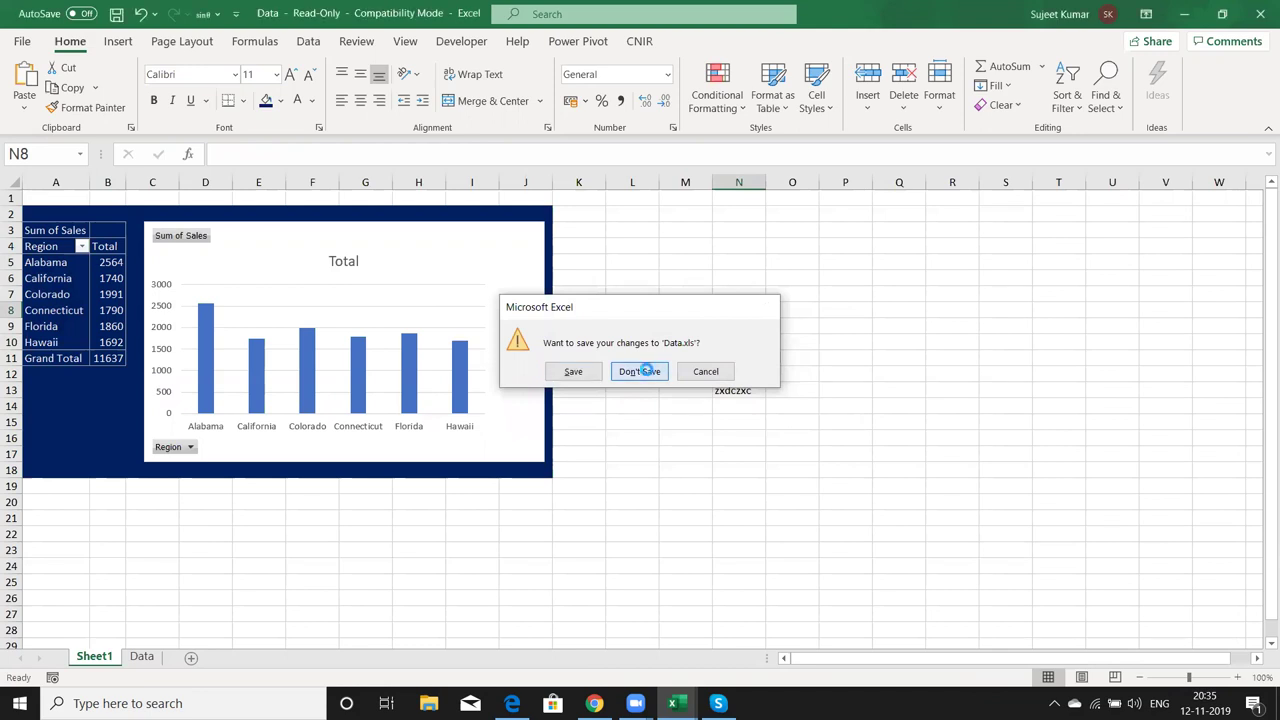
click(1183, 14)
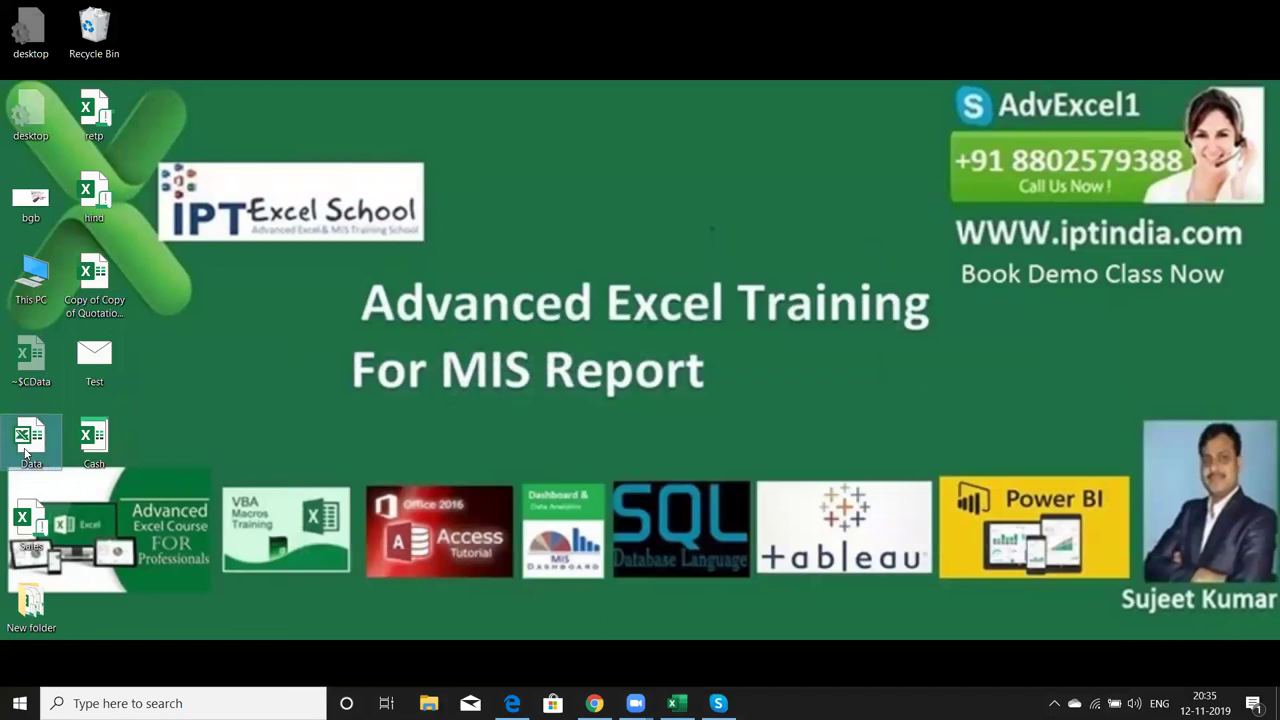
- Review the Data file's Properties, confirming it is still Read-only
right_click(24, 449)
click(74, 437)
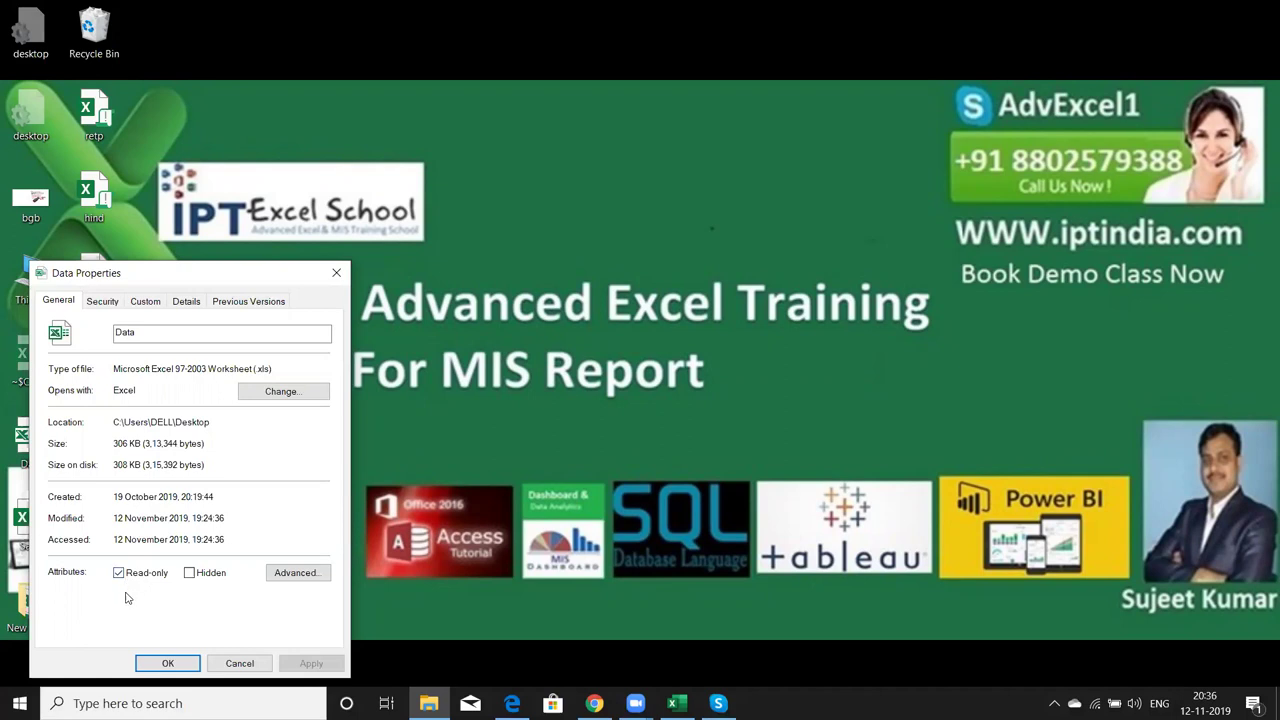
click(335, 276)
- Refresh the desktop twice and bring the Book3 Excel window back
right_click(522, 226)
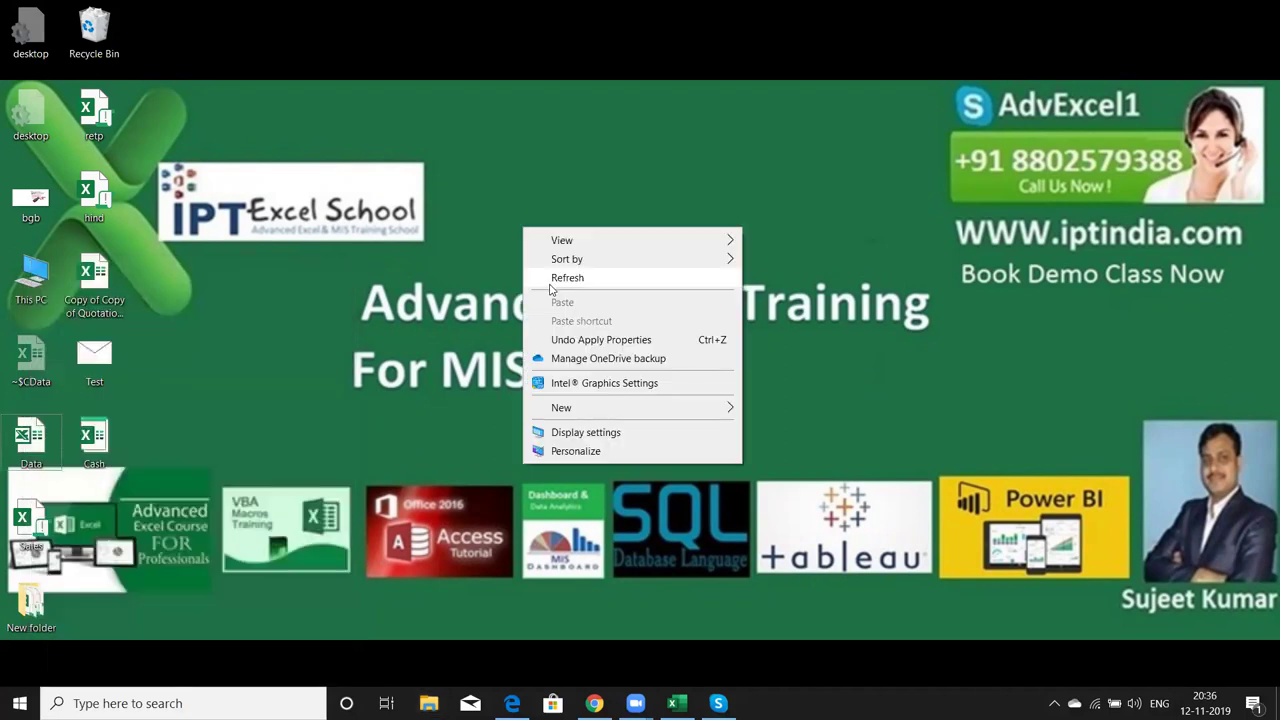
click(551, 281)
right_click(551, 278)
click(596, 336)
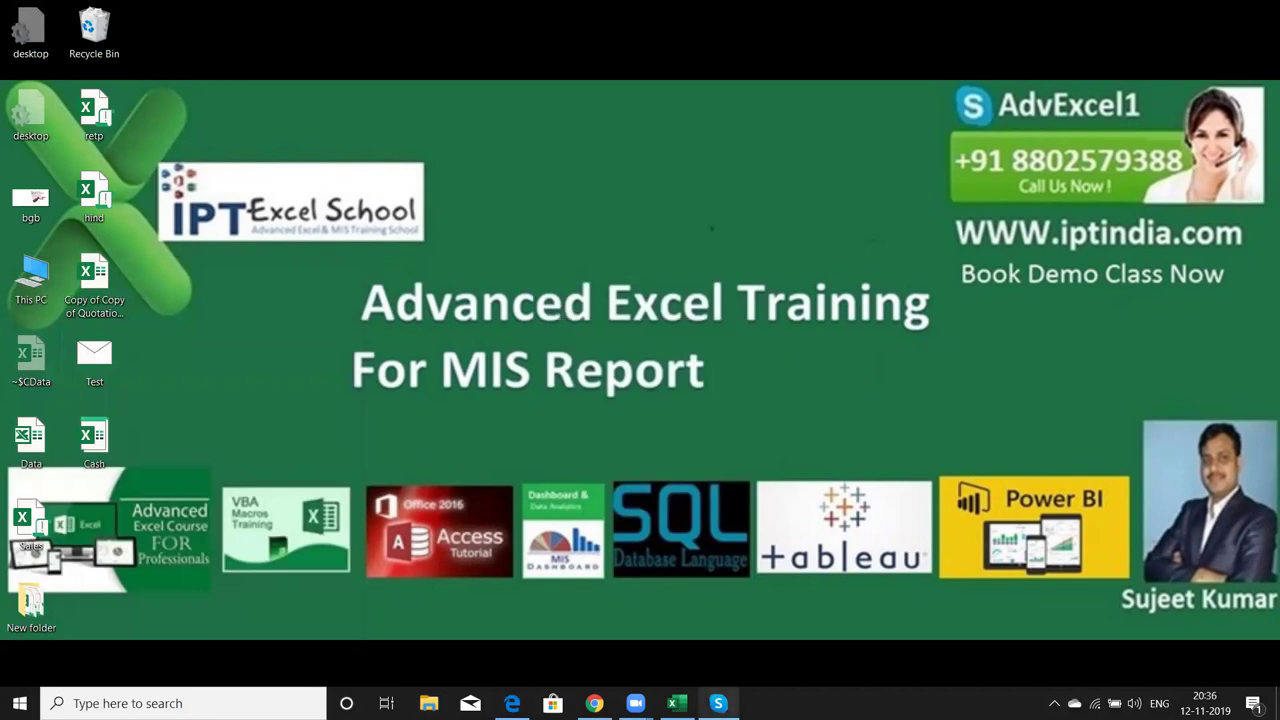
click(674, 701)
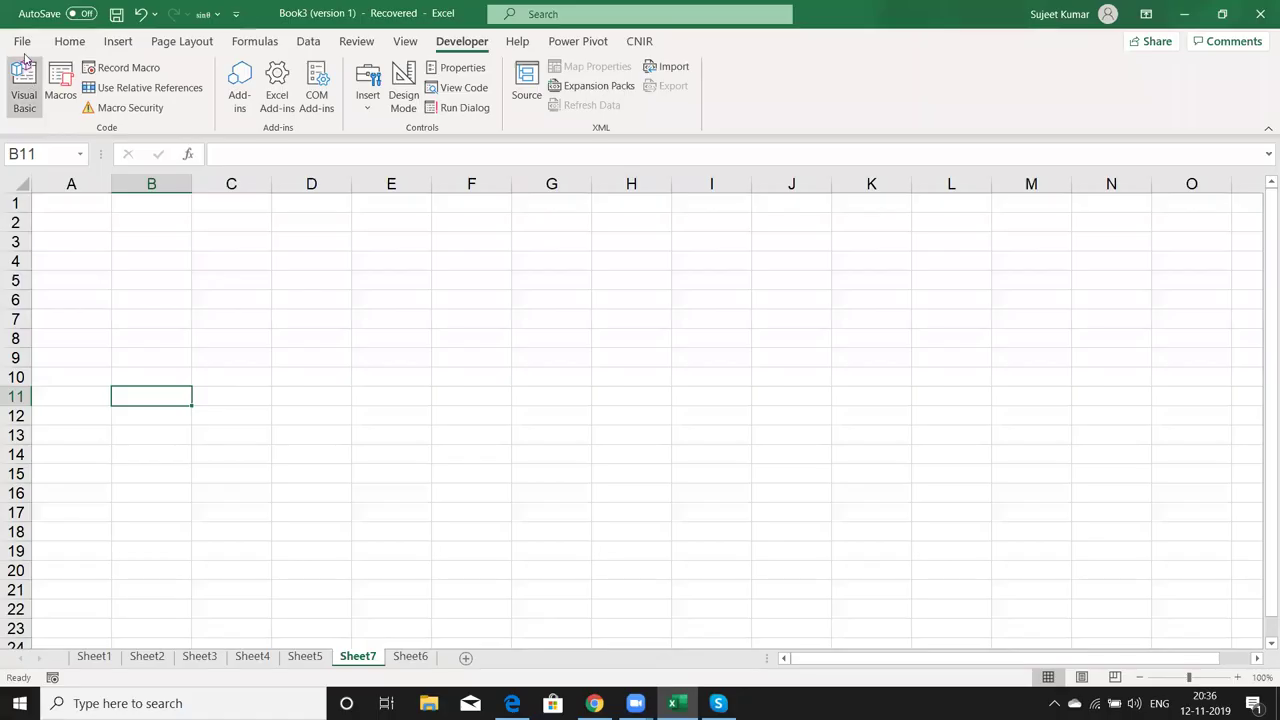
- Reopen the recent Data workbook and review its Info page: Read-Only, Compatibility Mode
click(22, 38)
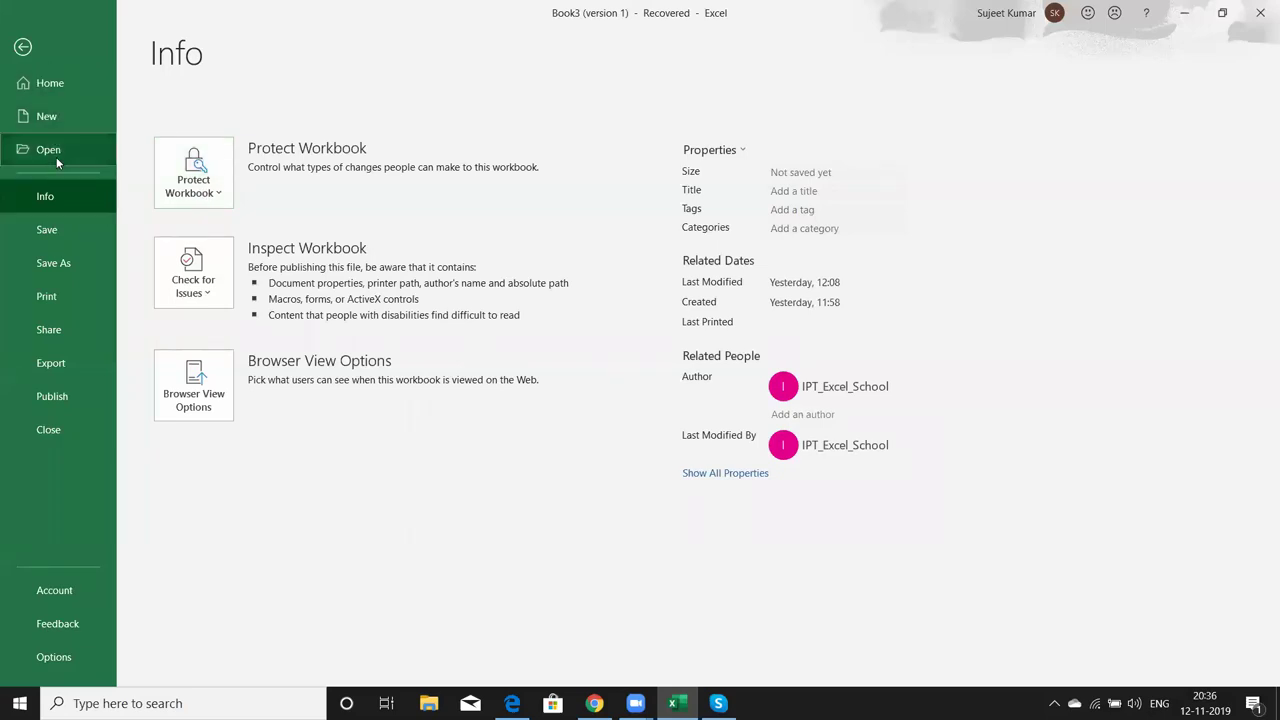
click(56, 157)
click(513, 296)
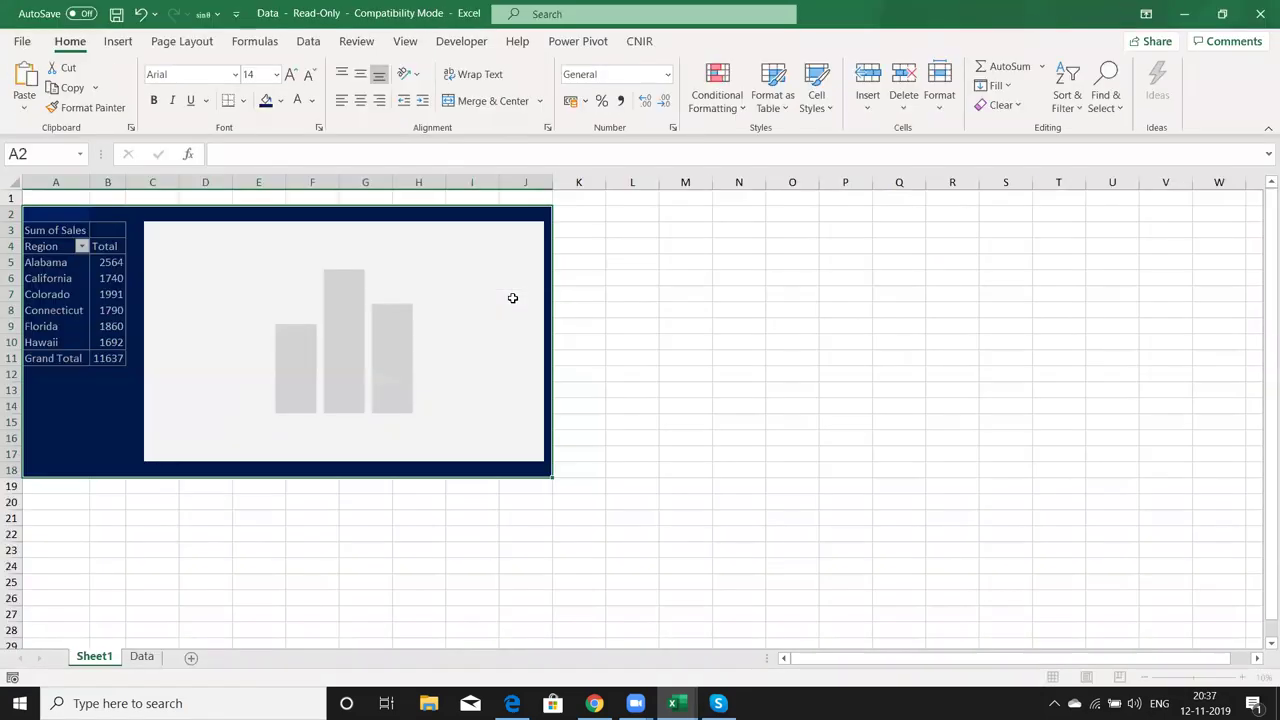
click(22, 41)
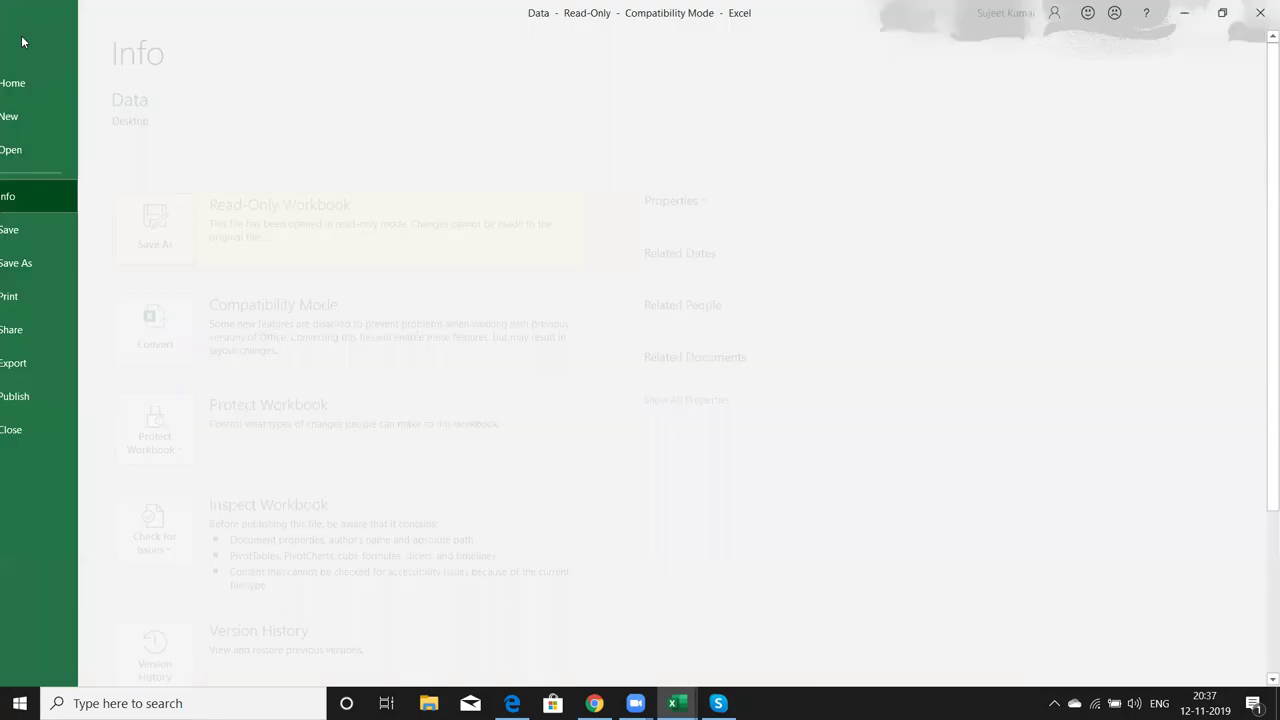
scroll(352, 585, down, 1)
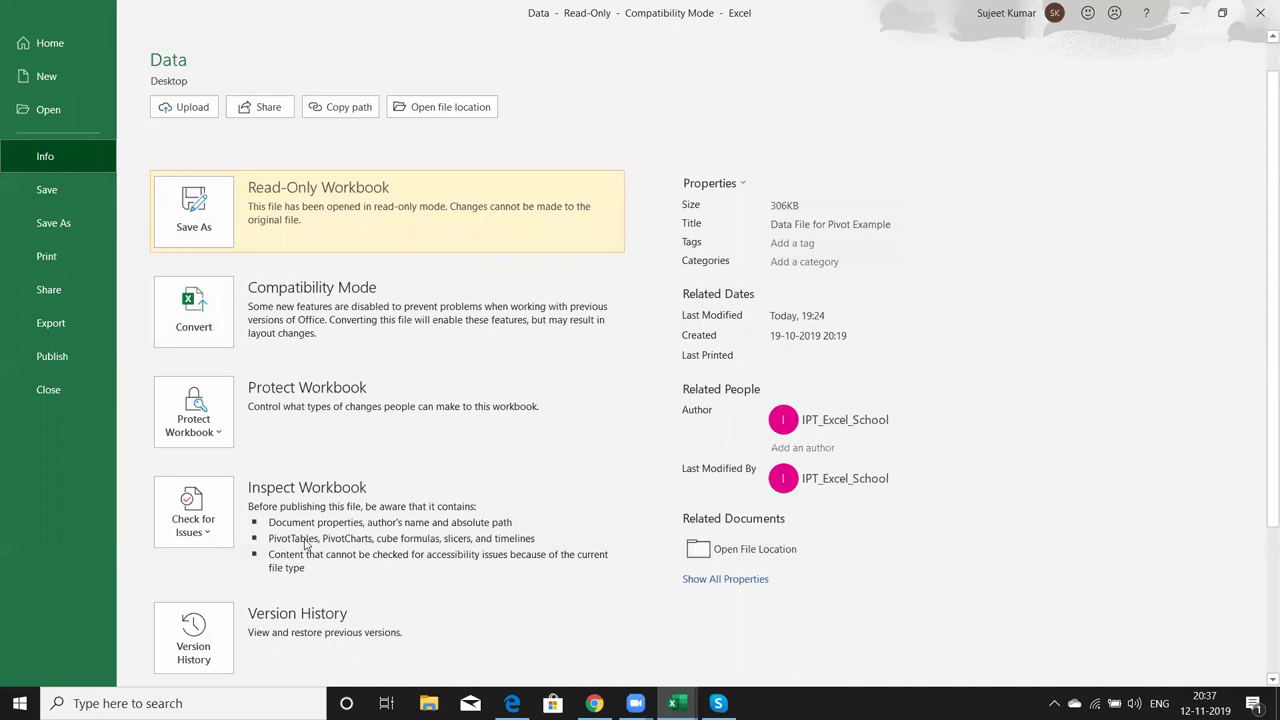
scroll(311, 538, down, 2)
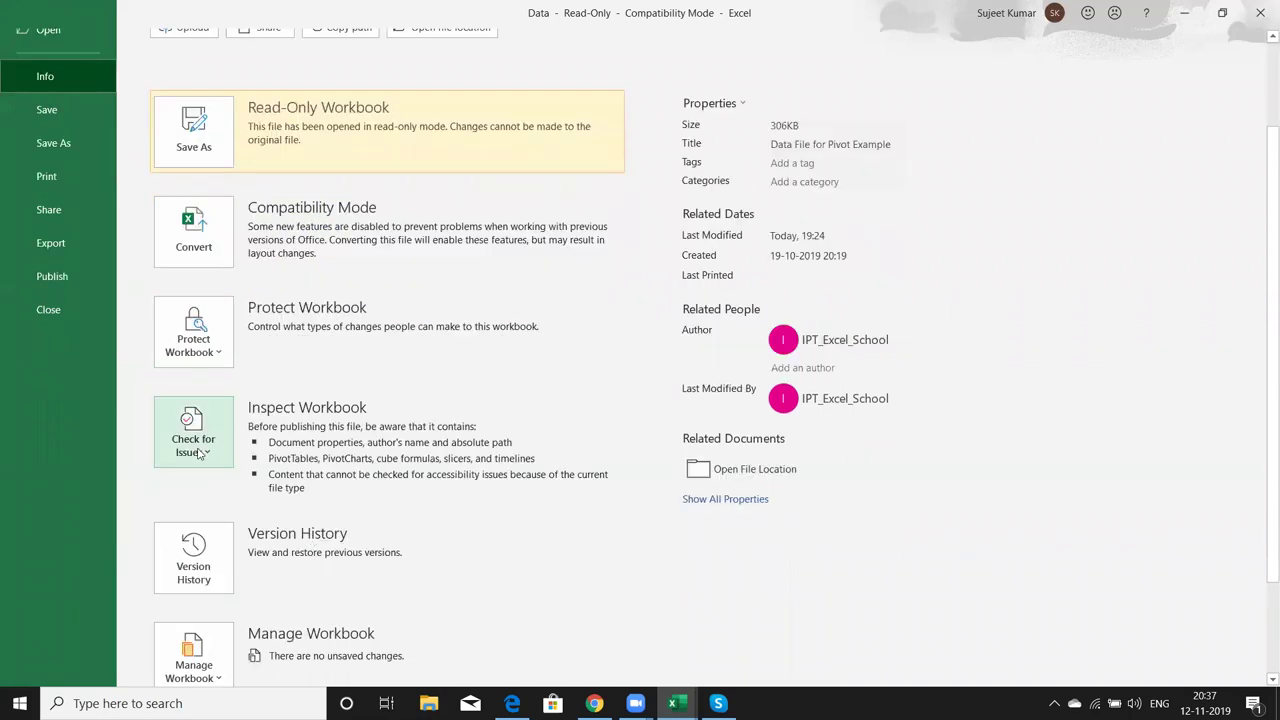
- Start a Document Inspector check on the Data workbook, stop it, and close the inspector
click(198, 453)
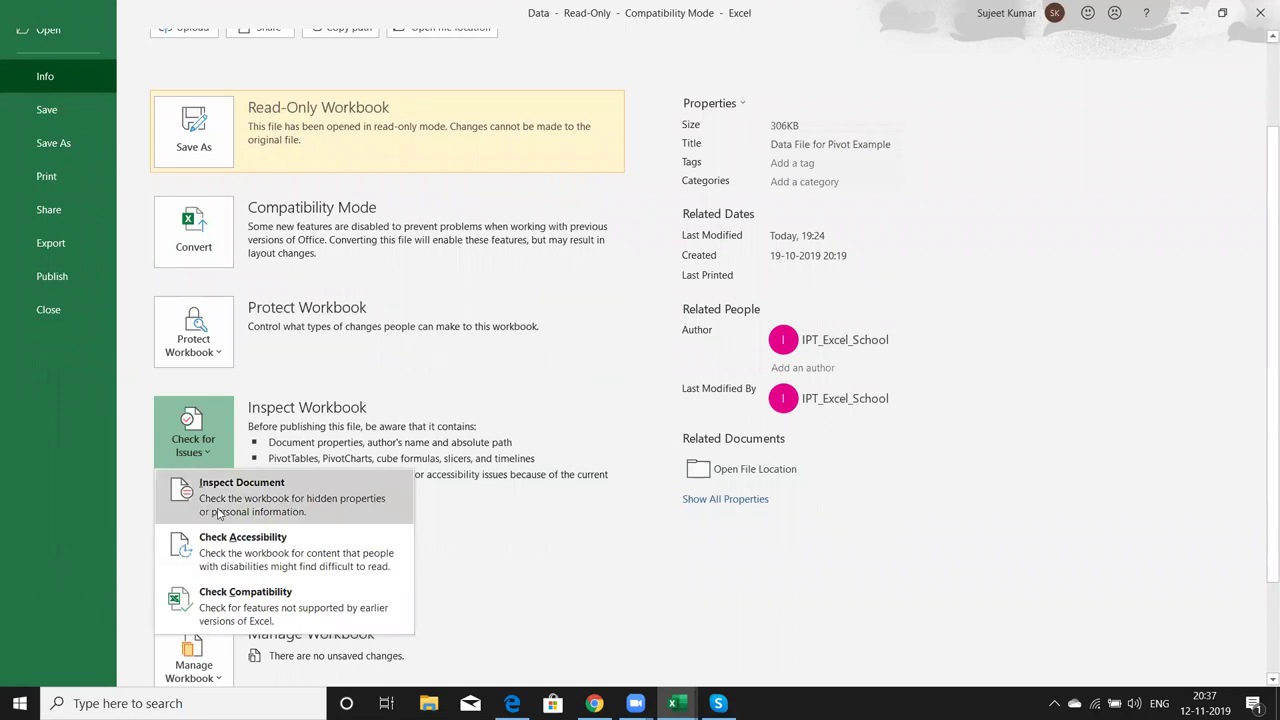
click(240, 511)
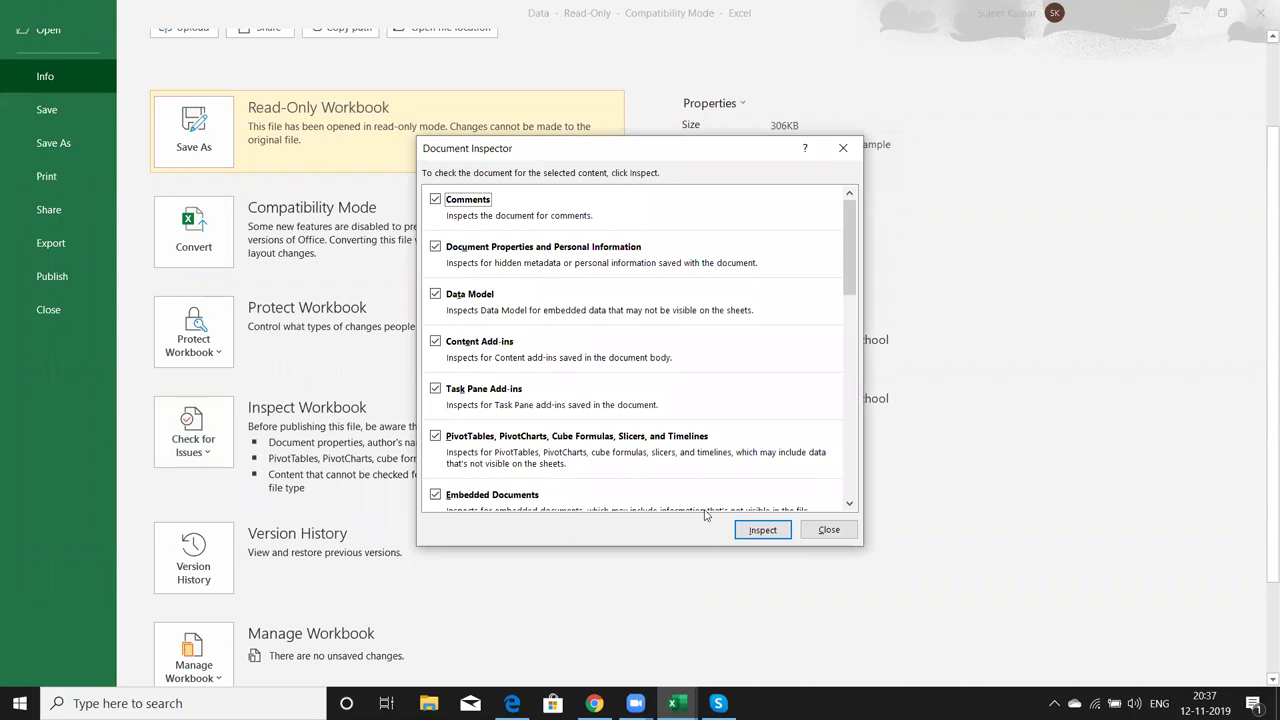
click(750, 530)
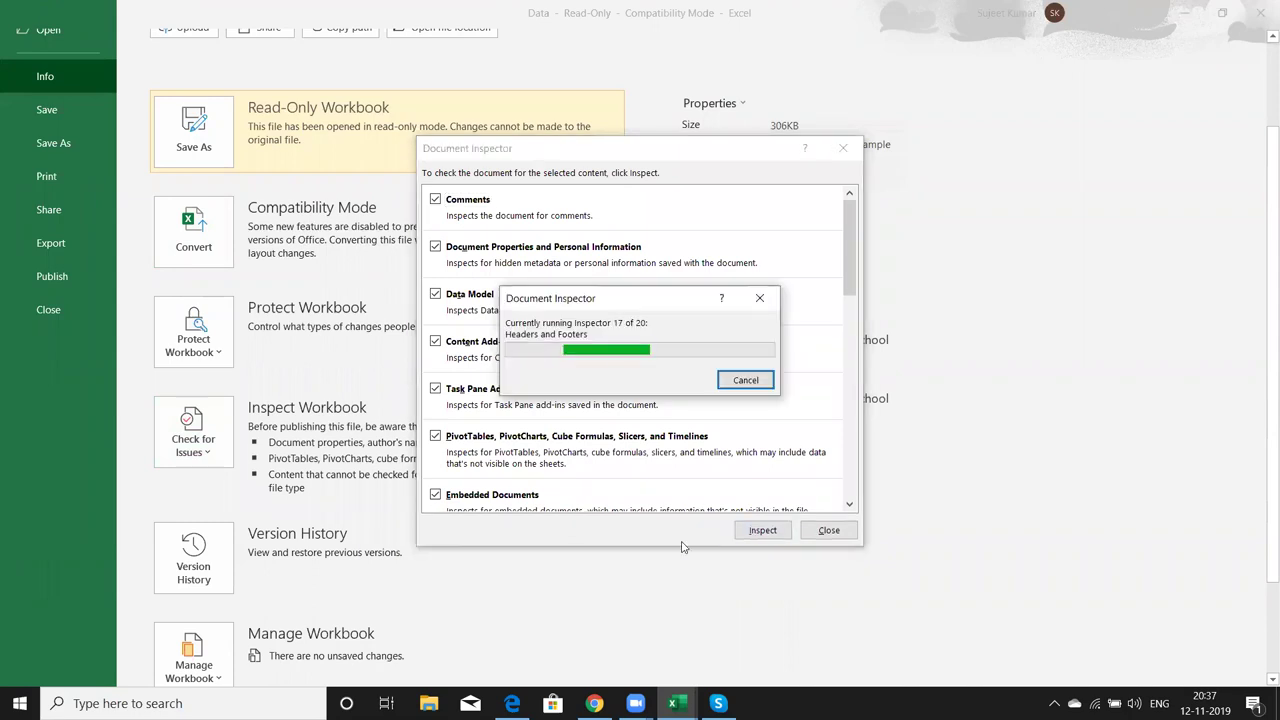
click(751, 387)
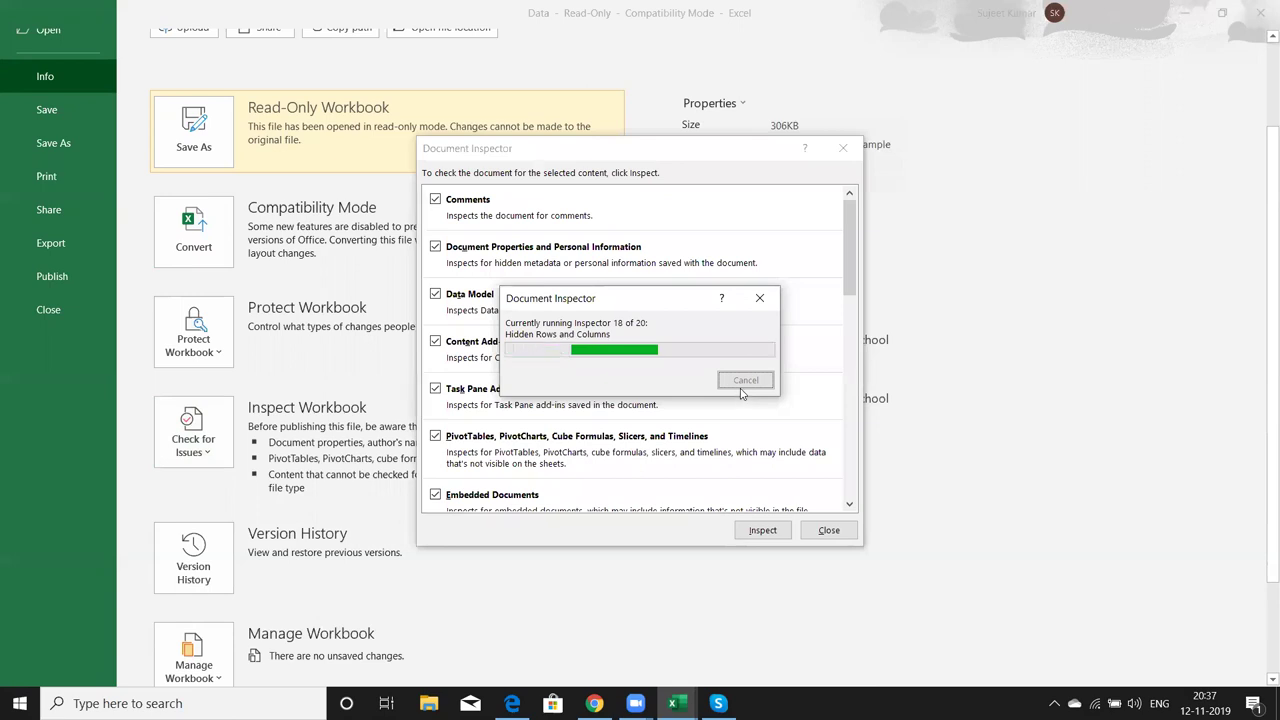
click(838, 533)
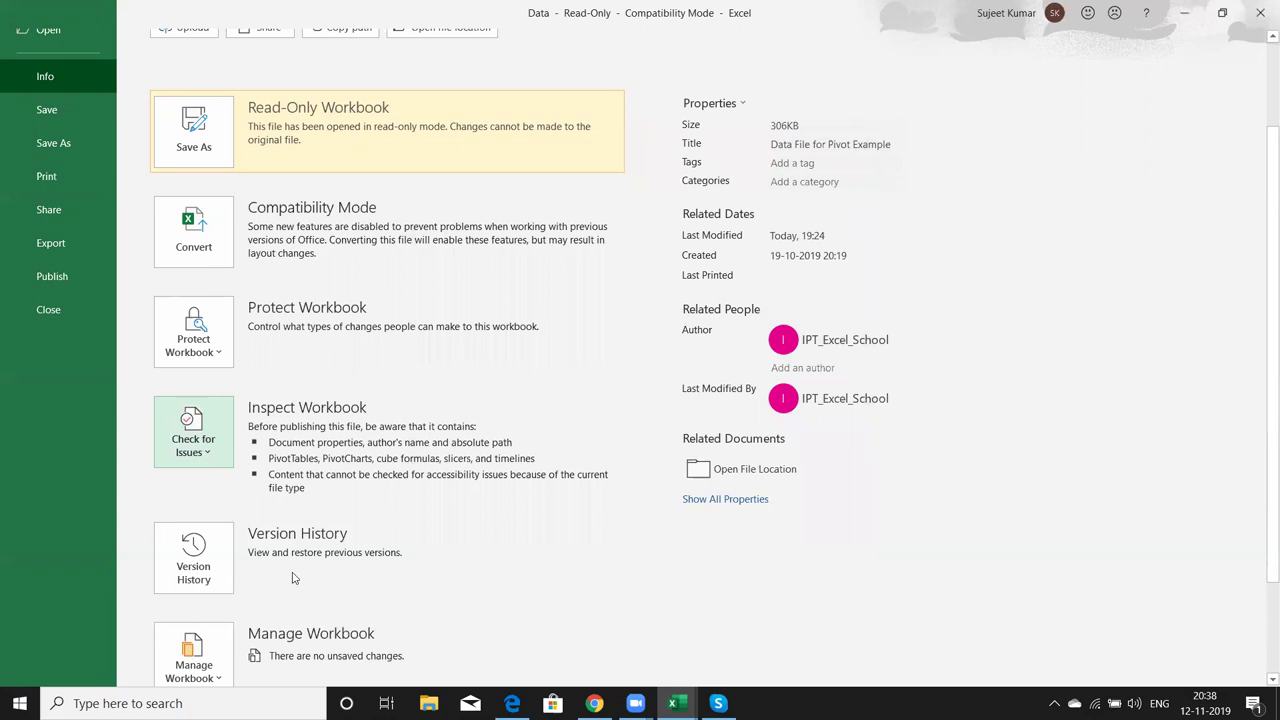
scroll(168, 597, down, 2)
scroll(278, 667, down, 1)
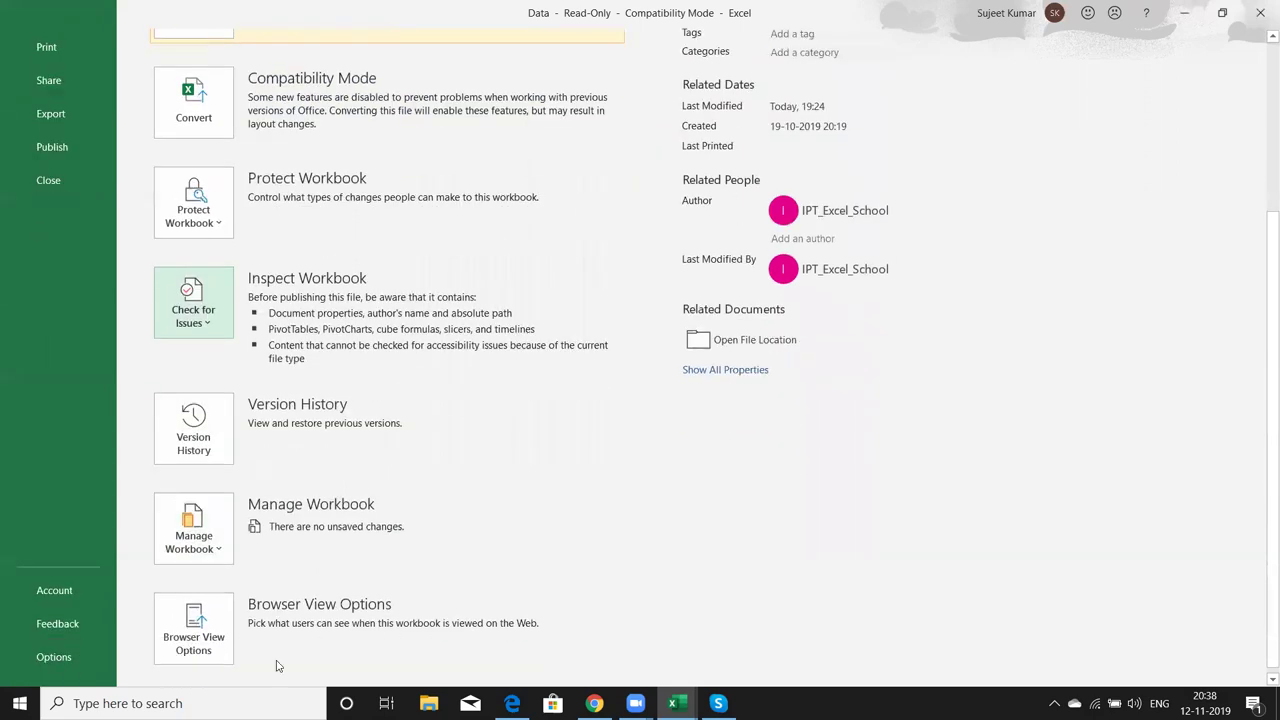
scroll(268, 645, up, 1)
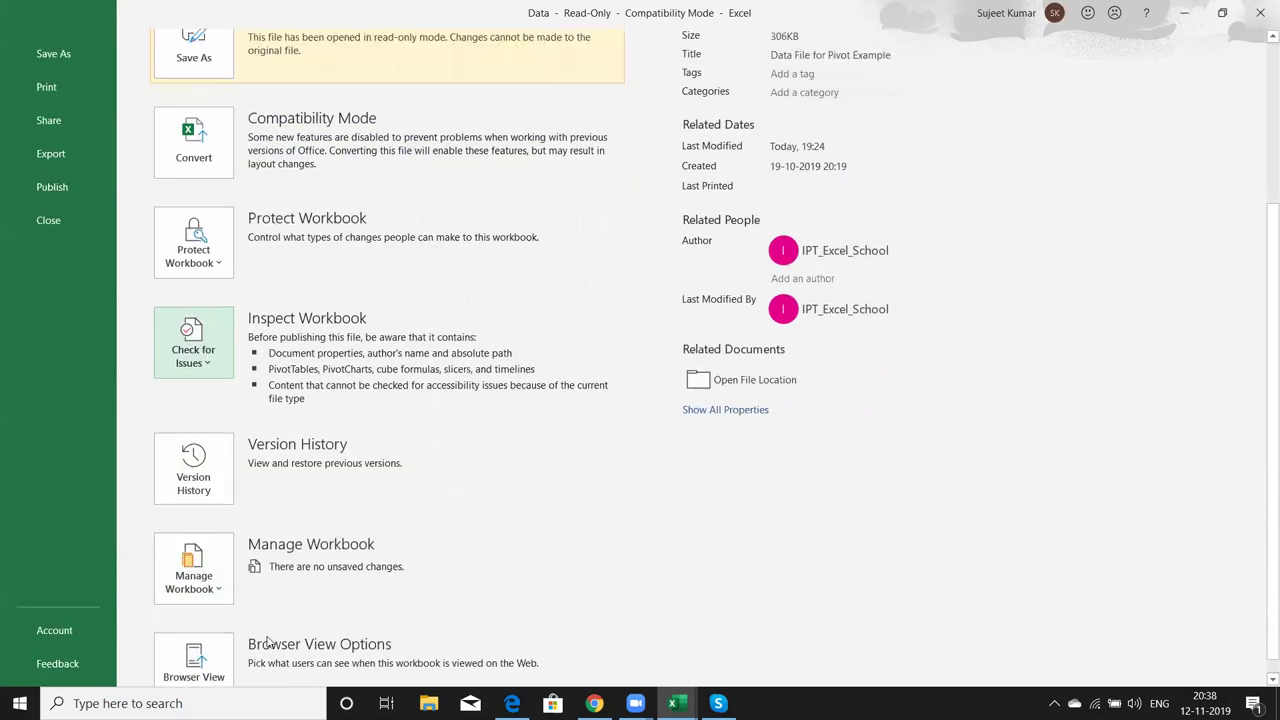
scroll(268, 645, up, 2)
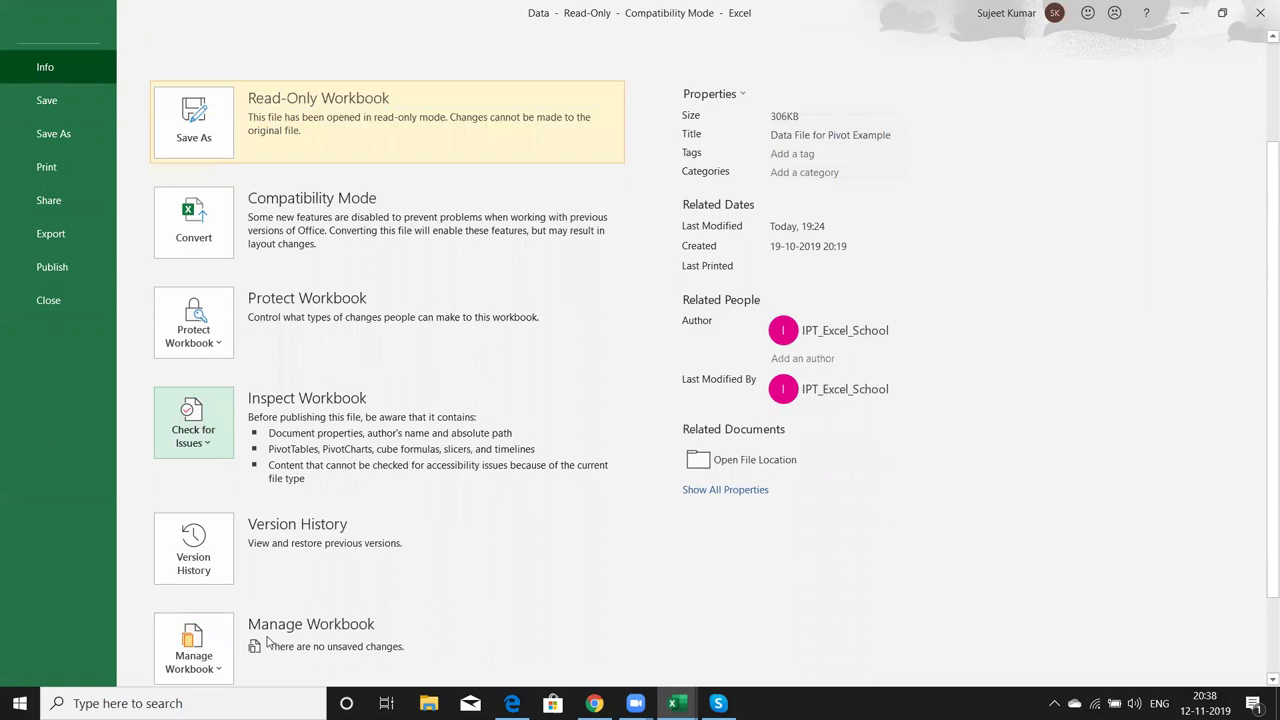
- Open and dismiss the Check for Issues menu, then review the Info page
click(202, 448)
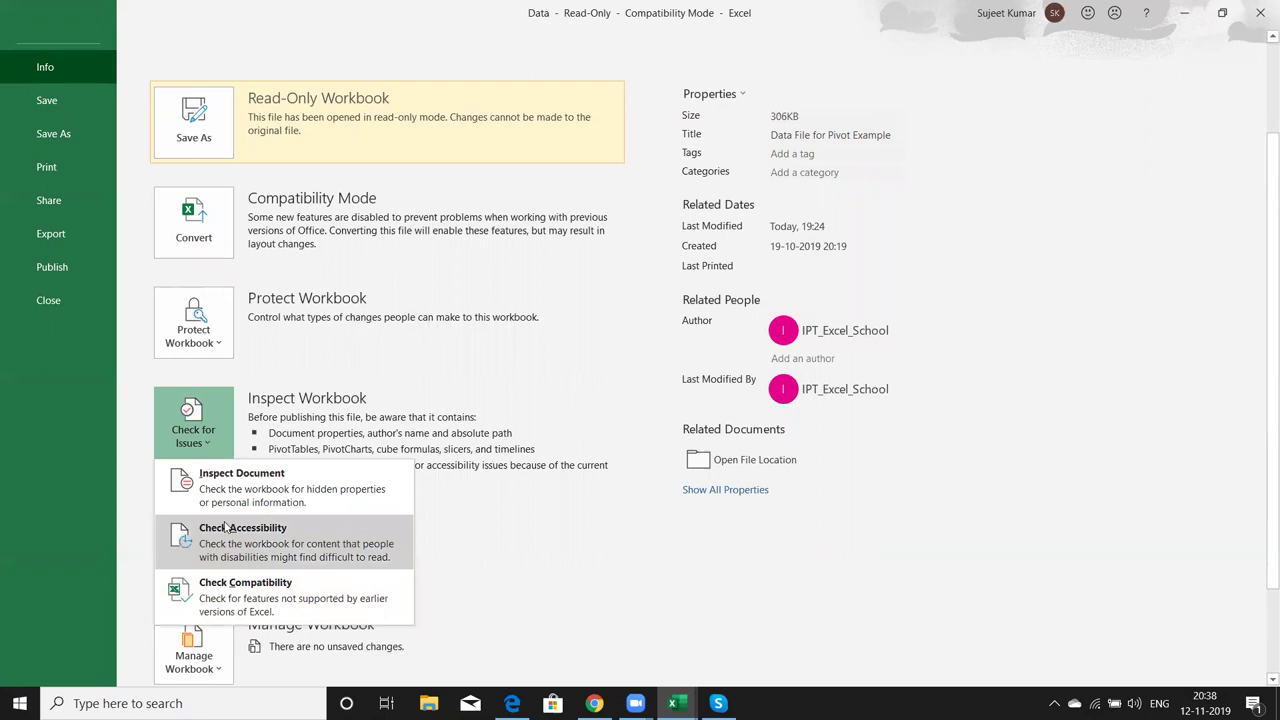
click(570, 541)
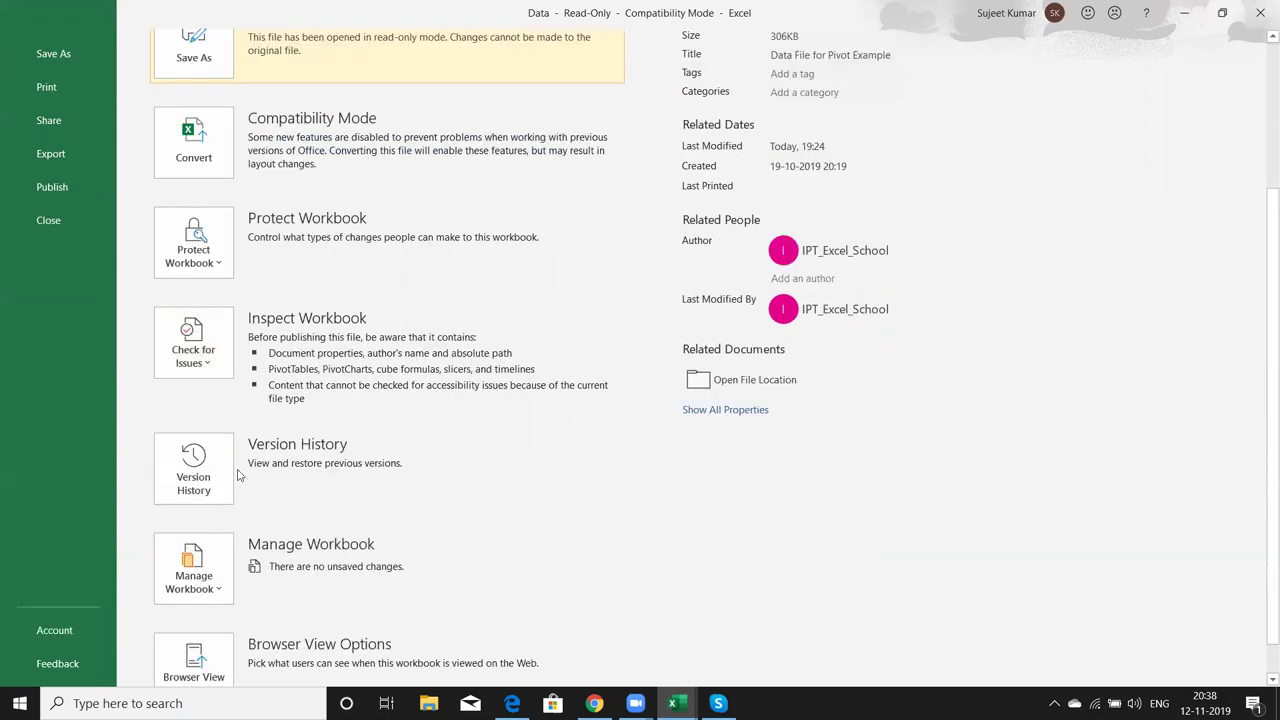
scroll(337, 515, down, 1)
scroll(245, 550, down, 1)
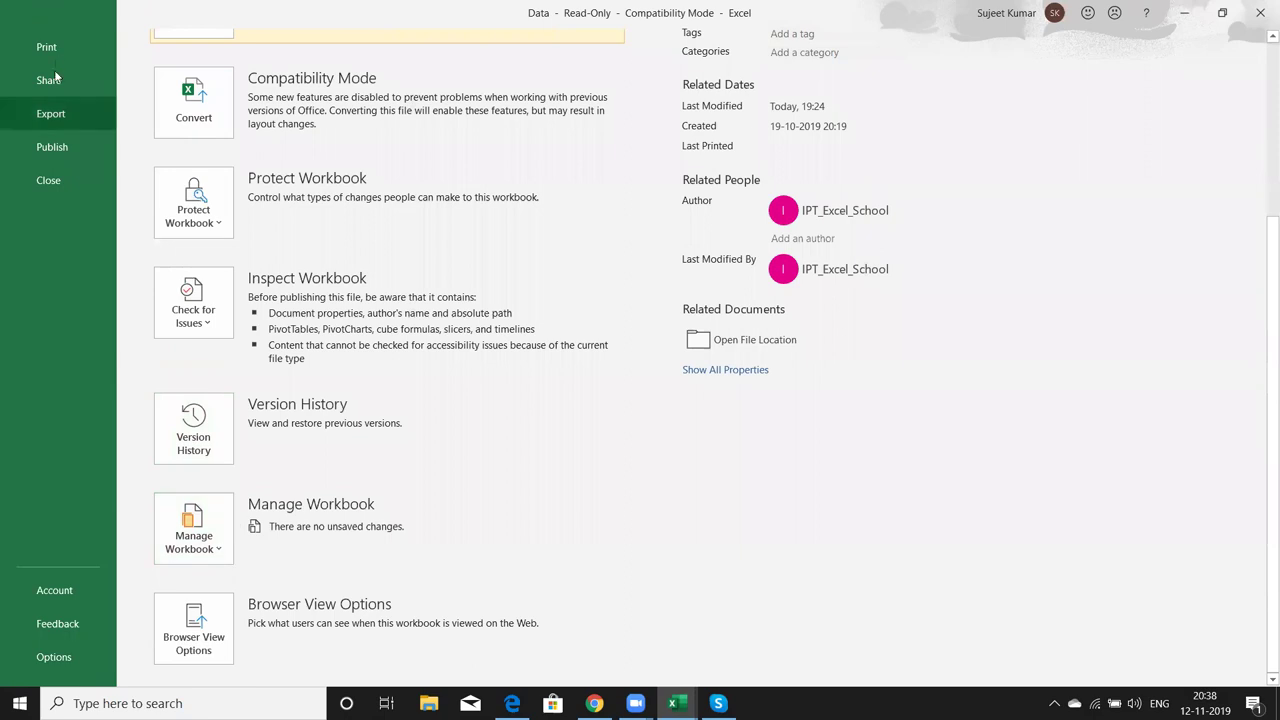
scroll(62, 127, up, 3)
scroll(64, 155, up, 2)
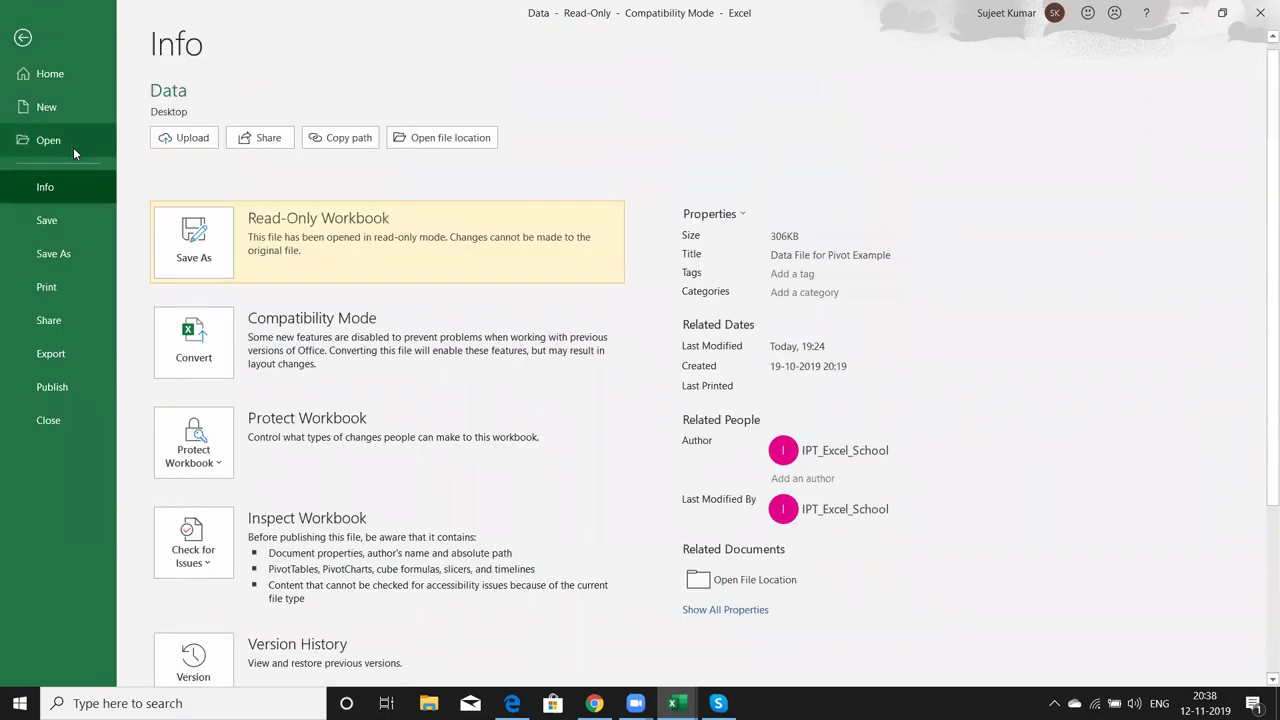
- Open Sales from the recent workbooks and show its Protect Workbook options on the Info page
click(73, 148)
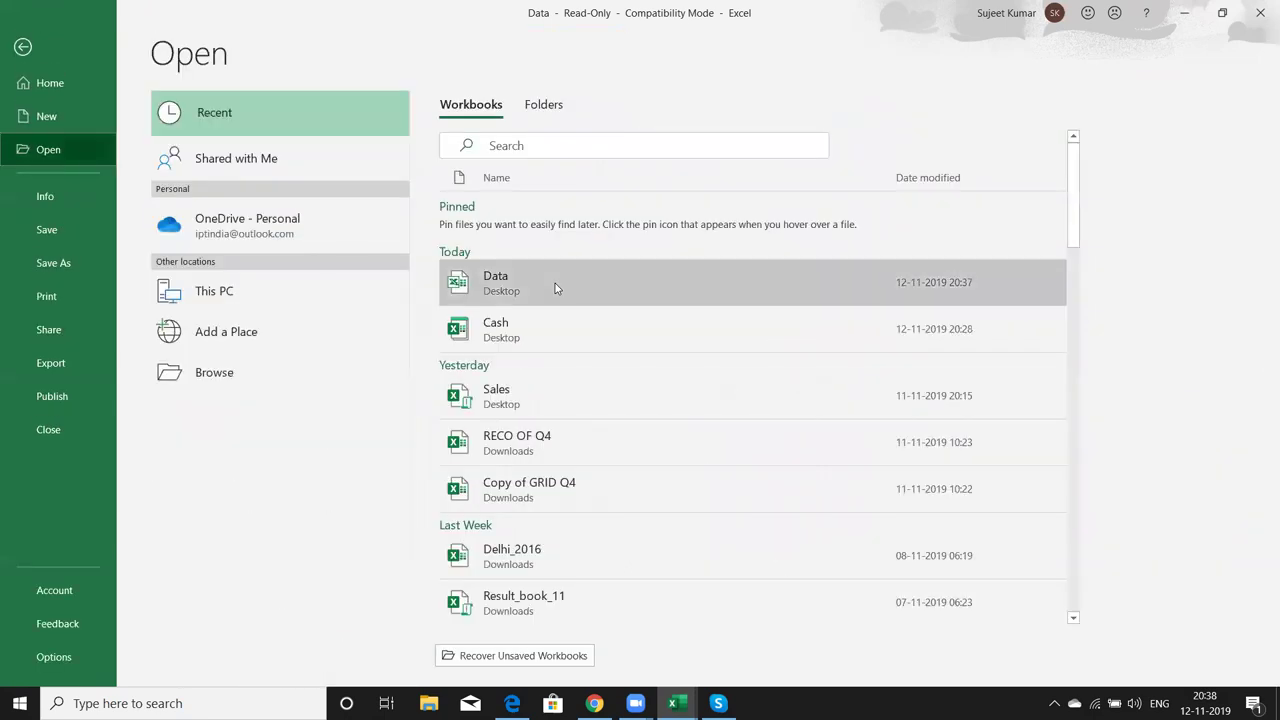
click(660, 420)
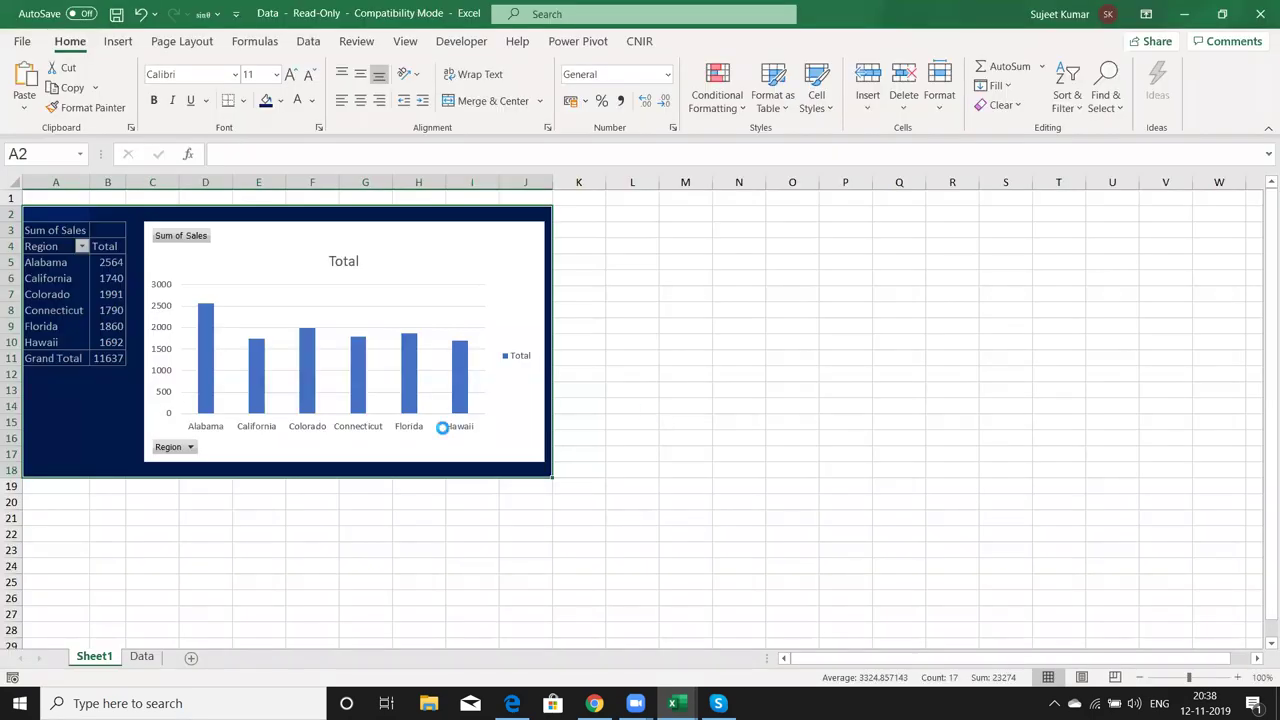
click(22, 41)
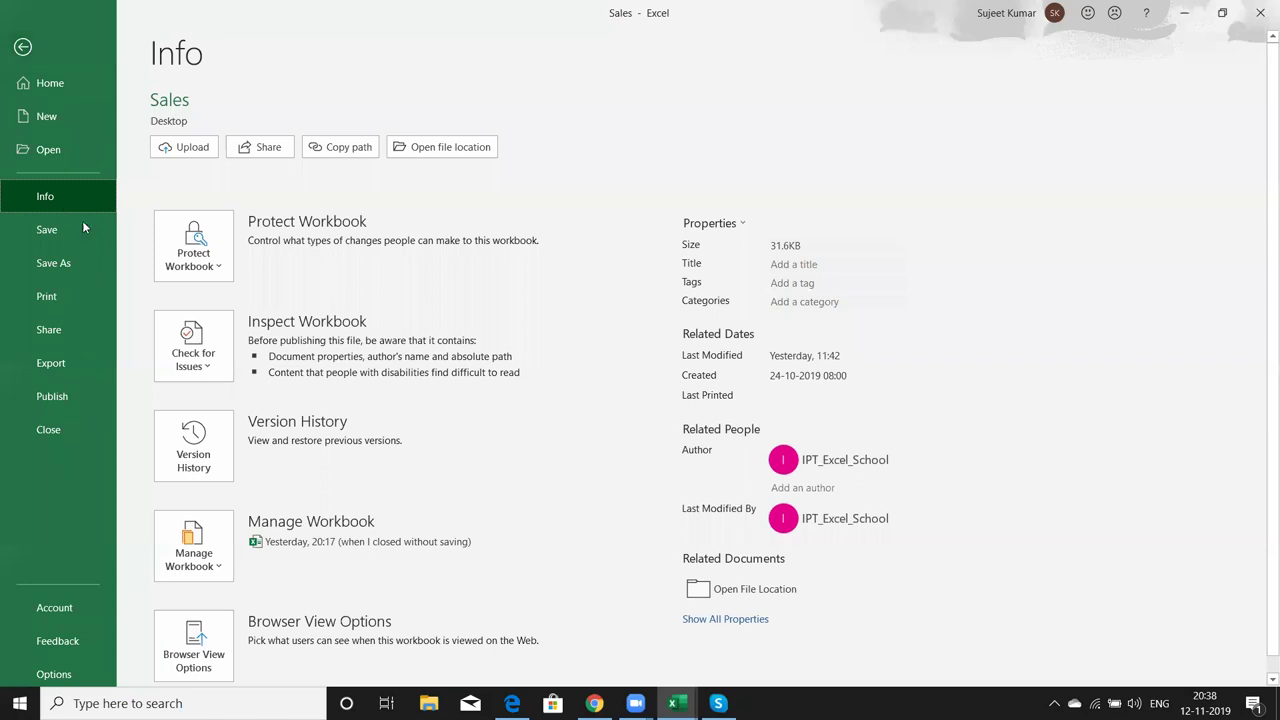
scroll(440, 523, down, 1)
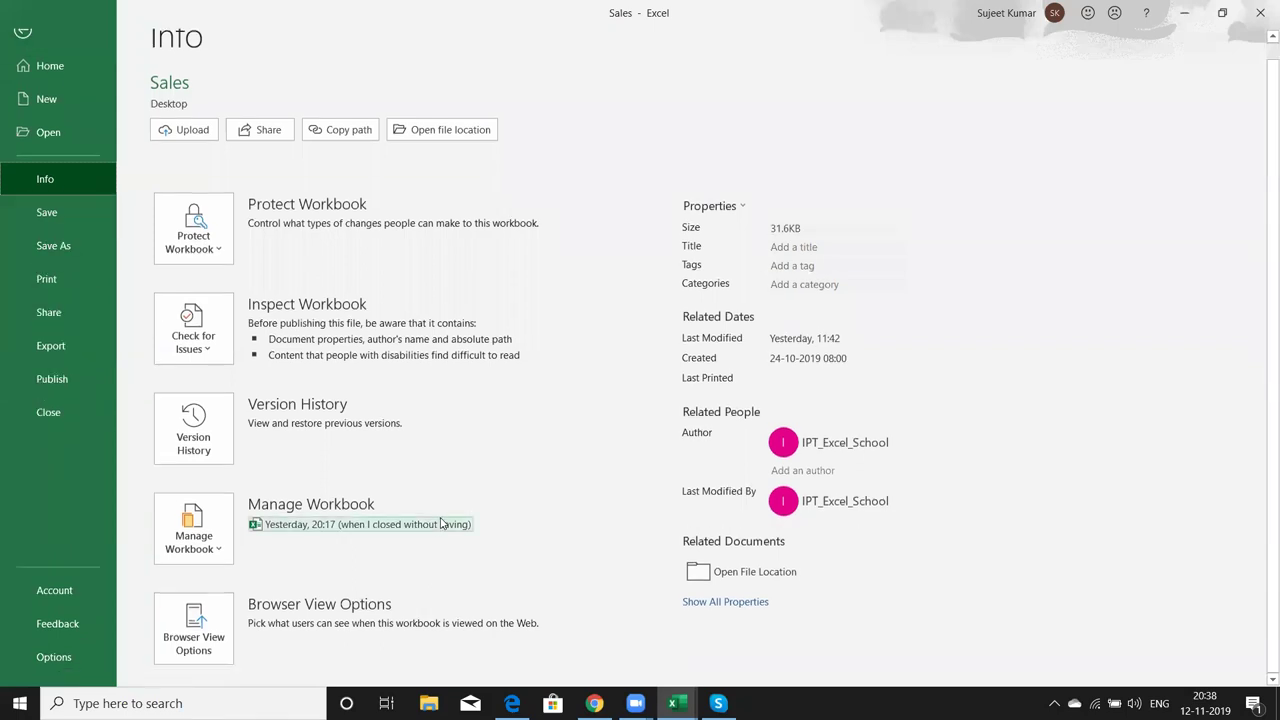
scroll(440, 523, up, 1)
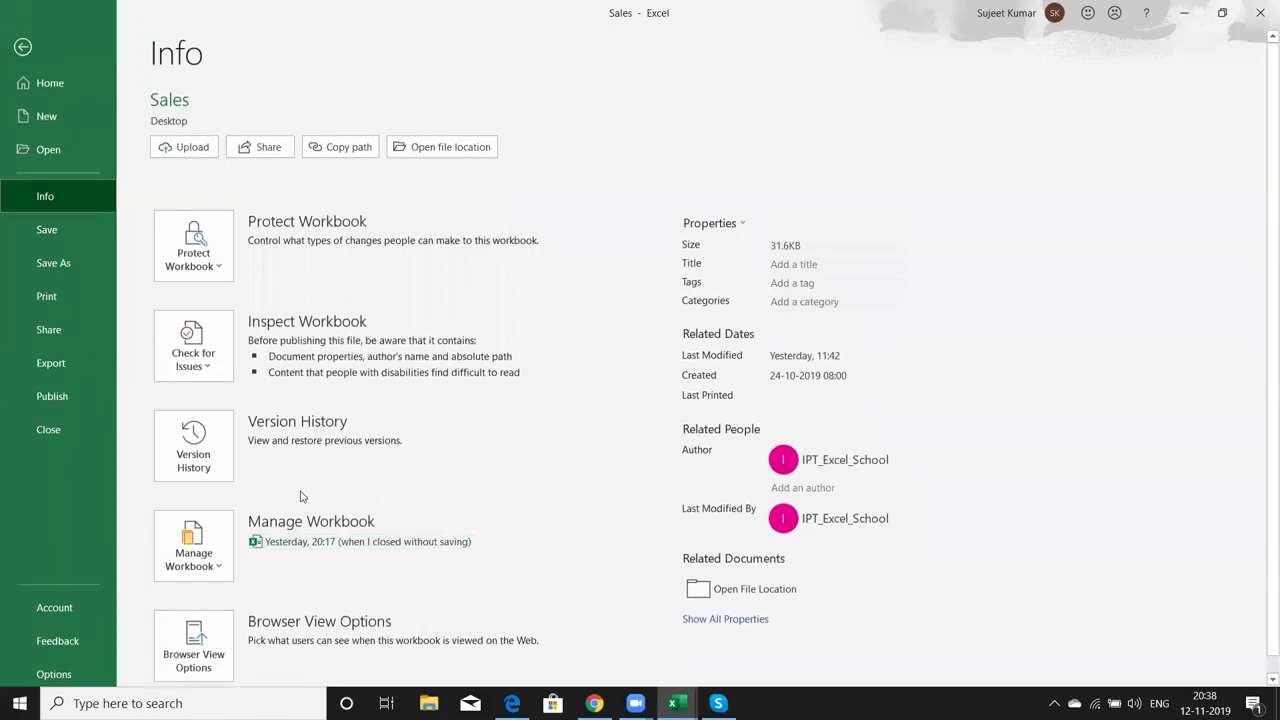
click(213, 257)
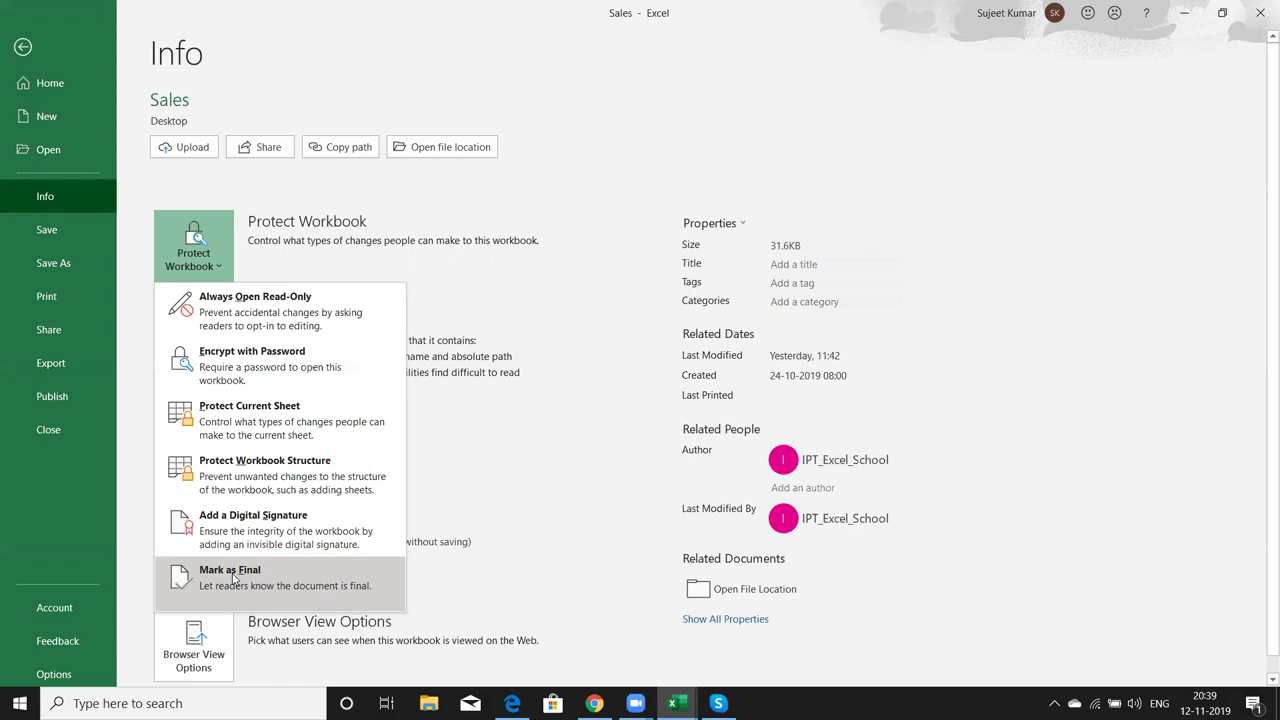
- Close the protection list and glance at the Manage Workbook version options
click(511, 452)
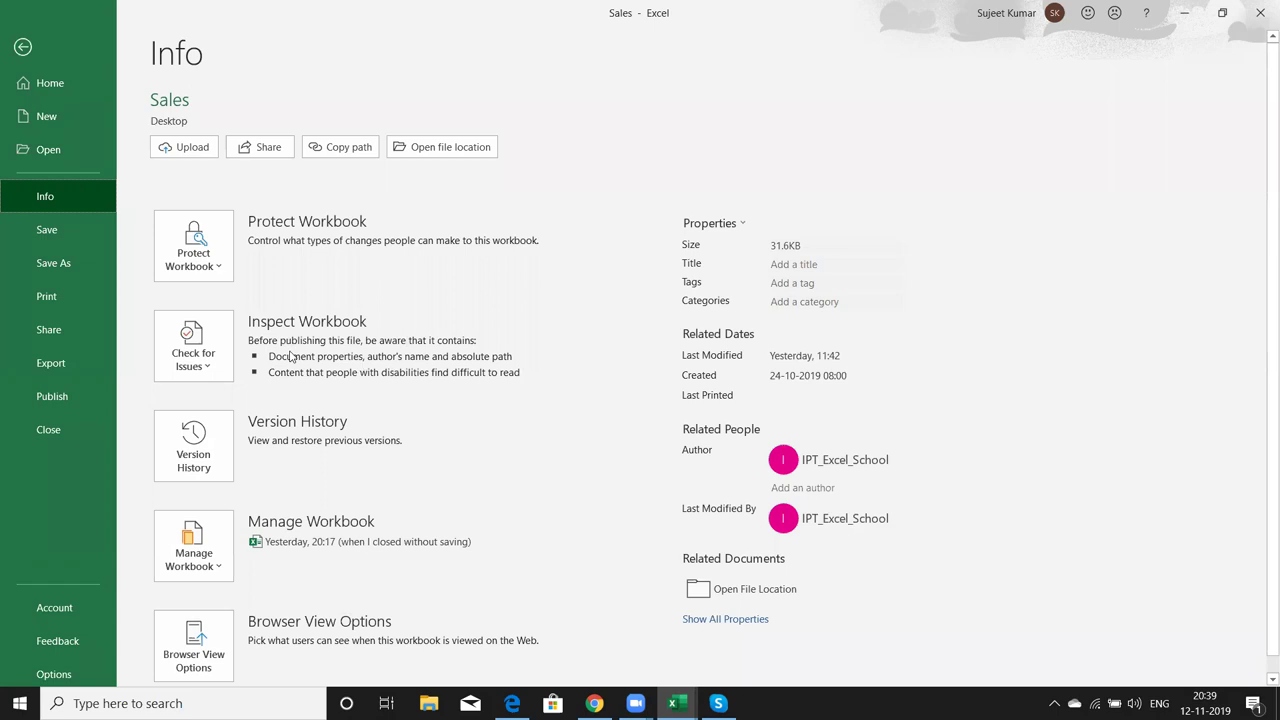
mouse_move(289, 360)
scroll(289, 360, down, 1)
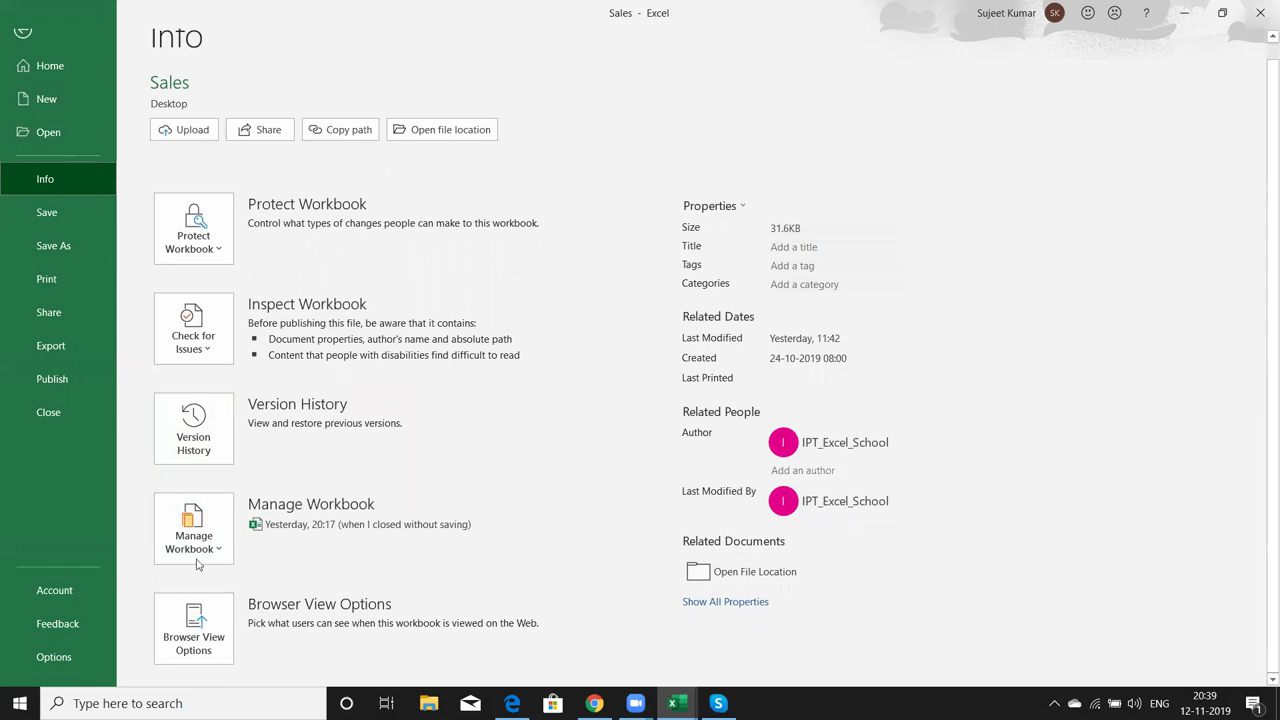
click(197, 556)
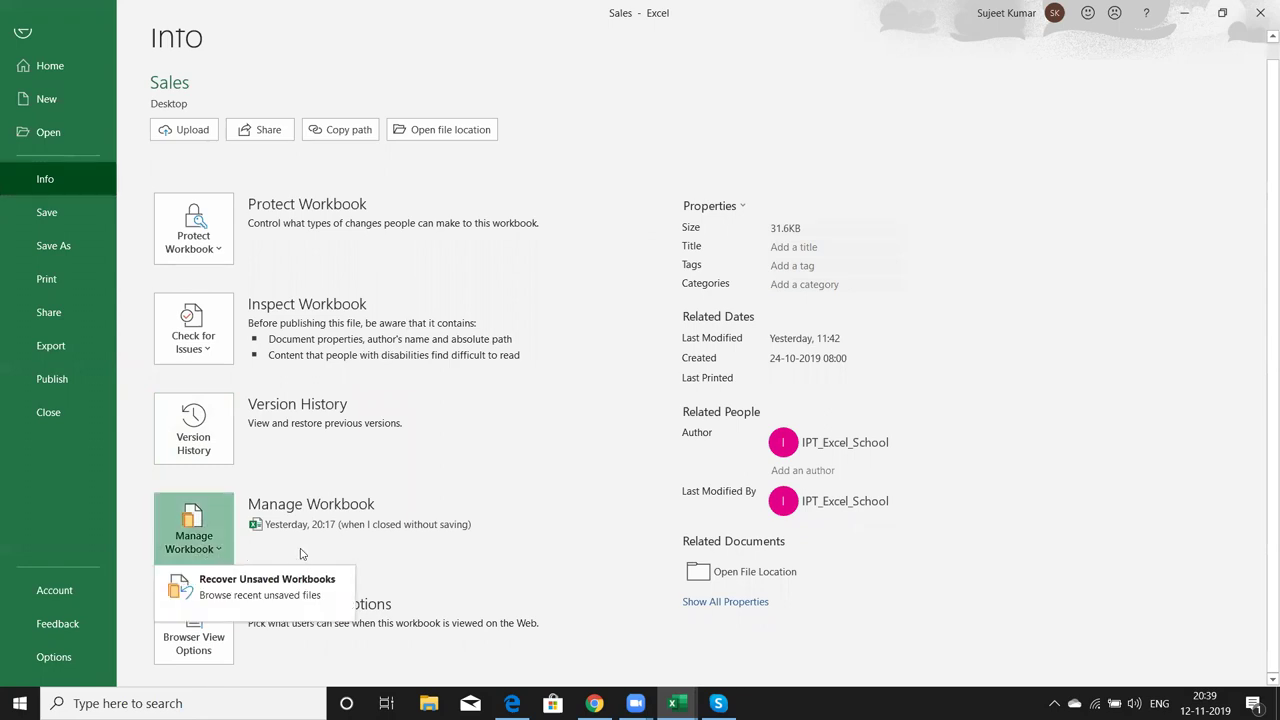
click(302, 553)
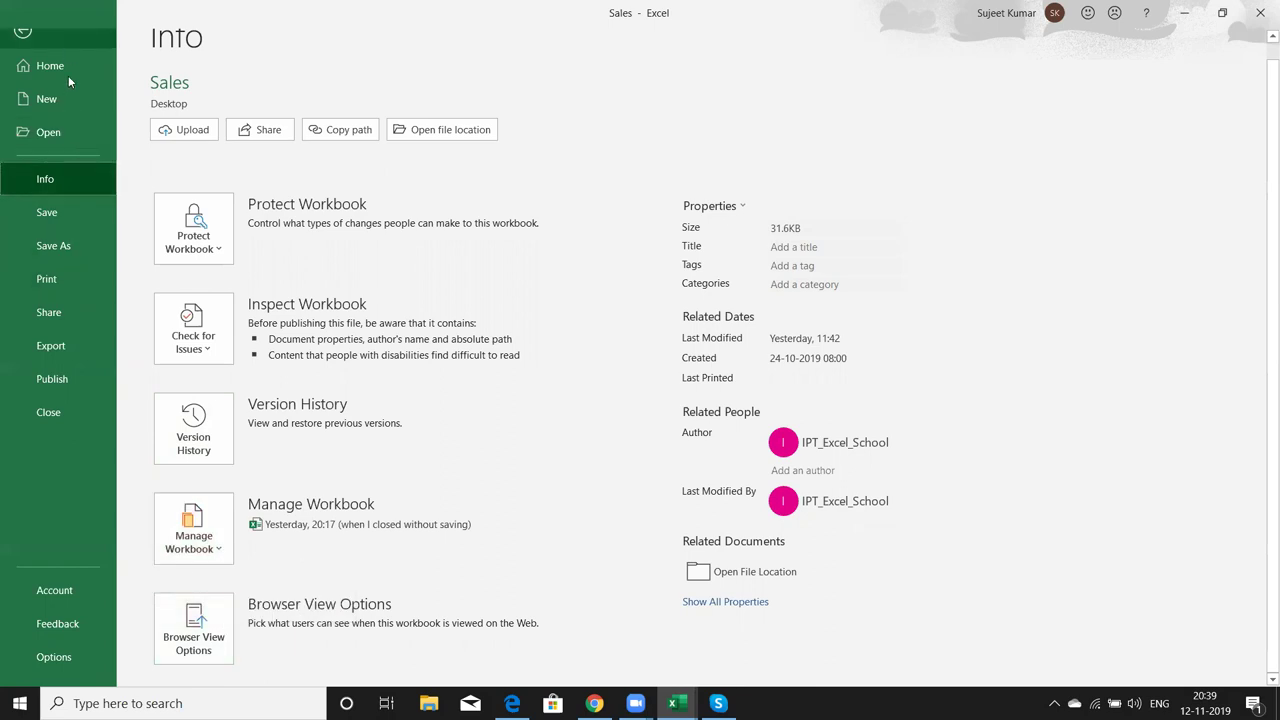
- Visit the recent workbooks, return to Info, and reopen then close the Protect Workbook options
click(68, 136)
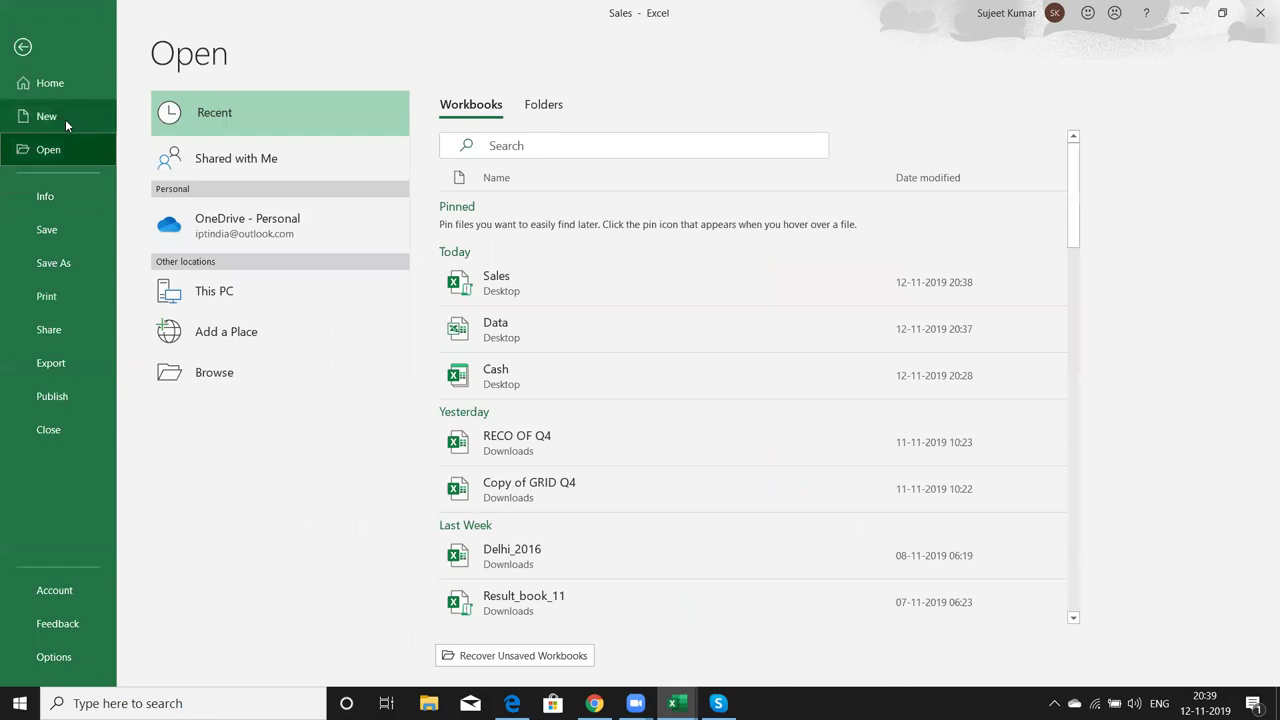
click(53, 206)
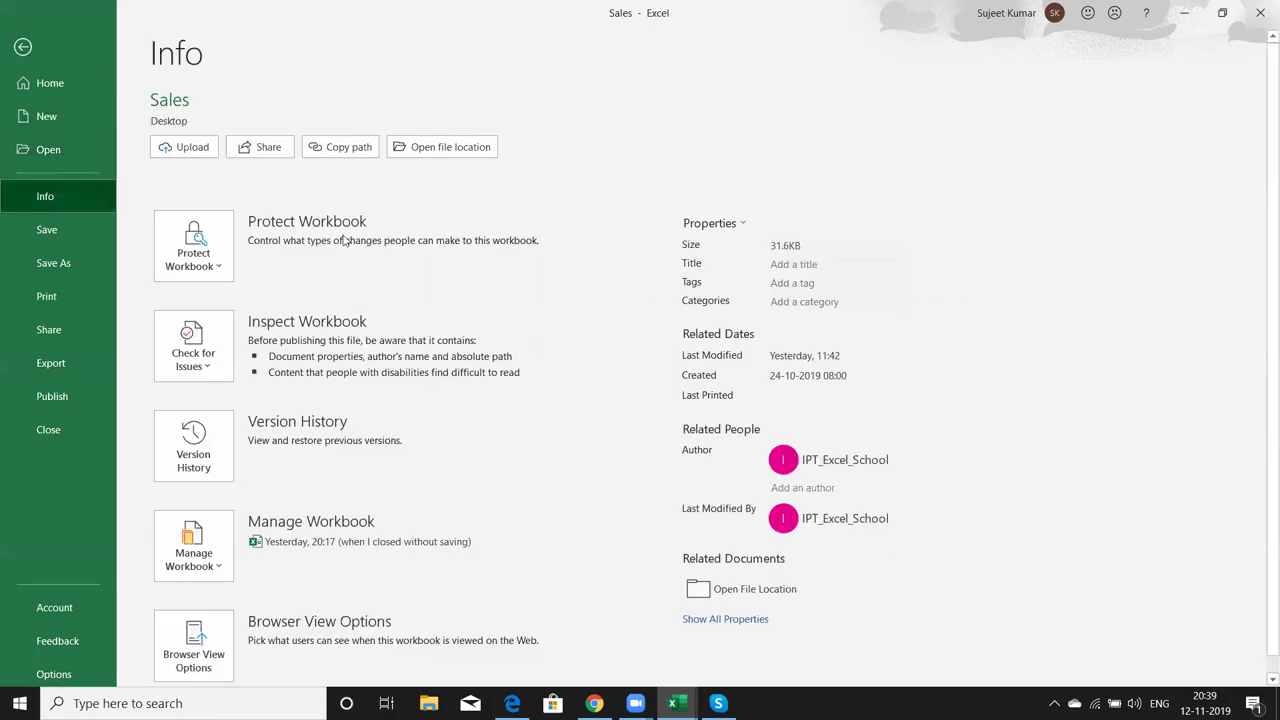
click(824, 301)
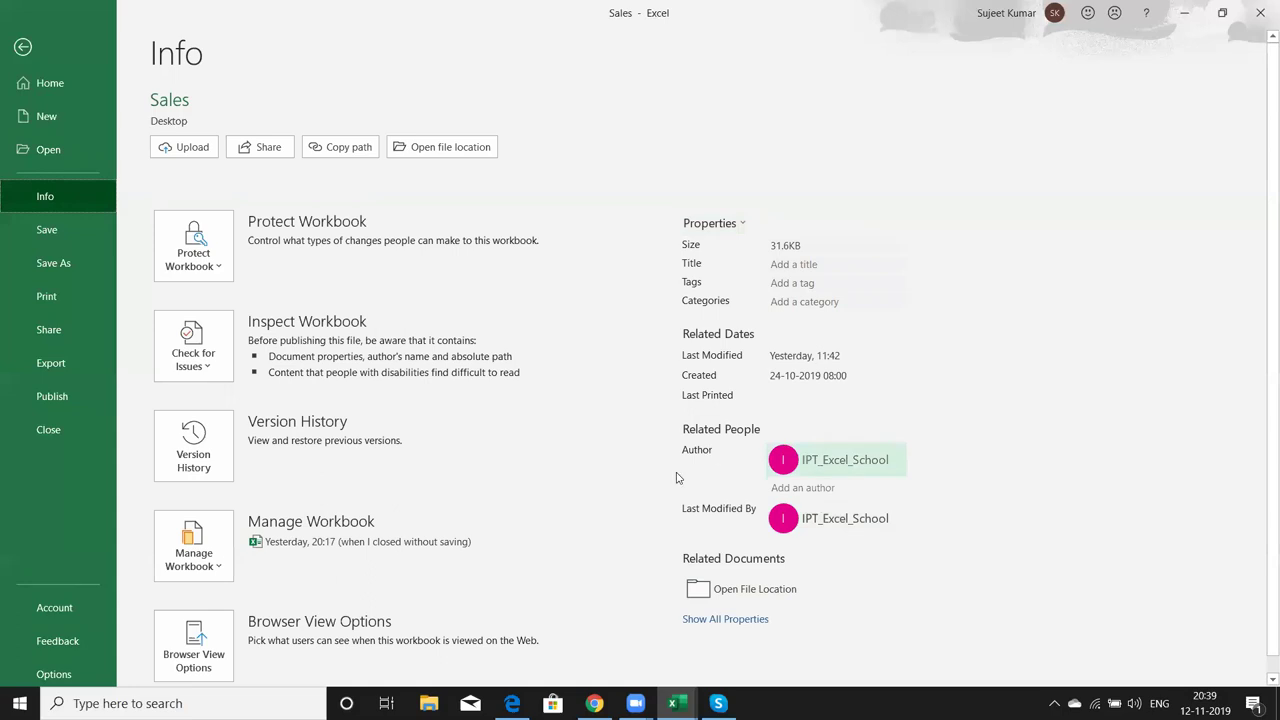
mouse_move(790, 460)
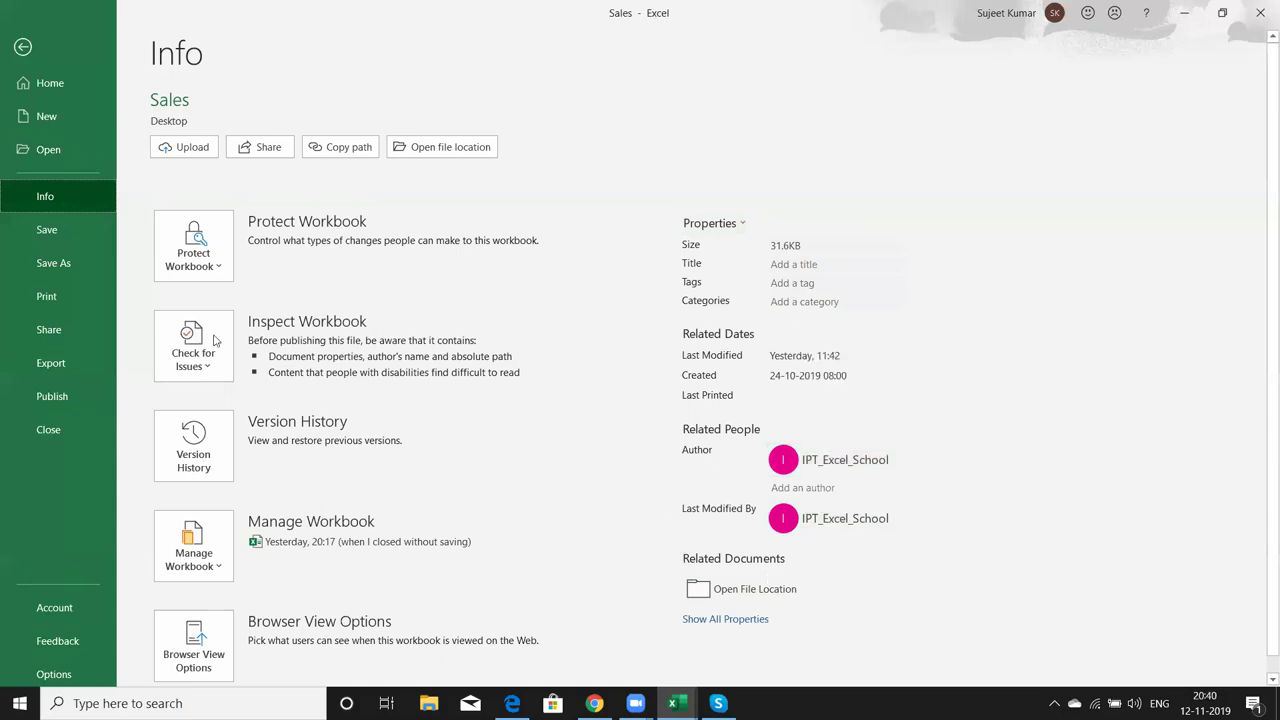
click(200, 272)
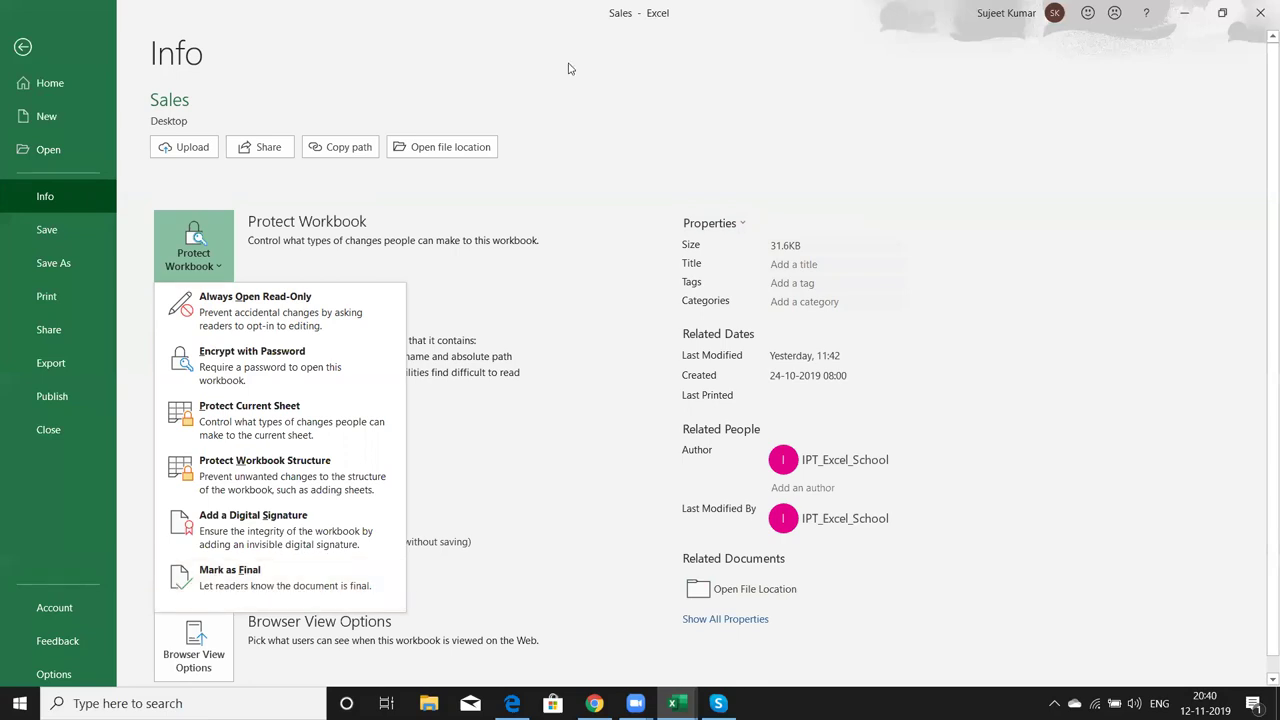
click(517, 163)
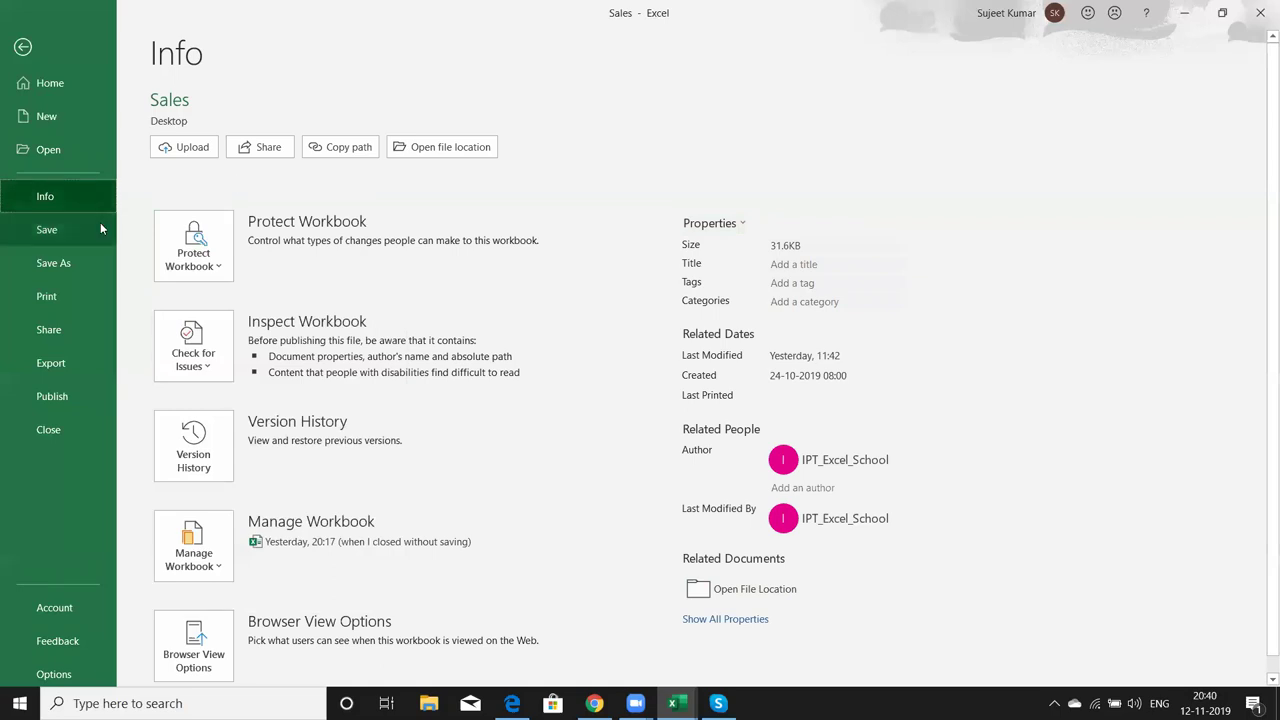
- Save Sales, then bring up the full Save As dialog through Save a Copy
click(100, 223)
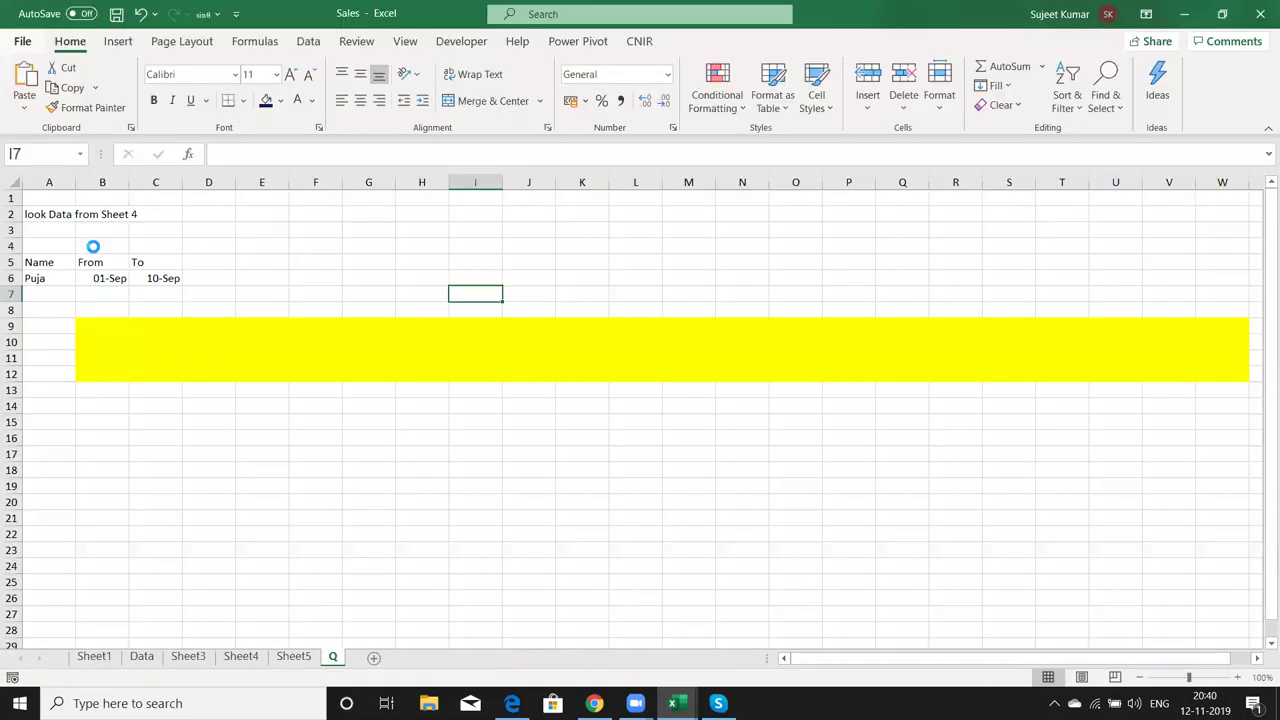
click(21, 48)
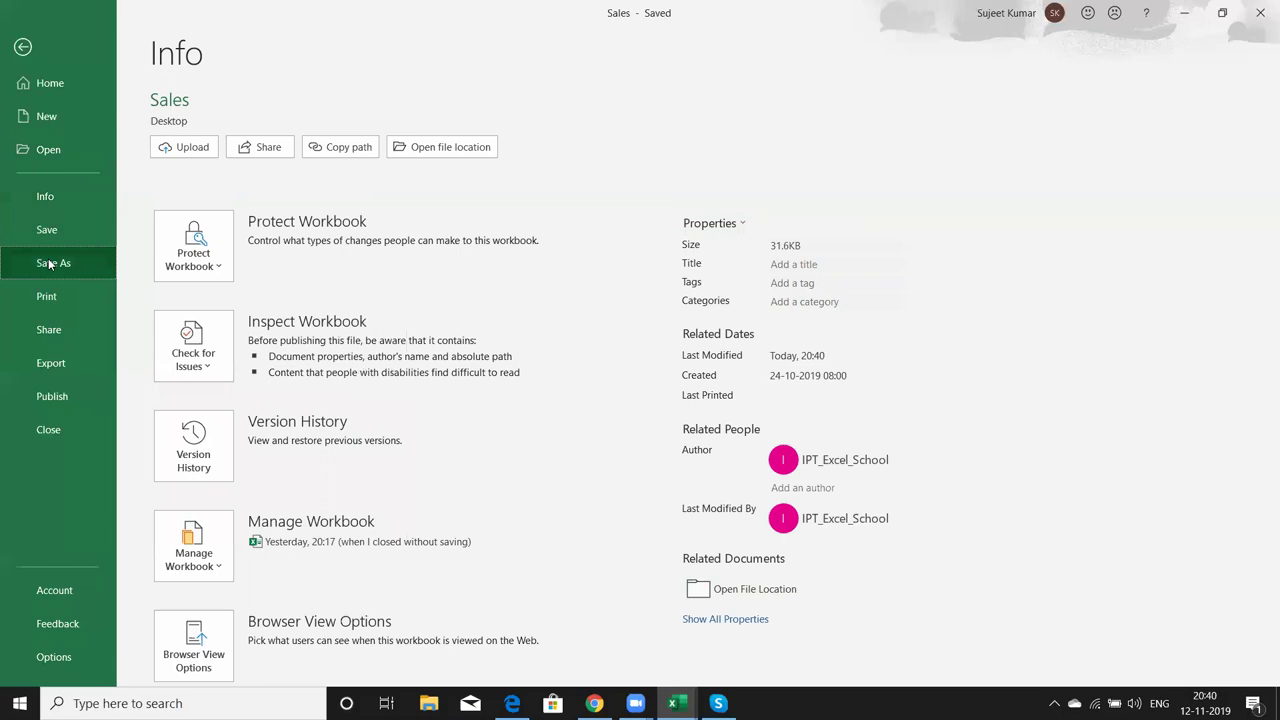
click(48, 259)
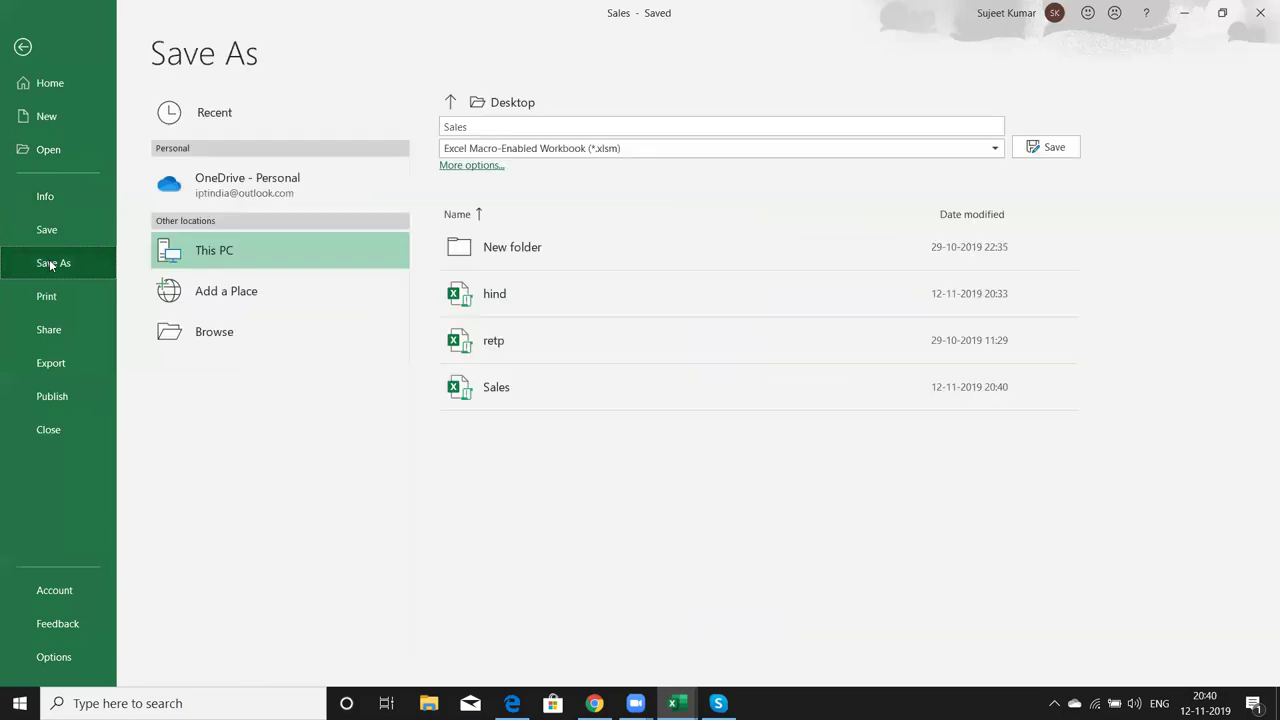
click(201, 342)
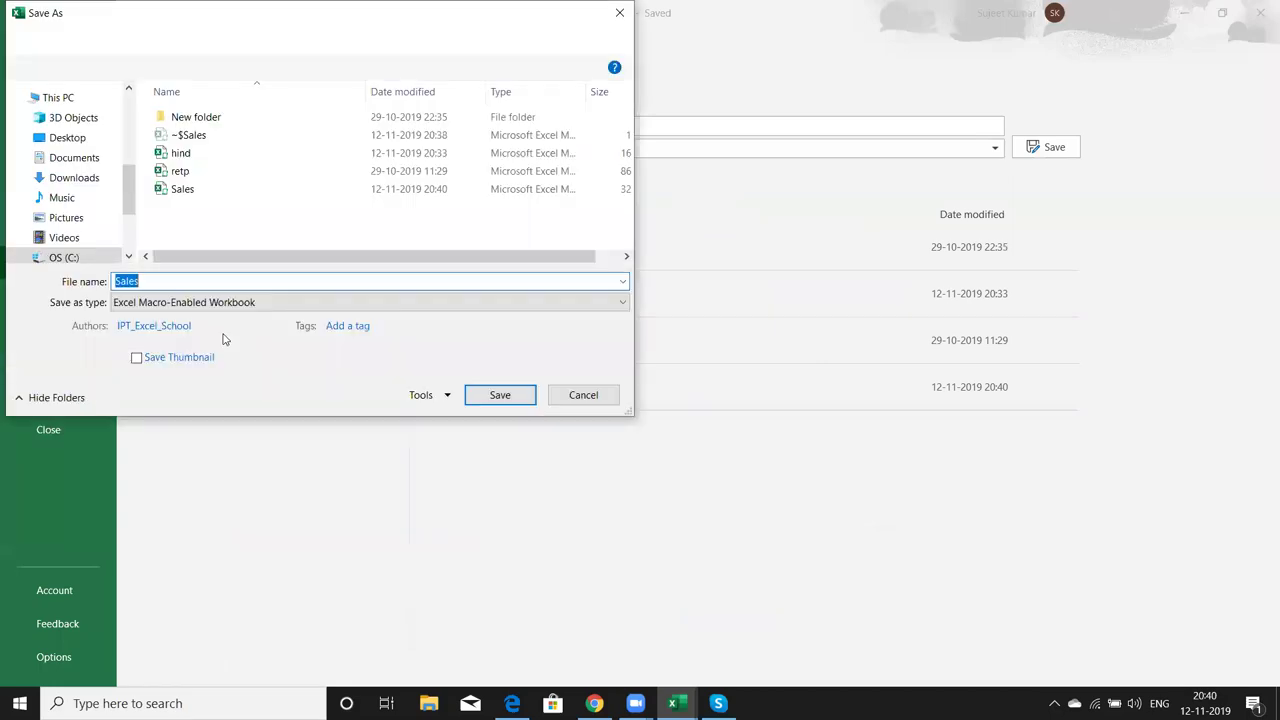
- Compare Excel Workbook and Macro-Enabled types, settling on Excel Binary Workbook as the save type
click(222, 304)
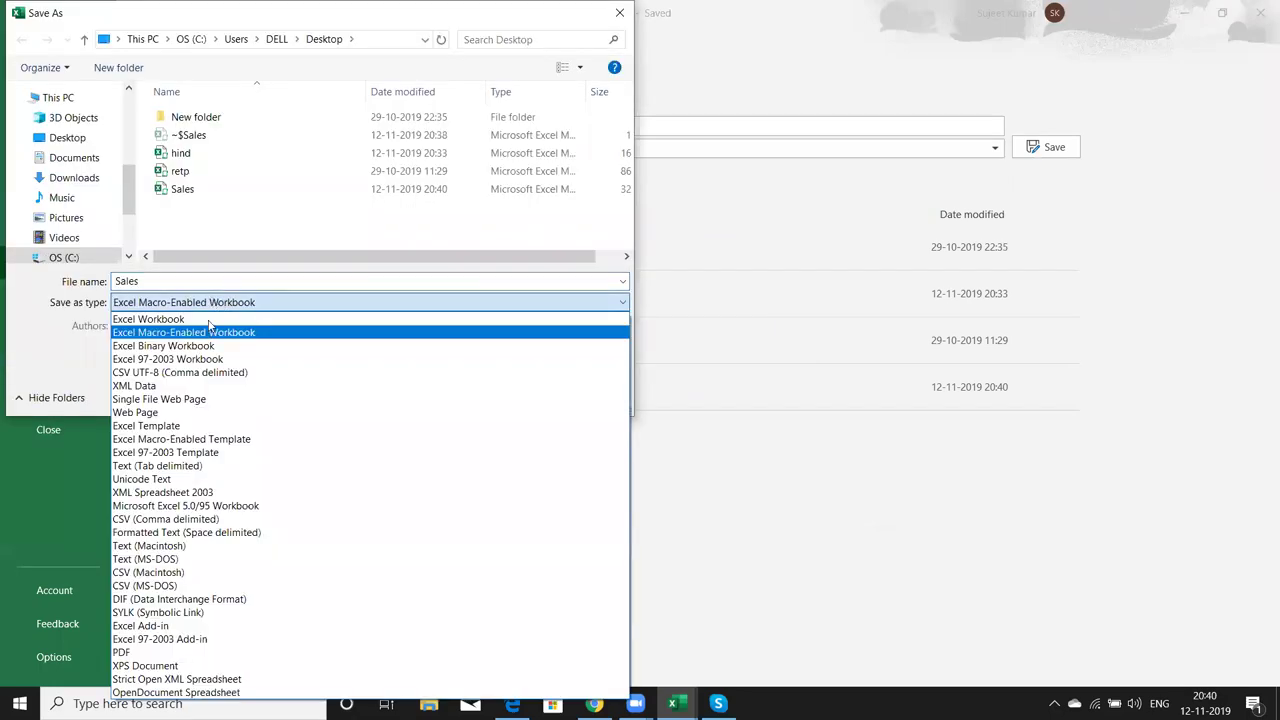
click(207, 318)
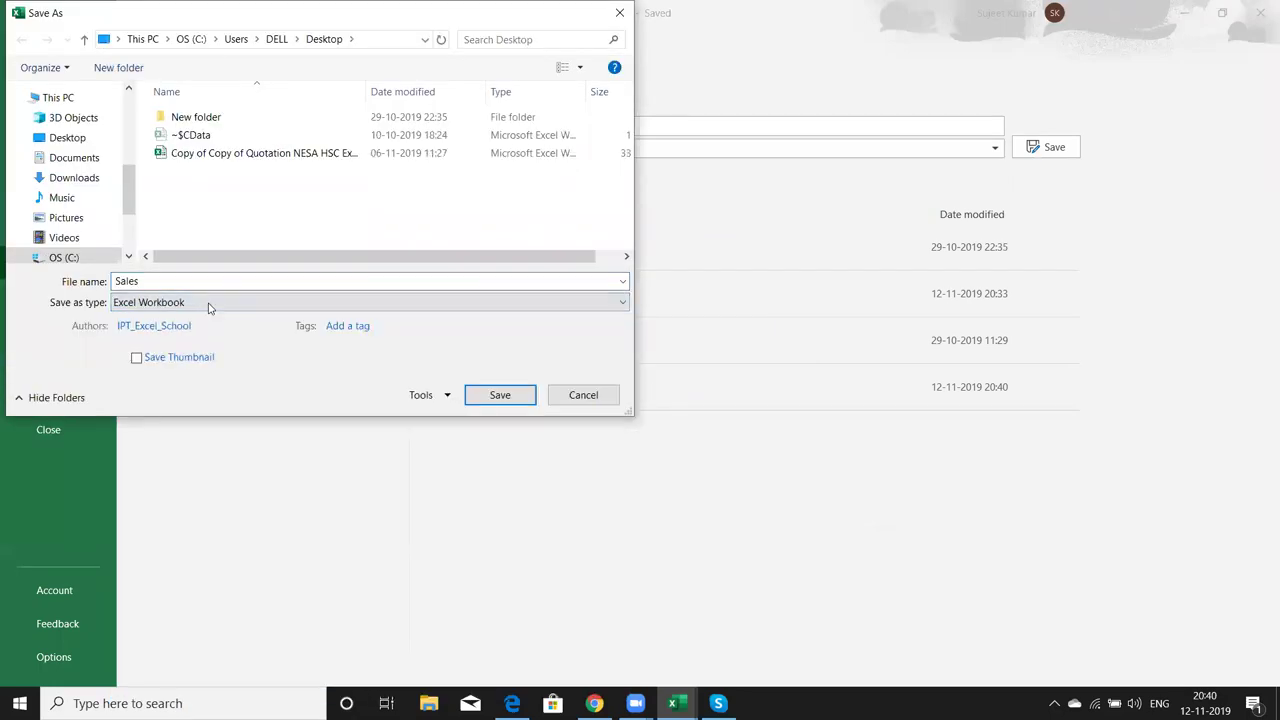
click(209, 306)
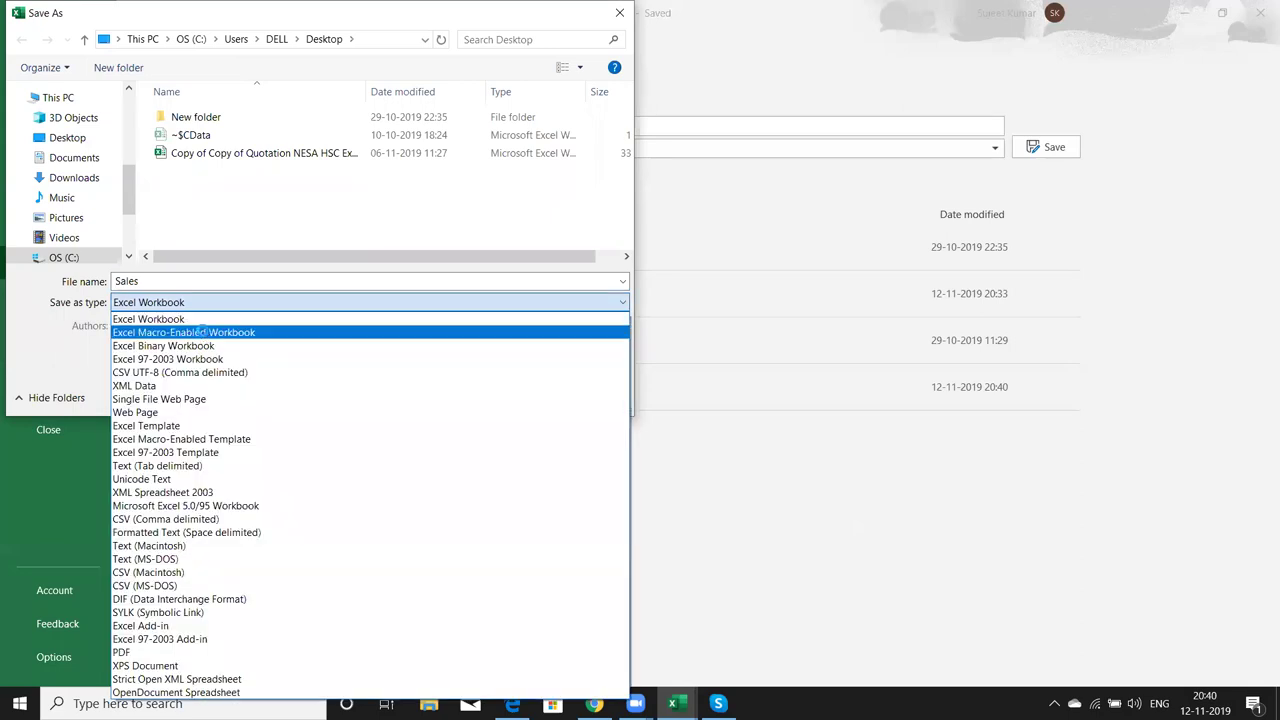
click(204, 329)
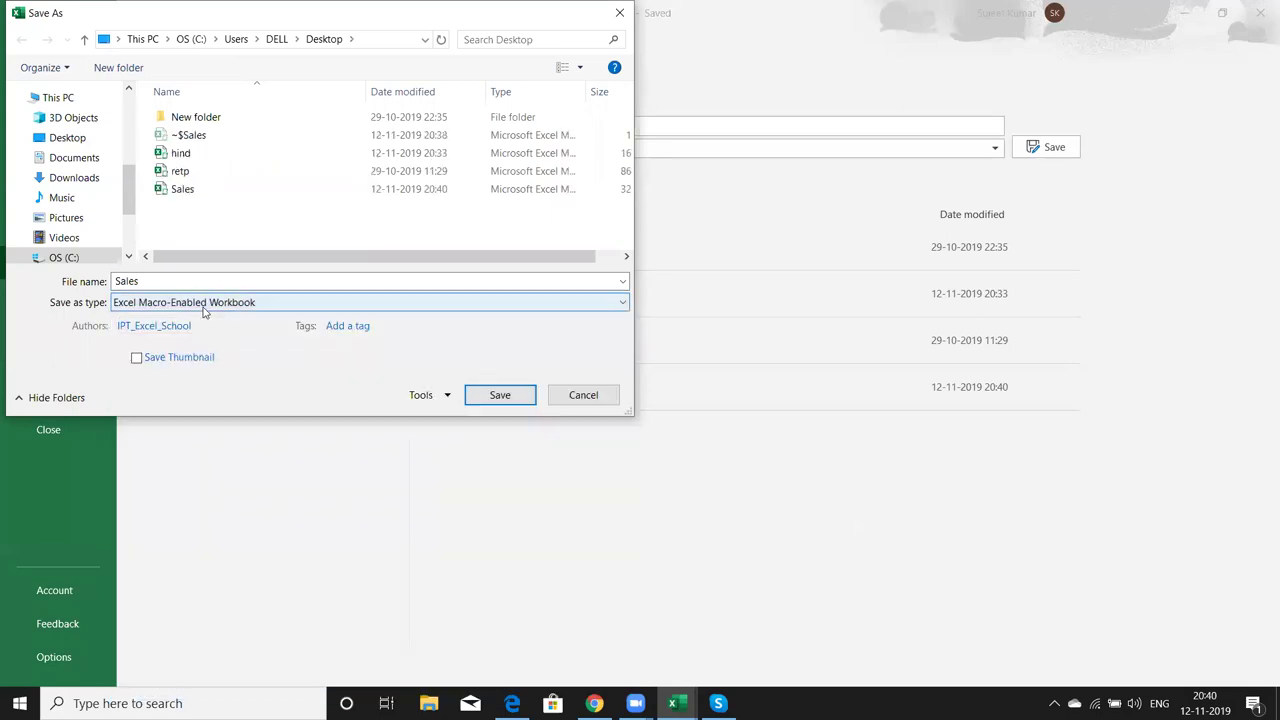
click(205, 310)
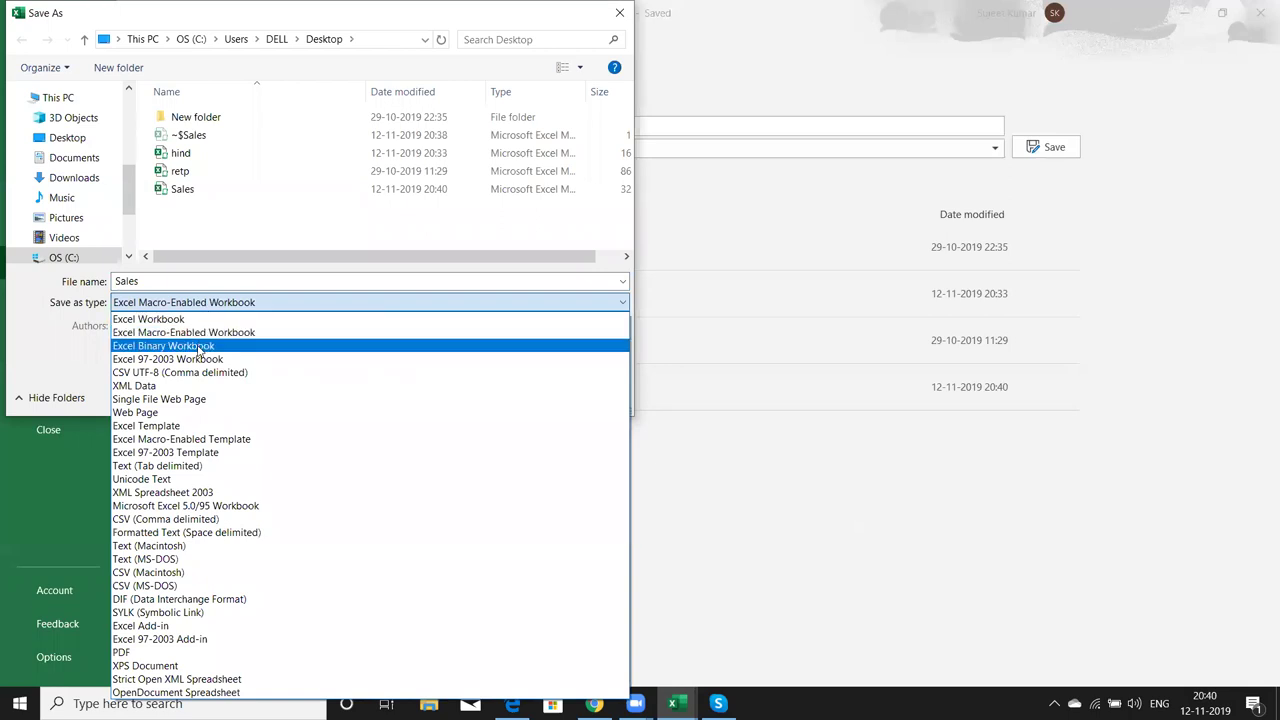
click(199, 347)
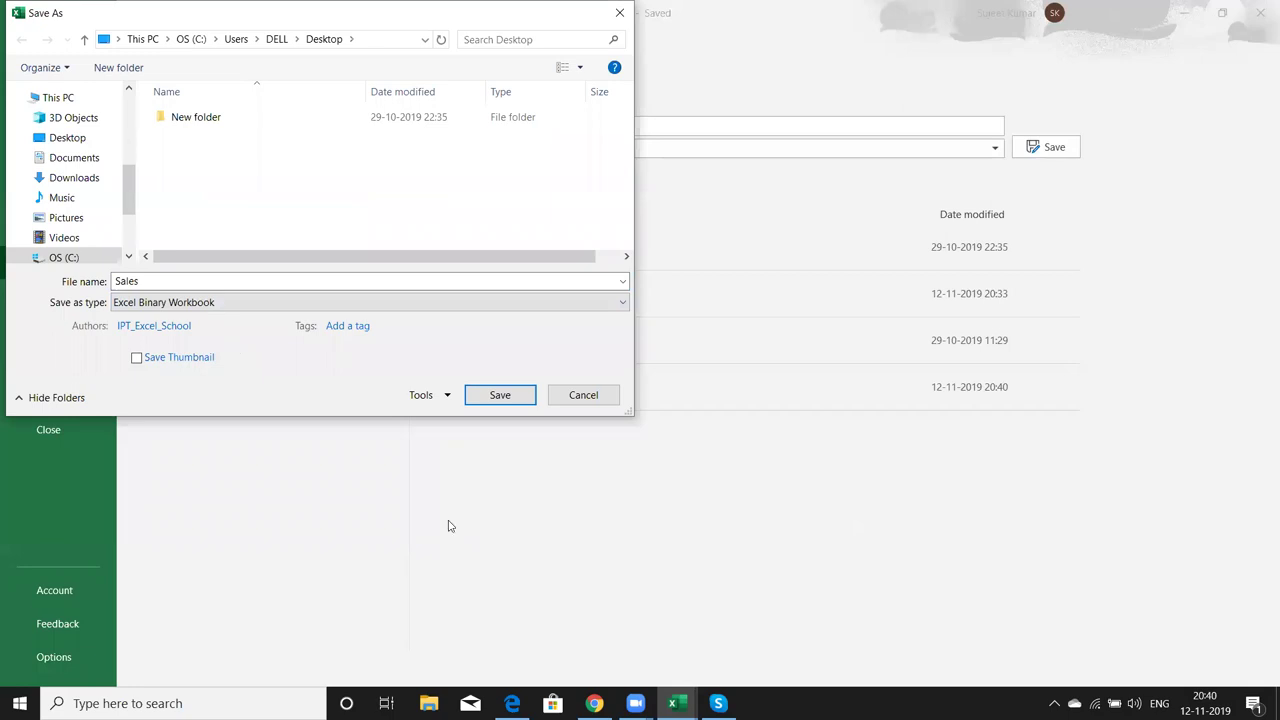
click(315, 303)
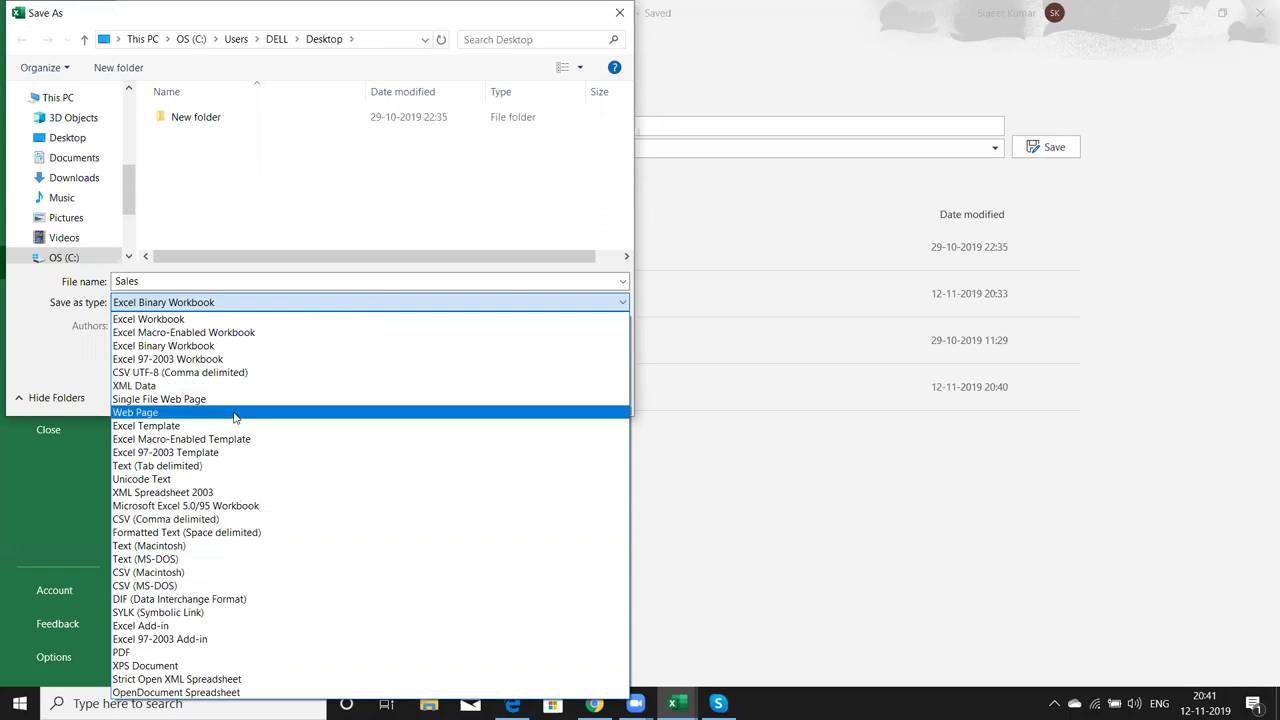
click(81, 360)
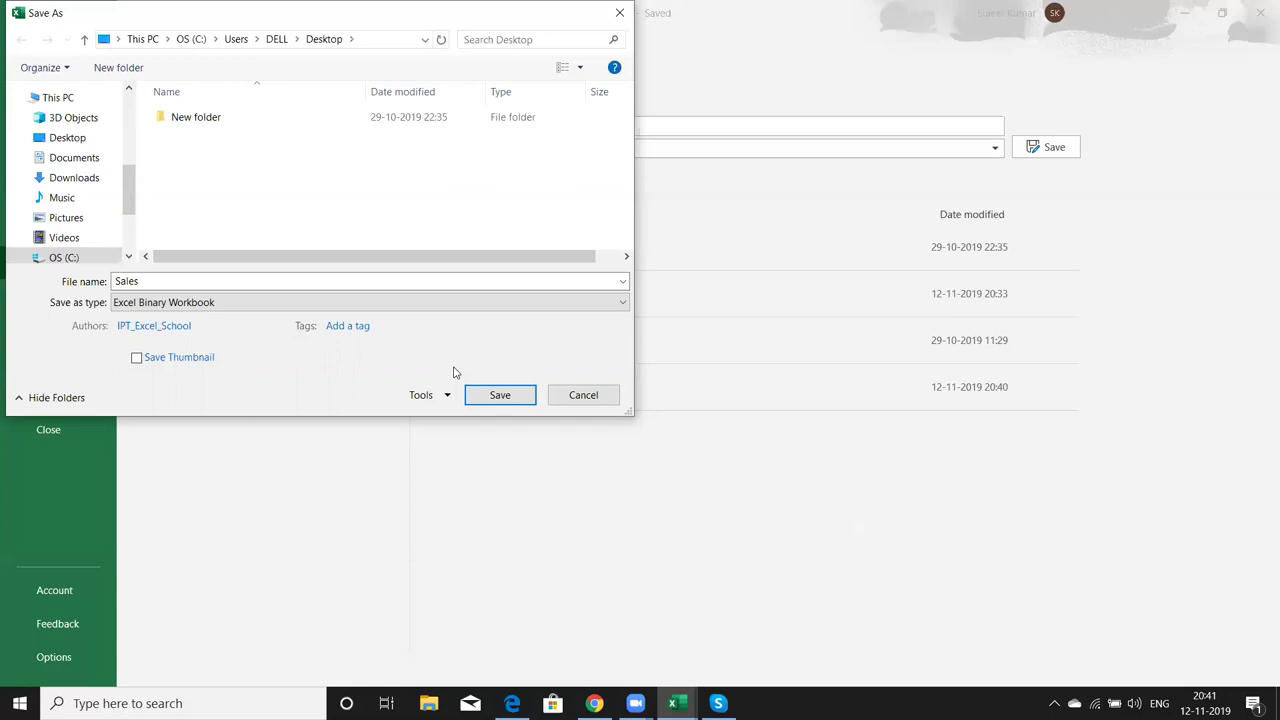
click(594, 703)
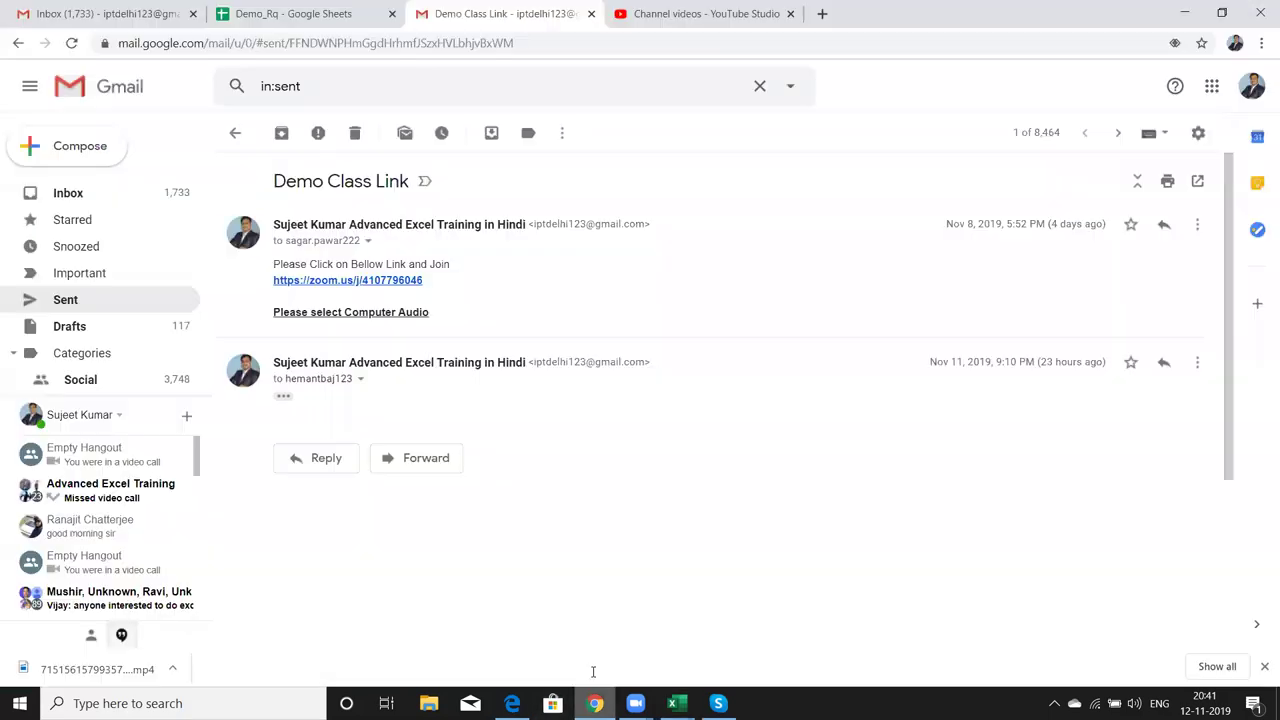
click(1212, 97)
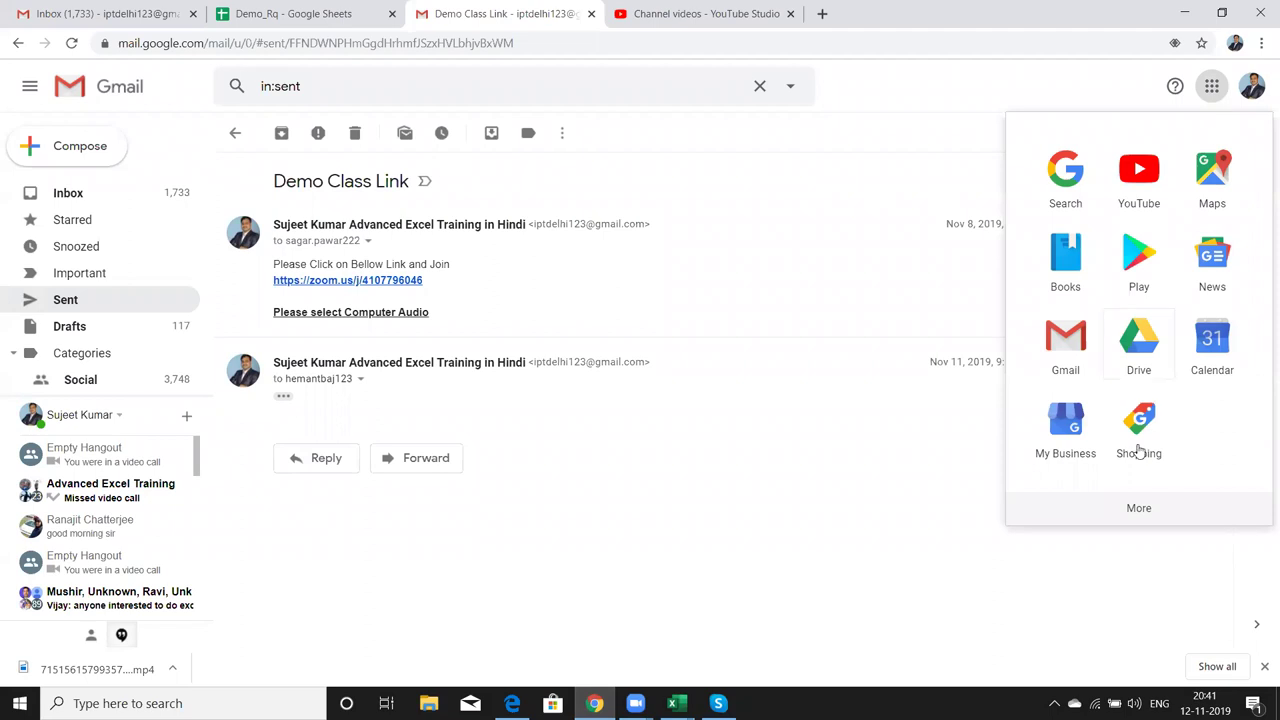
click(1132, 510)
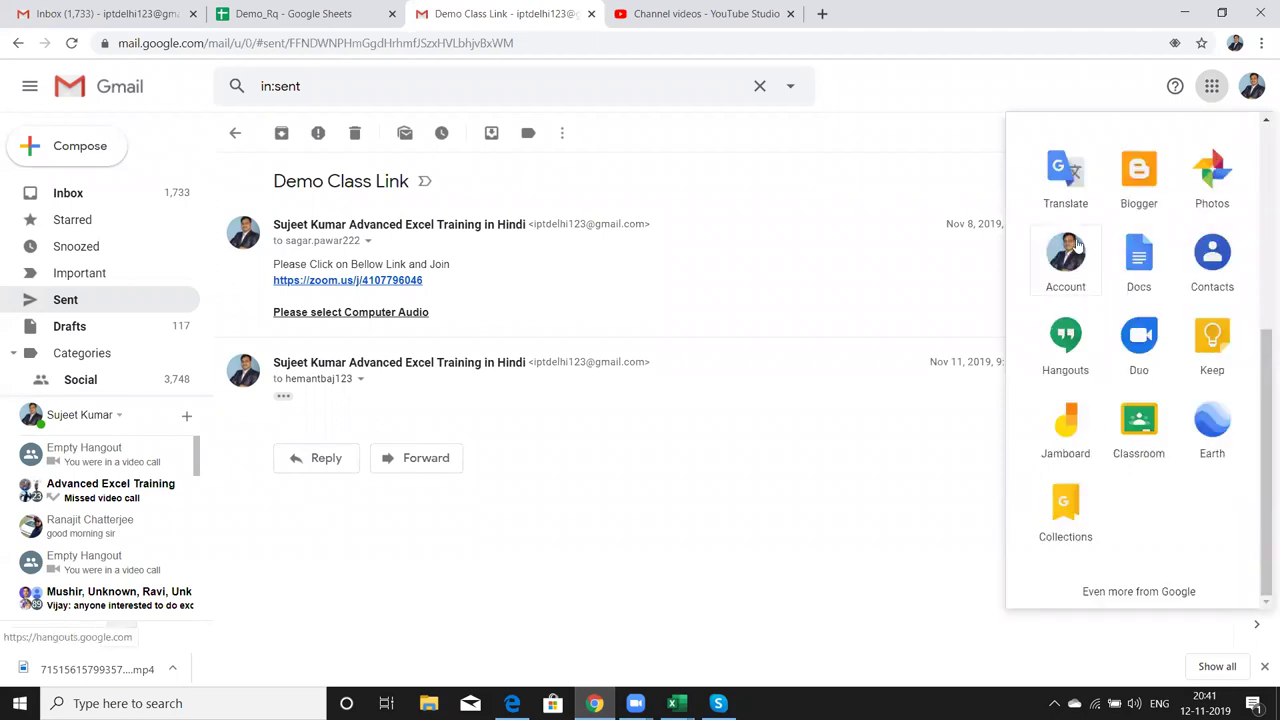
click(1208, 284)
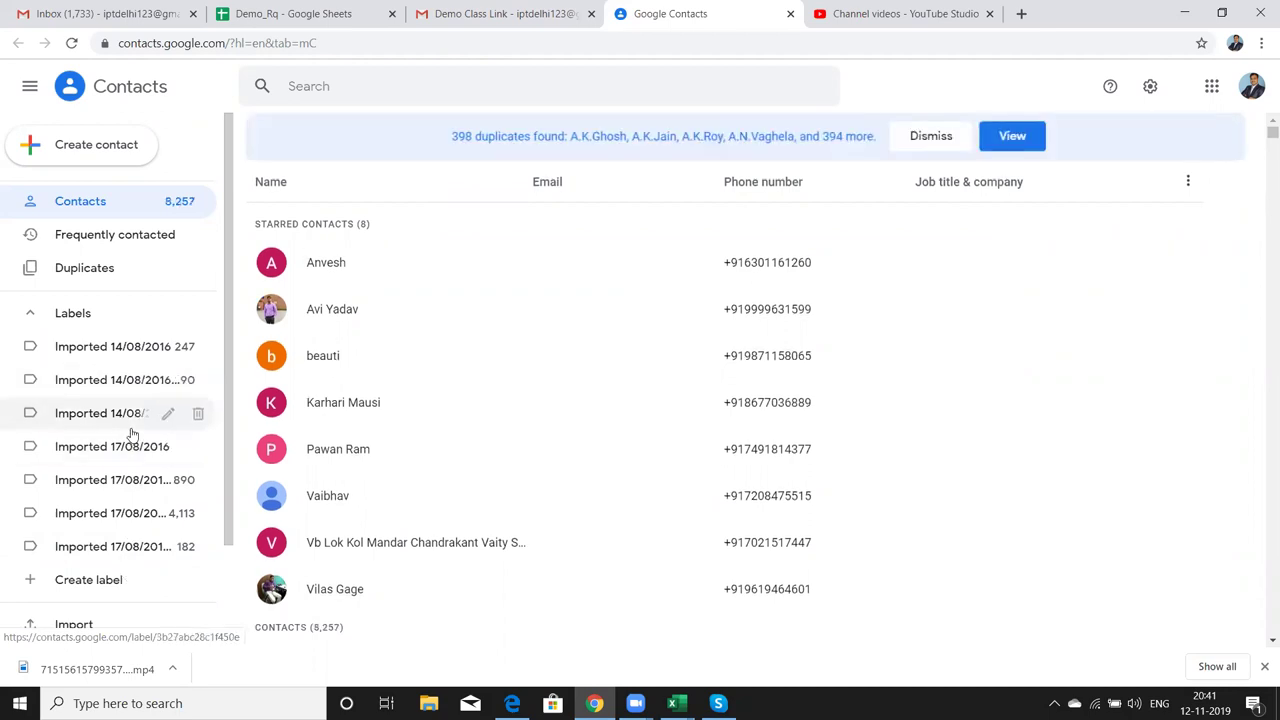
scroll(130, 432, down, 2)
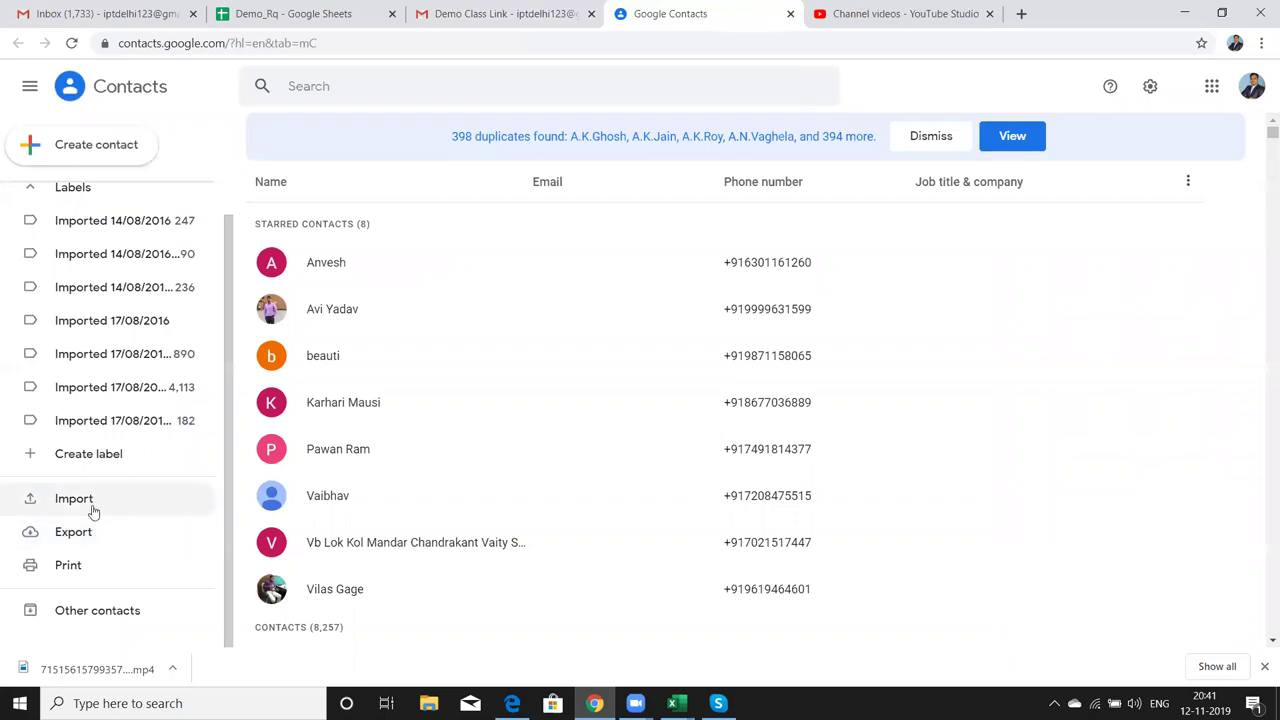
click(90, 500)
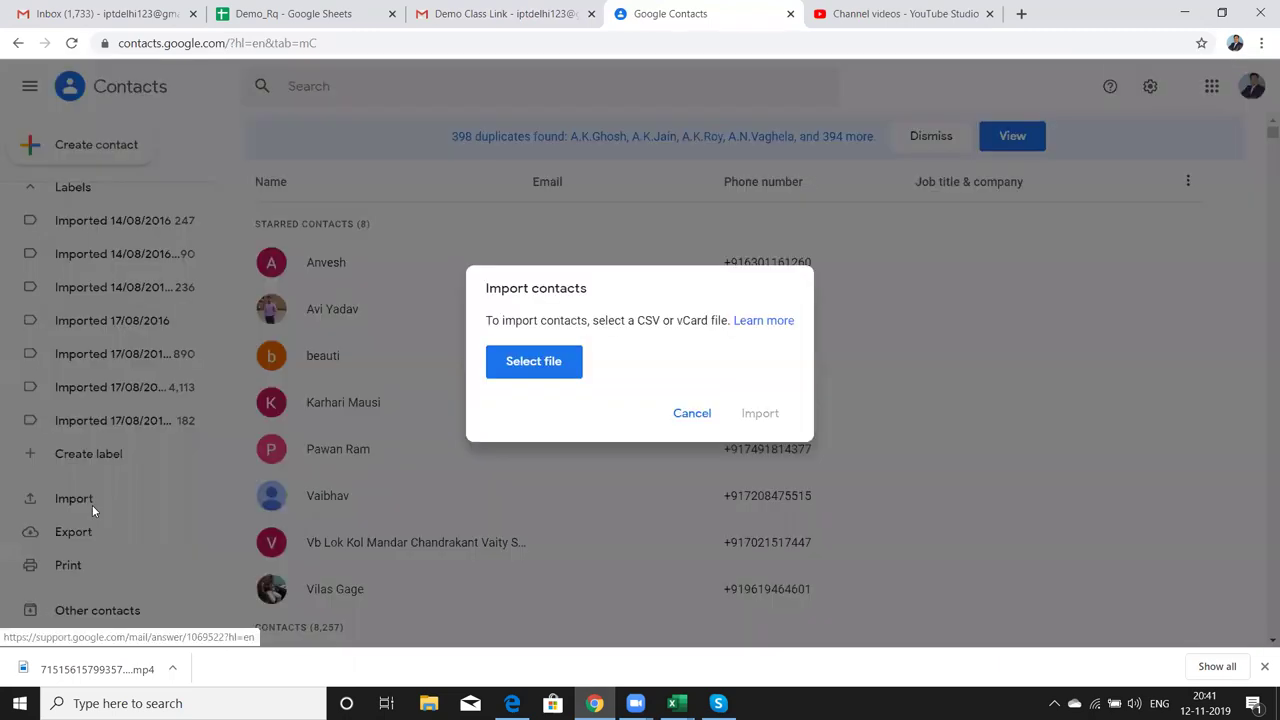
double_click(647, 321)
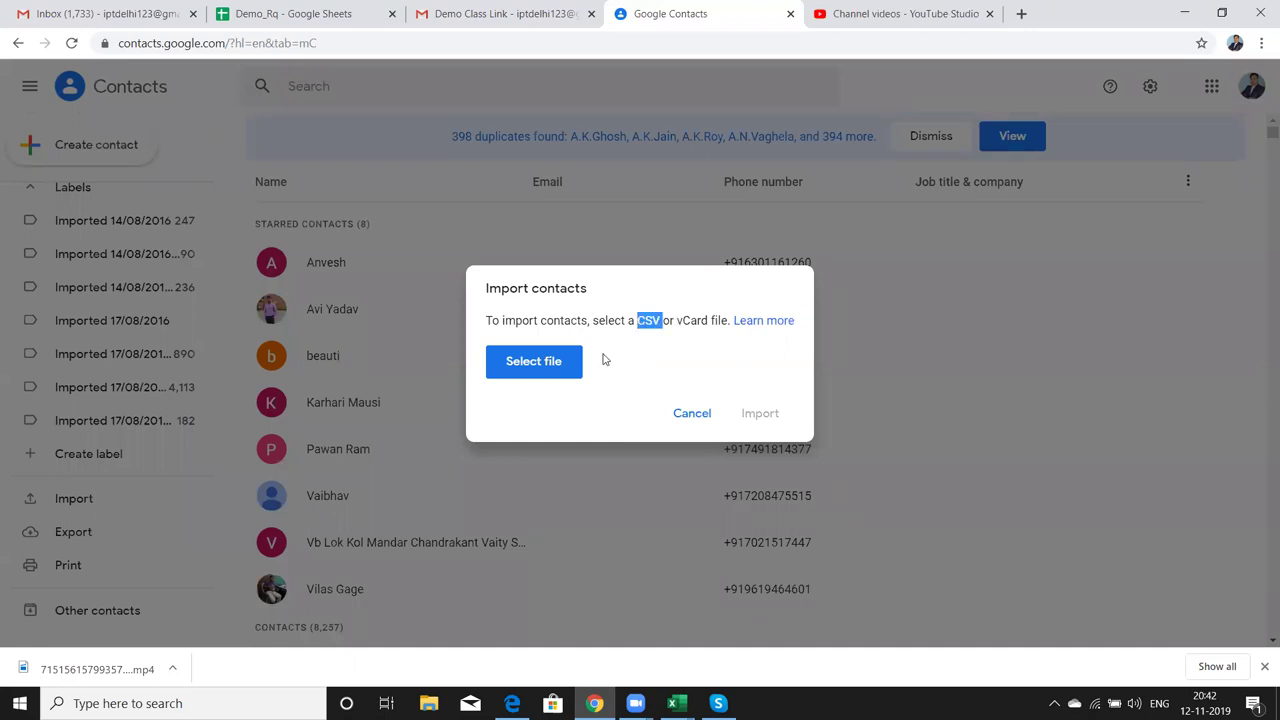
click(680, 413)
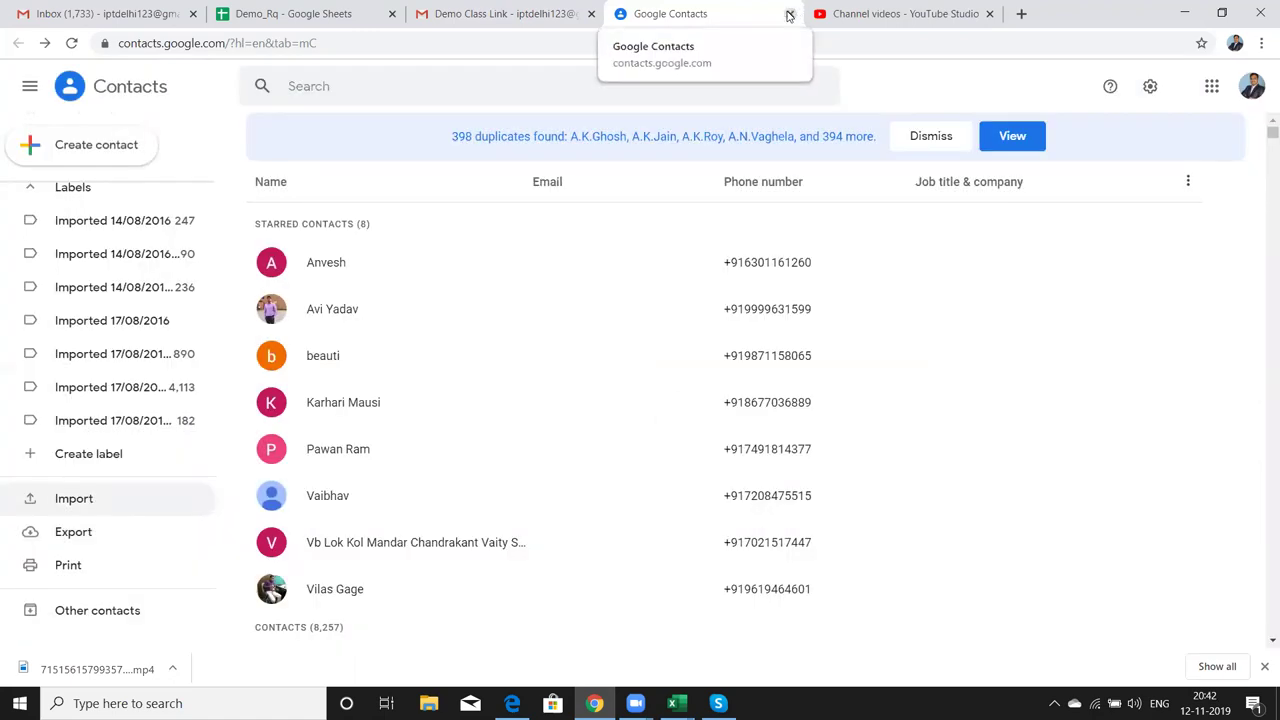
click(789, 15)
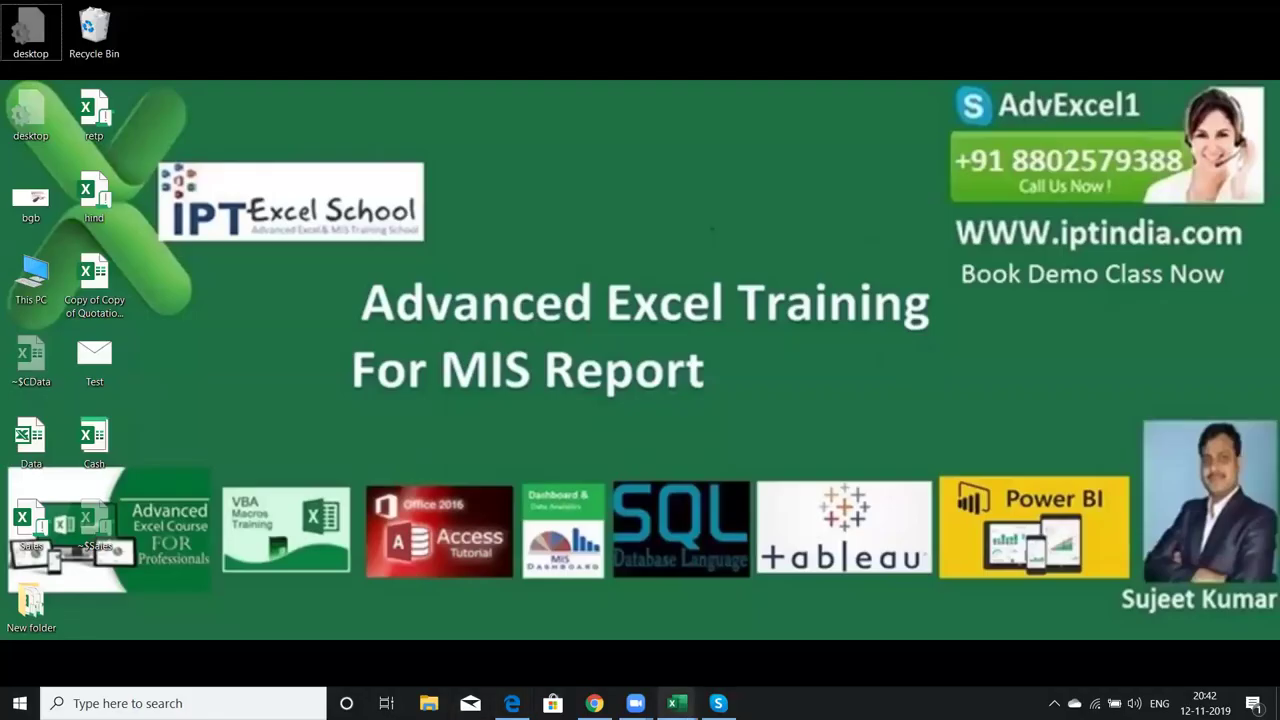
- Bring the Excel window with the Sales Save As dialog back from the taskbar
mouse_move(676, 703)
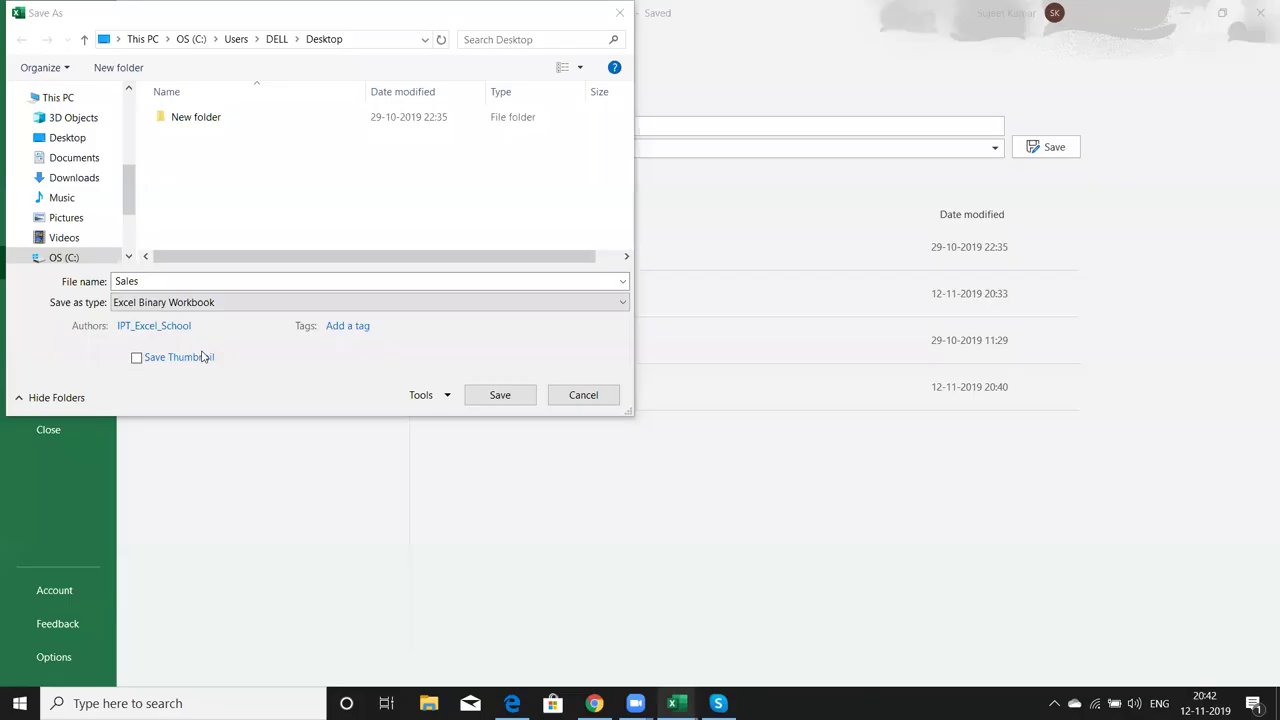
- Cancel the Save As, leave Backstage, and close Excel Options unchanged after reviewing General settings
click(568, 396)
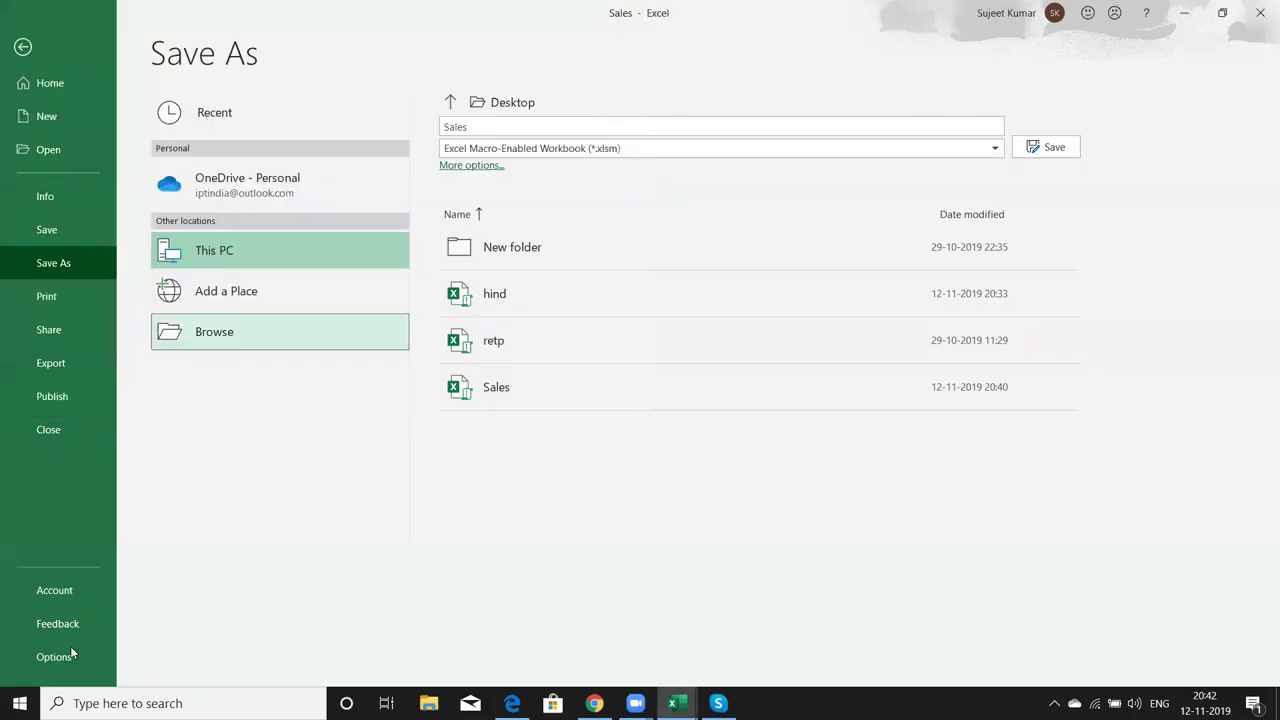
key(Escape)
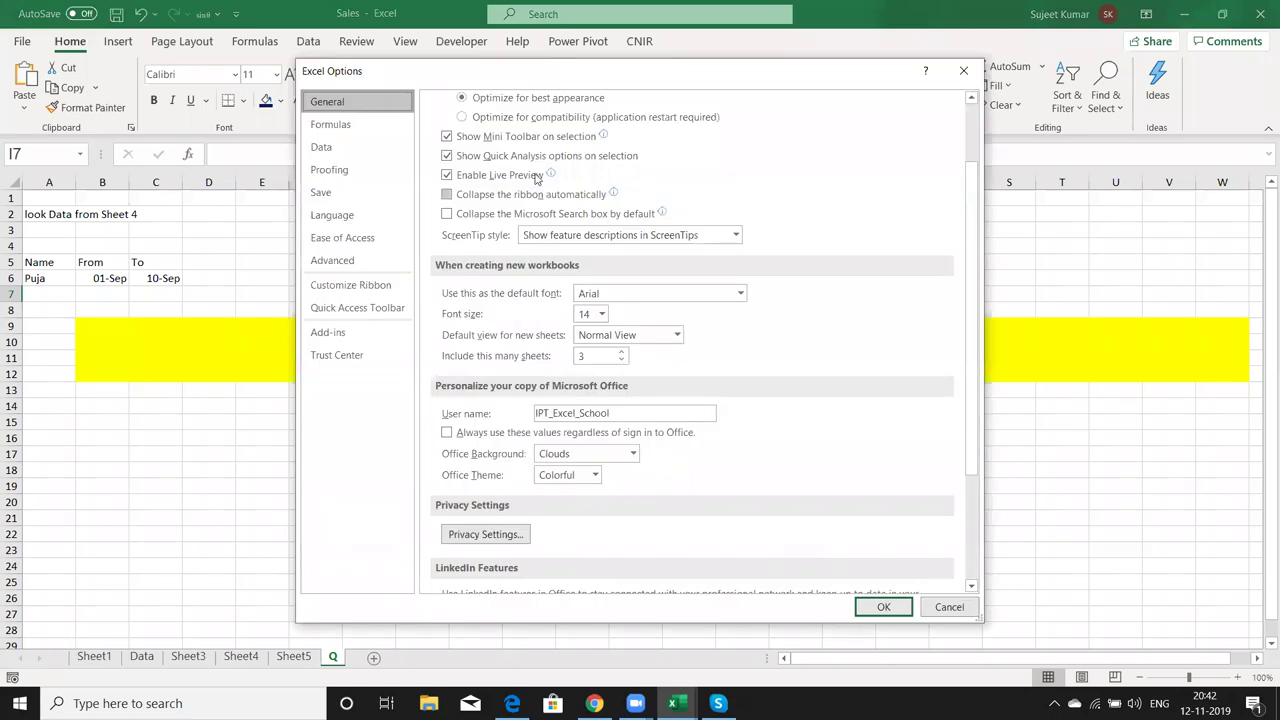
drag(516, 82, 624, 103)
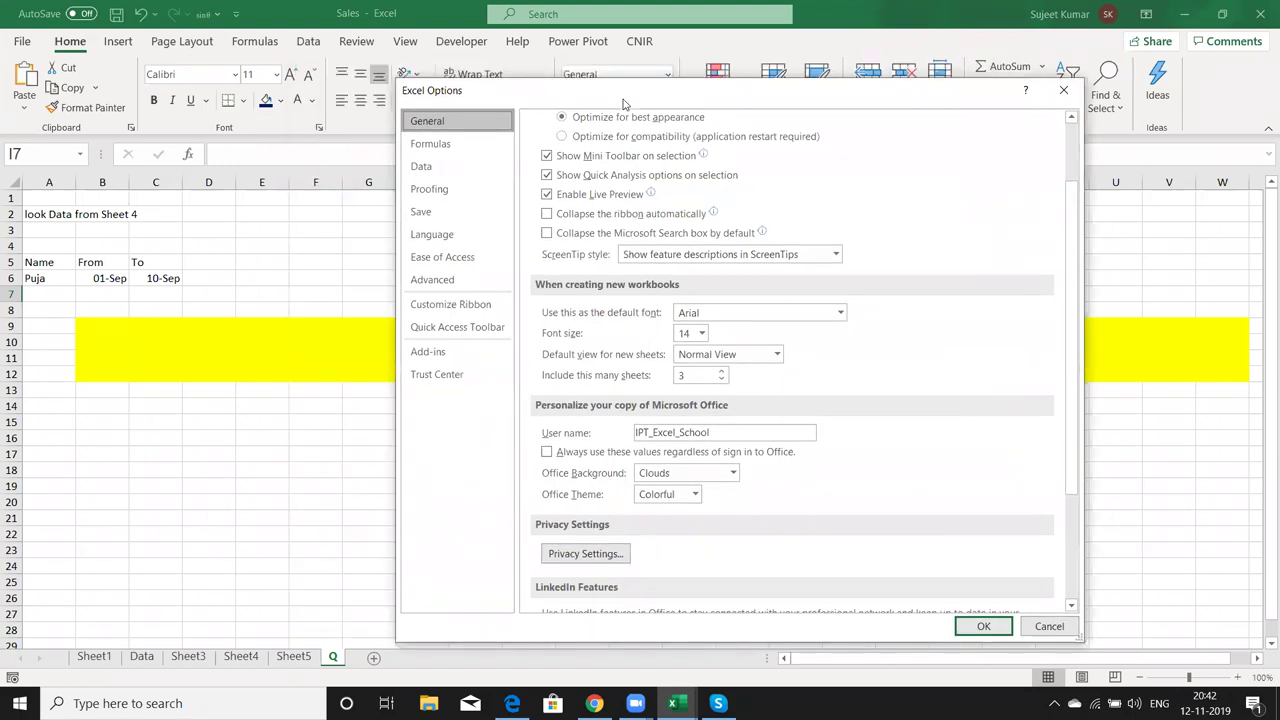
drag(624, 103, 578, 86)
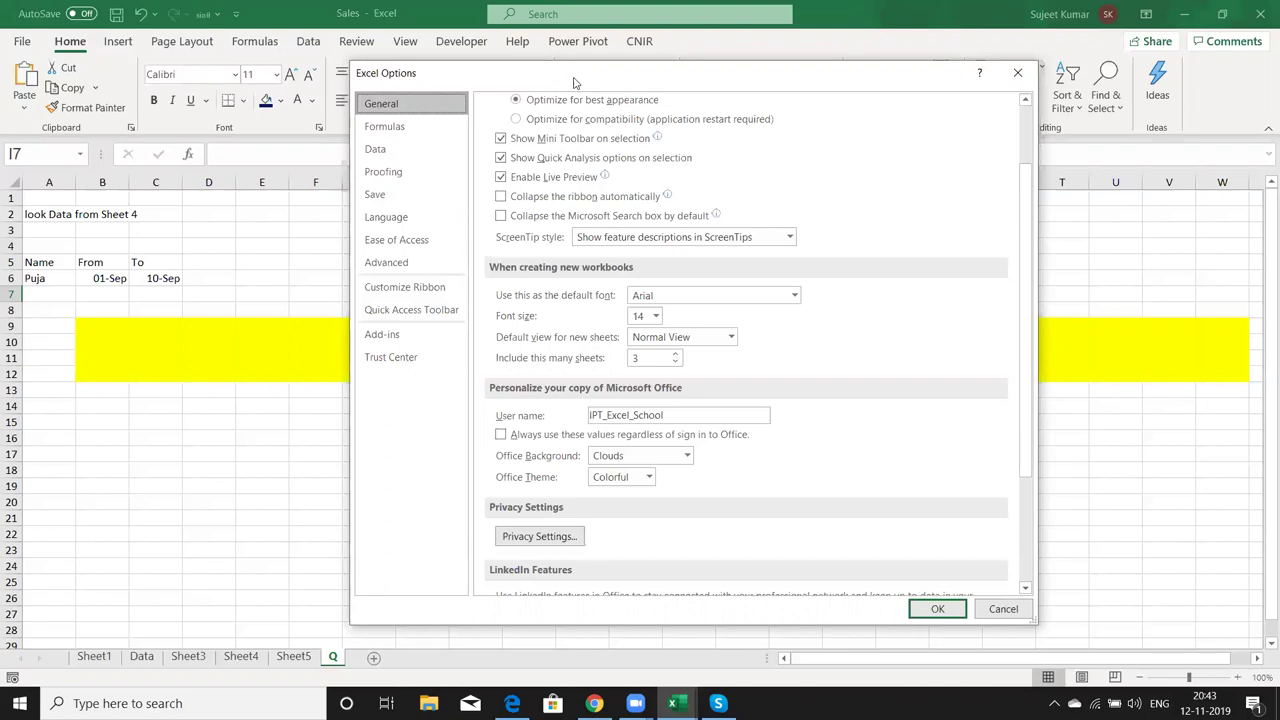
click(996, 614)
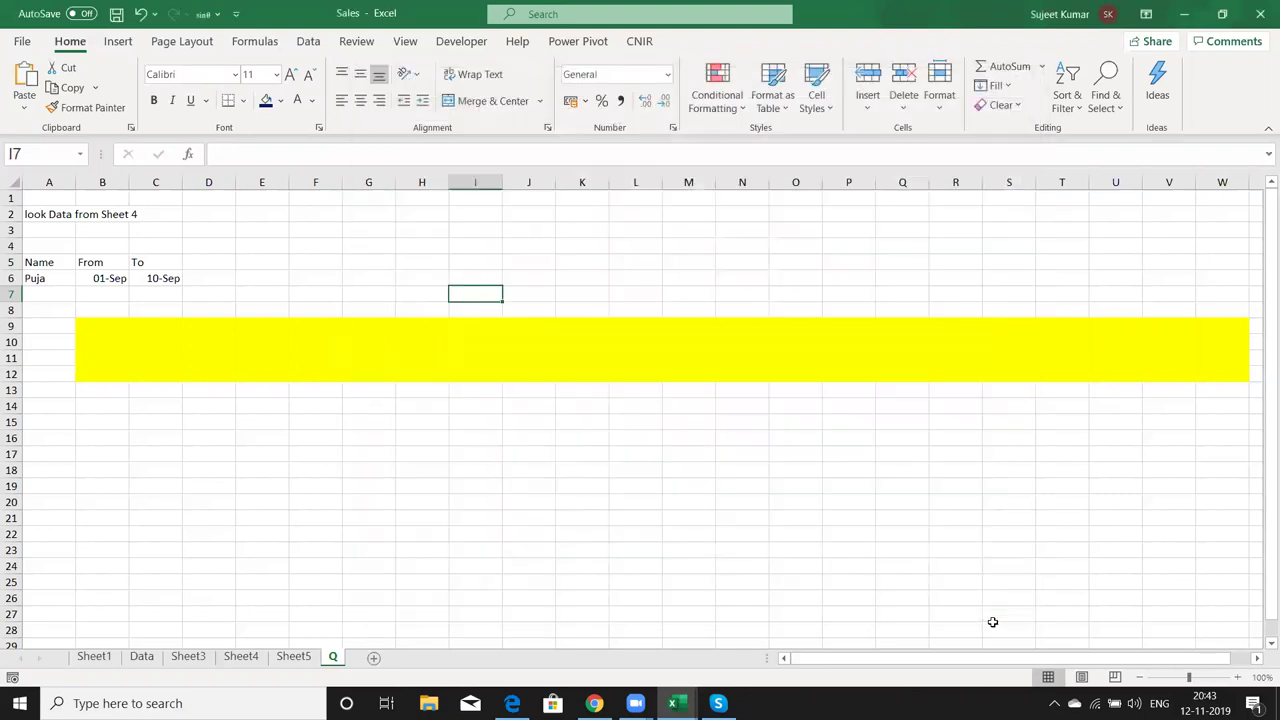